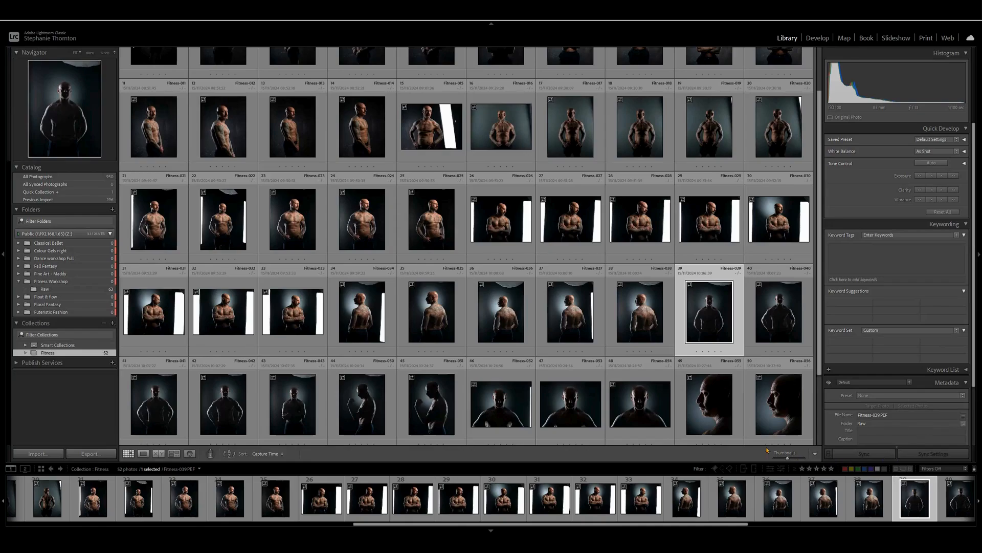
Step: Browse the Fitness collection's thumbnails and view Fitness-051 enlarged
{"action": "left_click", "coordinate": [432, 410]}
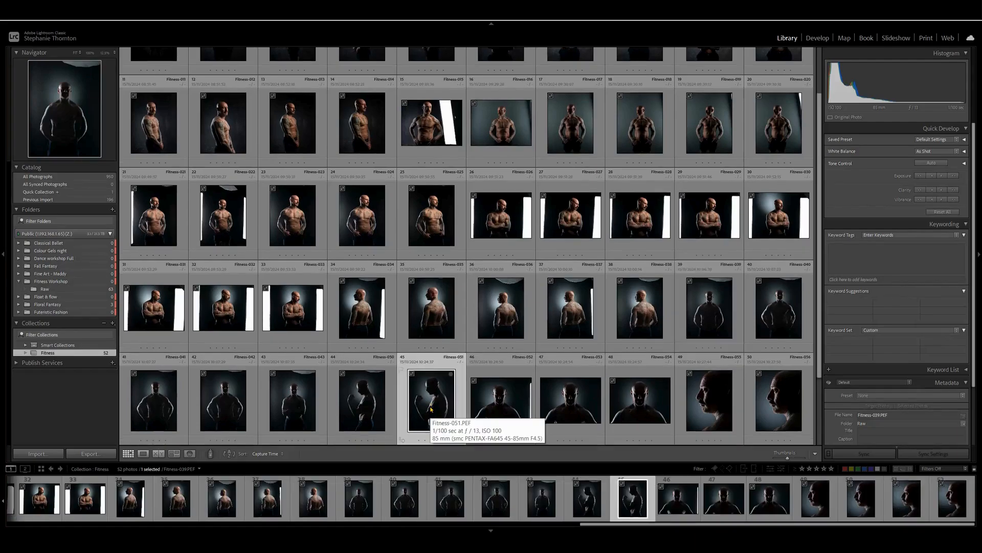
{"action": "double_click", "coordinate": [432, 409]}
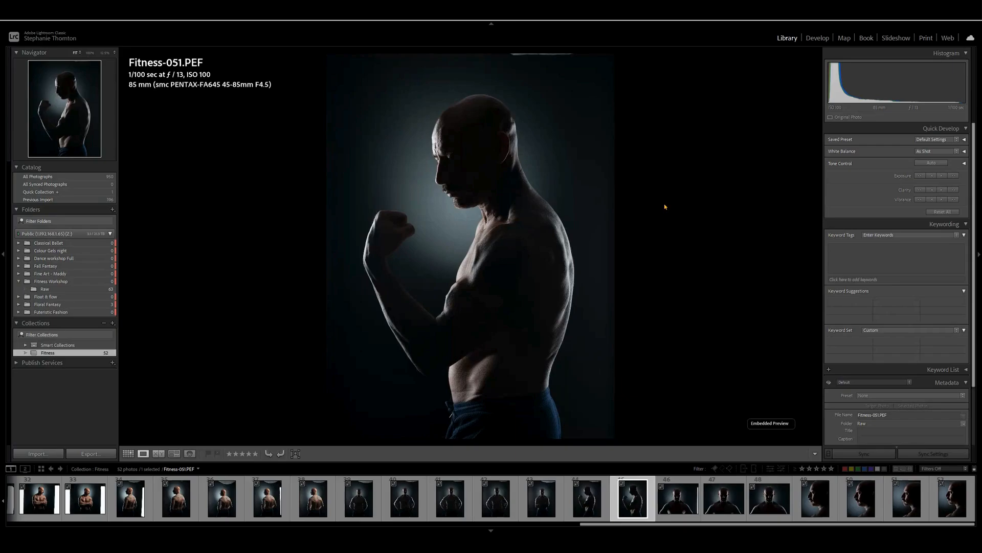
{"action": "key", "text": "g"}
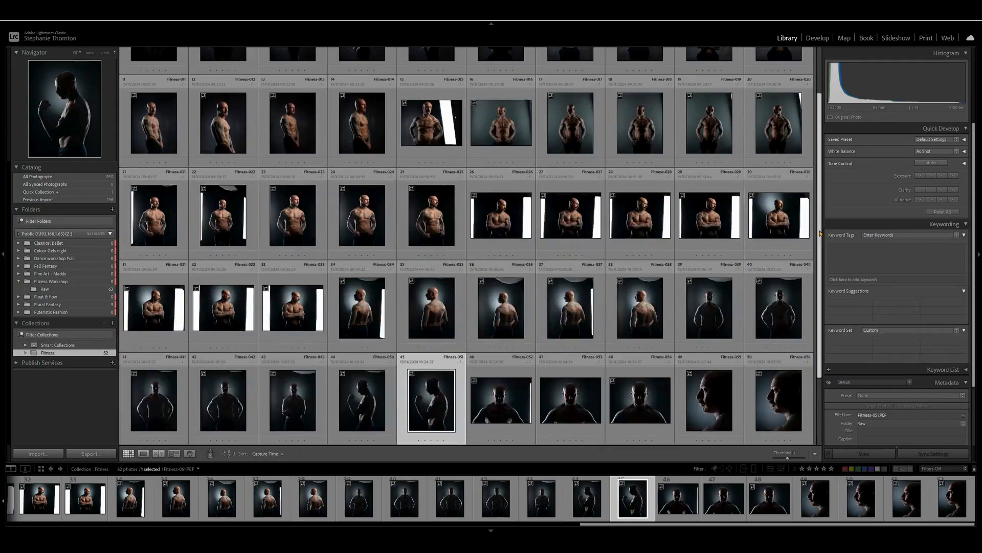
{"action": "scroll", "coordinate": [816, 295], "scroll_direction": "down", "scroll_amount": 2}
{"action": "scroll", "coordinate": [817, 295], "scroll_direction": "up", "scroll_amount": 3}
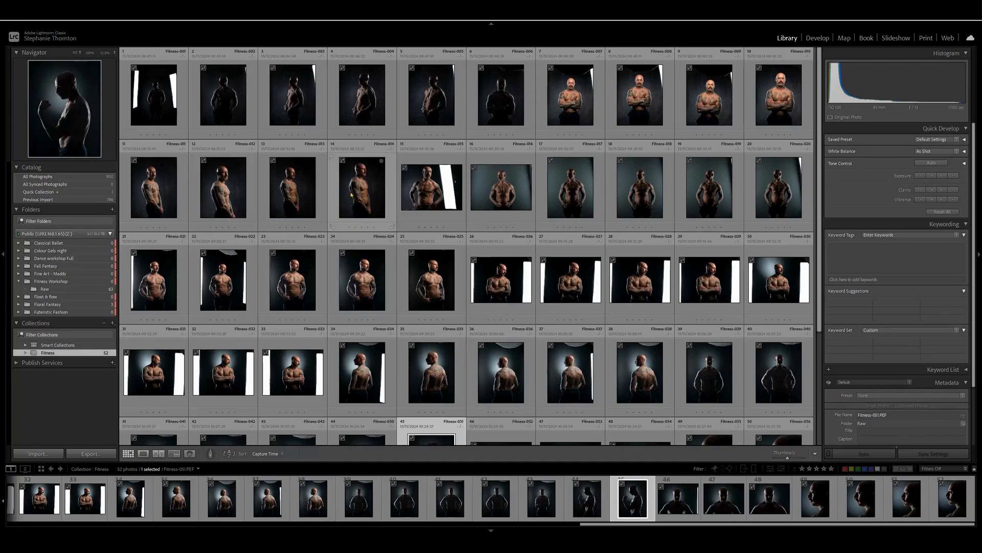
{"action": "mouse_move", "coordinate": [374, 106]}
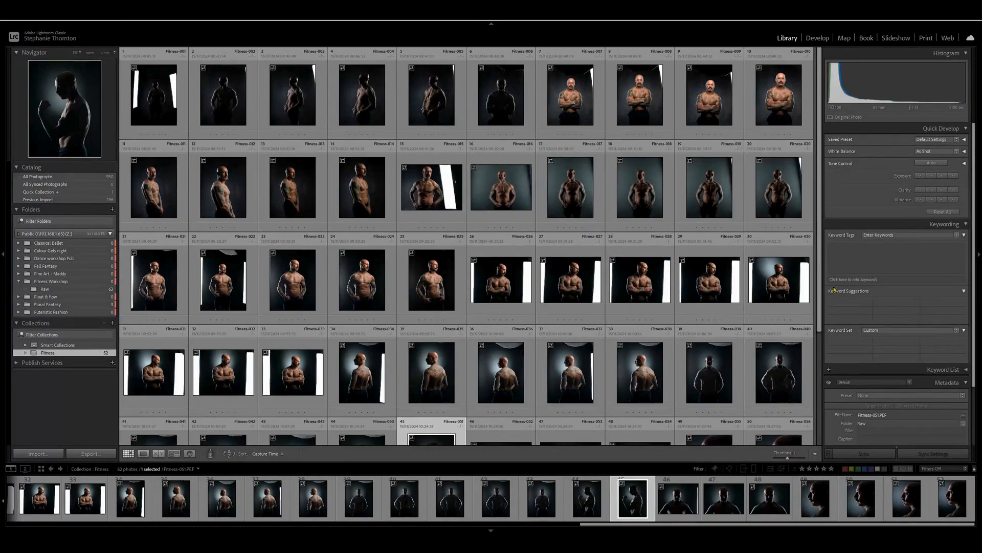
{"action": "left_click_drag", "start_coordinate": [821, 245], "coordinate": [831, 369]}
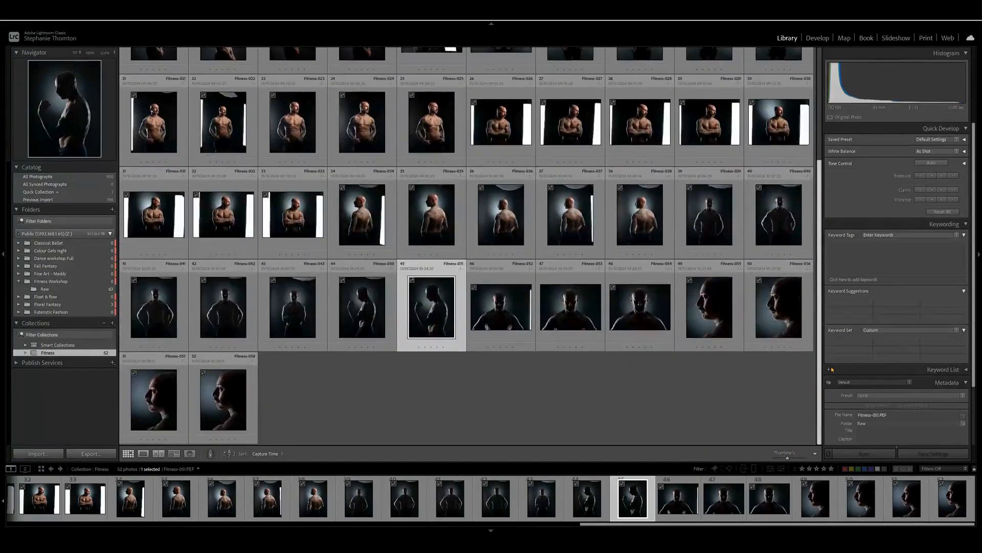
{"action": "scroll", "coordinate": [567, 261], "scroll_direction": "up", "scroll_amount": 3}
Step: Select all photos in the Fitness collection, and deselect them again
{"action": "left_click", "coordinate": [567, 261]}
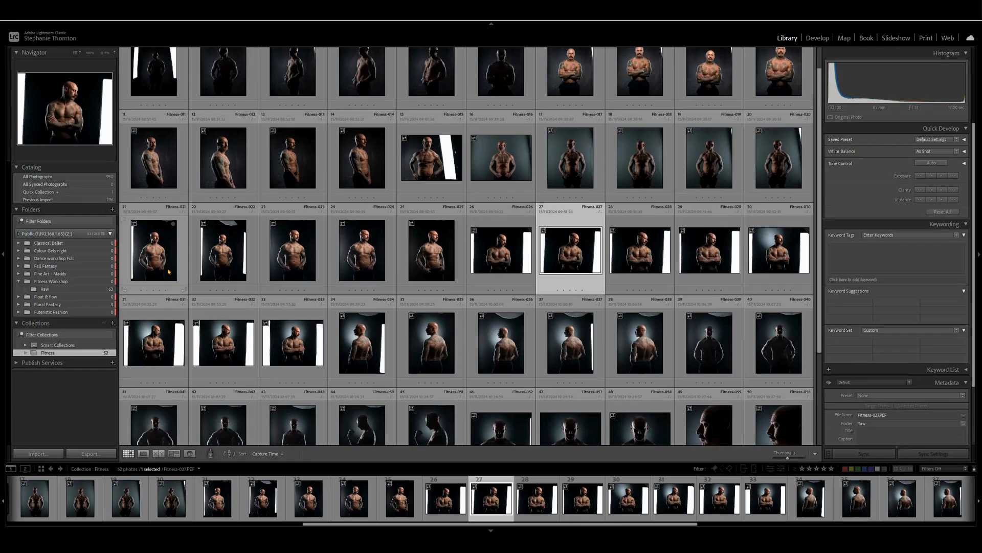
{"action": "key", "text": "ctrl+a"}
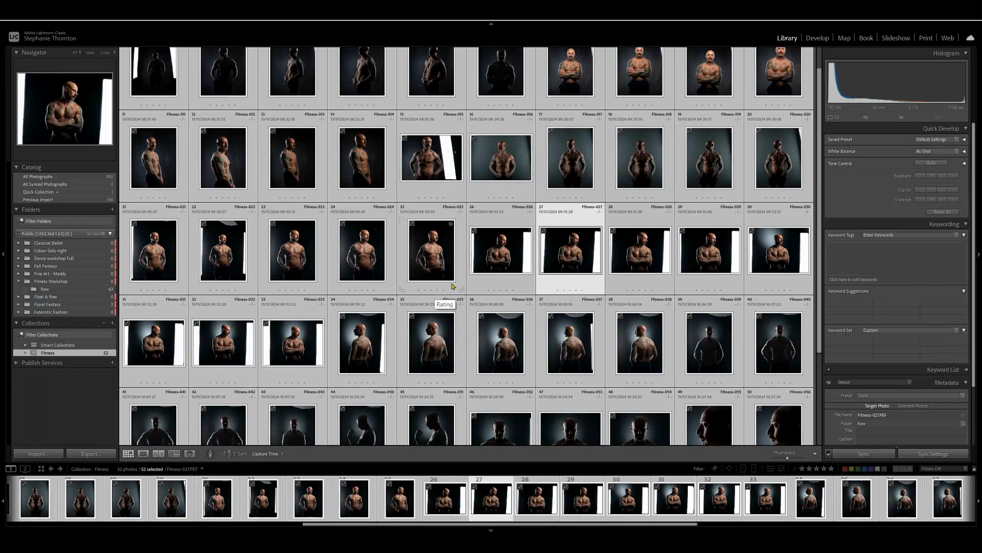
{"action": "key", "text": "ctrl+d"}
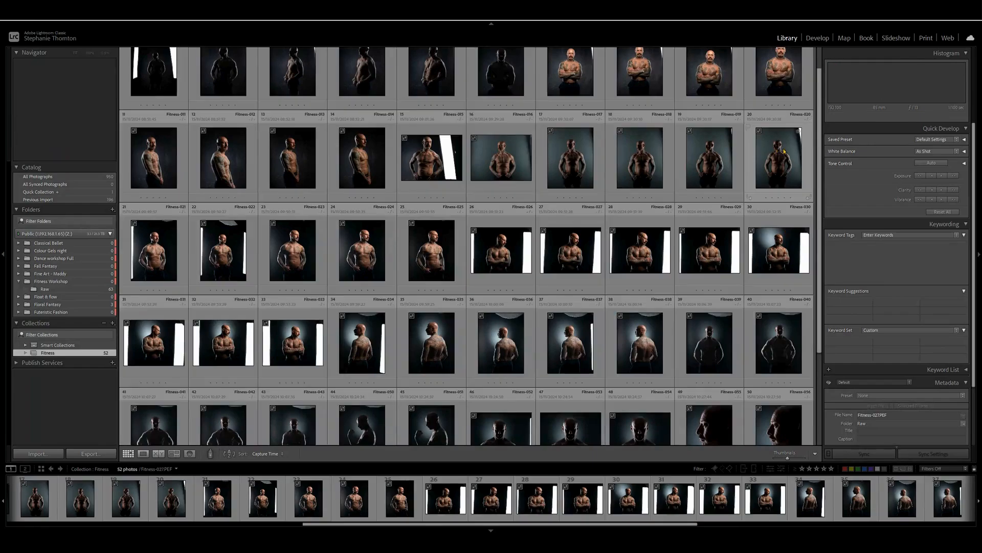
{"action": "scroll", "coordinate": [819, 144], "scroll_direction": "down", "scroll_amount": 1}
{"action": "scroll", "coordinate": [502, 102], "scroll_direction": "up", "scroll_amount": 1}
Step: Try selecting photos by lighting group, including Fitness-001 to Fitness-006 and Fitness-016 to Fitness-020
{"action": "left_click", "coordinate": [501, 88]}
{"action": "key", "text": "shift+Left"}
{"action": "key", "text": "shift+Left"}
{"action": "key", "text": "shift+Left"}
{"action": "key", "text": "shift+Left"}
{"action": "key", "text": "shift+Left"}
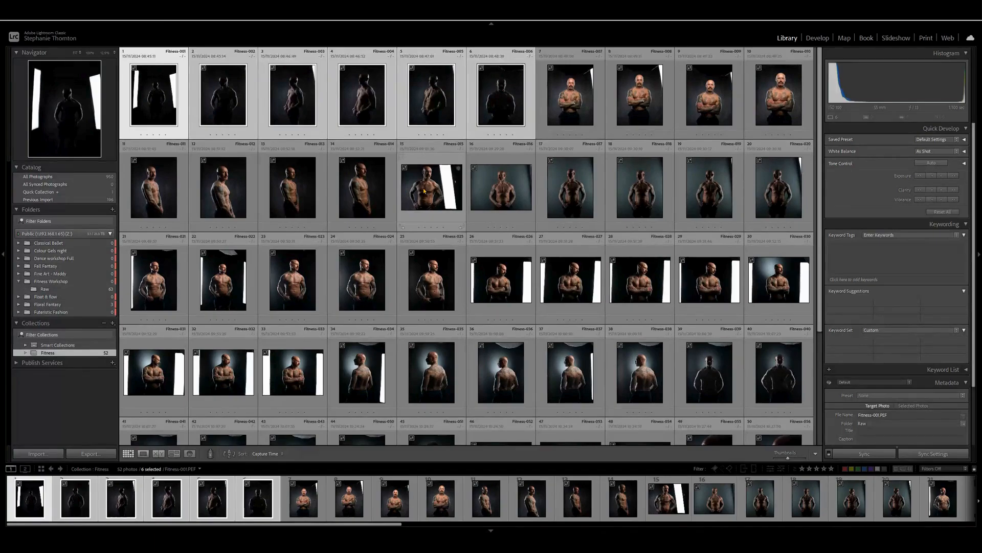
{"action": "left_click", "coordinate": [424, 190], "text": "shift"}
{"action": "left_click", "coordinate": [502, 186]}
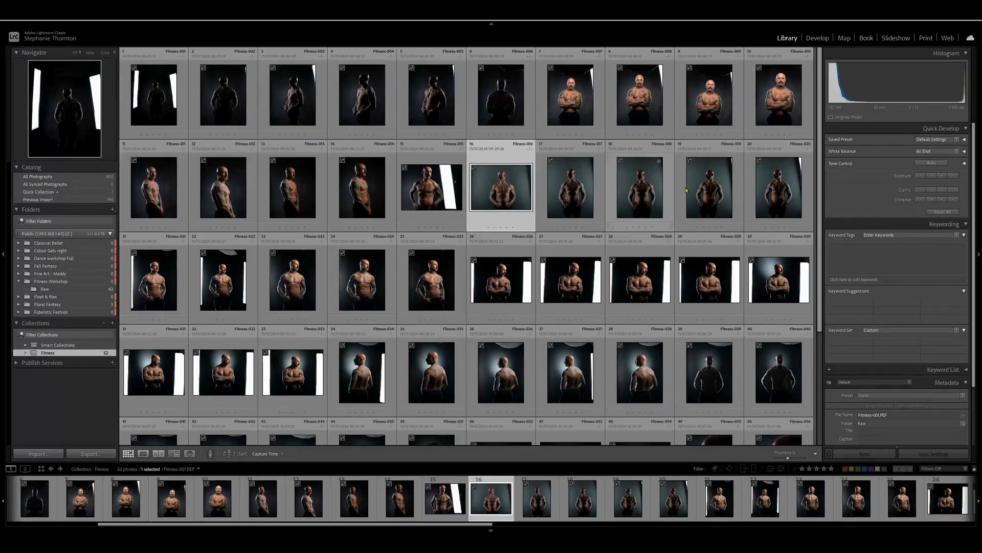
{"action": "left_click", "coordinate": [778, 186], "text": "shift"}
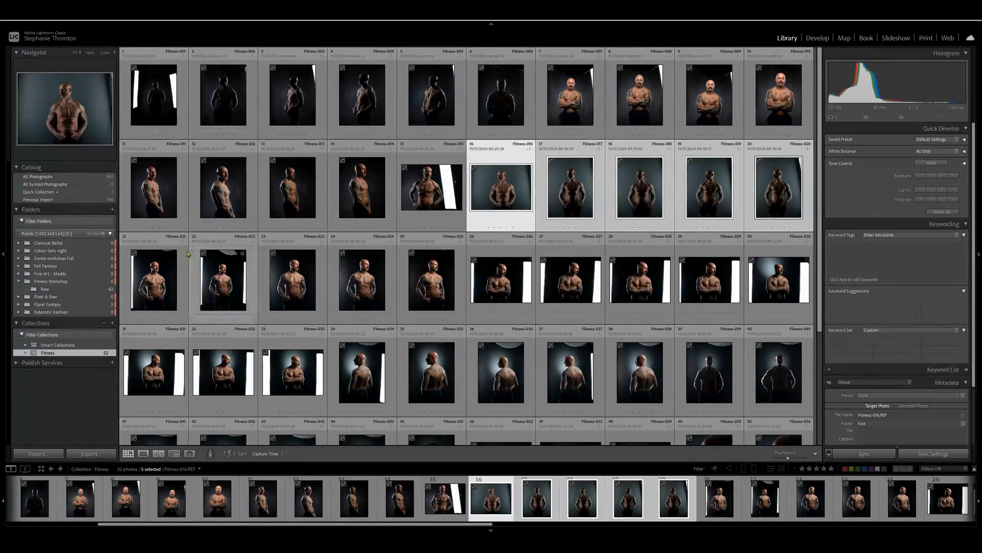
{"action": "left_click", "coordinate": [133, 267]}
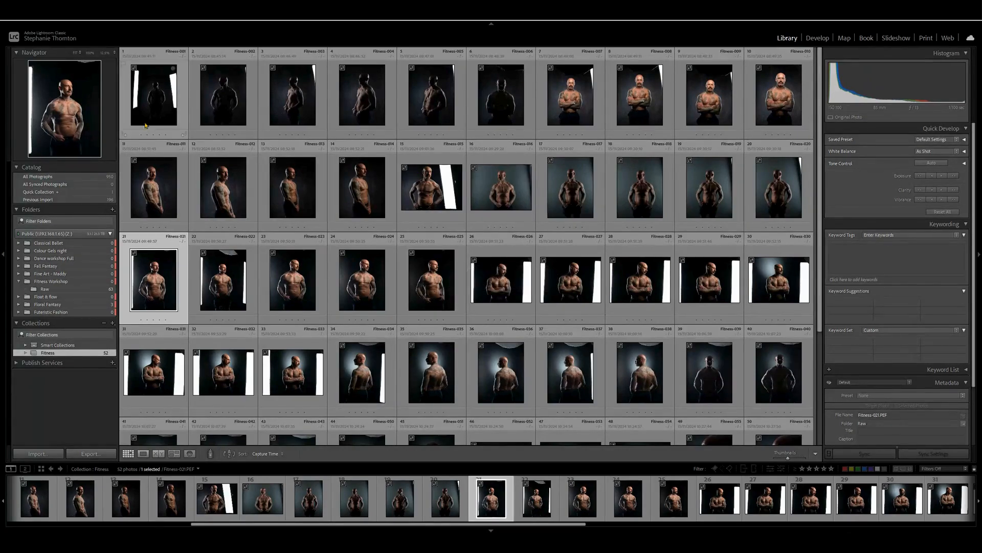
Step: Select Fitness-001 to Fitness-015 with Fitness-008 as the active photo, open it for developing and inspect the face up close
{"action": "left_click", "coordinate": [155, 107]}
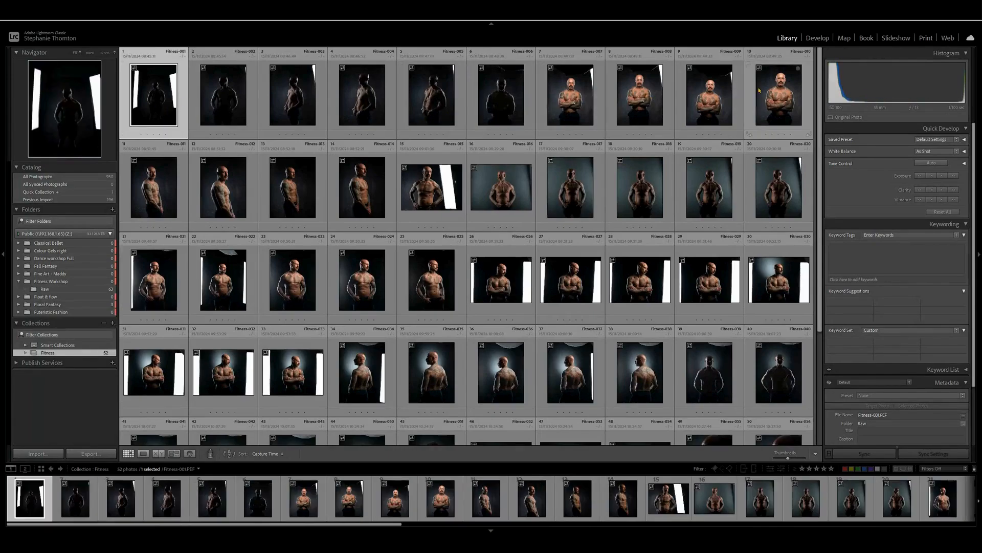
{"action": "left_click", "coordinate": [447, 174], "text": "shift"}
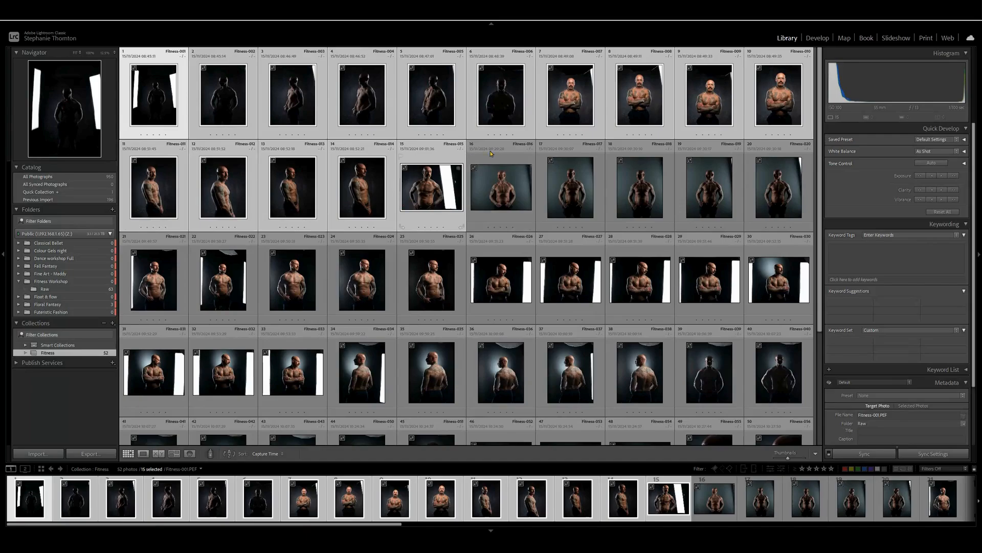
{"action": "left_click", "coordinate": [646, 109]}
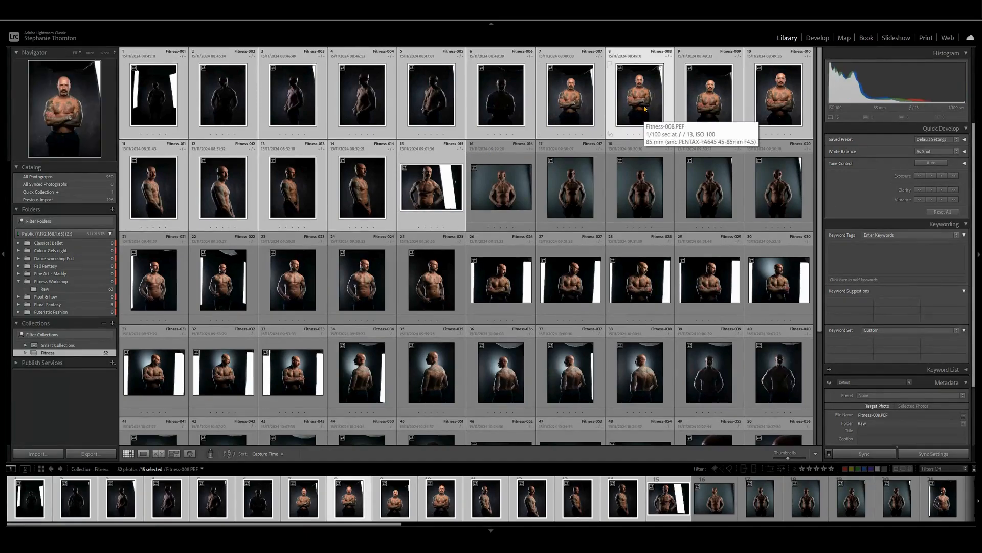
{"action": "key", "text": "d"}
{"action": "left_click", "coordinate": [472, 160]}
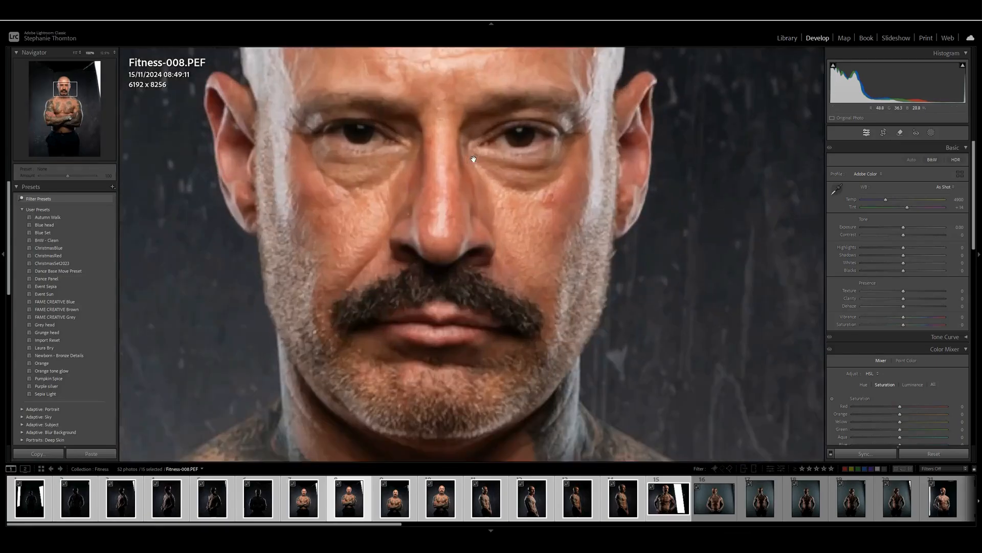
{"action": "left_click_drag", "start_coordinate": [417, 164], "coordinate": [432, 162]}
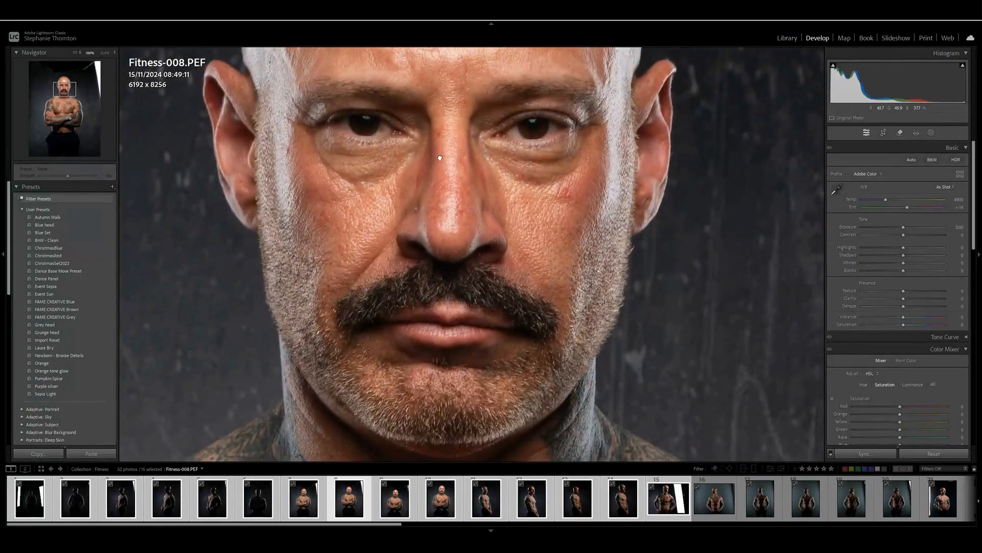
{"action": "left_click", "coordinate": [430, 158]}
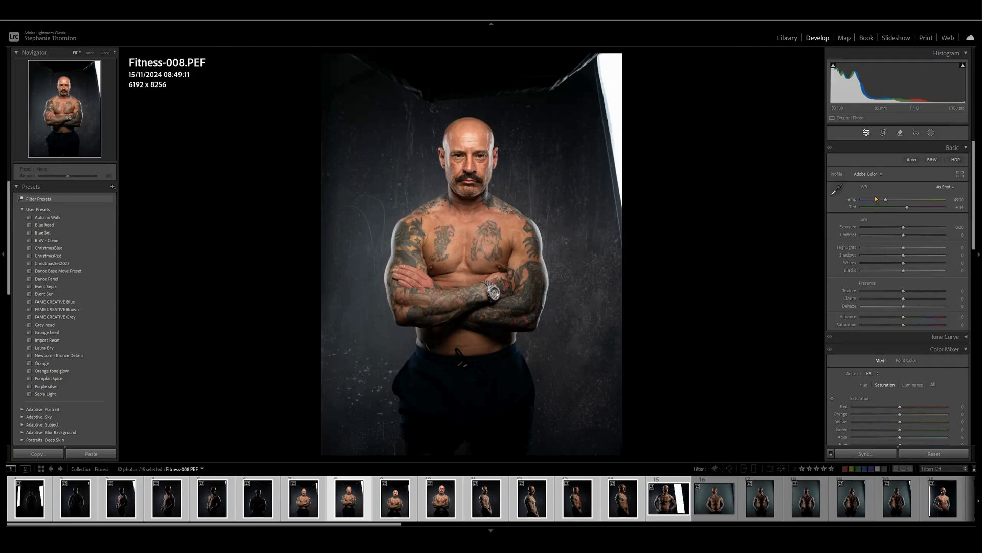
Step: Try a cool desaturated look on Fitness-008 with temperature 3814, vibrance -49 and red hue +19
{"action": "left_click_drag", "start_coordinate": [880, 203], "coordinate": [877, 202]}
{"action": "left_click_drag", "start_coordinate": [878, 318], "coordinate": [883, 317]}
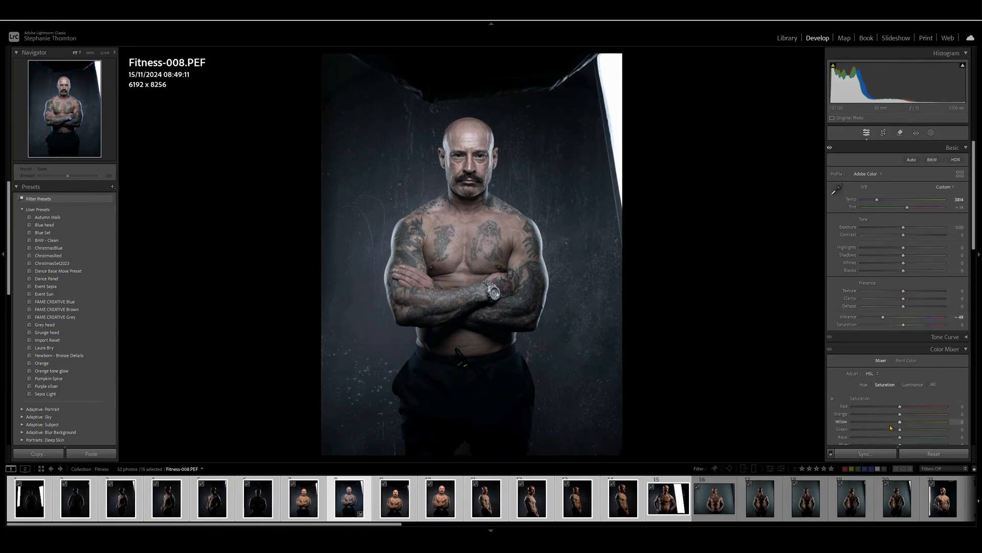
{"action": "left_click_drag", "start_coordinate": [859, 416], "coordinate": [869, 416]}
{"action": "left_click", "coordinate": [866, 385]}
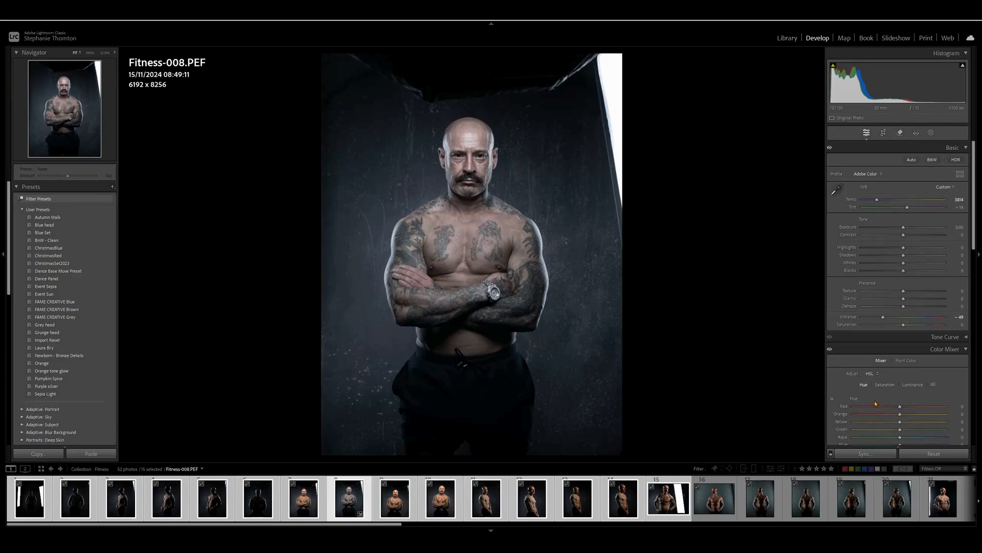
{"action": "left_click_drag", "start_coordinate": [890, 410], "coordinate": [899, 410]}
Step: Try a black-and-white conversion of Fitness-008, undo it and reset all the photo's develop settings
{"action": "left_click", "coordinate": [932, 160]}
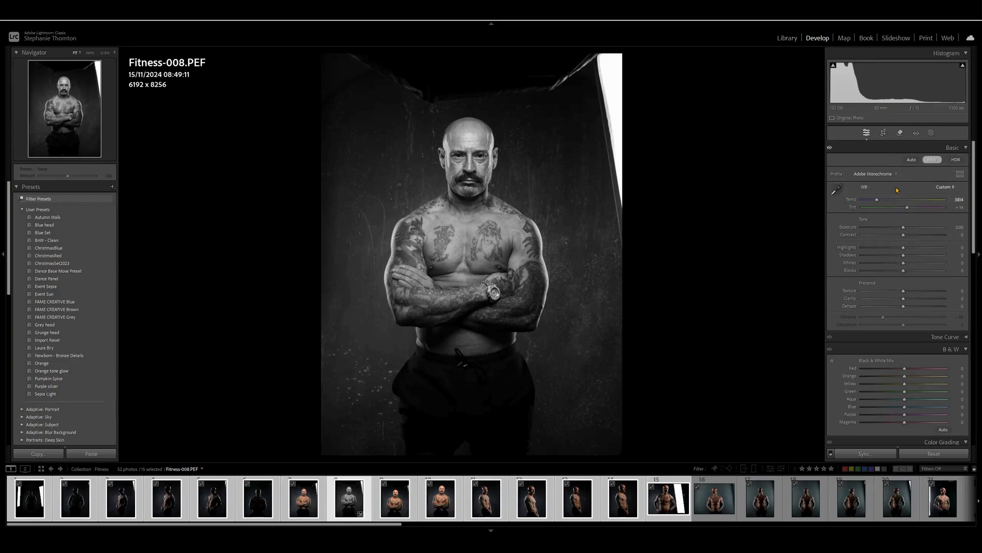
{"action": "key", "text": "ctrl+z"}
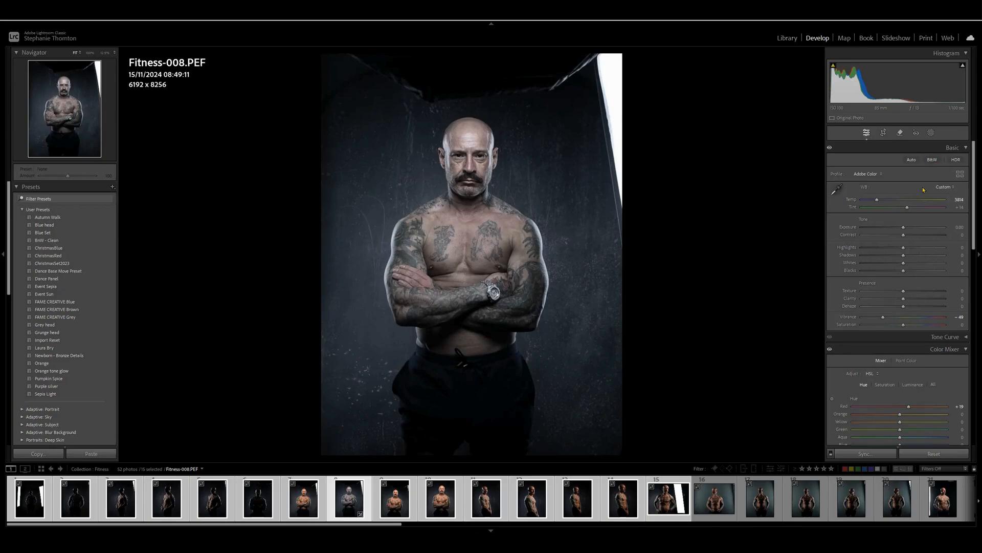
{"action": "left_click", "coordinate": [921, 454]}
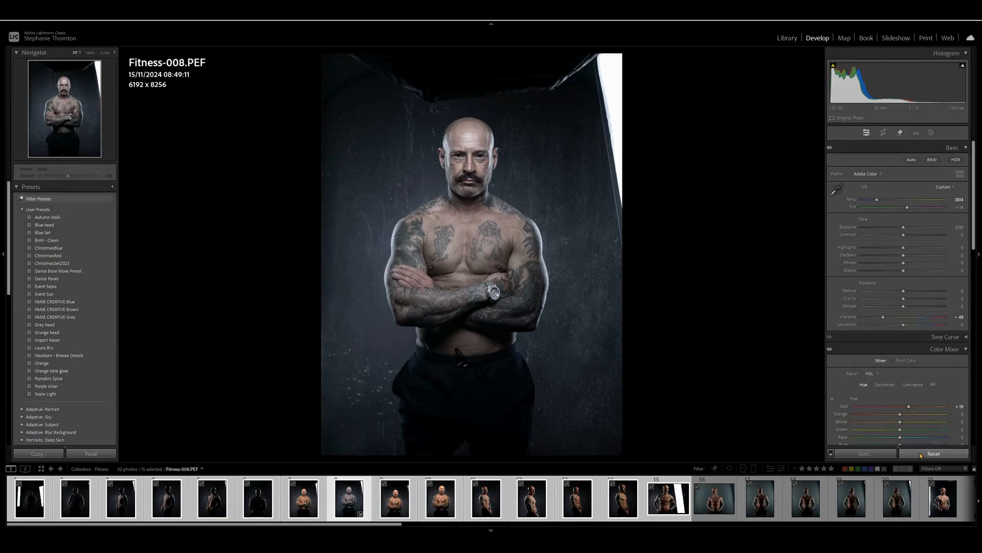
Step: Cool the white balance of Fitness-008 to a temperature of 3814, checking the effect on the face and backdrop up close
{"action": "left_click", "coordinate": [882, 201]}
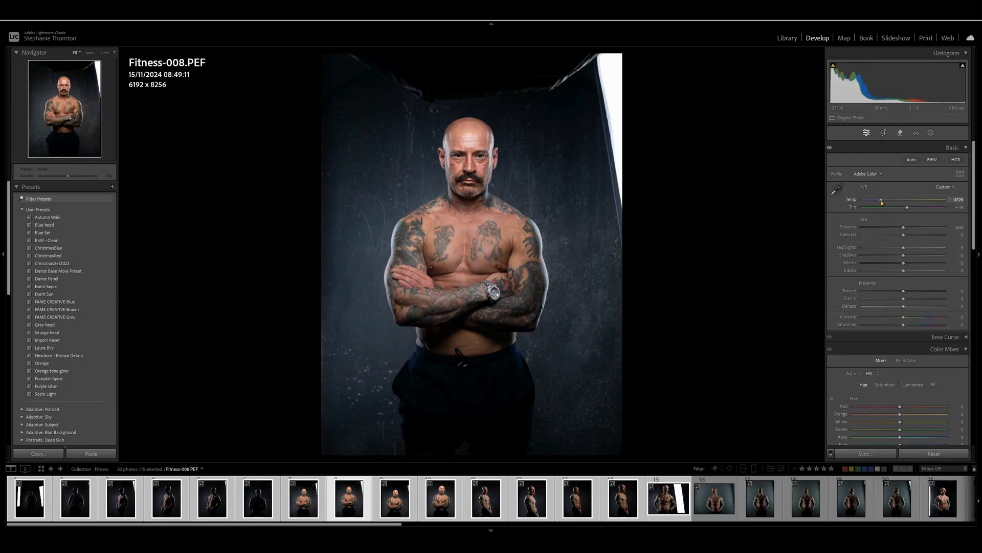
{"action": "left_click_drag", "start_coordinate": [881, 202], "coordinate": [880, 206]}
{"action": "left_click_drag", "start_coordinate": [446, 207], "coordinate": [488, 394]}
{"action": "mouse_move", "coordinate": [879, 200]}
{"action": "left_mouse_down"}
{"action": "mouse_move", "coordinate": [889, 201]}
{"action": "mouse_move", "coordinate": [878, 202]}
{"action": "left_mouse_up"}
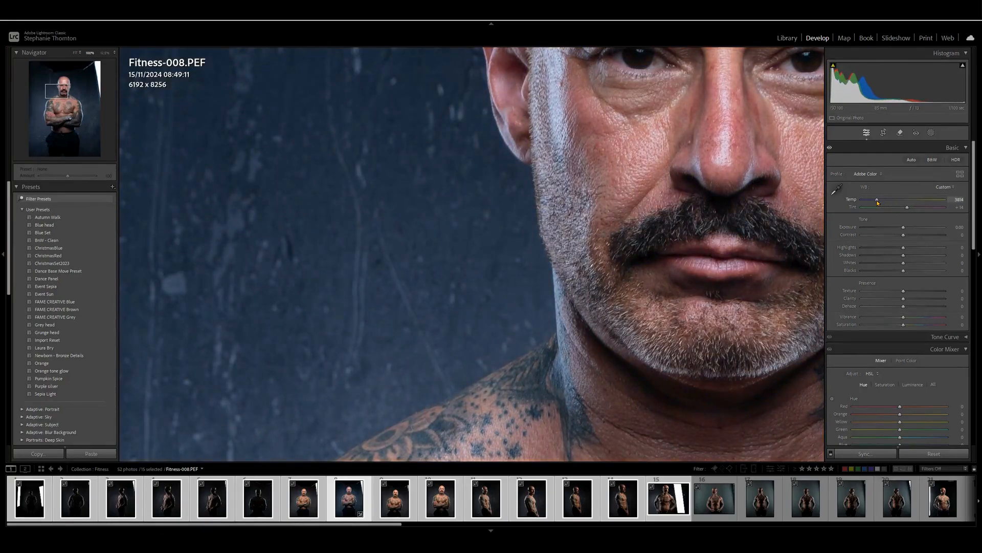
{"action": "key", "text": "z"}
{"action": "key", "text": "z"}
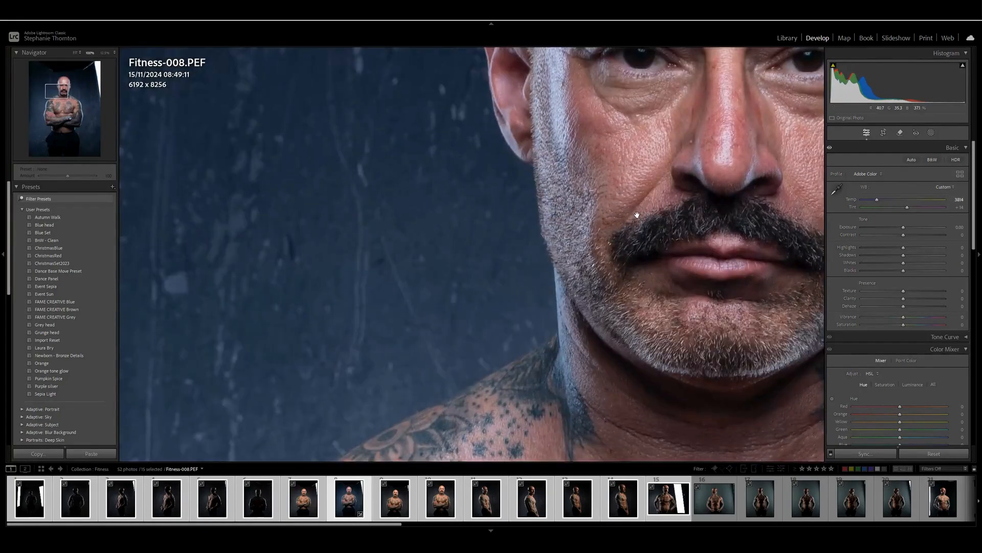
{"action": "key", "text": "z"}
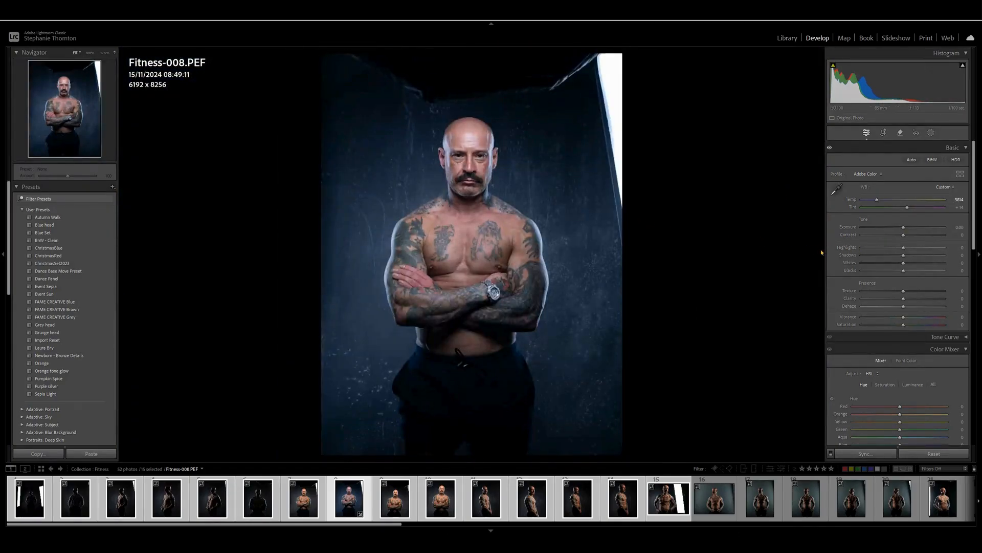
Step: Set the red hue to +30 in the Color Mixer and try shifting the magenta hue
{"action": "left_click_drag", "start_coordinate": [973, 225], "coordinate": [897, 260]}
{"action": "mouse_move", "coordinate": [900, 304]}
{"action": "left_mouse_down"}
{"action": "mouse_move", "coordinate": [932, 308]}
{"action": "mouse_move", "coordinate": [918, 309]}
{"action": "left_mouse_up"}
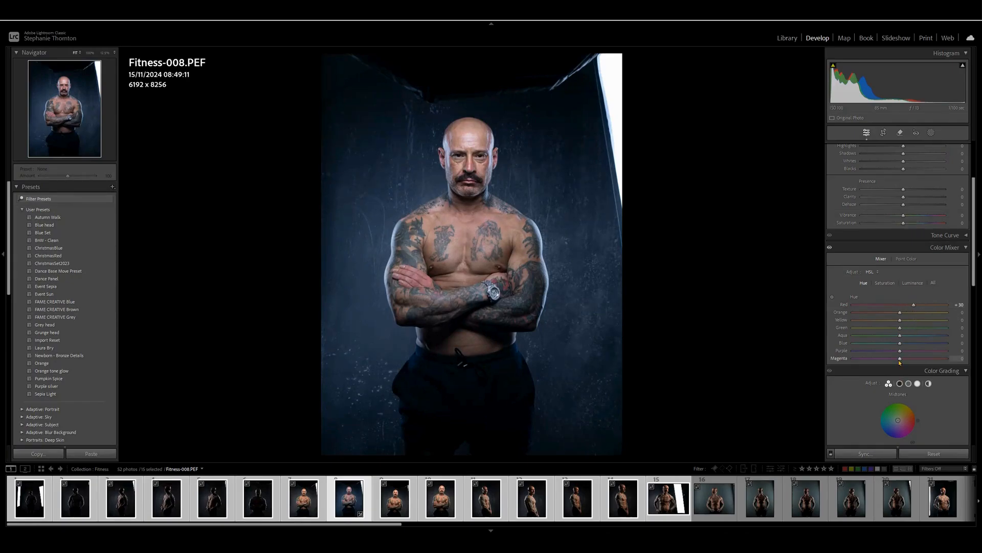
{"action": "left_click_drag", "start_coordinate": [899, 358], "coordinate": [914, 360]}
{"action": "left_click", "coordinate": [900, 359]}
Step: Reduce the Color Mixer saturation of red to -48, orange and yellow to -26, and magenta to -60
{"action": "left_click", "coordinate": [884, 283]}
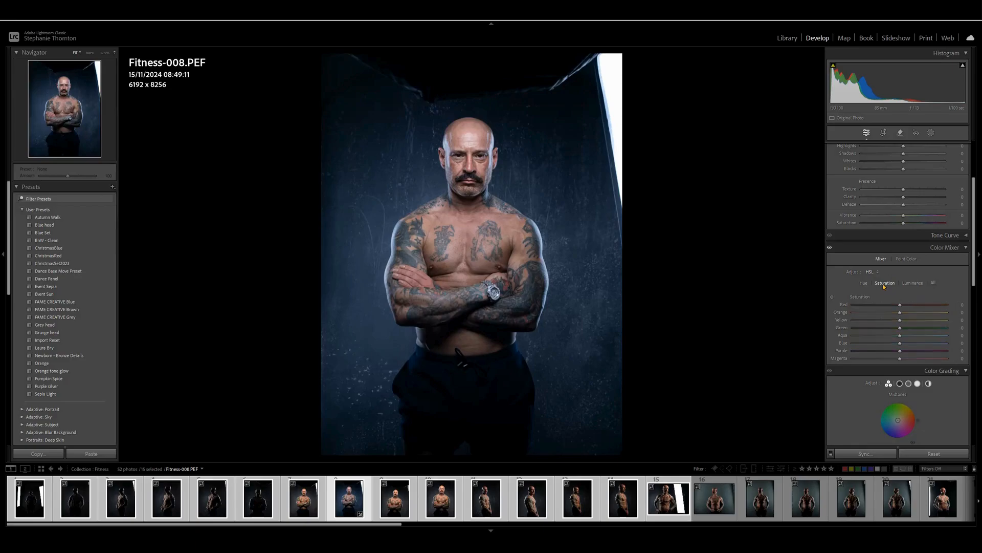
{"action": "mouse_move", "coordinate": [880, 312]}
{"action": "left_mouse_down"}
{"action": "mouse_move", "coordinate": [867, 313]}
{"action": "mouse_move", "coordinate": [887, 313]}
{"action": "mouse_move", "coordinate": [882, 306]}
{"action": "left_mouse_up"}
{"action": "left_click", "coordinate": [890, 306]}
{"action": "left_click", "coordinate": [880, 359]}
{"action": "left_click_drag", "start_coordinate": [900, 320], "coordinate": [875, 321]}
{"action": "left_click_drag", "start_coordinate": [882, 338], "coordinate": [880, 360]}
{"action": "left_click_drag", "start_coordinate": [881, 304], "coordinate": [877, 308]}
Step: Set the highlights to -24 and the shadows to +60, and check the face up close
{"action": "left_click_drag", "start_coordinate": [973, 238], "coordinate": [973, 227]}
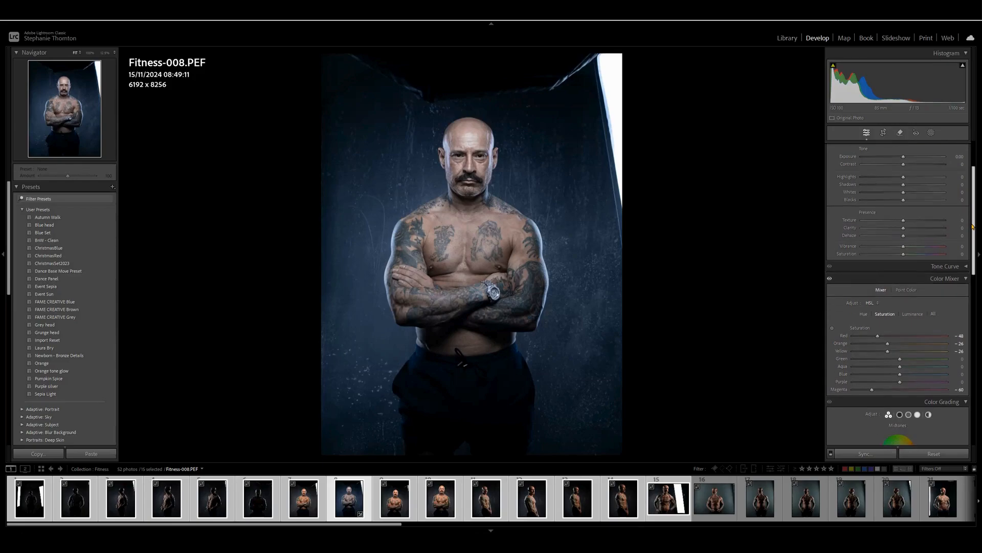
{"action": "scroll", "coordinate": [893, 229], "scroll_direction": "up", "scroll_amount": 3}
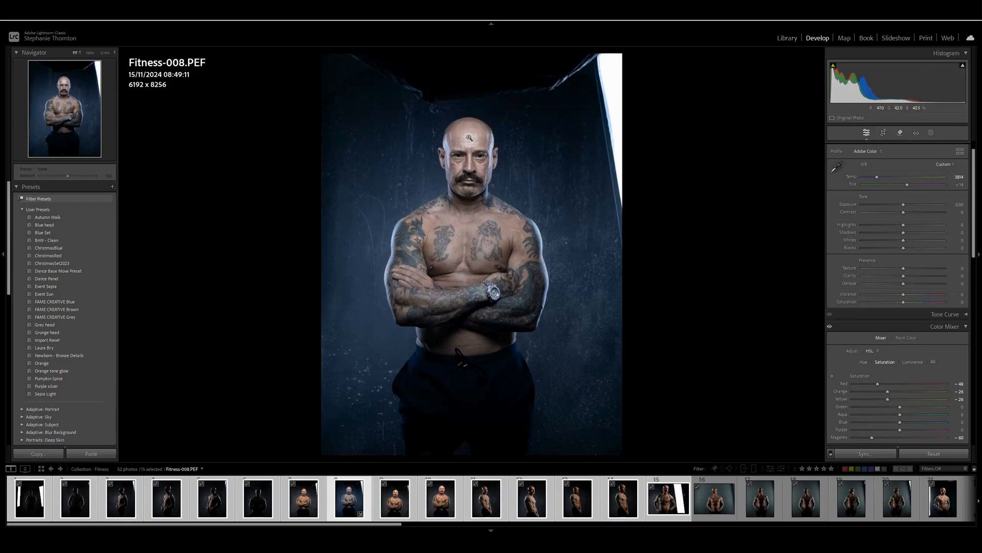
{"action": "left_click", "coordinate": [894, 226]}
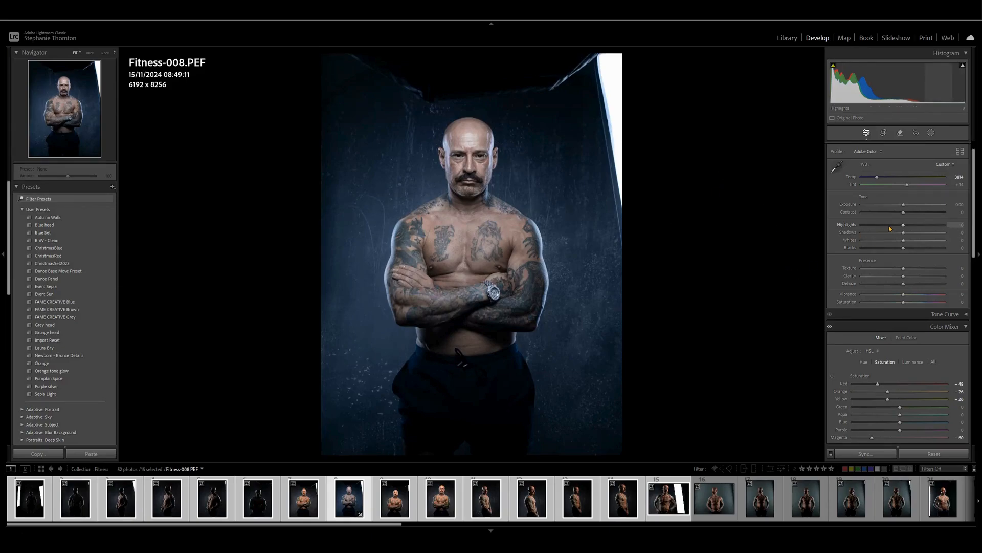
{"action": "left_click_drag", "start_coordinate": [903, 233], "coordinate": [929, 234]}
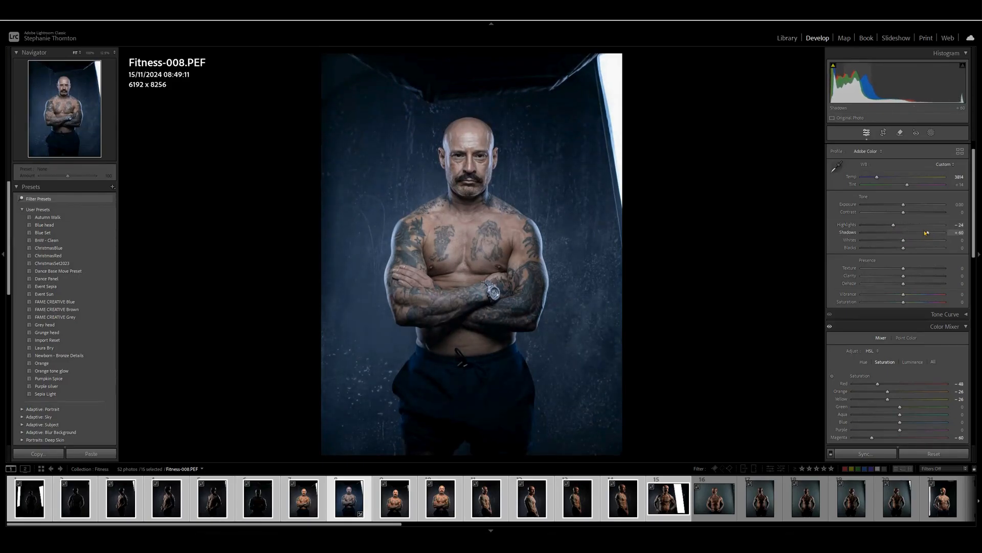
{"action": "left_click", "coordinate": [446, 222]}
{"action": "left_click_drag", "start_coordinate": [537, 128], "coordinate": [515, 381]}
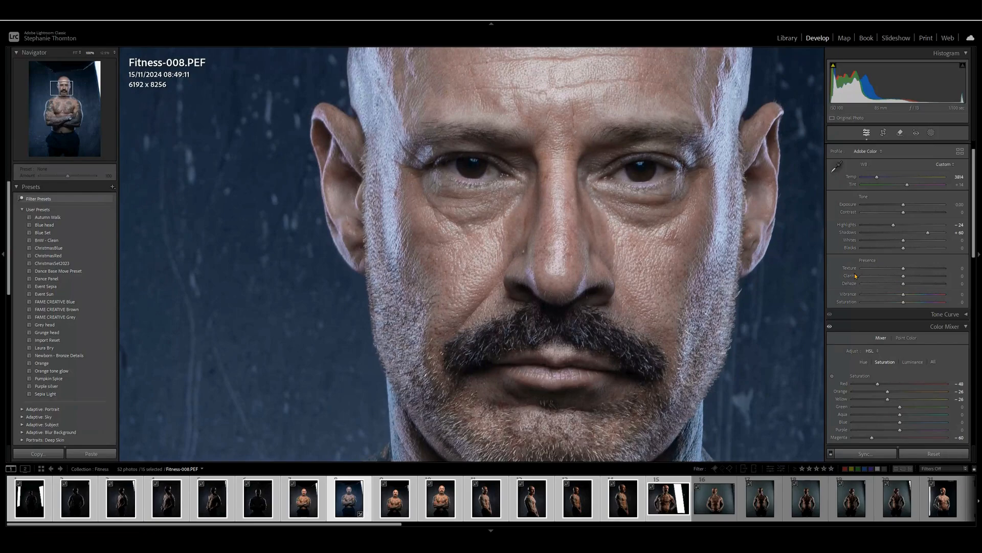
Step: Try texture, clarity and dehaze at +100 and examine the effect on the face and chest
{"action": "left_click_drag", "start_coordinate": [903, 268], "coordinate": [969, 280]}
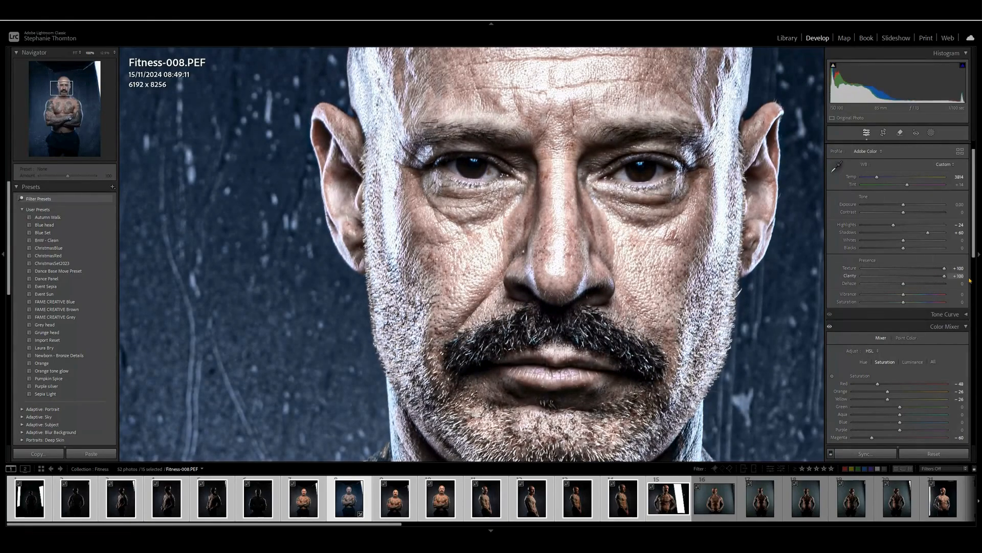
{"action": "left_click", "coordinate": [950, 285]}
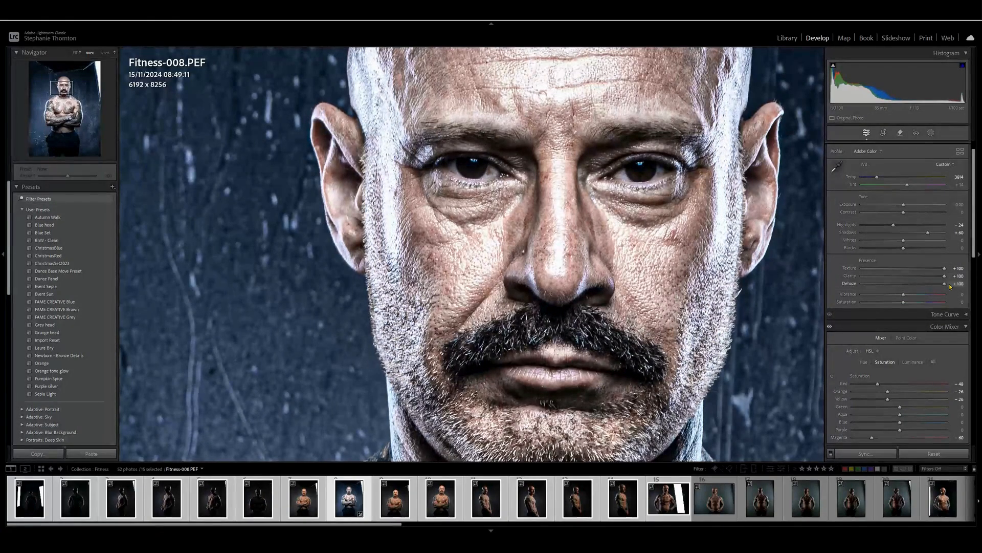
{"action": "left_click", "coordinate": [627, 293]}
{"action": "left_click", "coordinate": [472, 165]}
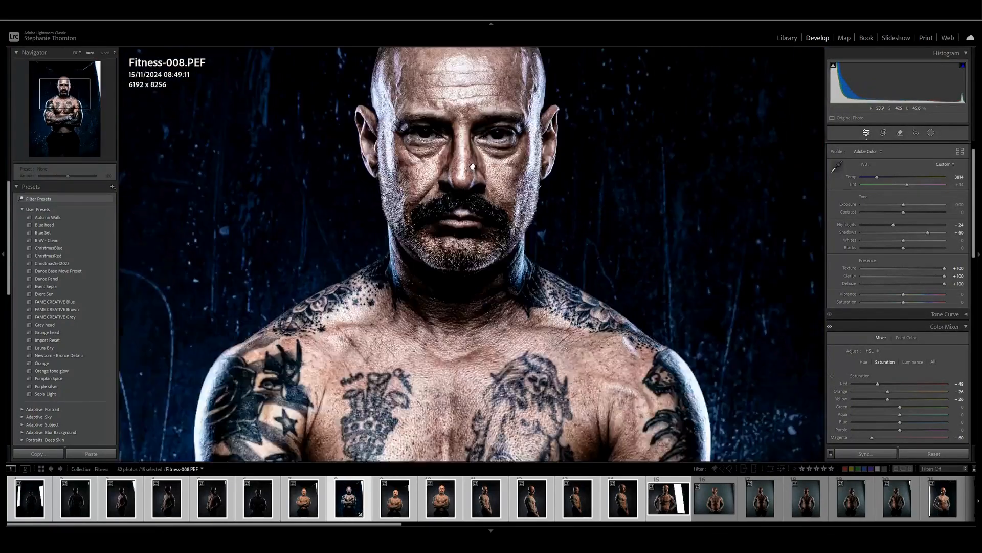
Step: Reduce the dehaze to +2 and examine the skin detail on the face and neck
{"action": "left_click", "coordinate": [904, 285]}
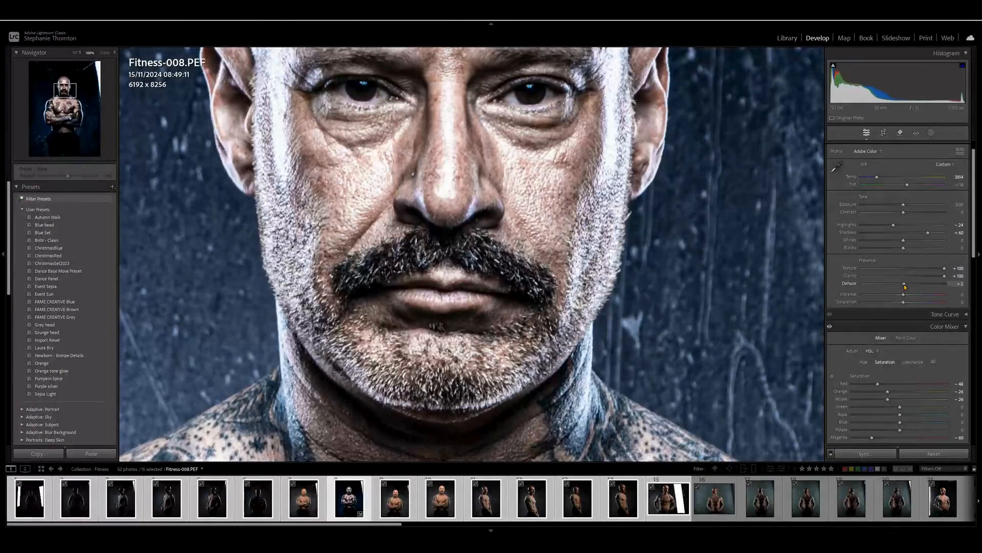
{"action": "scroll", "coordinate": [333, 122], "scroll_direction": "up", "scroll_amount": 5}
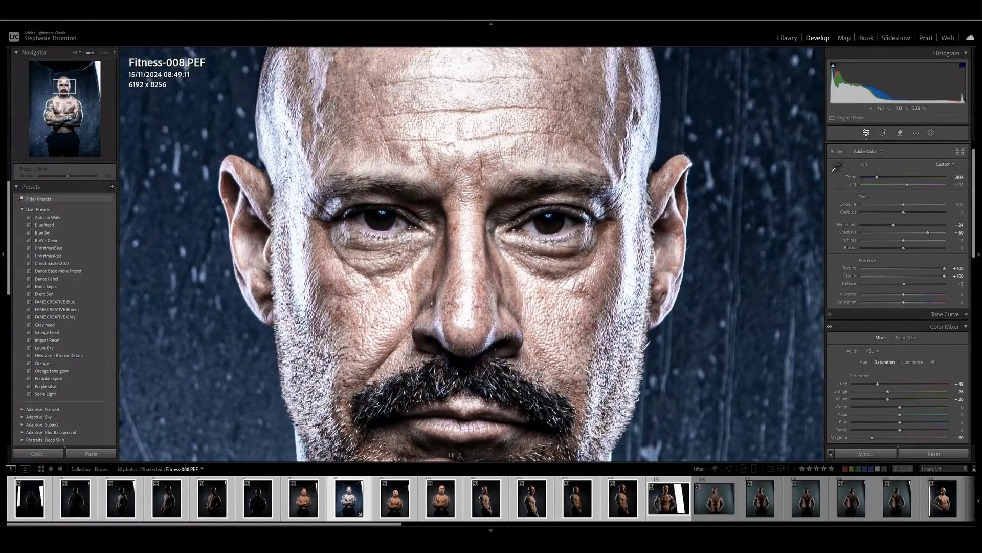
{"action": "scroll", "coordinate": [401, 240], "scroll_direction": "down", "scroll_amount": 2}
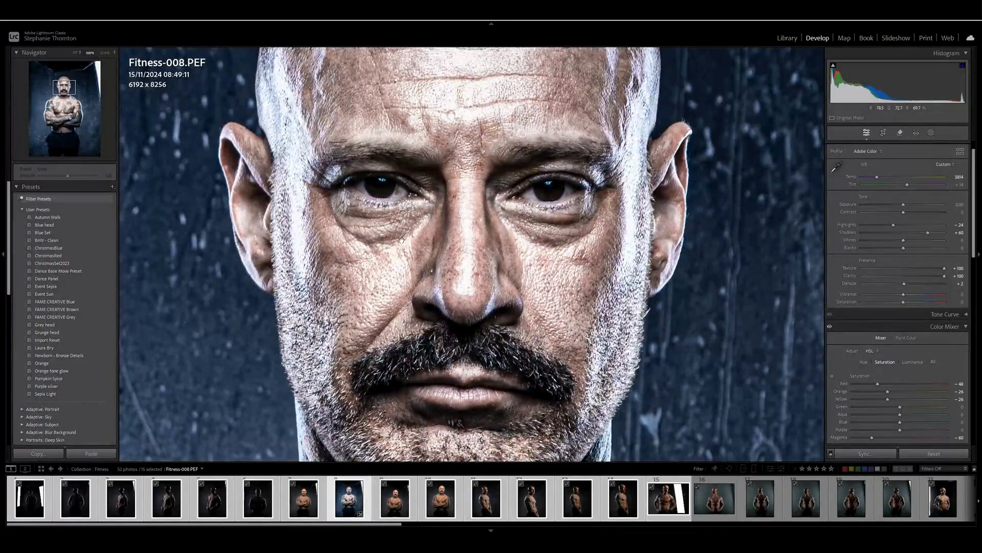
{"action": "left_click", "coordinate": [401, 240]}
{"action": "left_click", "coordinate": [467, 204]}
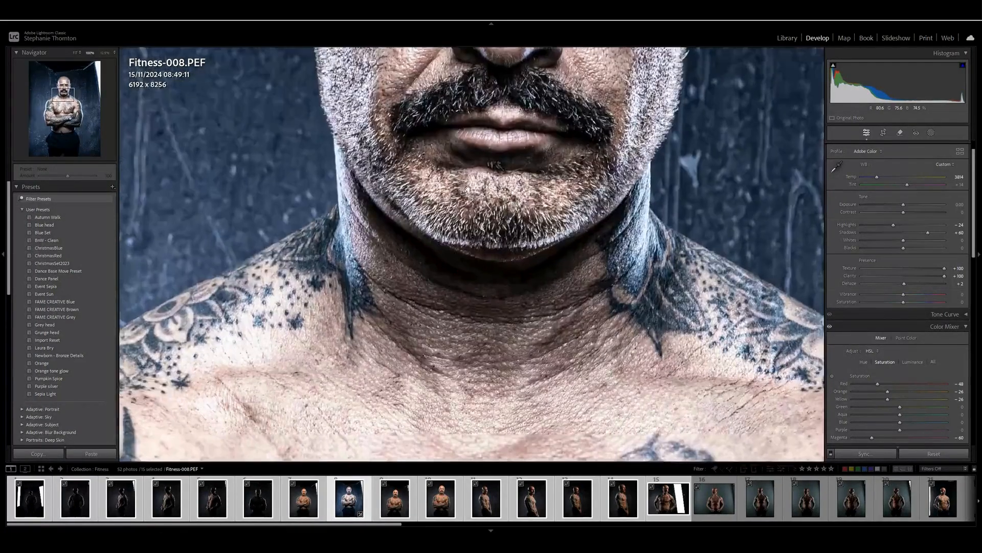
{"action": "left_click_drag", "start_coordinate": [466, 189], "coordinate": [475, 334]}
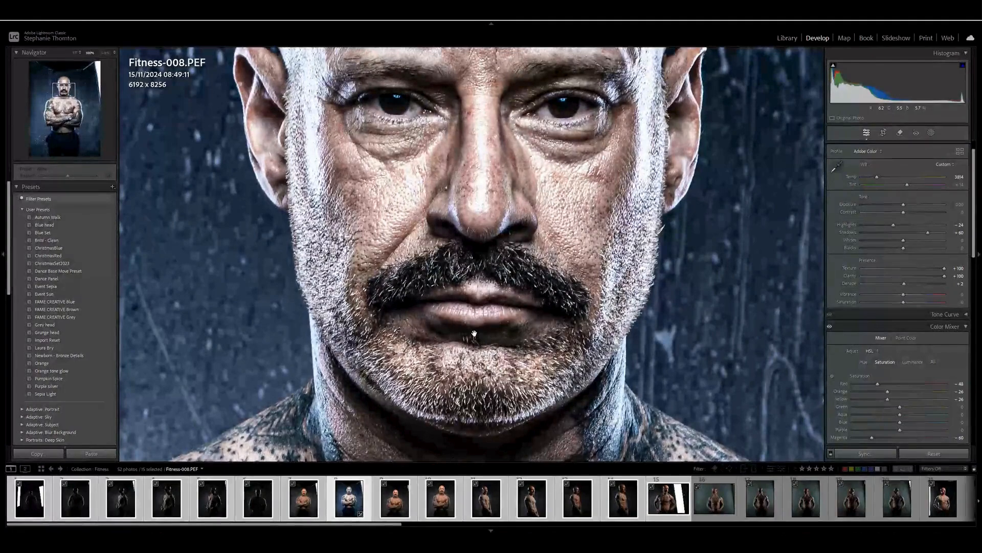
Step: Set the texture to +40 and the clarity to +29, checking the face up close and the full portrait
{"action": "double_click", "coordinate": [850, 276]}
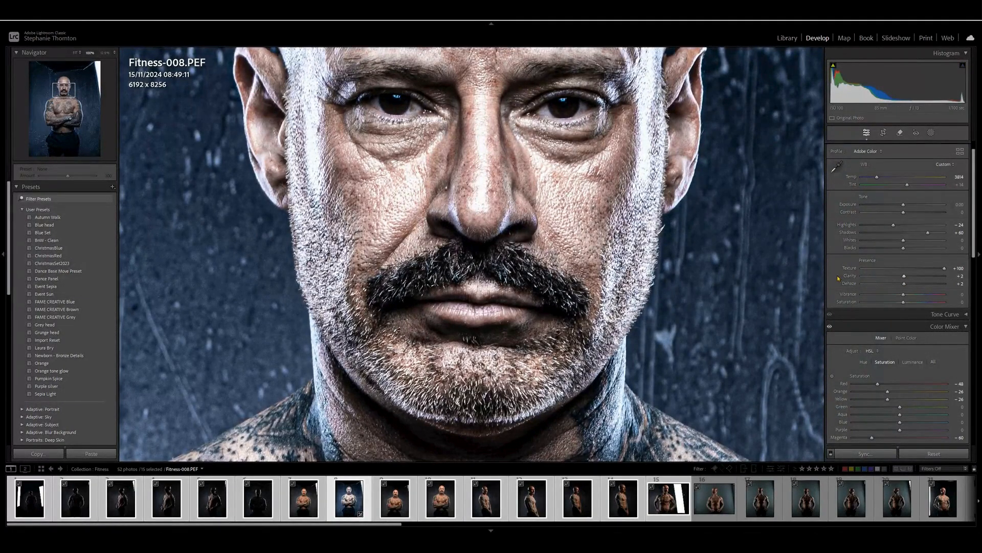
{"action": "double_click", "coordinate": [850, 269]}
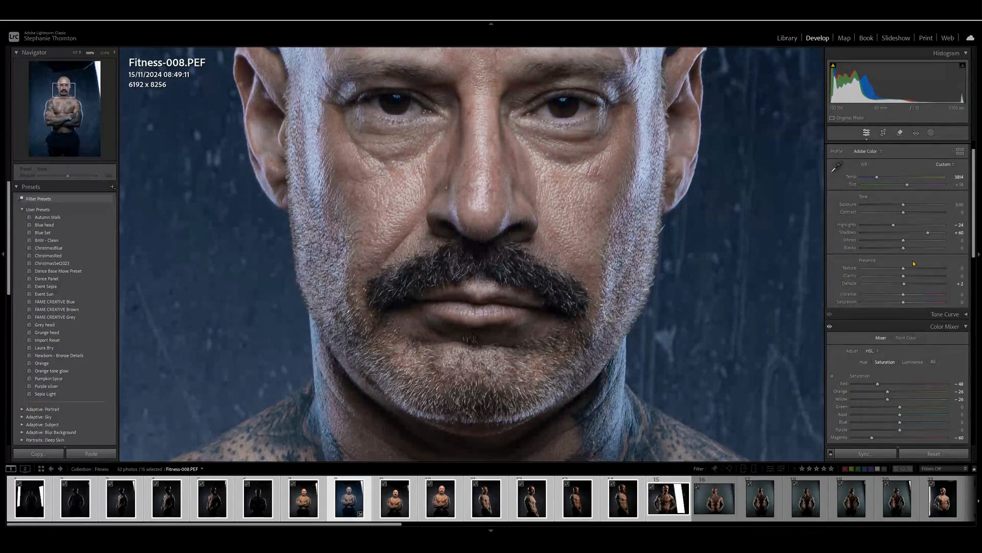
{"action": "left_click_drag", "start_coordinate": [912, 268], "coordinate": [920, 271]}
{"action": "left_click", "coordinate": [915, 276]}
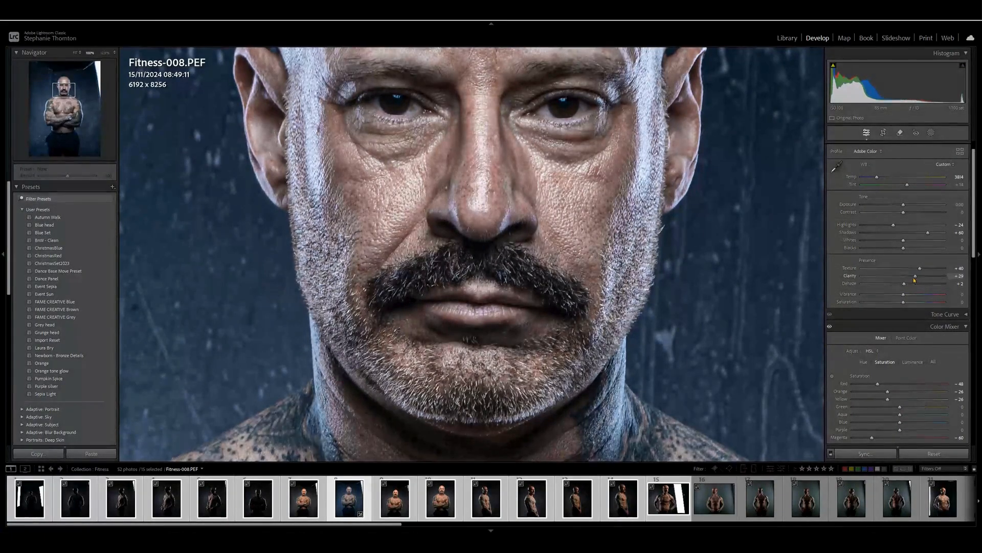
{"action": "left_click", "coordinate": [537, 218]}
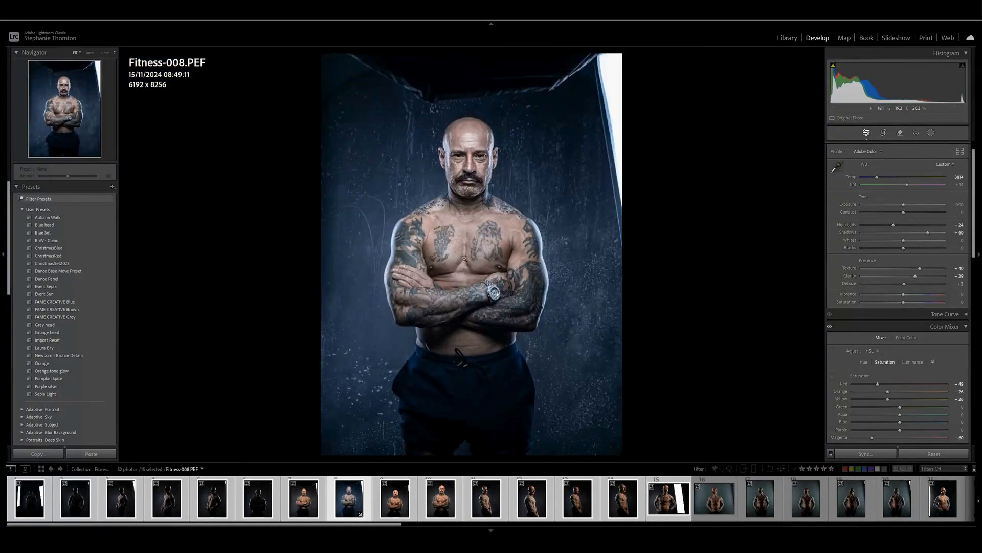
{"action": "left_click", "coordinate": [463, 230]}
{"action": "scroll", "coordinate": [514, 338], "scroll_direction": "up", "scroll_amount": 6}
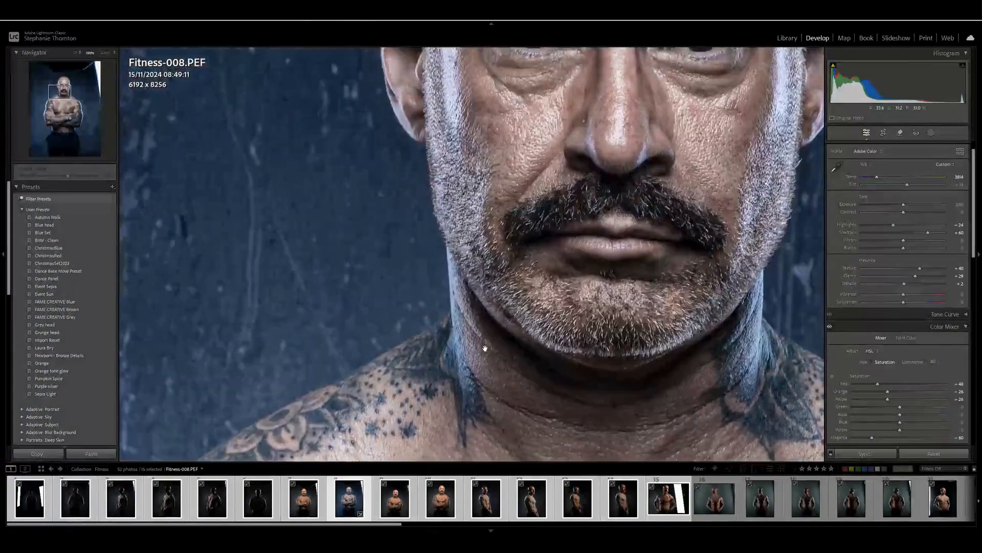
{"action": "left_click", "coordinate": [456, 248]}
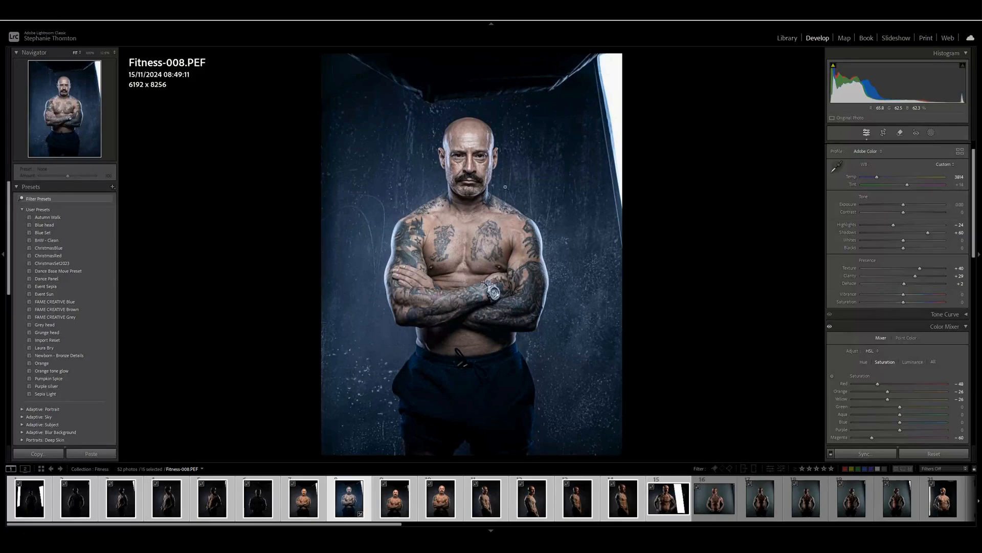
Step: Grade the shadows blue in Color Grading with hue 233, saturation 21 and luminance -29
{"action": "scroll", "coordinate": [973, 159], "scroll_direction": "down", "scroll_amount": 1}
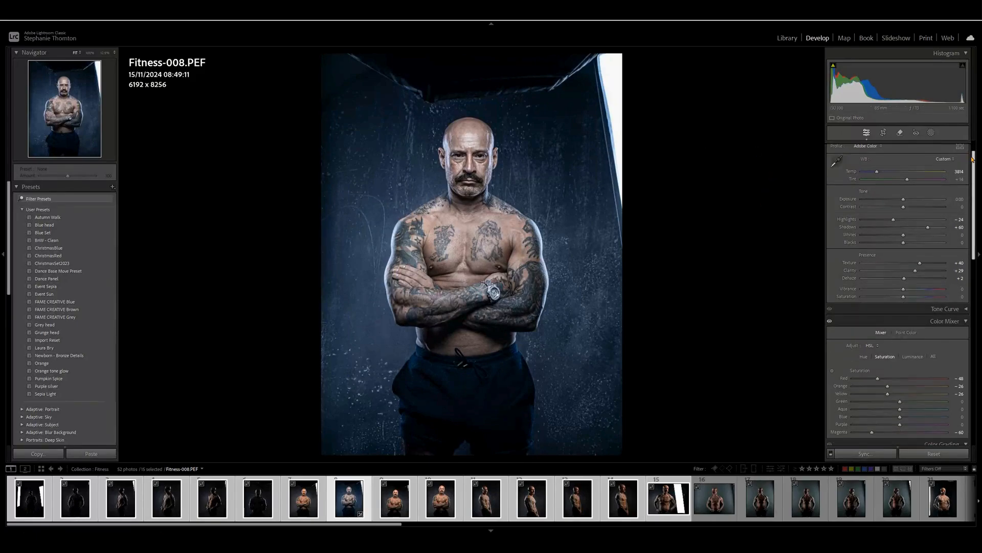
{"action": "left_click_drag", "start_coordinate": [973, 159], "coordinate": [966, 198]}
{"action": "scroll", "coordinate": [907, 269], "scroll_direction": "down", "scroll_amount": 4}
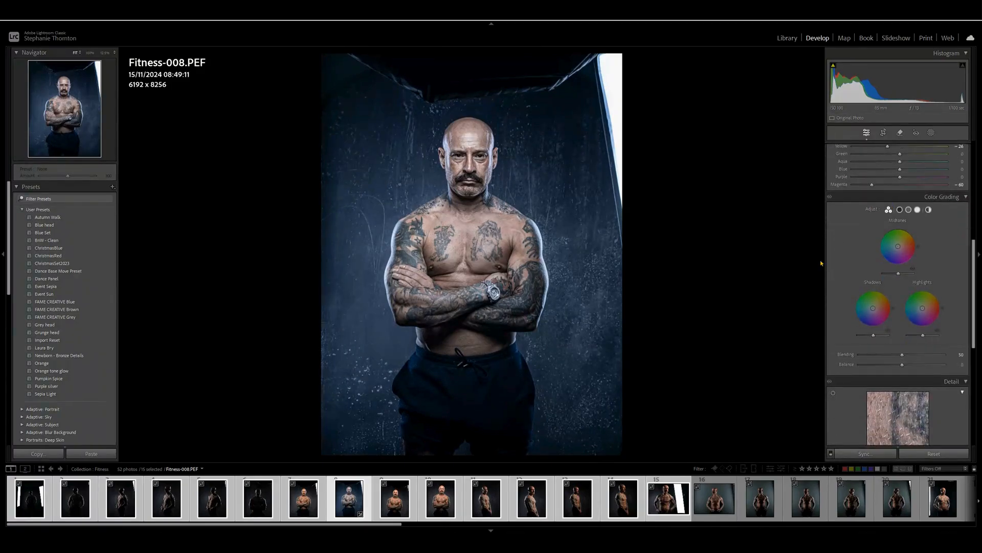
{"action": "left_click", "coordinate": [900, 210]}
{"action": "left_click_drag", "start_coordinate": [902, 328], "coordinate": [891, 333]}
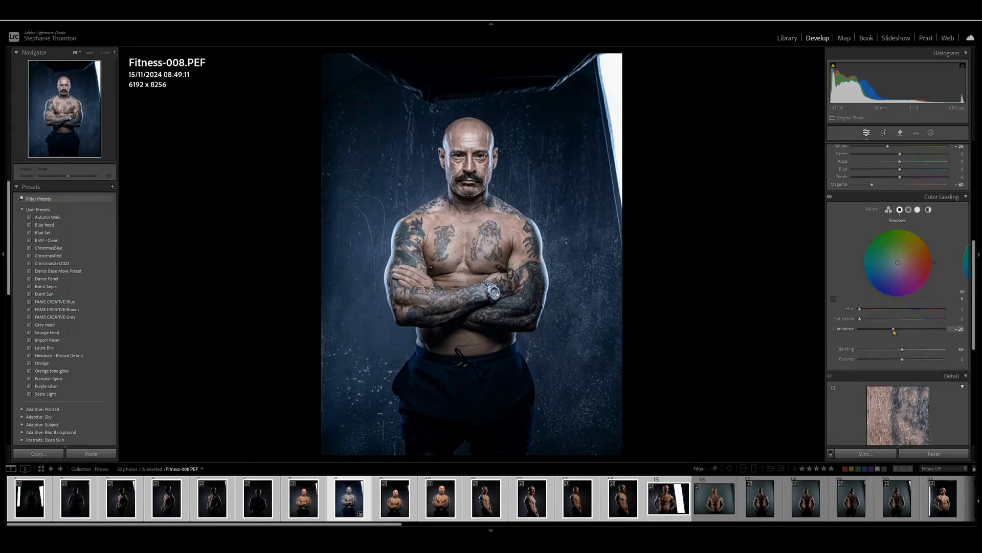
{"action": "left_click_drag", "start_coordinate": [891, 269], "coordinate": [879, 300]}
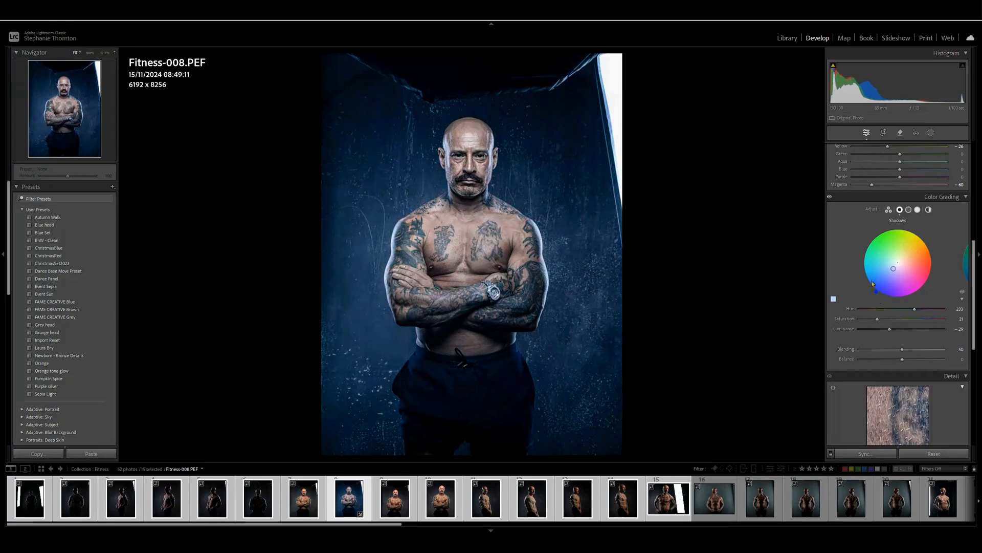
Step: Grade the highlights with a warm yellow tint in Color Grading and lower their luminance to -41
{"action": "left_click", "coordinate": [909, 210]}
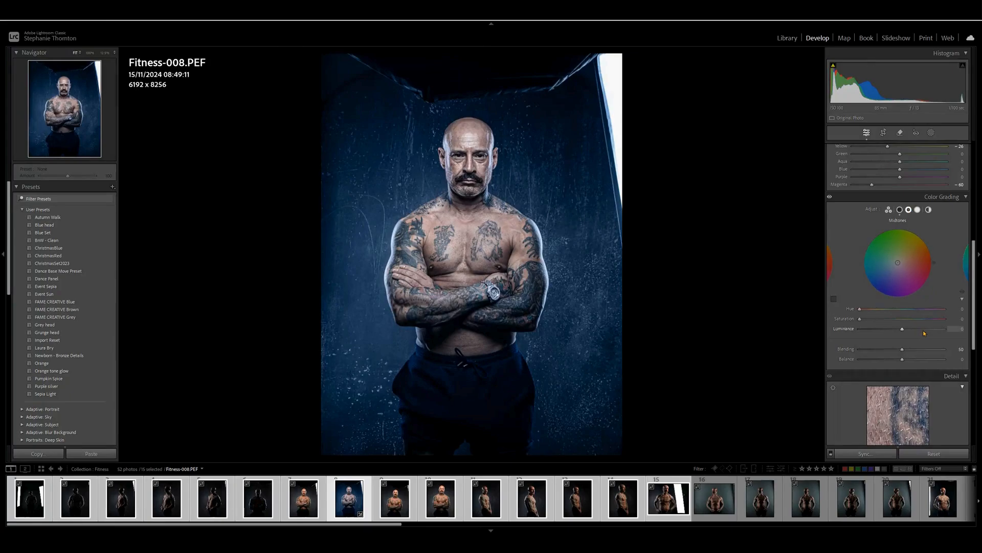
{"action": "left_click", "coordinate": [917, 210]}
{"action": "left_click", "coordinate": [884, 329]}
{"action": "left_click", "coordinate": [908, 252]}
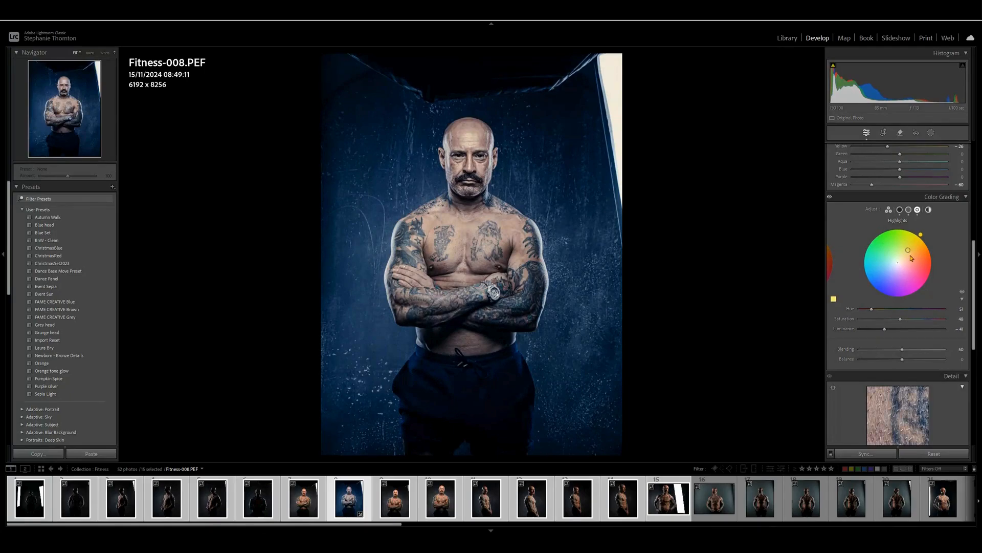
{"action": "left_click", "coordinate": [910, 209]}
{"action": "left_click", "coordinate": [899, 210]}
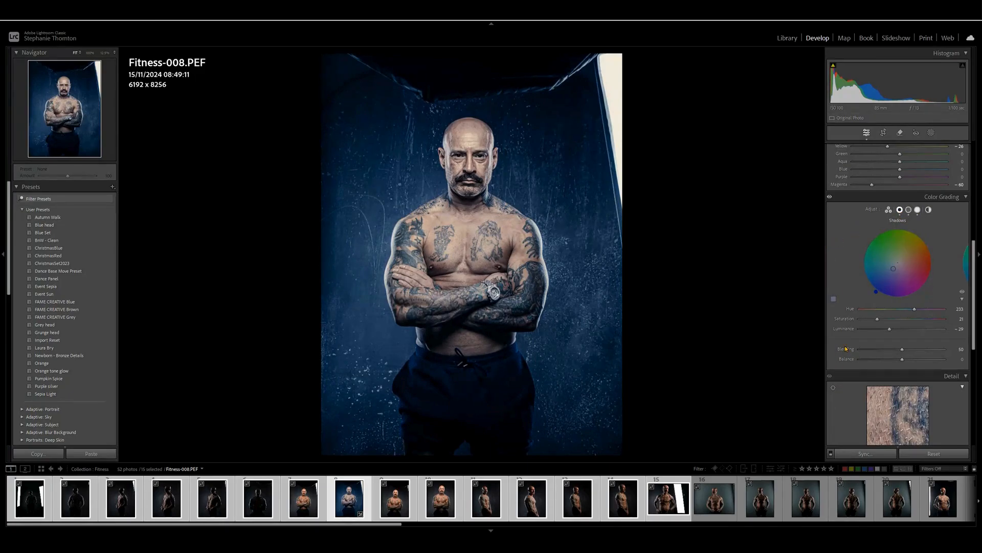
Step: Compare the edited portrait repeatedly with its unedited before version
{"action": "key", "text": "backslash"}
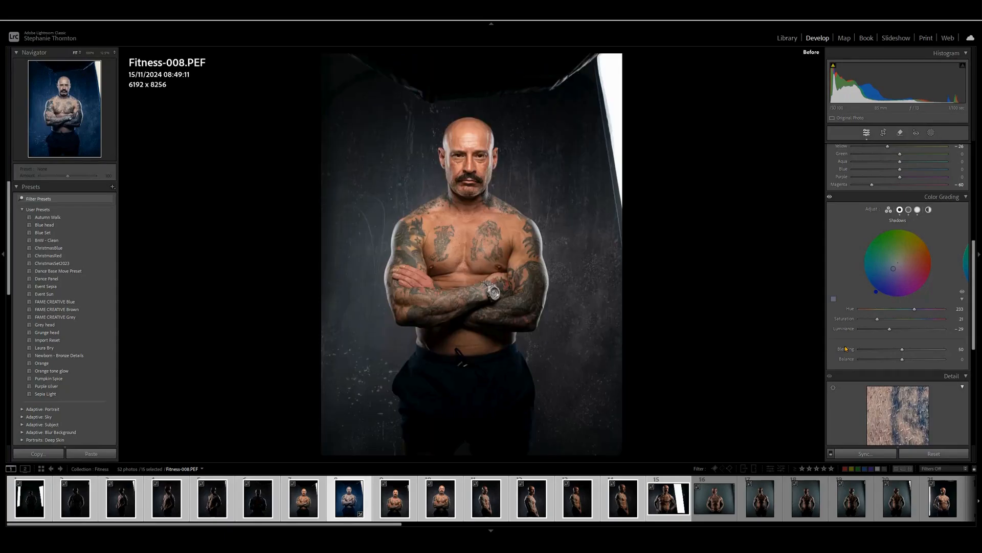
{"action": "key", "text": "backslash"}
{"action": "key", "text": "backslash"}
{"action": "key", "text": "backslash"}
{"action": "key", "text": "backslash"}
{"action": "key", "text": "backslash"}
{"action": "key", "text": "backslash"}
{"action": "key", "text": "backslash"}
{"action": "key", "text": "backslash"}
{"action": "key", "text": "backslash"}
{"action": "key", "text": "backslash"}
{"action": "key", "text": "backslash"}
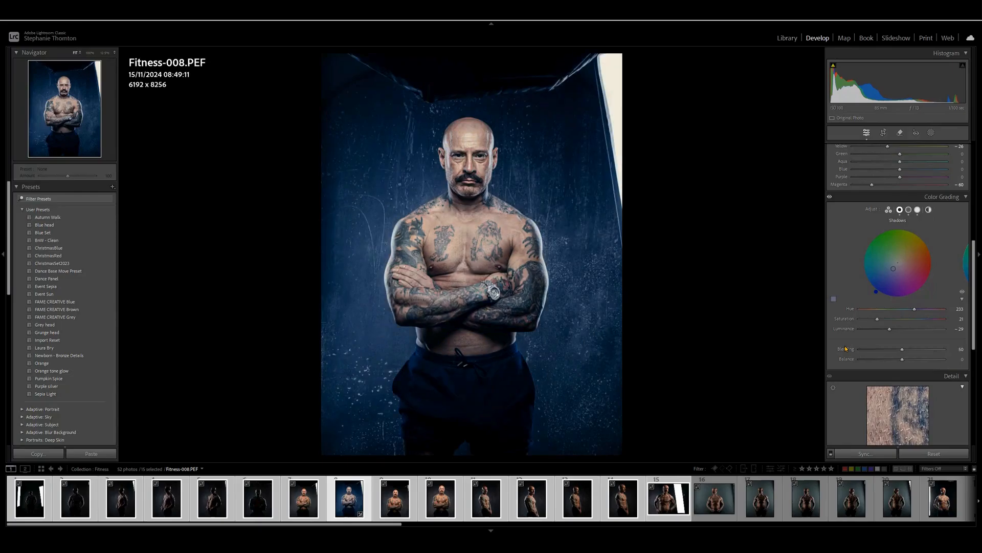
Step: Add a dark post-crop vignette with an amount of -44 and a feather of 78
{"action": "scroll", "coordinate": [875, 307], "scroll_direction": "down", "scroll_amount": 5}
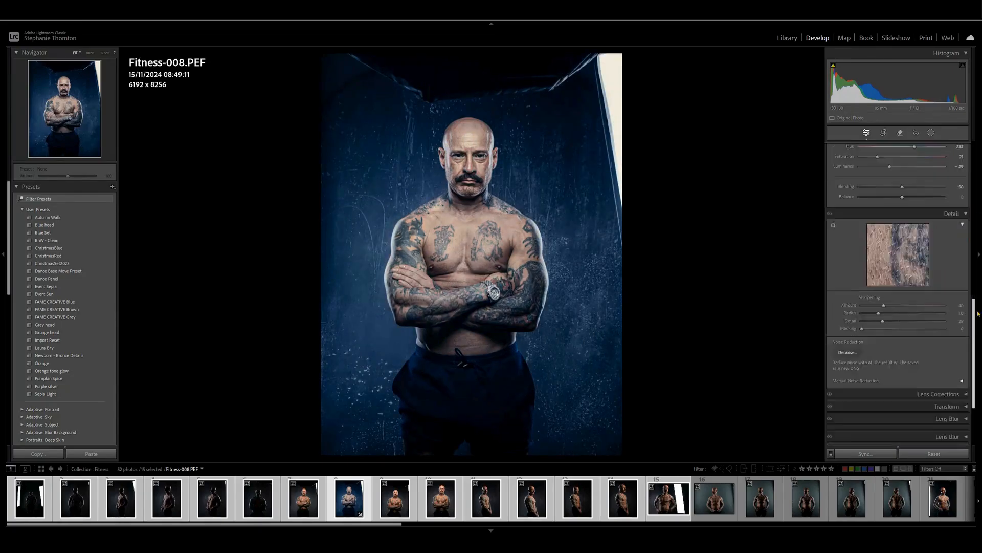
{"action": "left_click", "coordinate": [890, 358]}
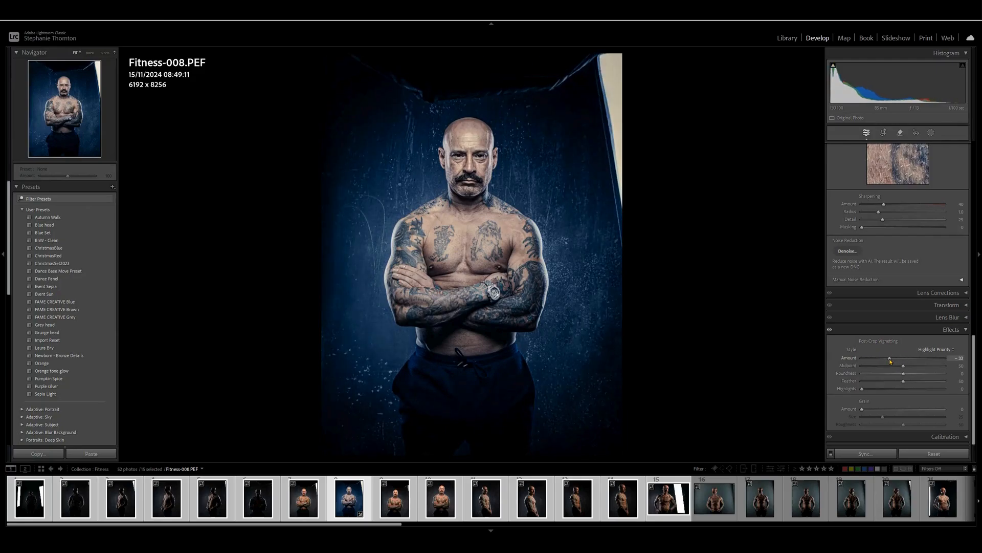
{"action": "mouse_move", "coordinate": [890, 360]}
{"action": "left_mouse_down"}
{"action": "mouse_move", "coordinate": [926, 381]}
{"action": "mouse_move", "coordinate": [887, 363]}
{"action": "left_mouse_up"}
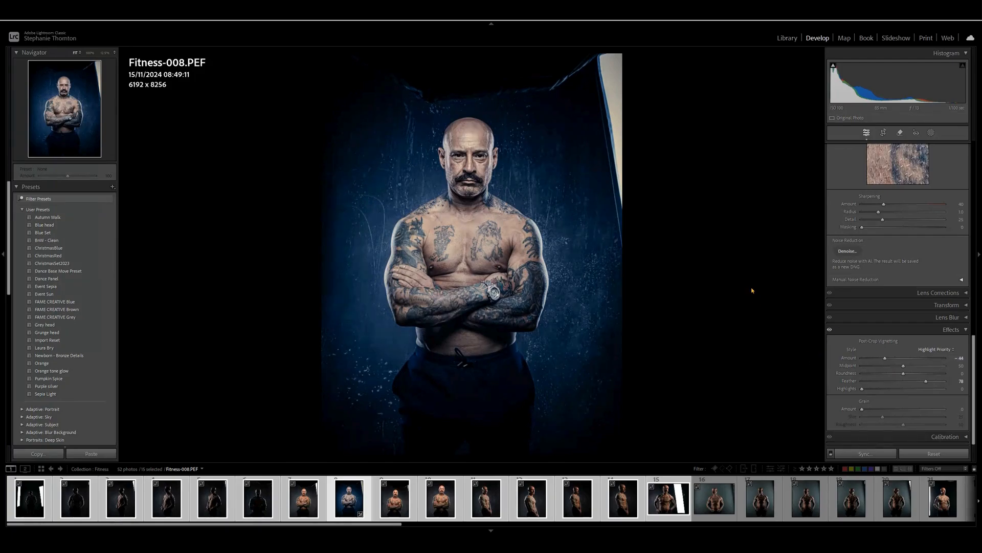
Step: Crop the portrait to about 6112 x 7730, trimming the empty backdrop above the head and some of the bright strip
{"action": "key", "text": "r"}
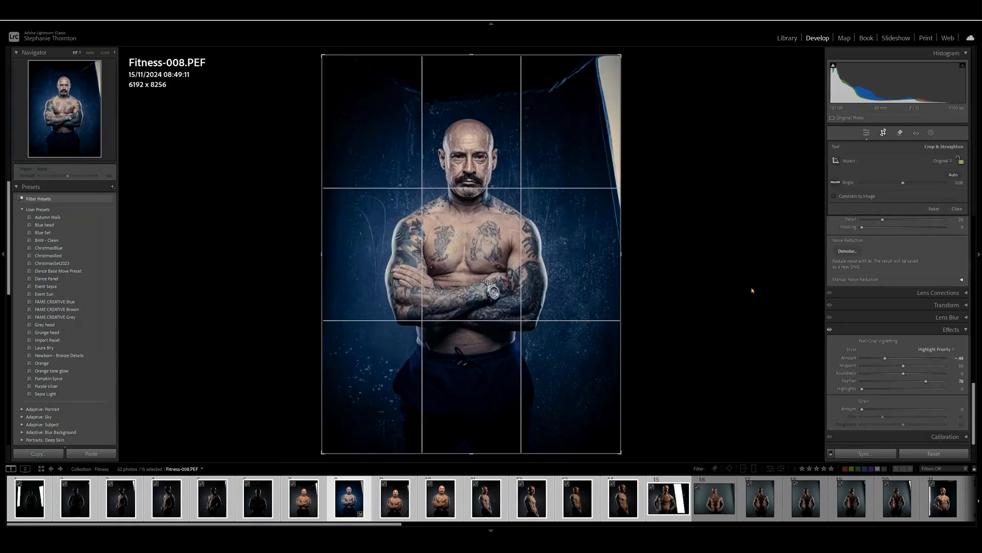
{"action": "left_click_drag", "start_coordinate": [462, 53], "coordinate": [461, 67]}
{"action": "left_click_drag", "start_coordinate": [621, 248], "coordinate": [615, 247]}
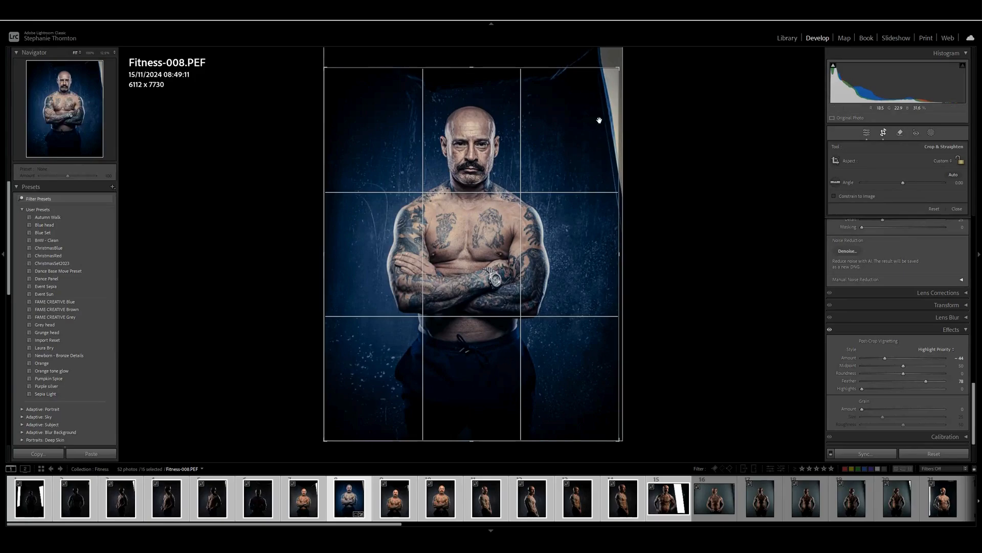
{"action": "key", "text": "Return"}
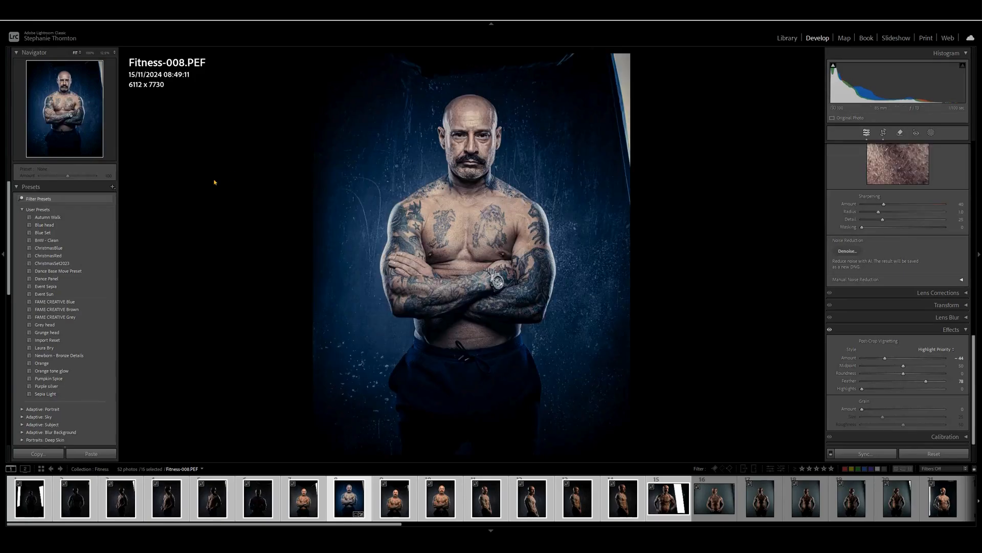
Step: Synchronize the Fitness-008 develop settings, except crop and masking, to the other selected photos
{"action": "key", "text": "g"}
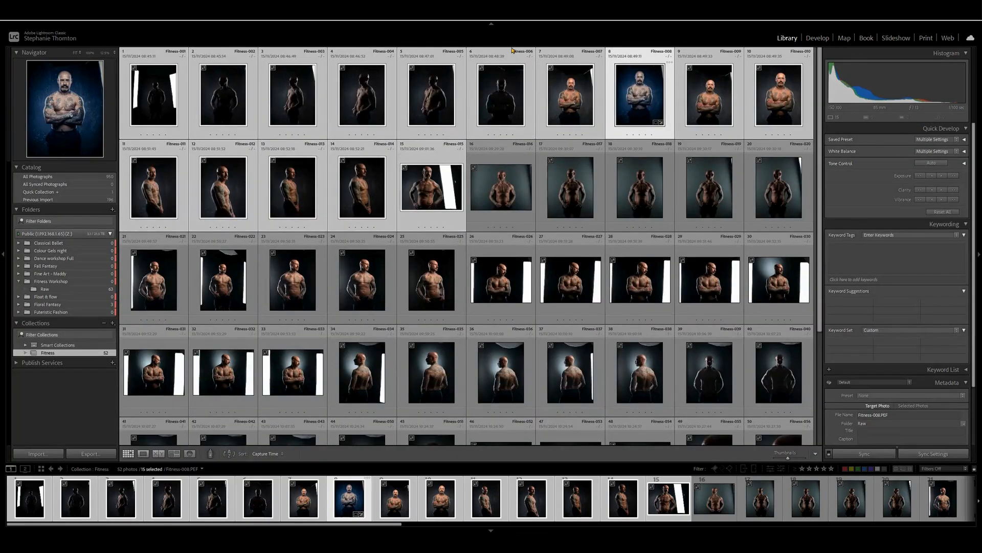
{"action": "key", "text": "d"}
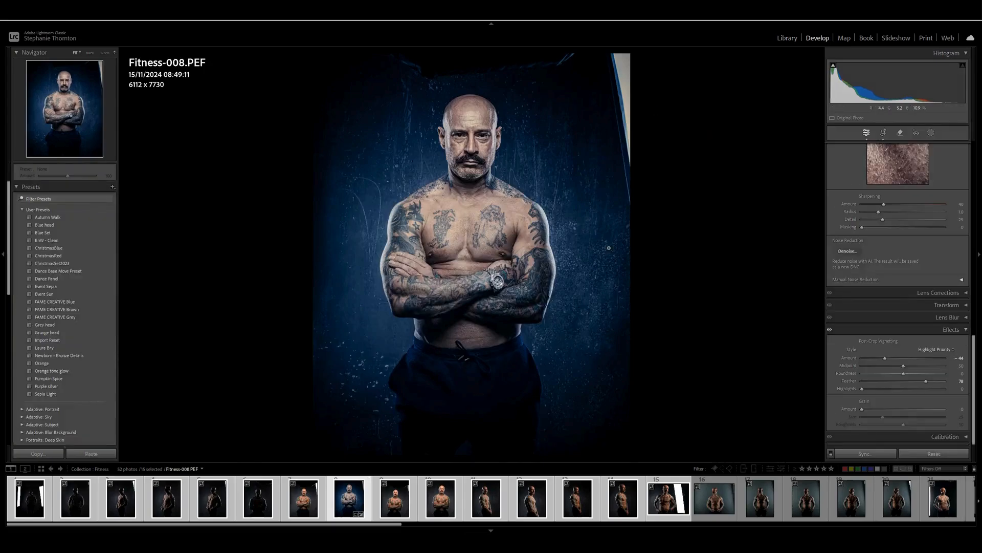
{"action": "left_click", "coordinate": [853, 455]}
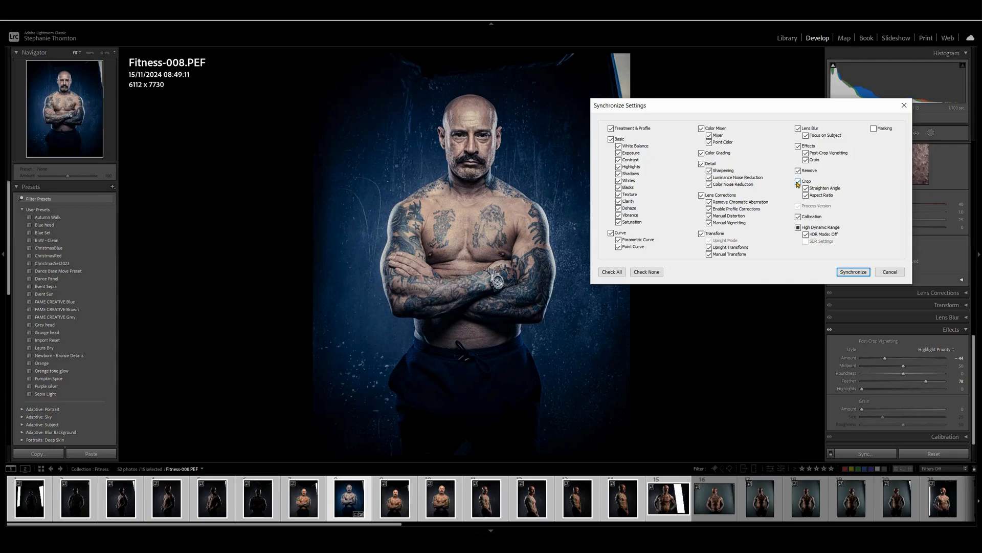
{"action": "left_click", "coordinate": [853, 271]}
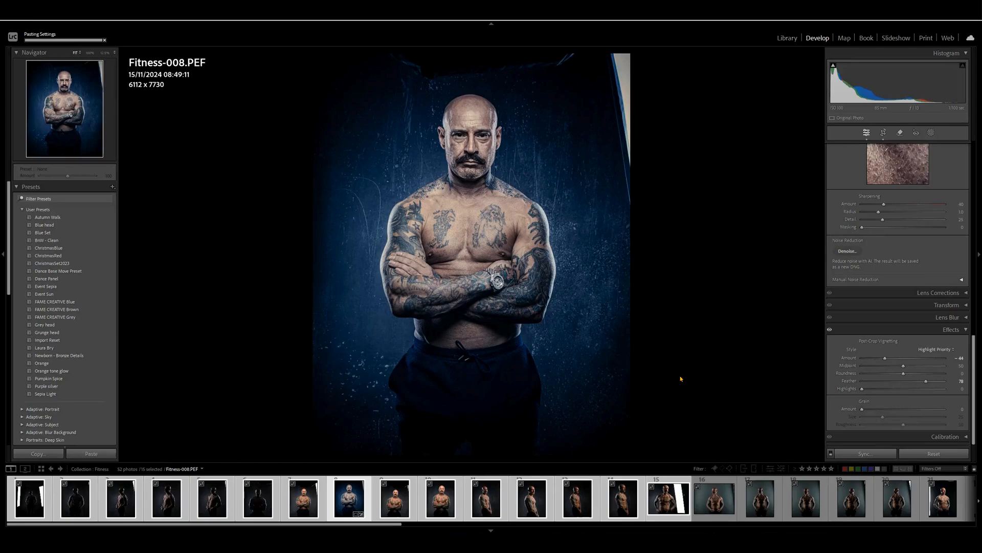
Step: Review the synchronized photos in the library grid with enlarged thumbnails
{"action": "key", "text": "g"}
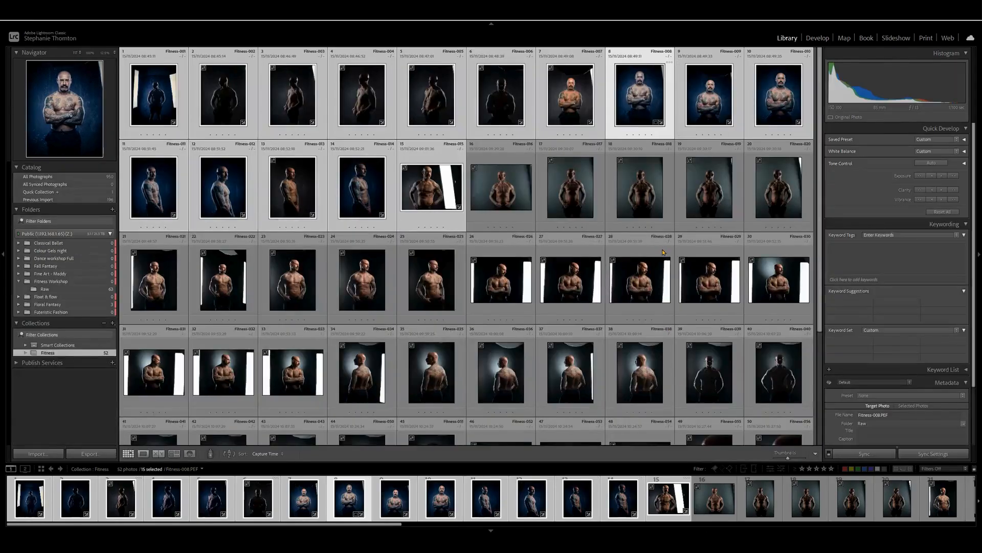
{"action": "key", "text": "equal"}
{"action": "key", "text": "equal"}
{"action": "key", "text": "equal"}
{"action": "key", "text": "equal"}
{"action": "key", "text": "equal"}
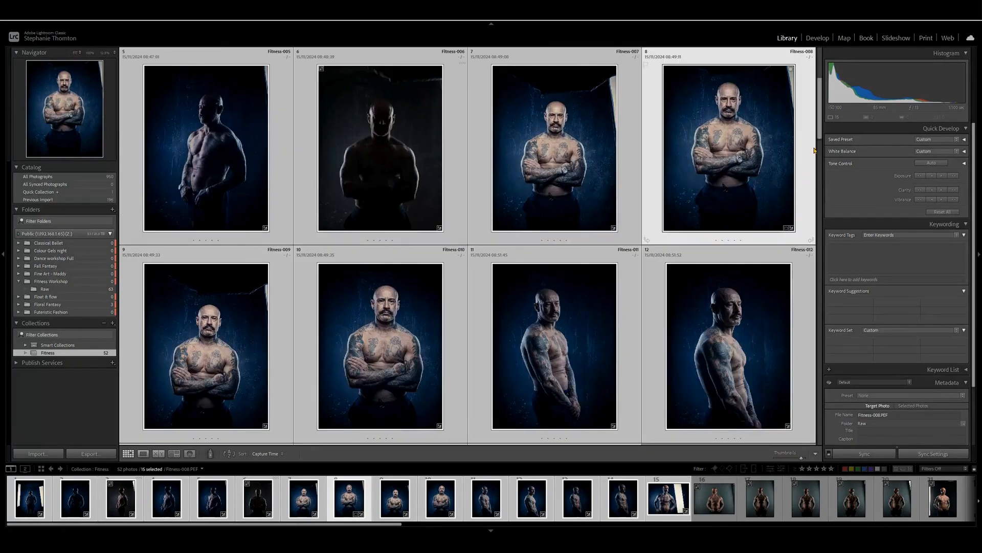
Step: Brighten the synchronized Fitness-014 portrait with an exposure of +0.44 and highlights of +25
{"action": "mouse_move", "coordinate": [819, 118]}
{"action": "left_mouse_down"}
{"action": "mouse_move", "coordinate": [816, 51]}
{"action": "mouse_move", "coordinate": [822, 130]}
{"action": "mouse_move", "coordinate": [821, 115]}
{"action": "left_mouse_up"}
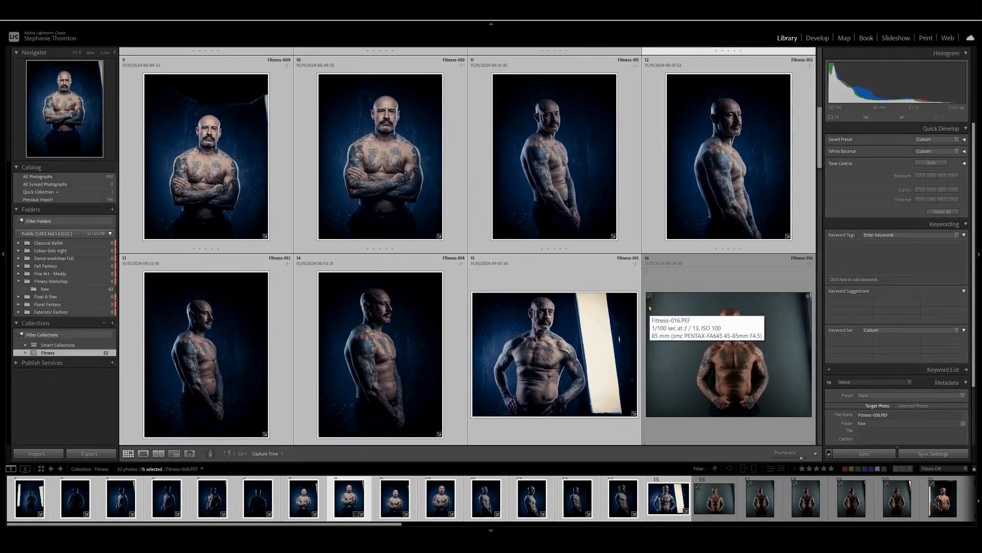
{"action": "left_click", "coordinate": [525, 166]}
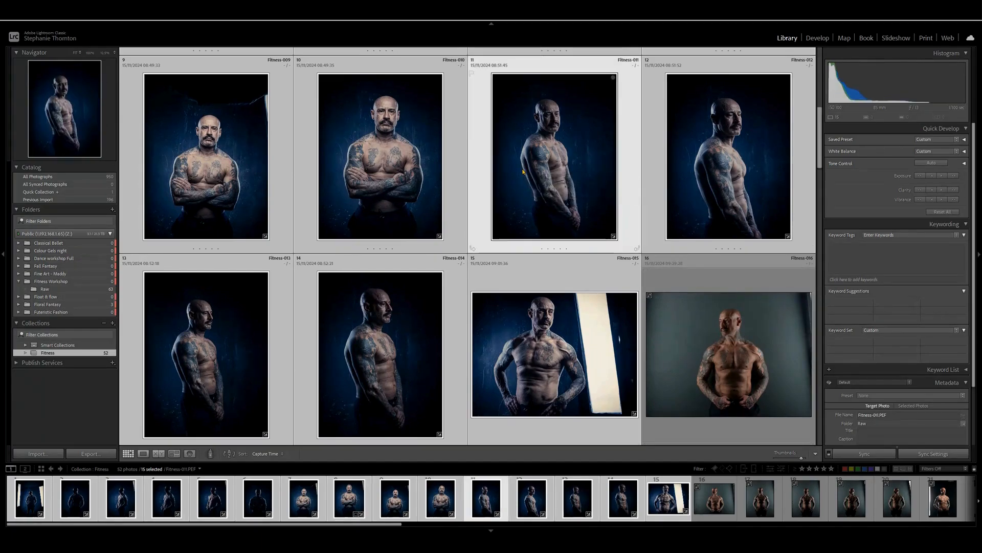
{"action": "key", "text": "d"}
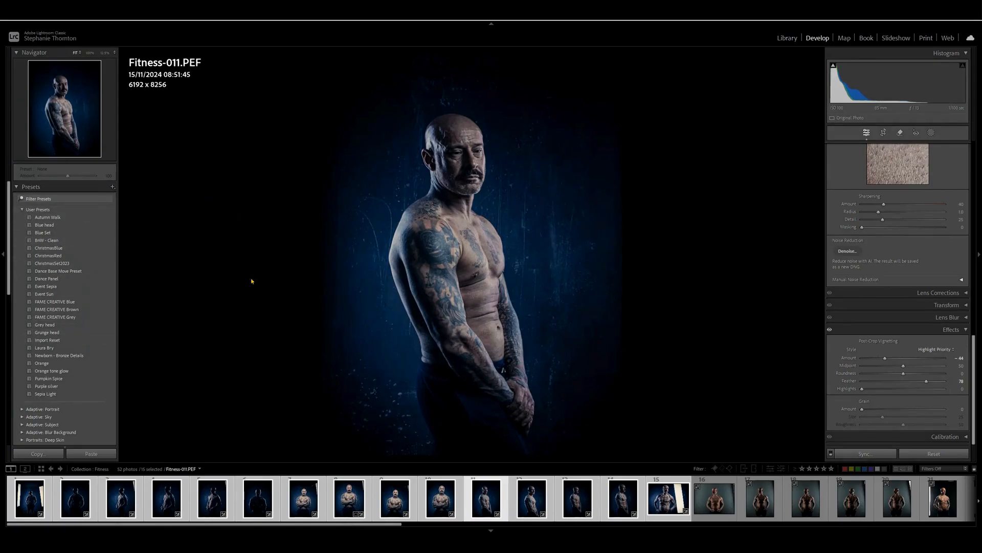
{"action": "left_click", "coordinate": [575, 504]}
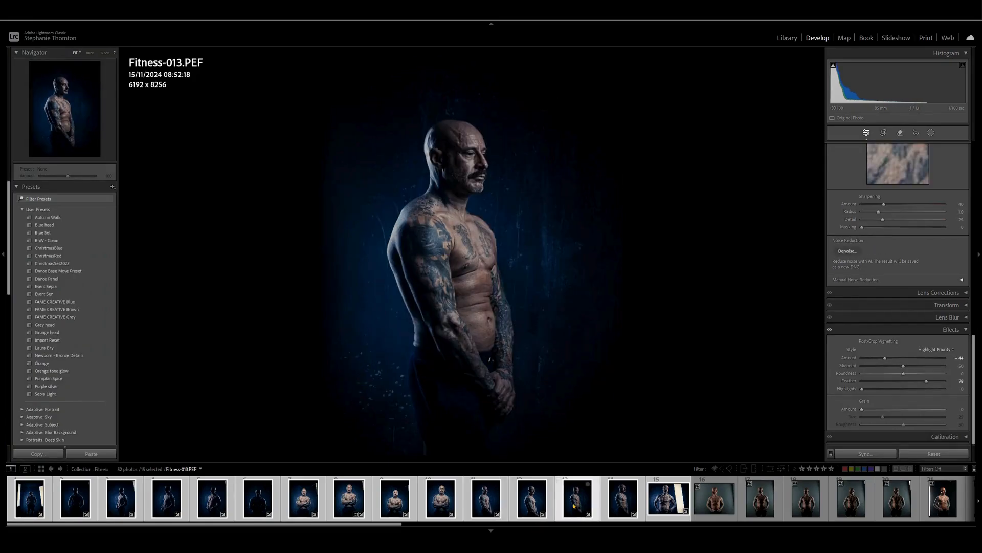
{"action": "left_click", "coordinate": [619, 499]}
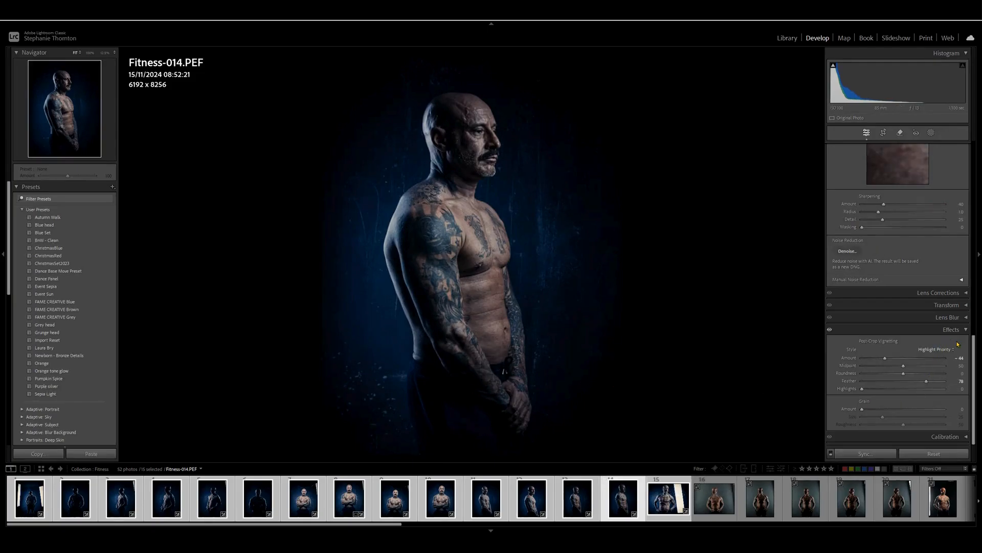
{"action": "left_click_drag", "start_coordinate": [978, 357], "coordinate": [976, 162]}
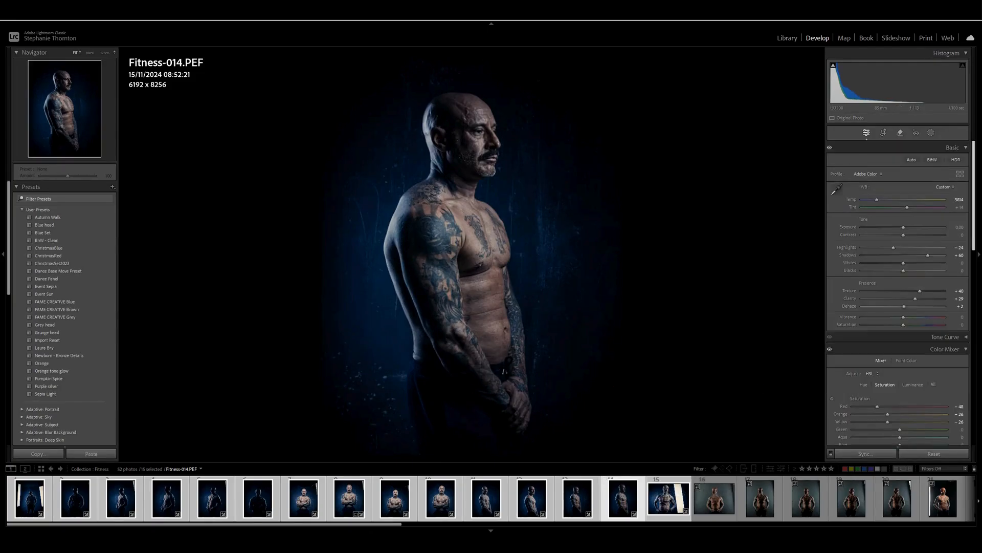
{"action": "left_click", "coordinate": [909, 227]}
{"action": "left_click_drag", "start_coordinate": [909, 229], "coordinate": [915, 249]}
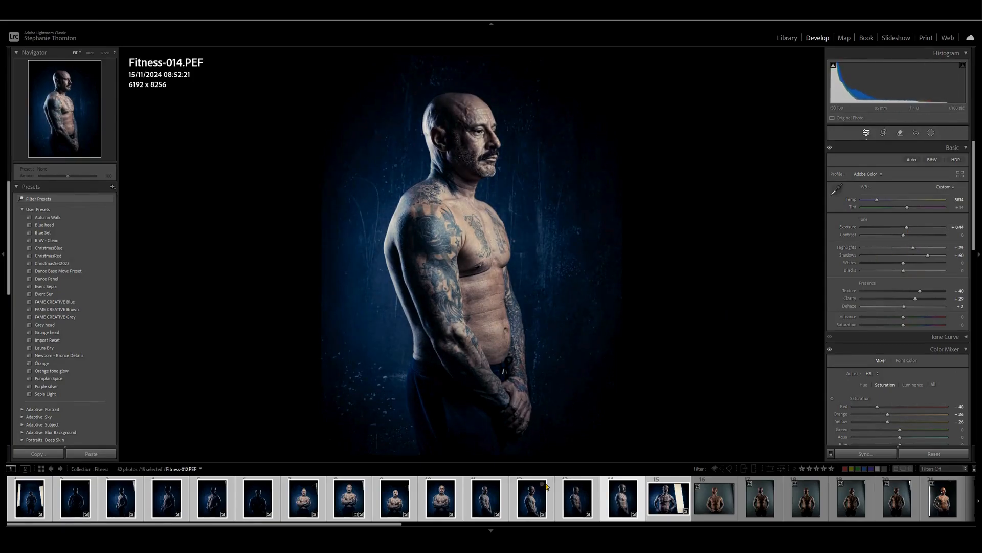
Step: Select the green-backdrop photos Fitness-016 to Fitness-020 as a group and open Fitness-016 for developing
{"action": "left_click", "coordinate": [711, 497]}
{"action": "key", "text": "g"}
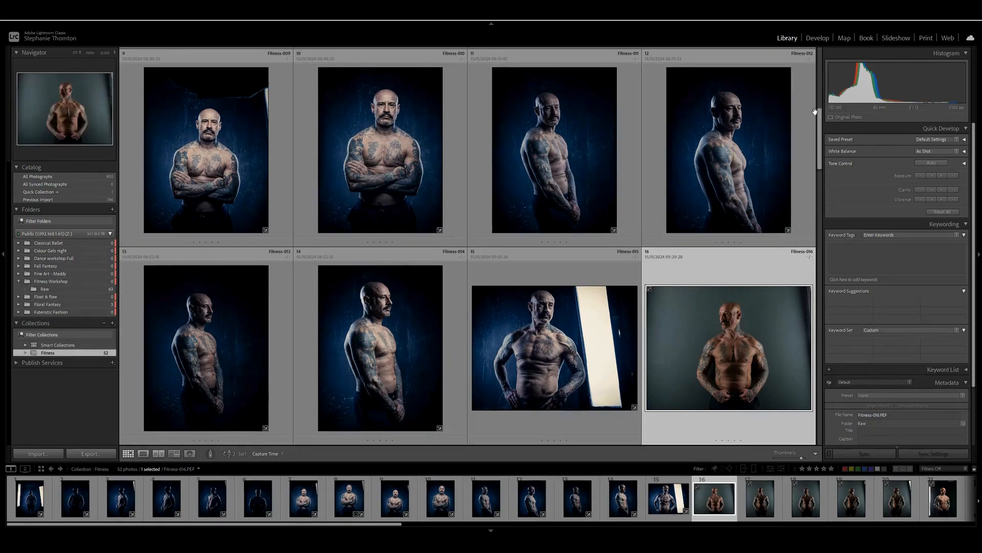
{"action": "key", "text": "minus"}
{"action": "key", "text": "minus"}
{"action": "key", "text": "minus"}
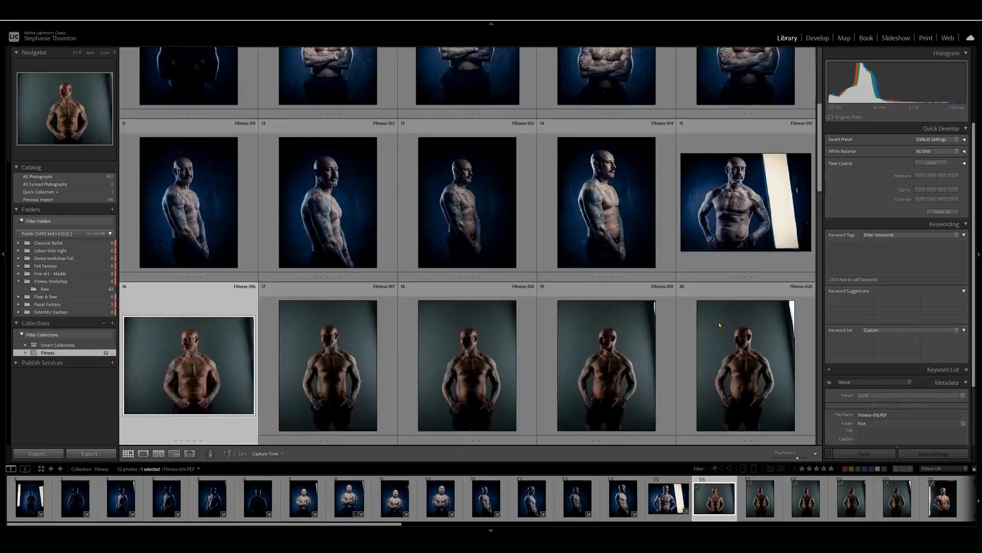
{"action": "left_click_drag", "start_coordinate": [820, 194], "coordinate": [820, 266]}
{"action": "left_click", "coordinate": [620, 209], "text": "shift"}
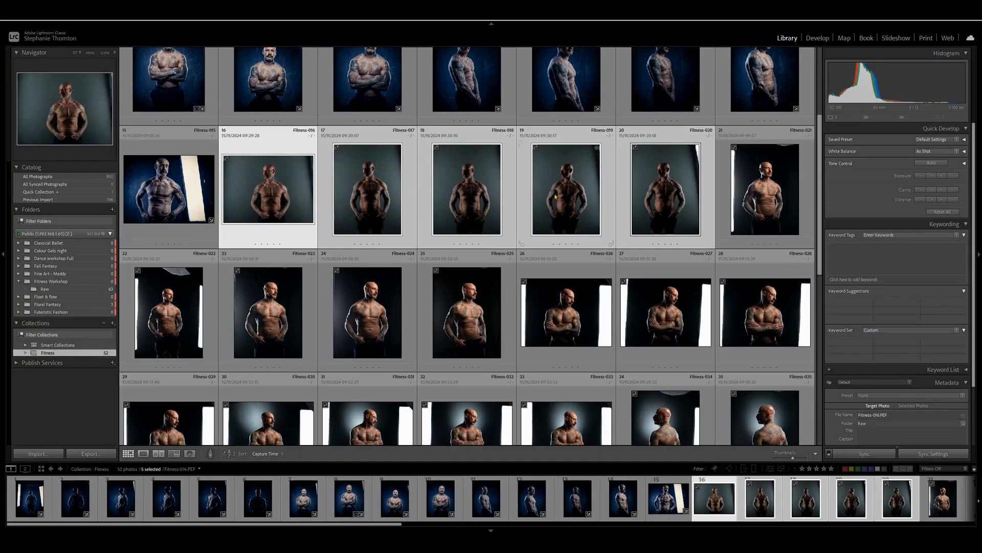
{"action": "left_click", "coordinate": [593, 176]}
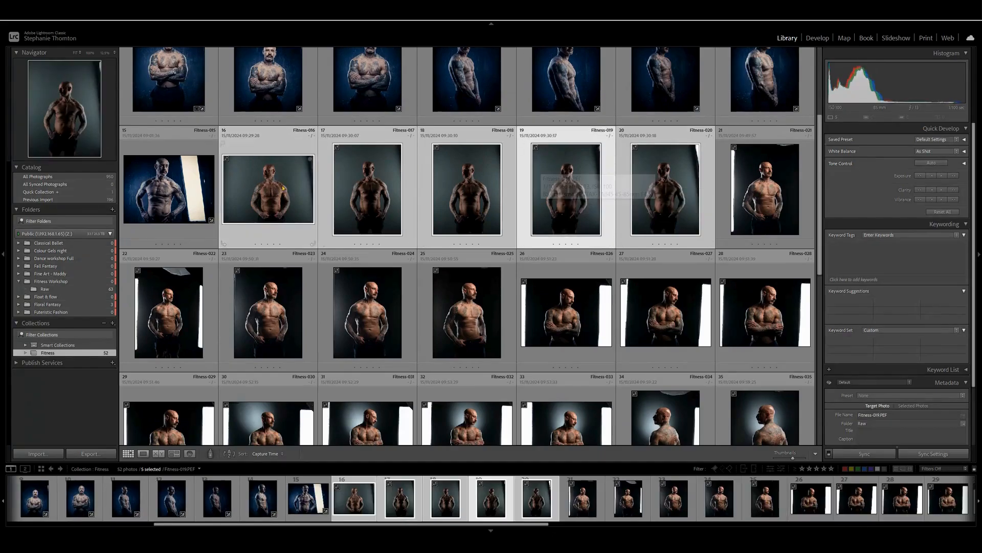
{"action": "left_click", "coordinate": [244, 184]}
{"action": "key", "text": "d"}
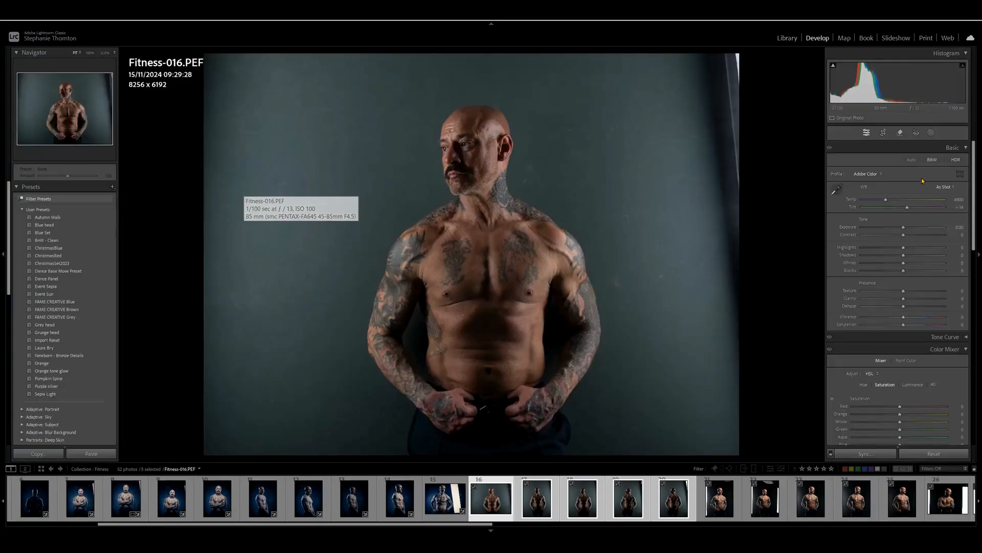
Step: Convert Fitness-016 to black and white with contrast +18, highlights +54 and shadows +28
{"action": "left_click", "coordinate": [930, 160]}
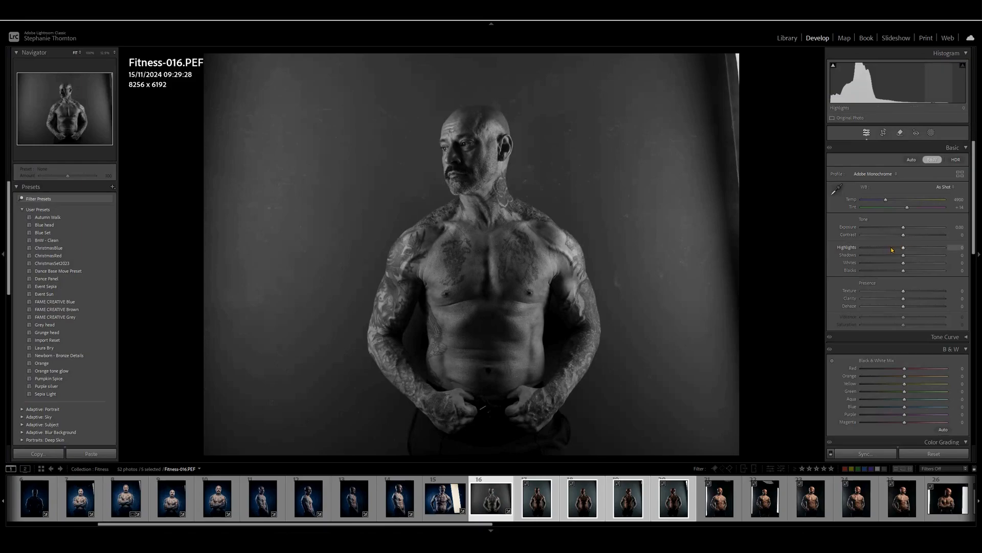
{"action": "mouse_move", "coordinate": [914, 250]}
{"action": "left_mouse_down"}
{"action": "mouse_move", "coordinate": [936, 250]}
{"action": "mouse_move", "coordinate": [883, 257]}
{"action": "mouse_move", "coordinate": [918, 263]}
{"action": "mouse_move", "coordinate": [911, 236]}
{"action": "left_mouse_up"}
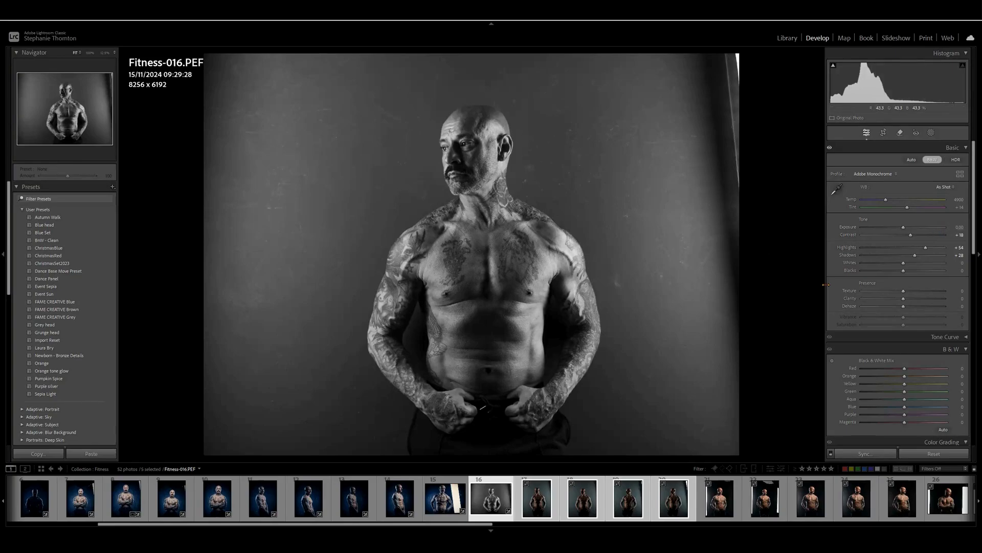
Step: Set the color grading luminance of Fitness-016 to -39 for shadows, +62 for midtones and -46 for highlights
{"action": "left_click_drag", "start_coordinate": [974, 177], "coordinate": [974, 265]}
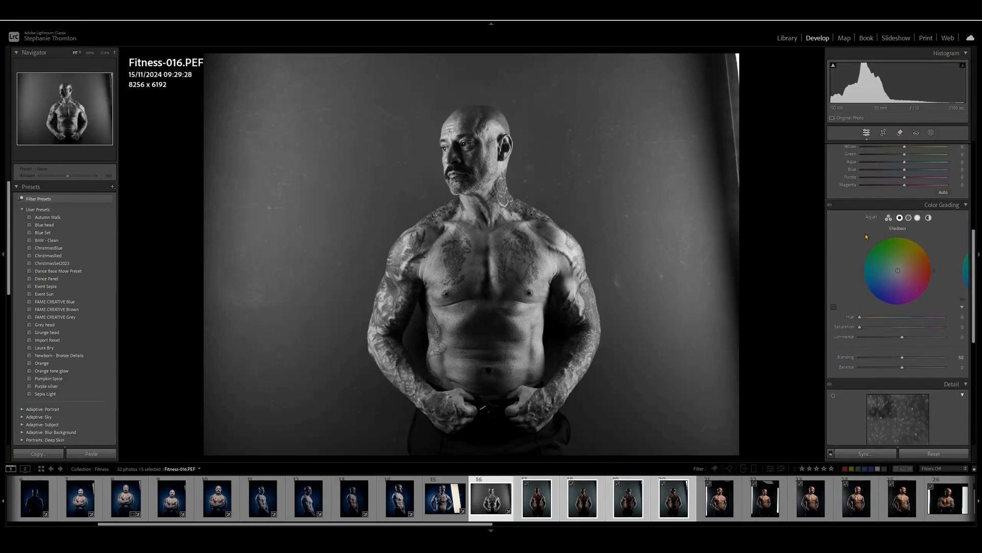
{"action": "left_click", "coordinate": [888, 338]}
{"action": "left_click", "coordinate": [908, 218]}
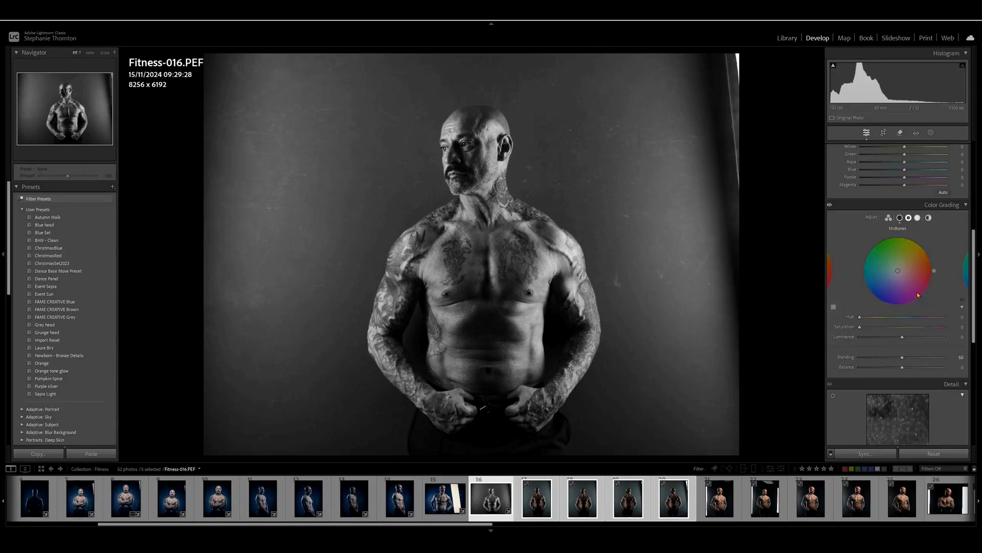
{"action": "left_click", "coordinate": [929, 338]}
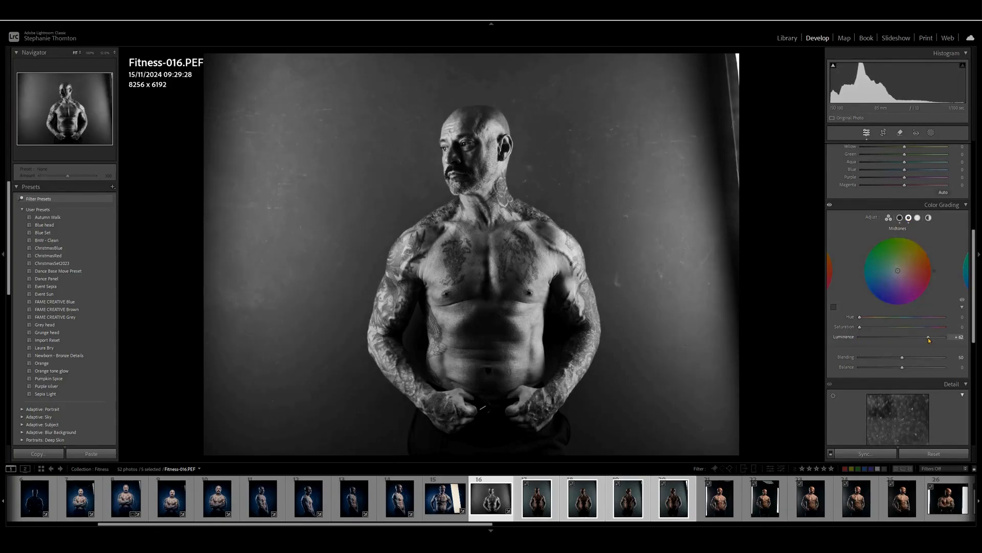
{"action": "left_click", "coordinate": [917, 218]}
{"action": "left_click", "coordinate": [883, 336]}
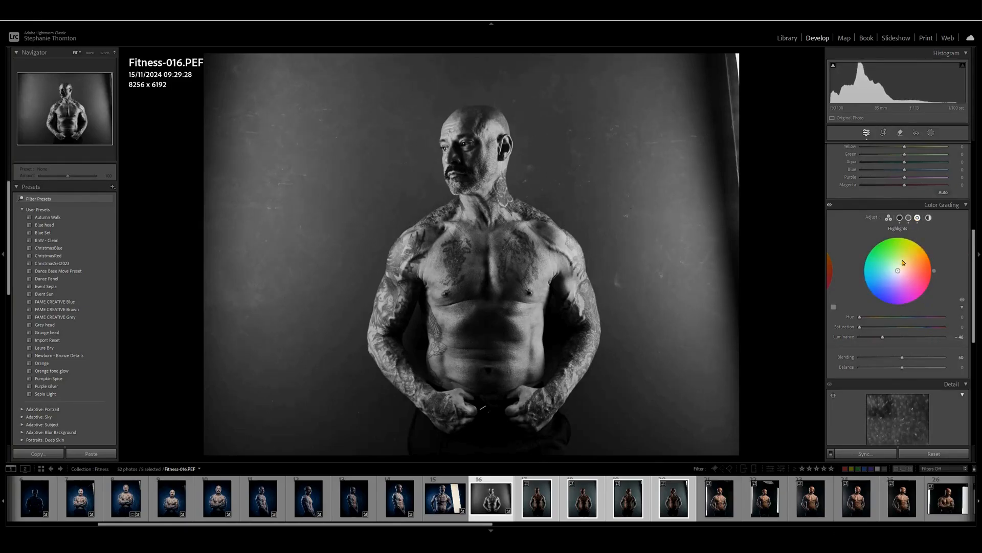
Step: Tint the highlights a warm yellow and the shadows blue with hue 233 and saturation 18, comparing with grading switched off
{"action": "left_click_drag", "start_coordinate": [908, 262], "coordinate": [907, 259]}
{"action": "left_click", "coordinate": [900, 218]}
{"action": "left_click_drag", "start_coordinate": [886, 284], "coordinate": [894, 278]}
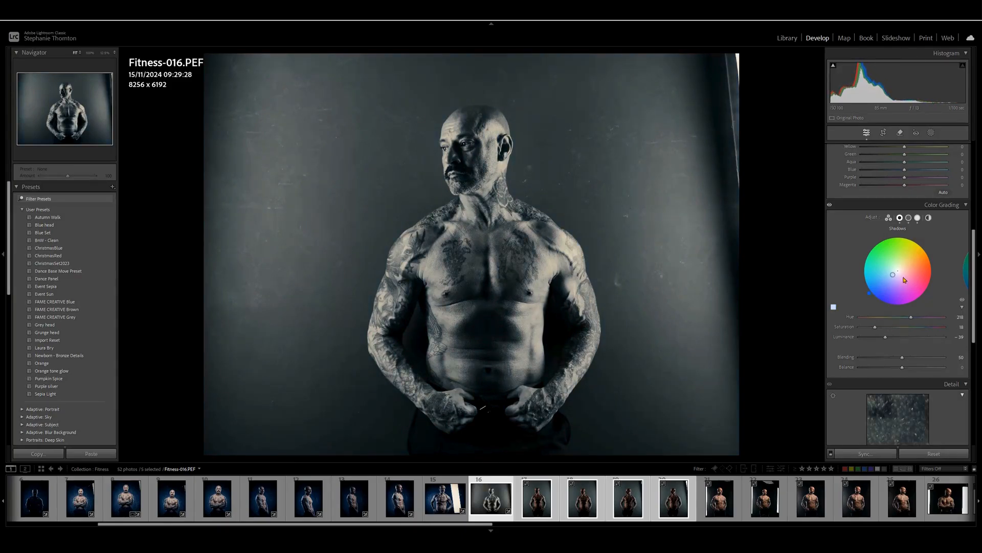
{"action": "left_click_drag", "start_coordinate": [876, 301], "coordinate": [876, 305]}
{"action": "left_click", "coordinate": [830, 205]}
{"action": "left_click", "coordinate": [830, 205]}
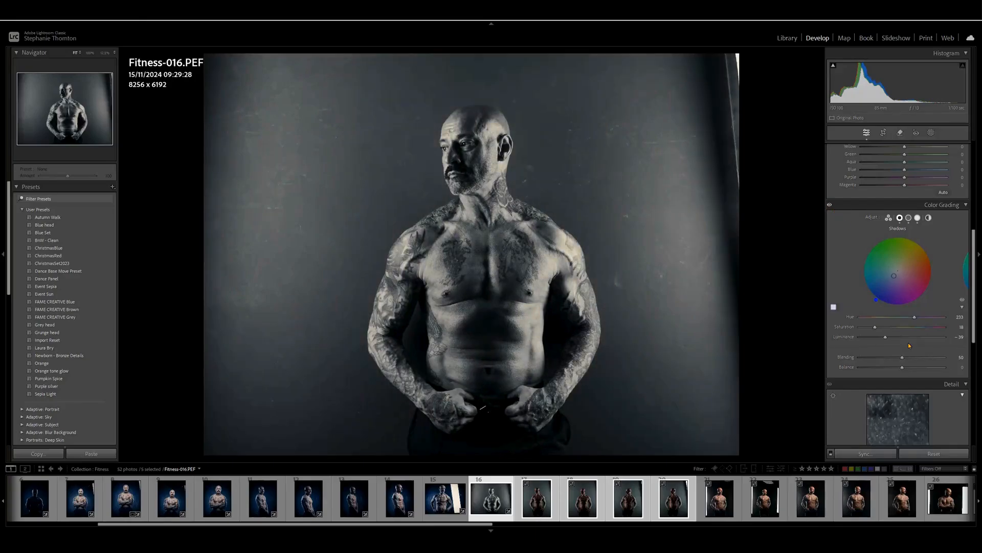
Step: Synchronize the Fitness-016 develop settings to the other selected photos and return to the library grid
{"action": "left_click", "coordinate": [864, 453]}
{"action": "key", "text": "Return"}
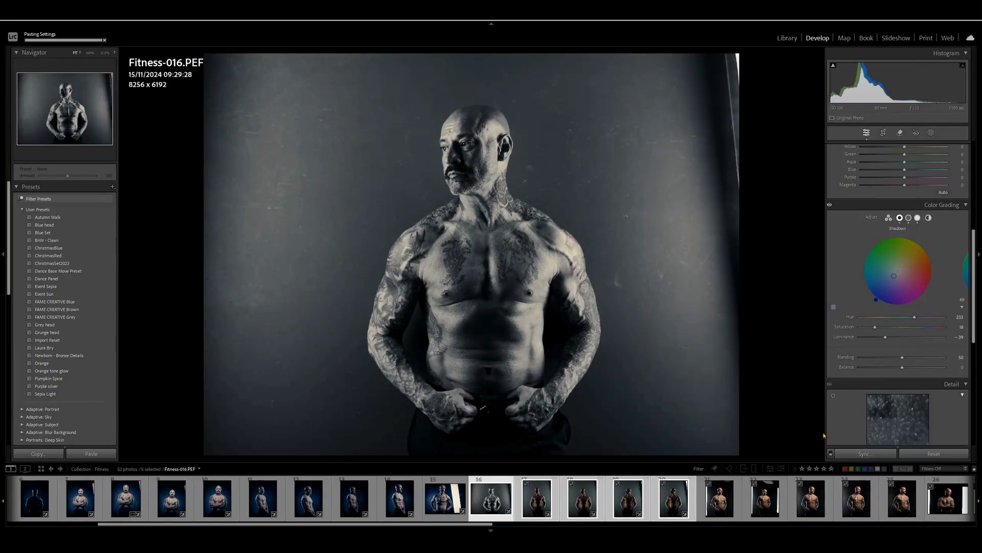
{"action": "key", "text": "g"}
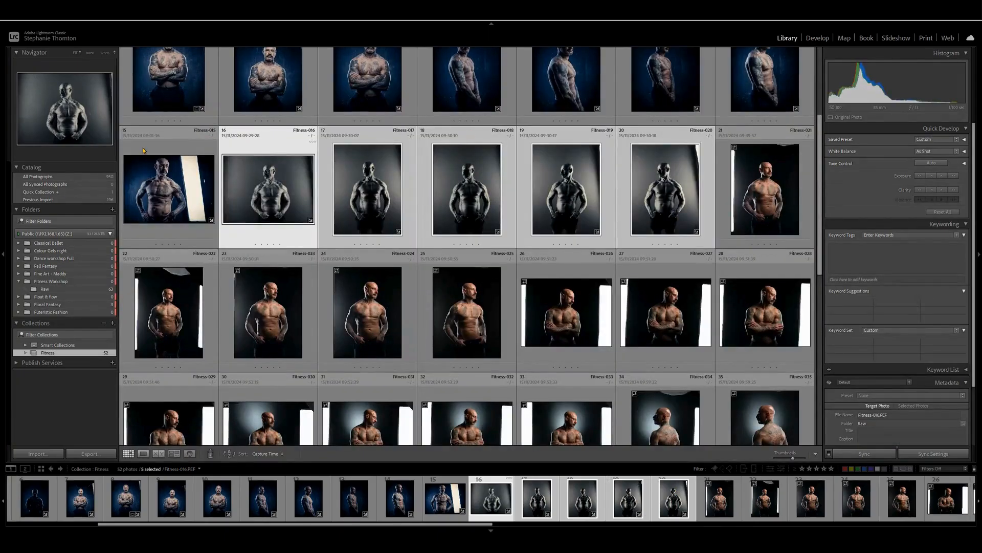
Step: Select the black-backdrop photos Fitness-021 to Fitness-029 in the library grid
{"action": "left_click", "coordinate": [765, 190]}
{"action": "left_click_drag", "start_coordinate": [821, 210], "coordinate": [824, 244]}
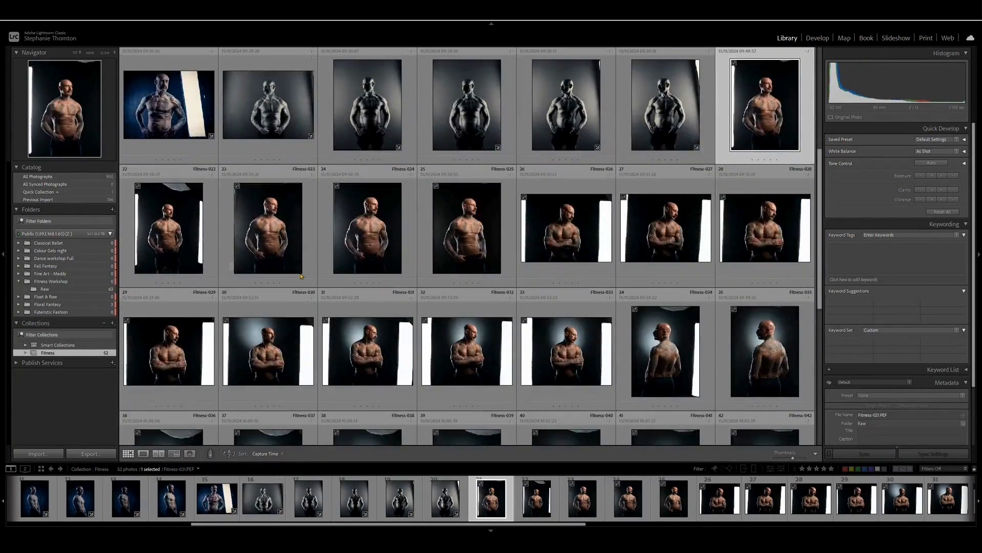
{"action": "left_click", "coordinate": [176, 370], "text": "shift"}
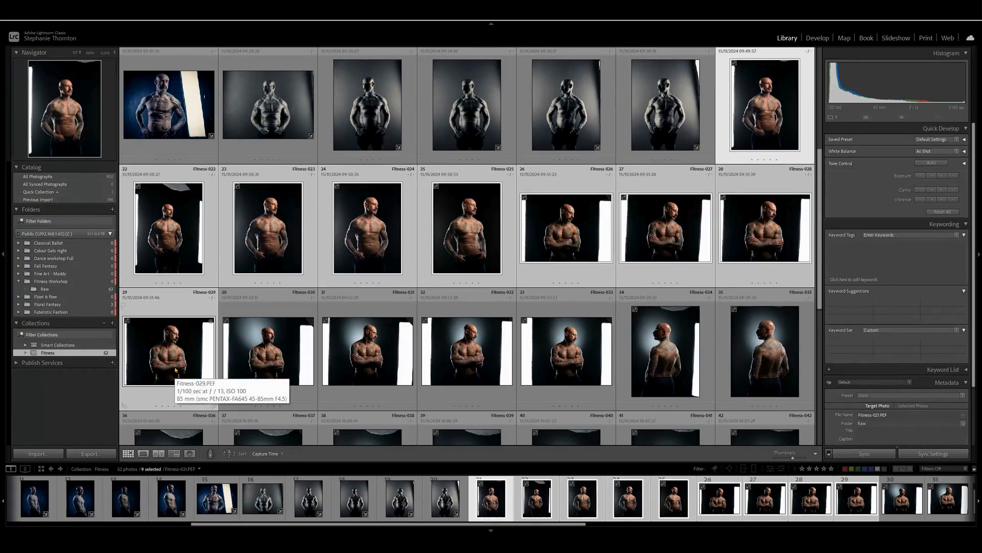
{"action": "left_click", "coordinate": [660, 233]}
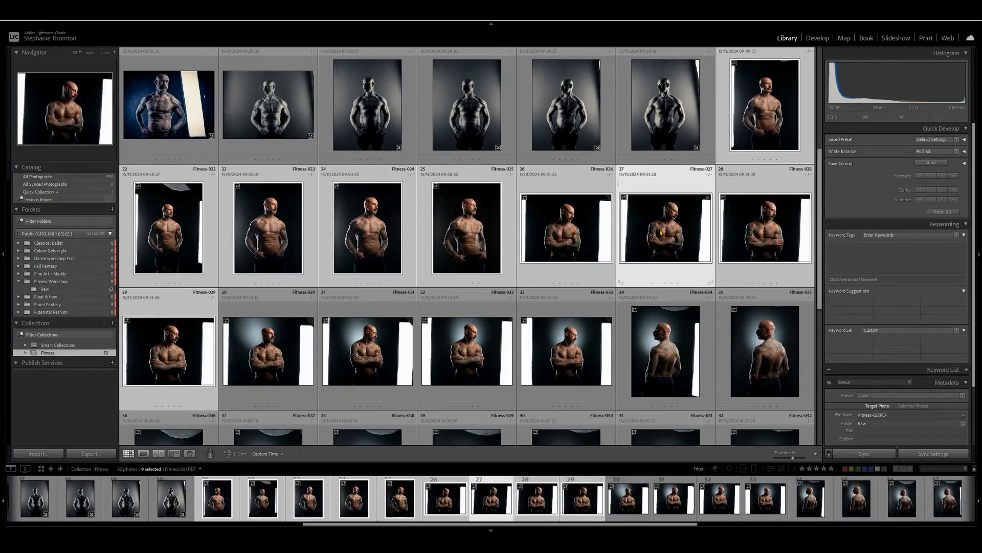
{"action": "key", "text": "d"}
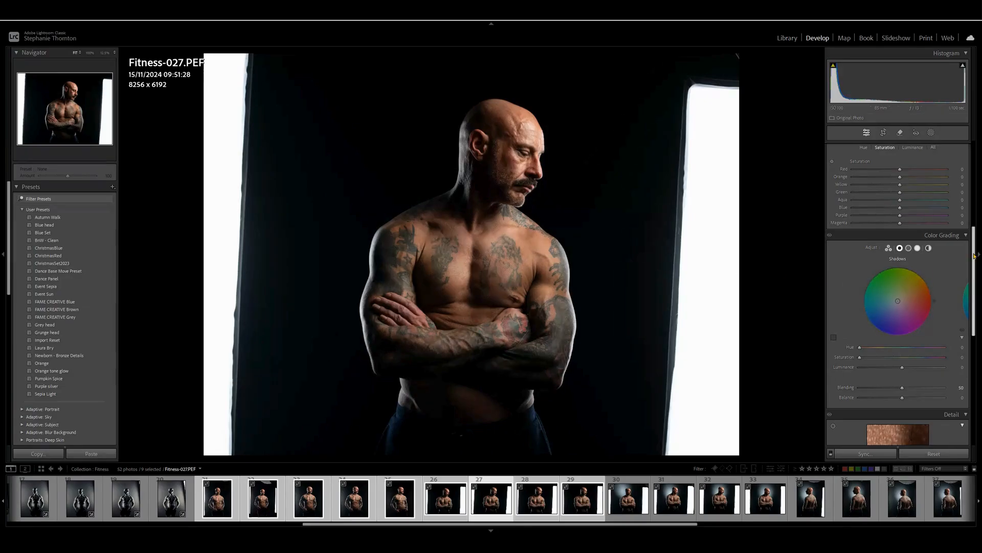
{"action": "key", "text": "g"}
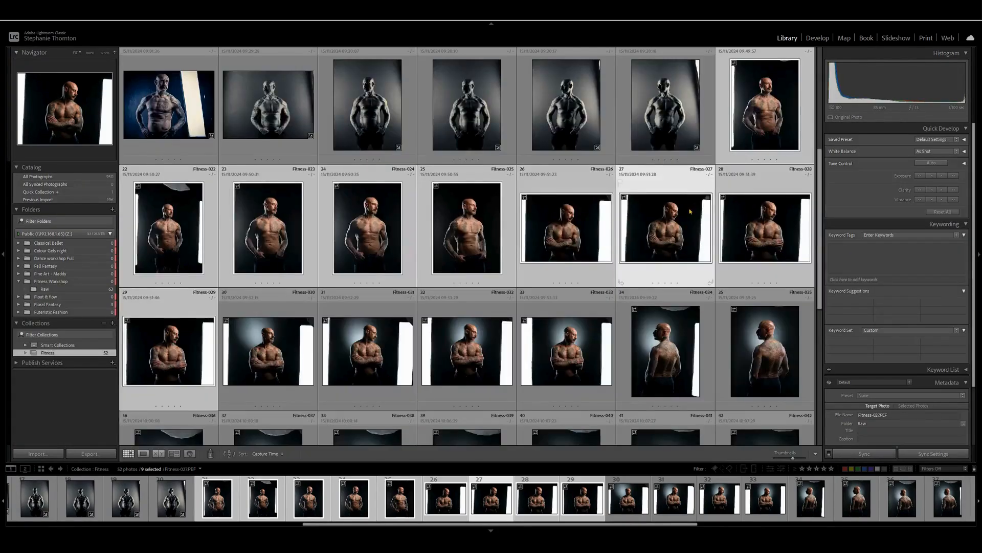
Step: Add Fitness-020 to the selection, make it the active photo and synchronize its black-and-white develop settings to Fitness-021 through Fitness-029
{"action": "left_click", "coordinate": [671, 70], "text": "ctrl"}
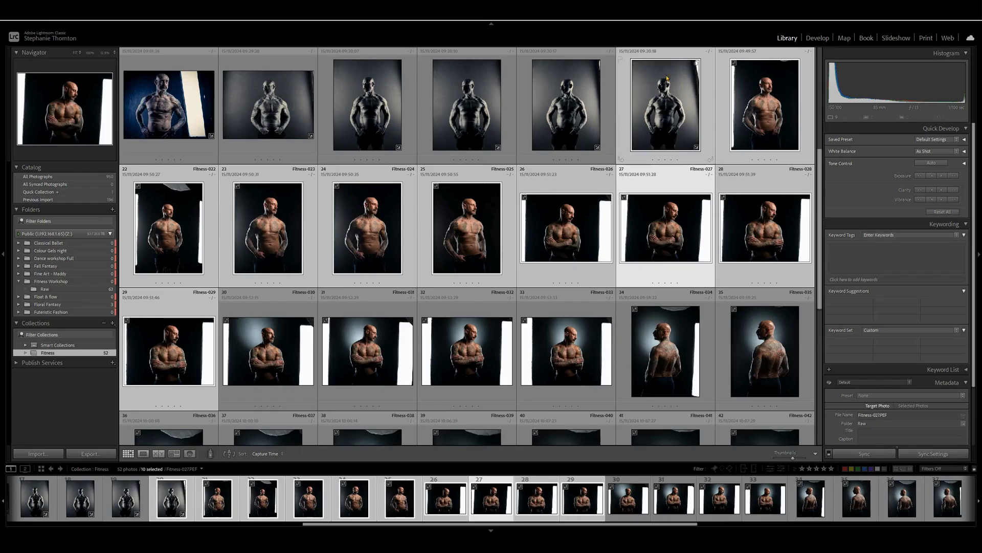
{"action": "left_click", "coordinate": [659, 101]}
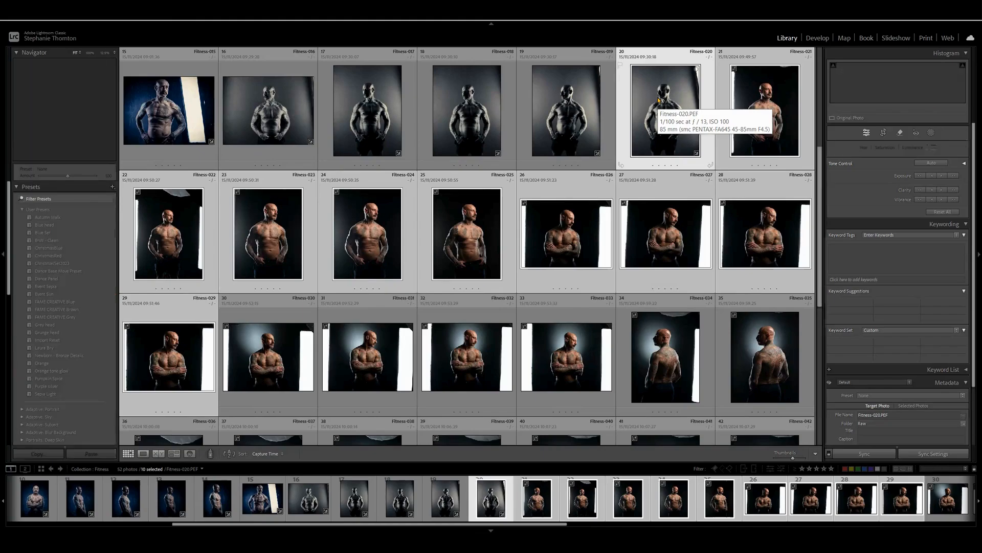
{"action": "key", "text": "d"}
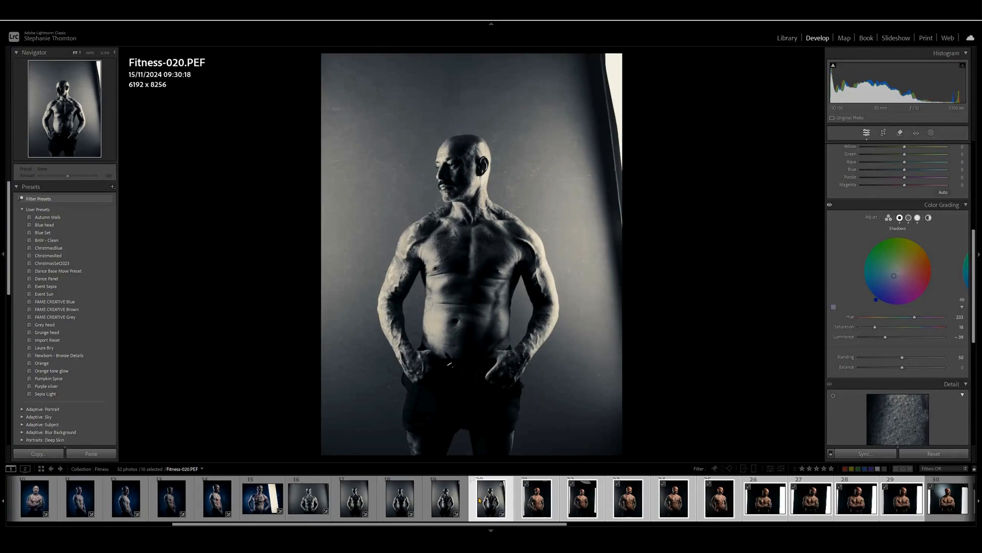
{"action": "left_click", "coordinate": [865, 453]}
{"action": "left_click", "coordinate": [876, 258]}
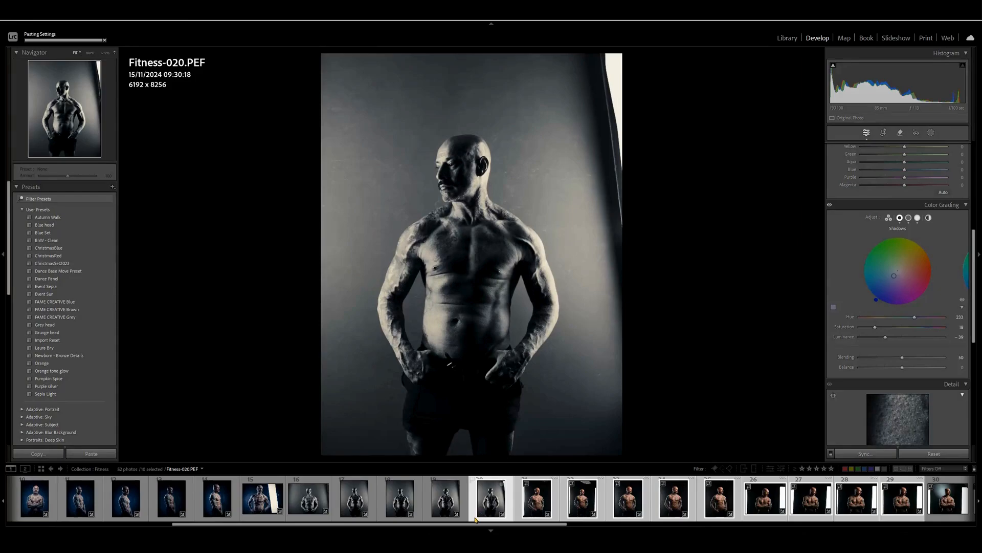
Step: Remove Fitness-020 from the selection and check the synchronized look on Fitness-022, Fitness-023 and Fitness-025
{"action": "left_click", "coordinate": [582, 501]}
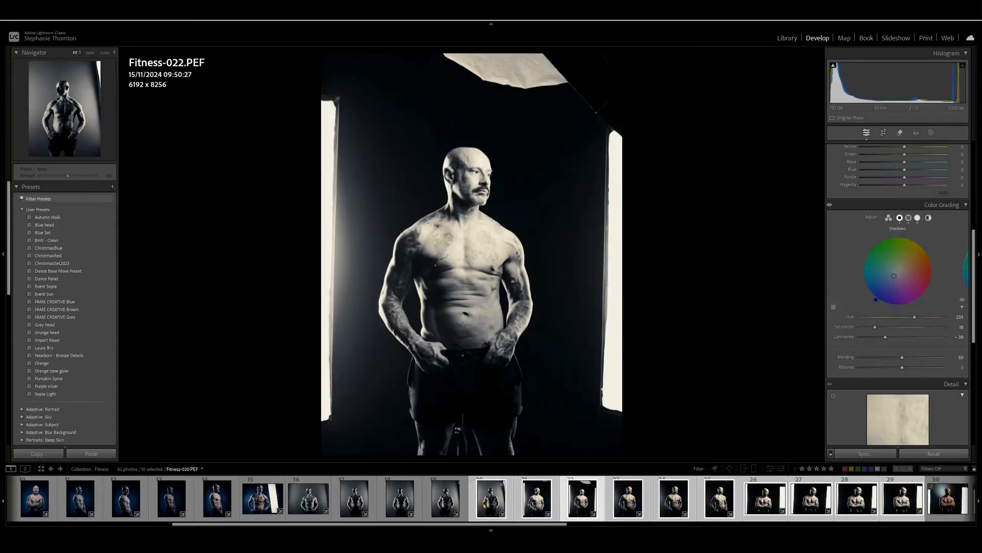
{"action": "left_click", "coordinate": [489, 499], "text": "ctrl"}
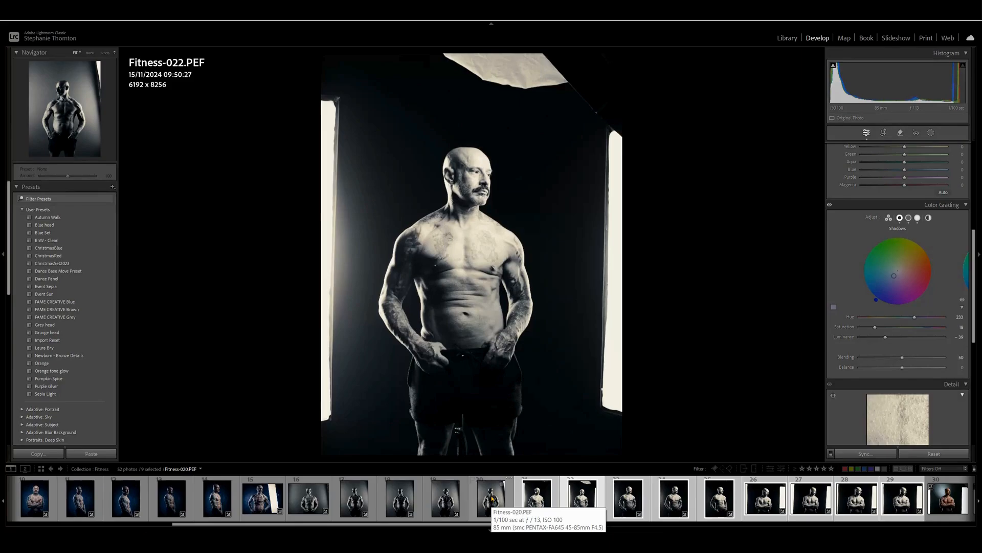
{"action": "left_click", "coordinate": [626, 501]}
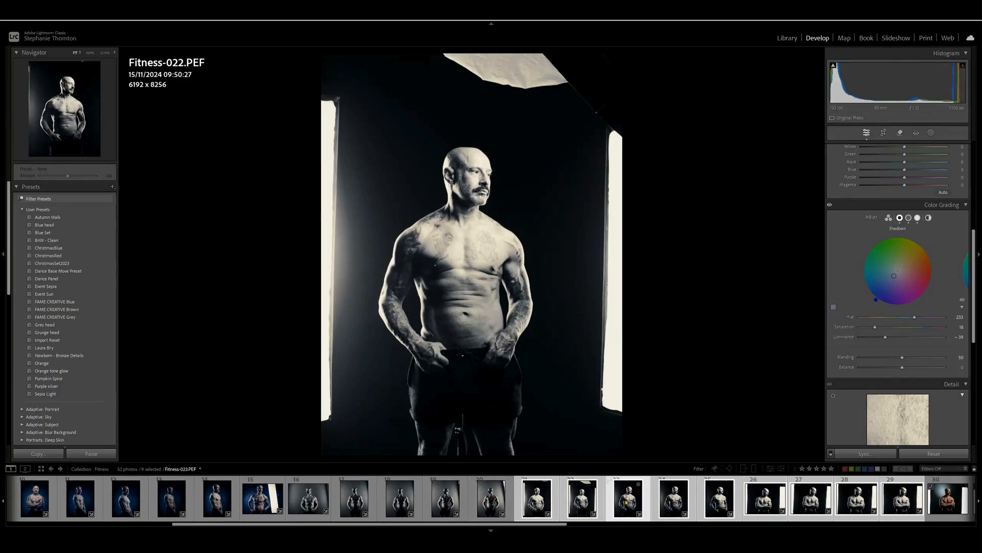
{"action": "left_click", "coordinate": [707, 479]}
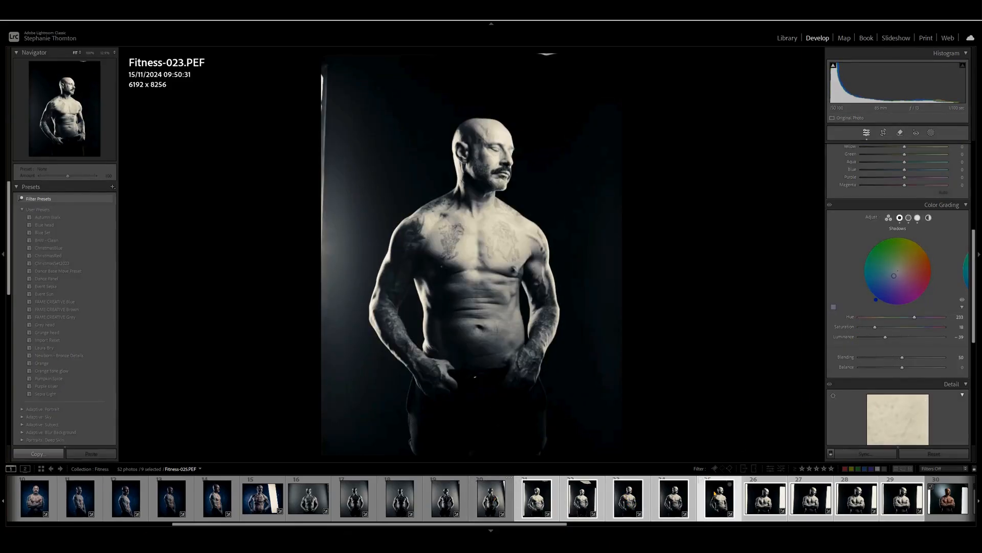
Step: On Fitness-025, set Highlights to -51, Shadows to +65, Texture to +23 and Clarity to +27, and check the face up close
{"action": "left_click_drag", "start_coordinate": [973, 286], "coordinate": [974, 178]}
{"action": "left_click_drag", "start_coordinate": [926, 248], "coordinate": [883, 249]}
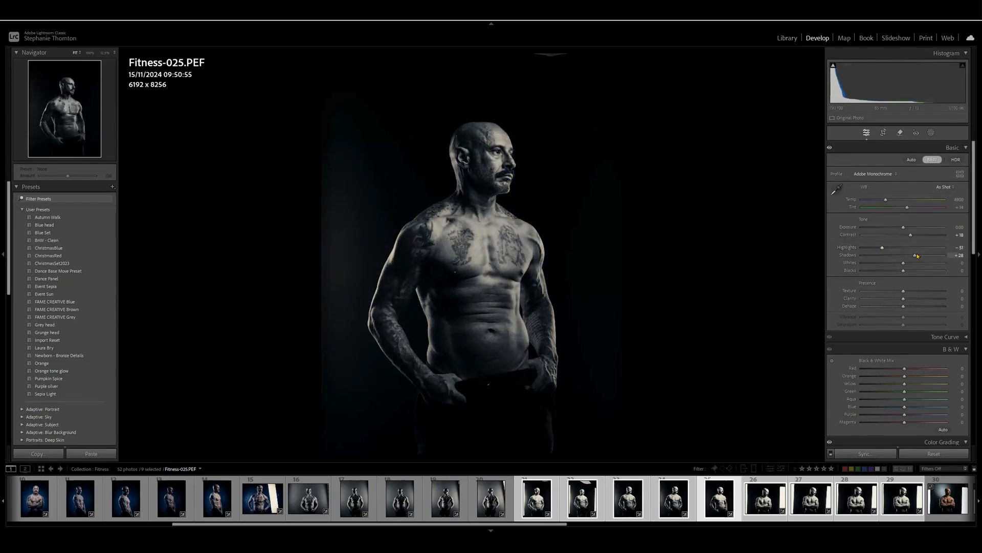
{"action": "left_click", "coordinate": [912, 298]}
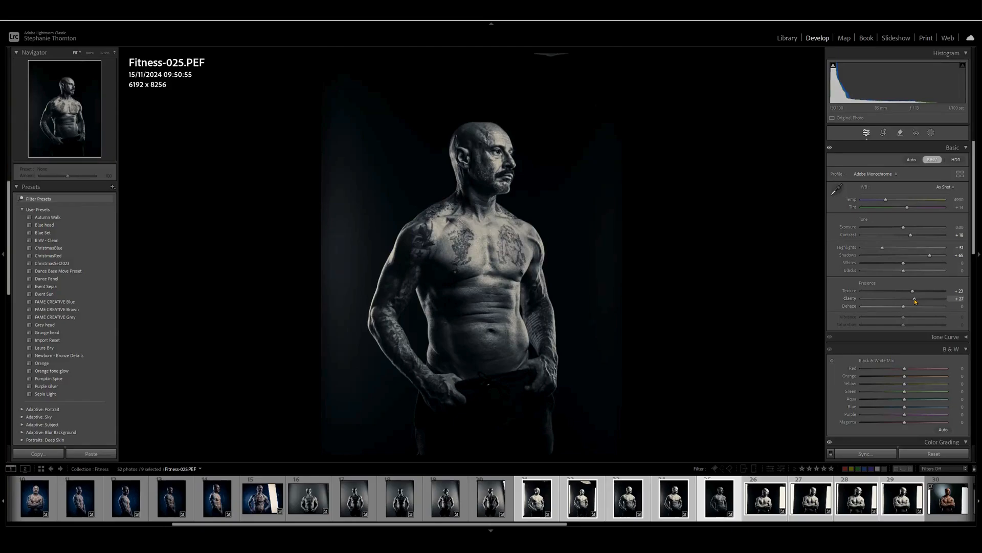
{"action": "left_click", "coordinate": [490, 156]}
{"action": "left_click", "coordinate": [511, 165]}
Step: Synchronize the Fitness-025 develop settings to the other selected photos, Fitness-021 through Fitness-029, and return to the library grid
{"action": "key", "text": "g"}
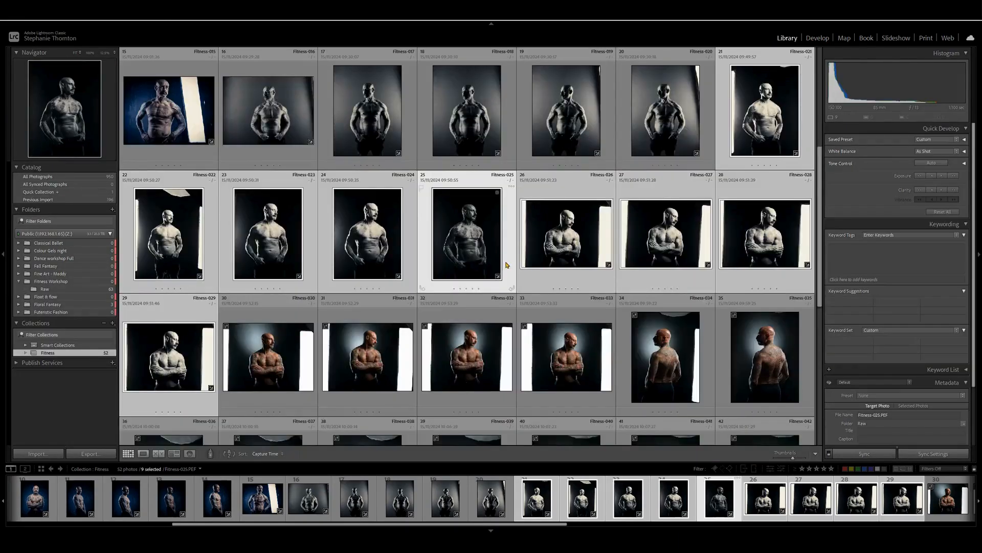
{"action": "key", "text": "d"}
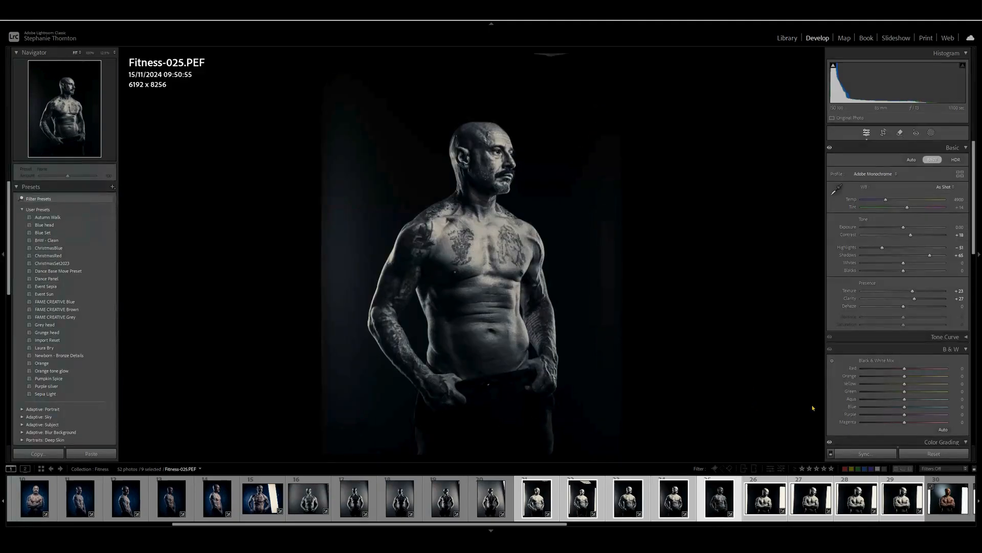
{"action": "left_click", "coordinate": [861, 455]}
{"action": "key", "text": "Return"}
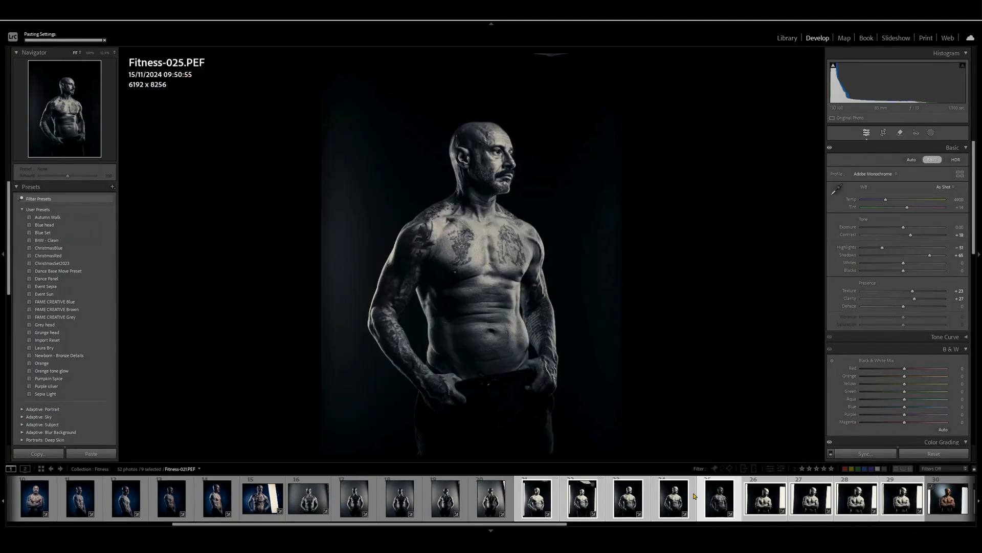
{"action": "key", "text": "g"}
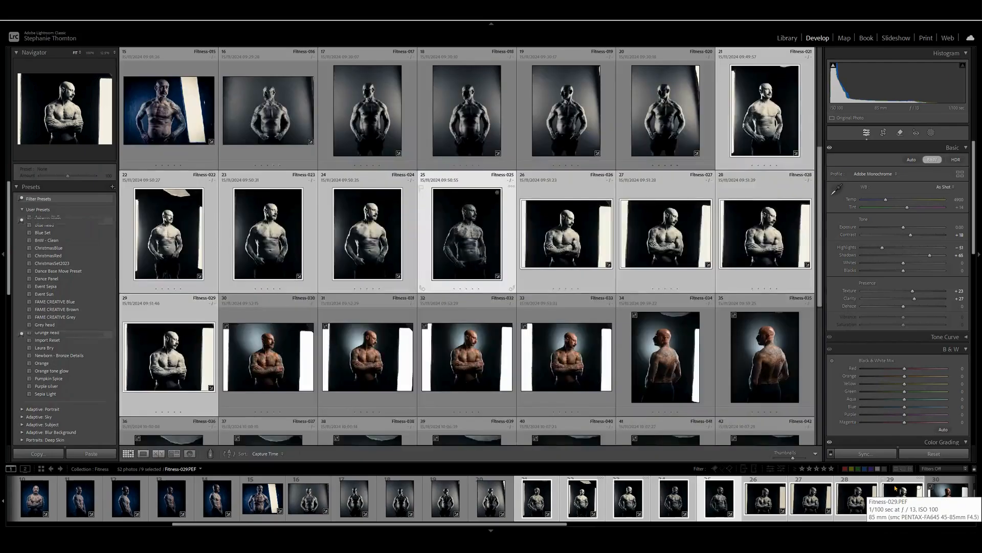
{"action": "key", "text": "Right"}
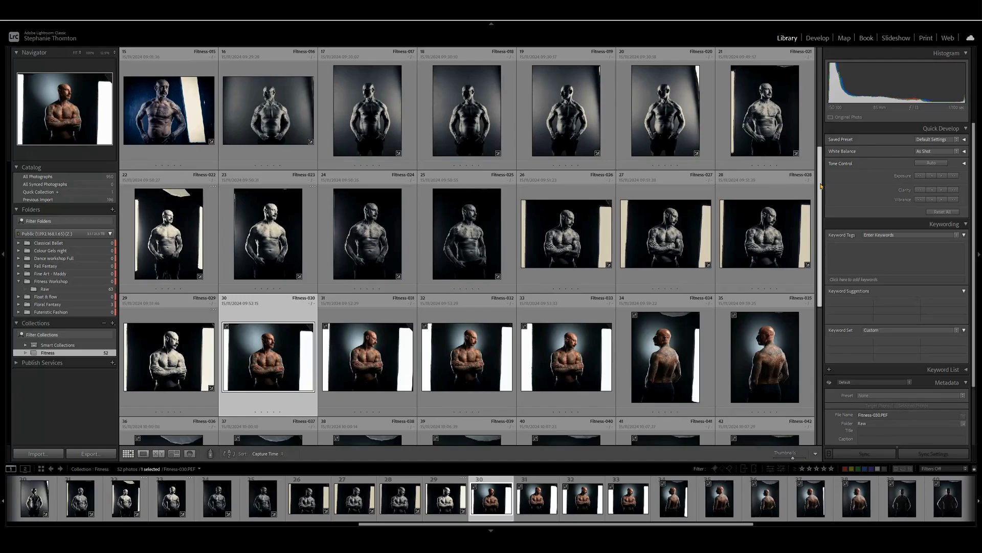
{"action": "scroll", "coordinate": [644, 322], "scroll_direction": "down", "scroll_amount": 5}
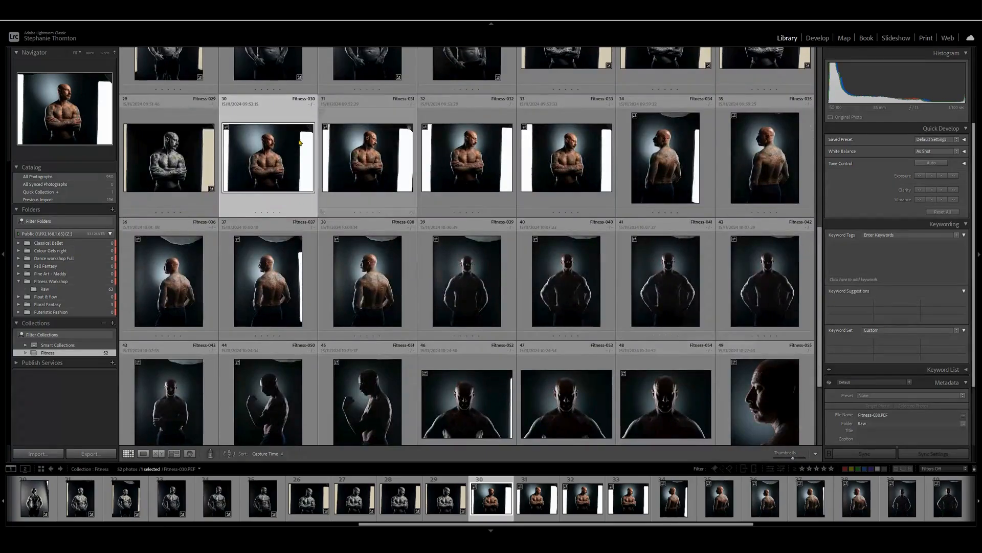
{"action": "left_click", "coordinate": [384, 299], "text": "shift"}
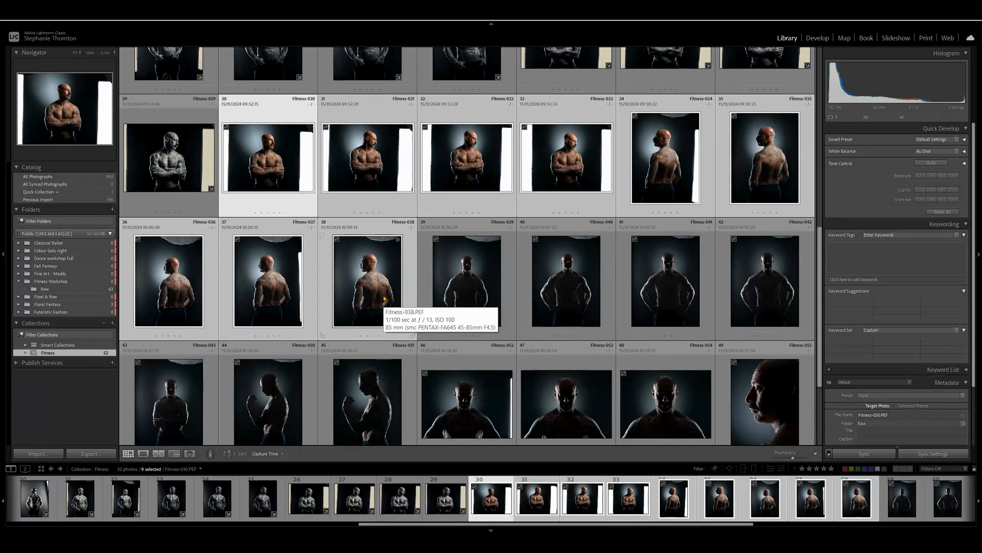
{"action": "left_click", "coordinate": [481, 280]}
{"action": "scroll", "coordinate": [466, 239], "scroll_direction": "up", "scroll_amount": 2}
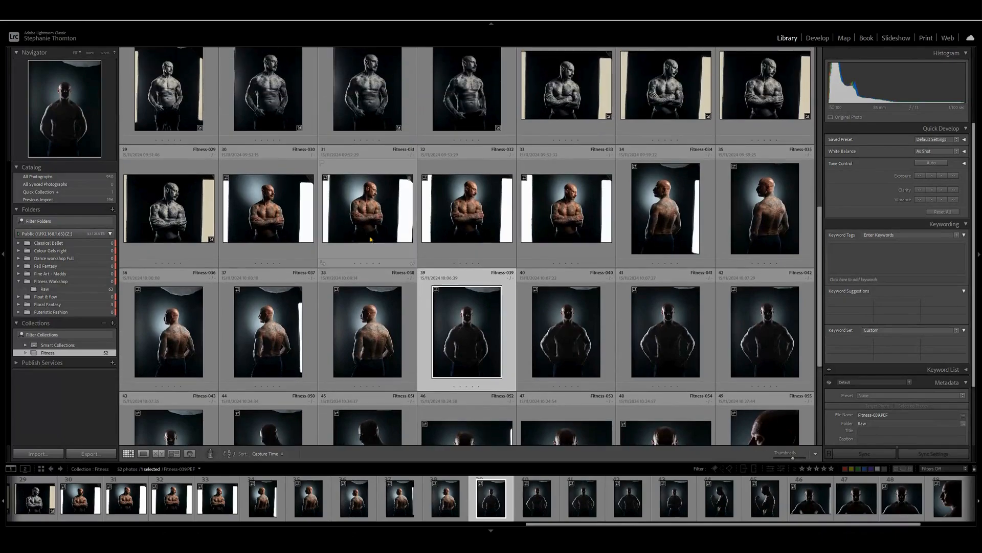
{"action": "left_click", "coordinate": [169, 209]}
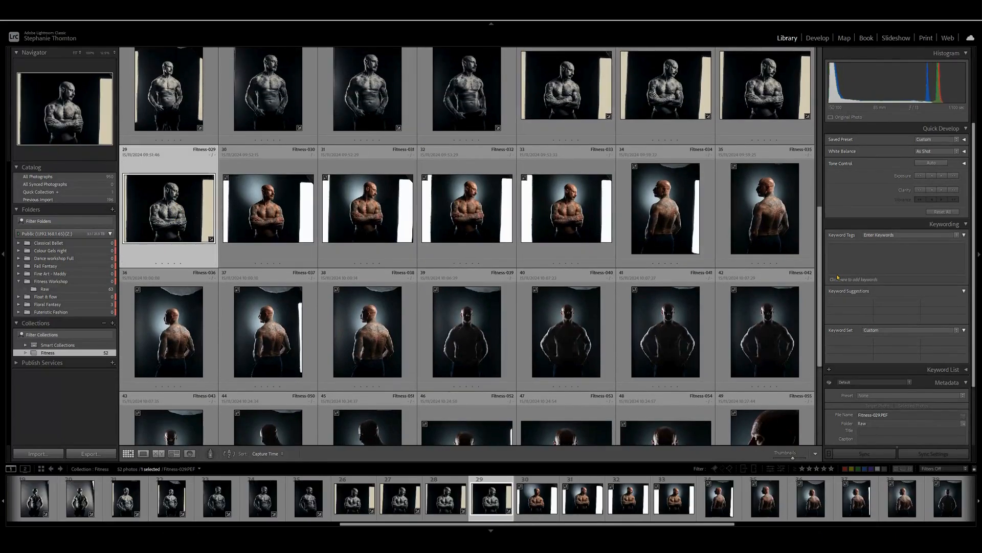
{"action": "scroll", "coordinate": [807, 367], "scroll_direction": "down", "scroll_amount": 5}
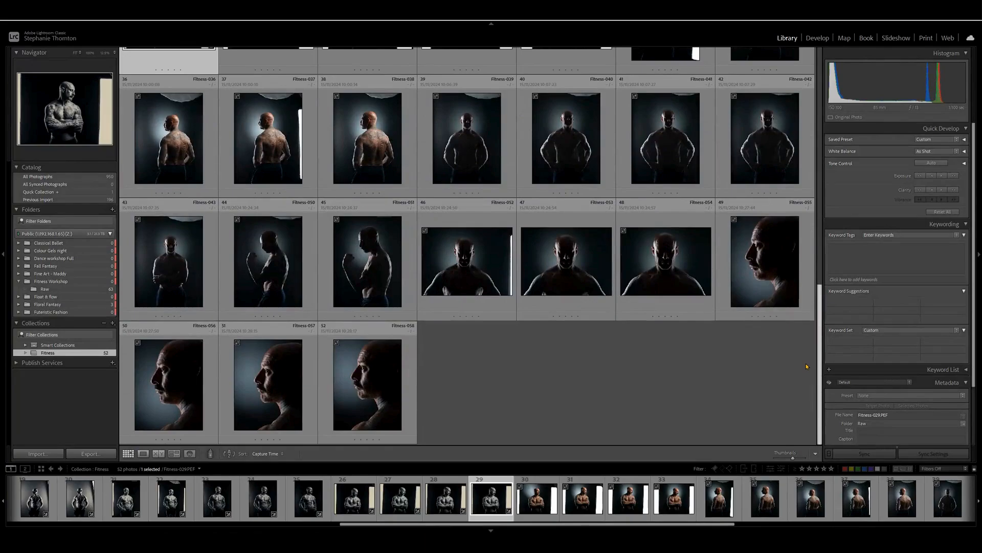
{"action": "left_click", "coordinate": [367, 369], "text": "shift"}
{"action": "left_click", "coordinate": [814, 376]}
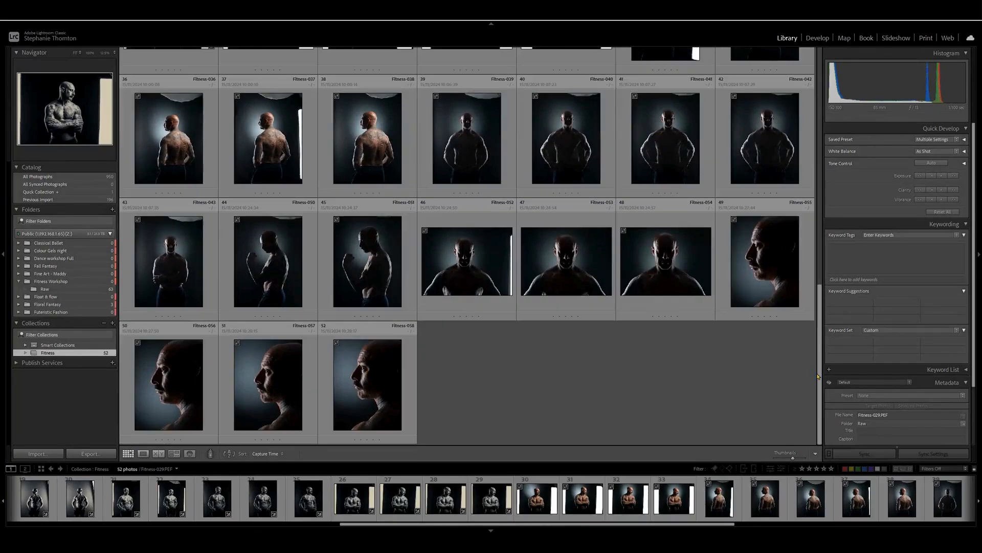
{"action": "left_click_drag", "start_coordinate": [820, 365], "coordinate": [788, 273]}
{"action": "left_click", "coordinate": [238, 272]}
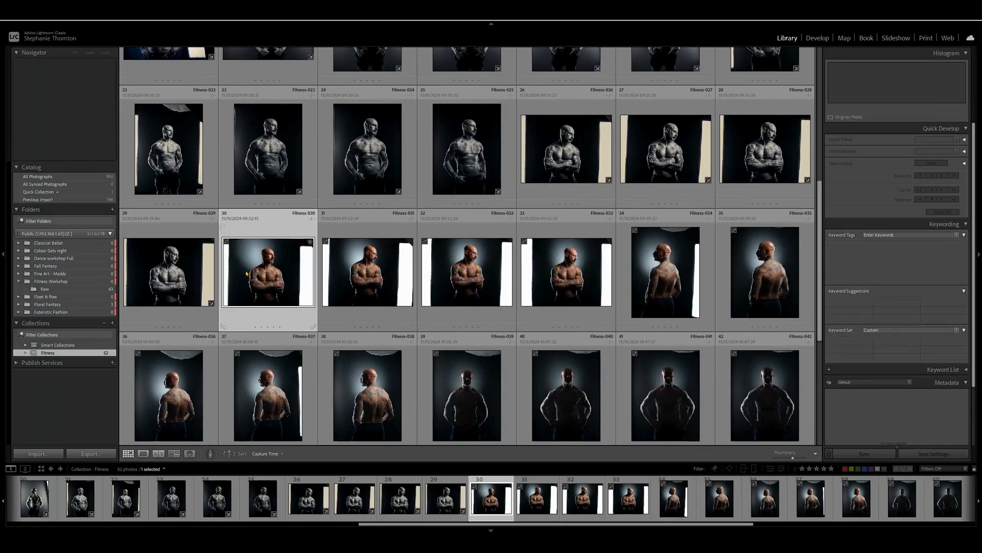
Step: Select Fitness-029 through Fitness-058 with Fitness-029 active, synchronize its develop settings to the rest and return to the library grid
{"action": "left_click", "coordinate": [173, 266]}
{"action": "scroll", "coordinate": [627, 431], "scroll_direction": "down", "scroll_amount": 5}
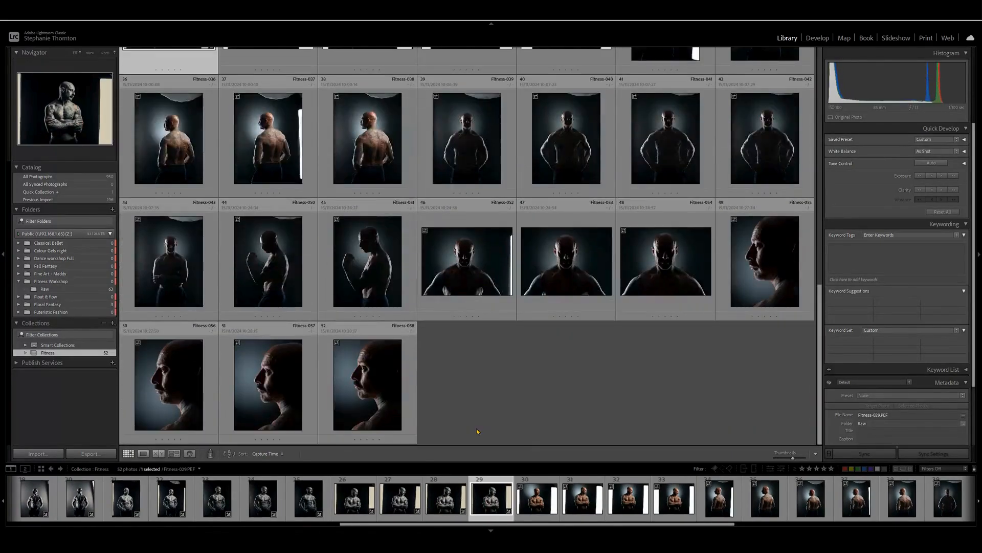
{"action": "left_click", "coordinate": [394, 409], "text": "shift"}
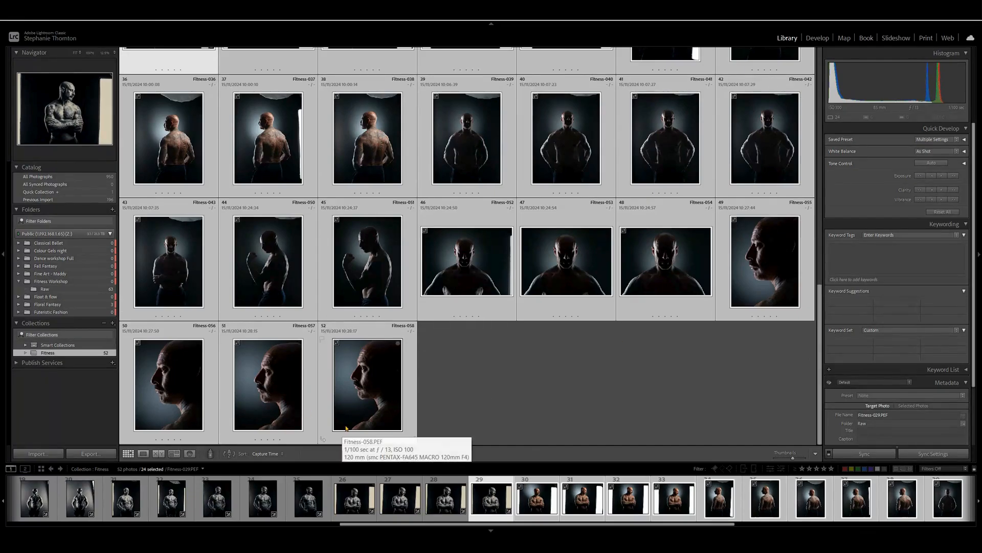
{"action": "key", "text": "d"}
{"action": "left_click", "coordinate": [863, 453]}
{"action": "key", "text": "Return"}
{"action": "key", "text": "g"}
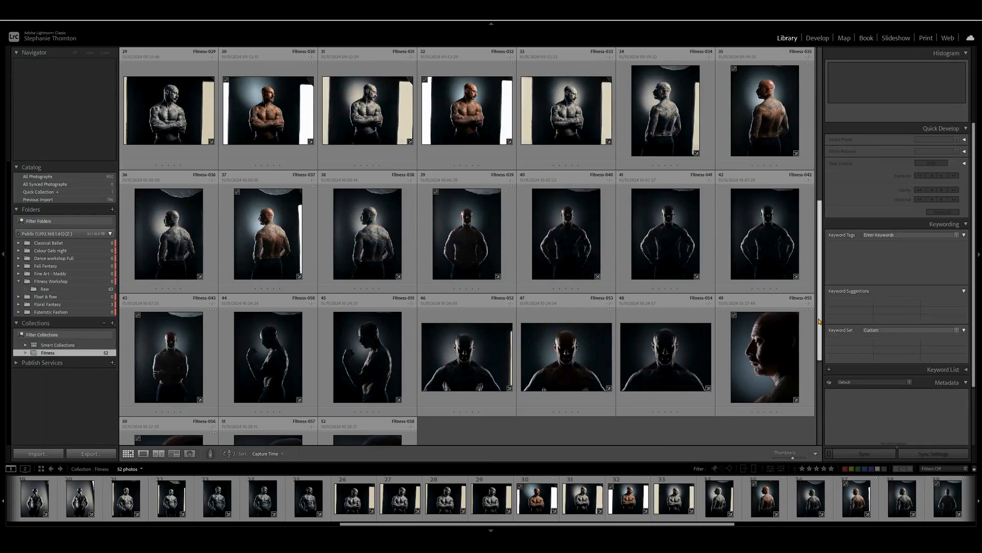
Step: Review the synchronized photos in the grid, select Fitness-051 with Fitness-050, and reset the develop settings of Fitness-051
{"action": "left_click_drag", "start_coordinate": [819, 367], "coordinate": [825, 327]}
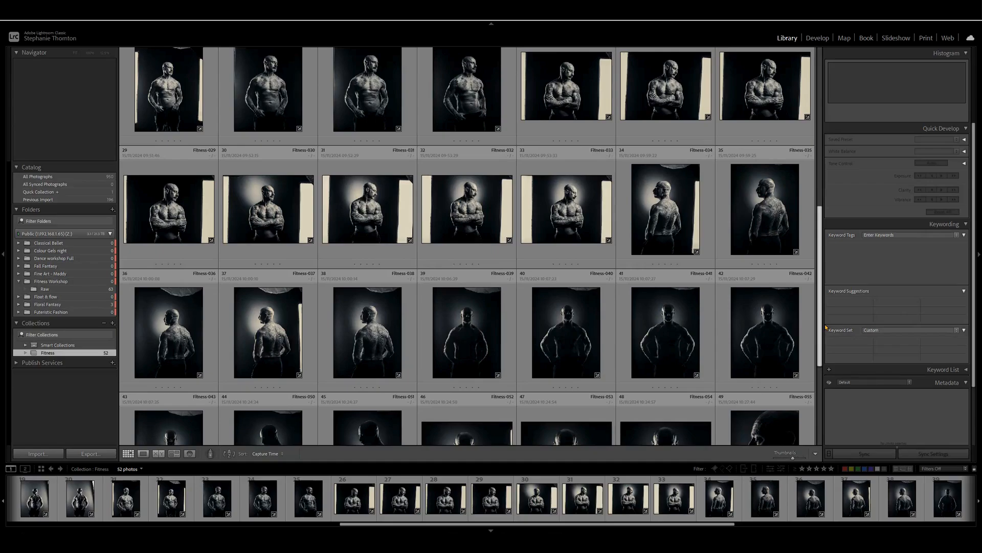
{"action": "left_click_drag", "start_coordinate": [825, 327], "coordinate": [821, 409]}
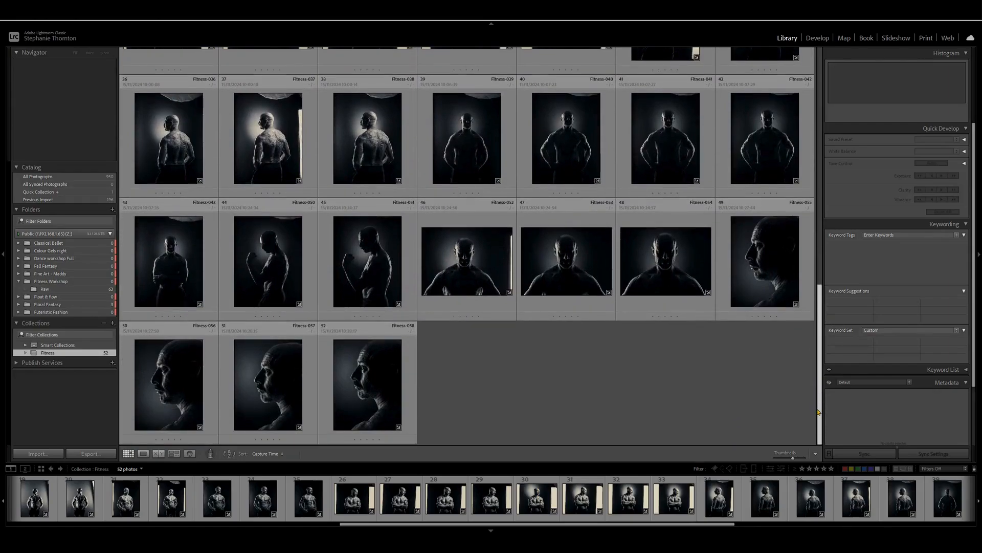
{"action": "left_click", "coordinate": [368, 261]}
{"action": "left_click", "coordinate": [283, 271], "text": "ctrl"}
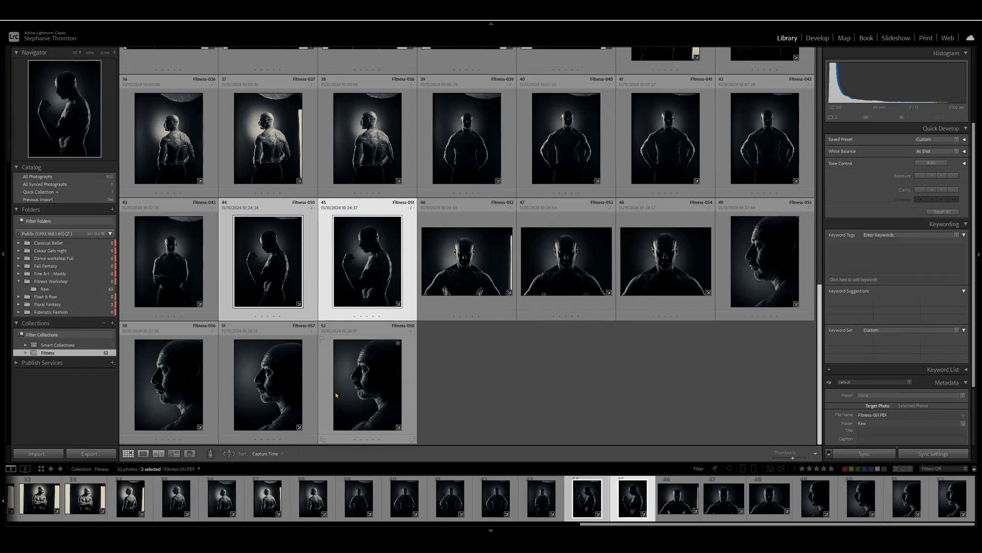
{"action": "key", "text": "d"}
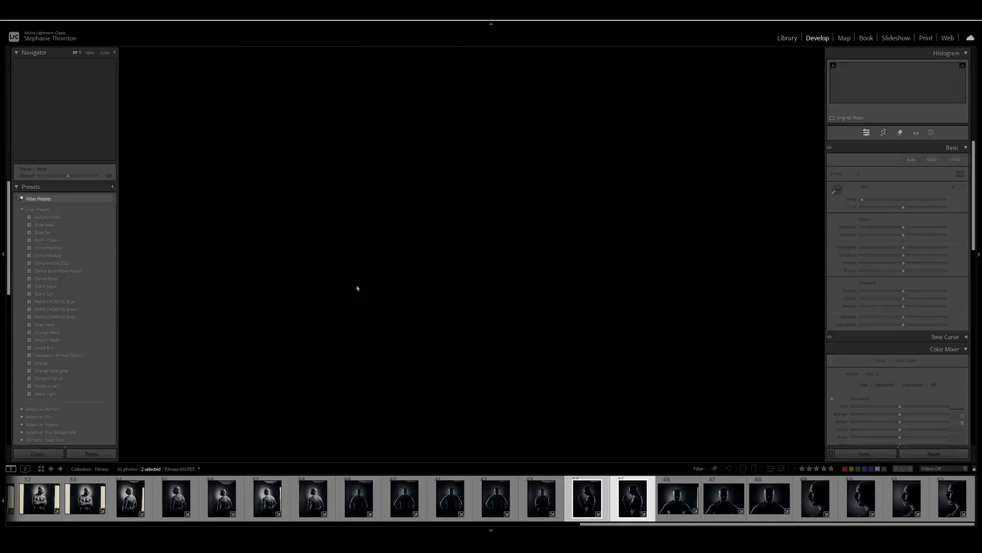
{"action": "left_click", "coordinate": [933, 454]}
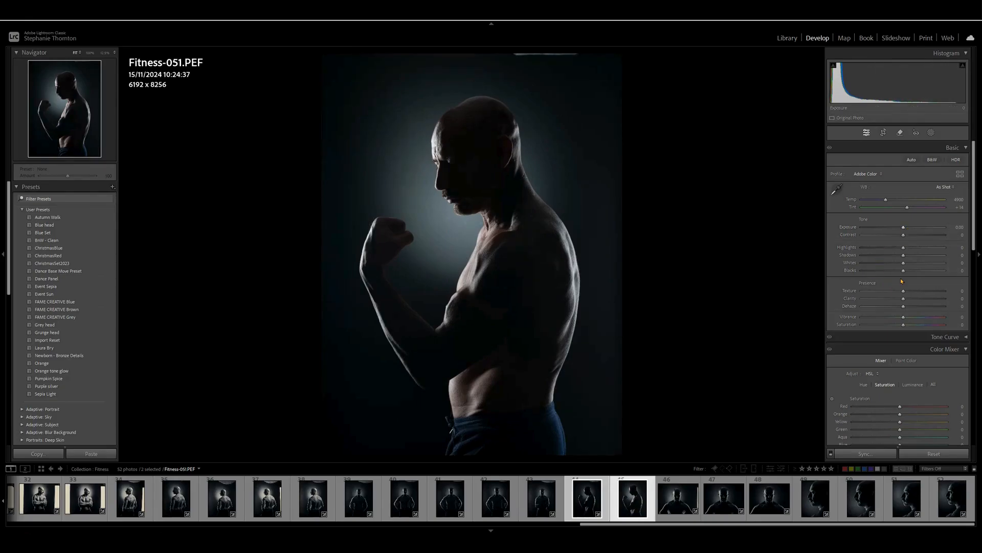
Step: On Fitness-051, set Vibrance to -33, Highlights to -49, Shadows to +93 and Exposure to +0.67, and cool the color temperature slightly
{"action": "left_click_drag", "start_coordinate": [886, 320], "coordinate": [890, 321]}
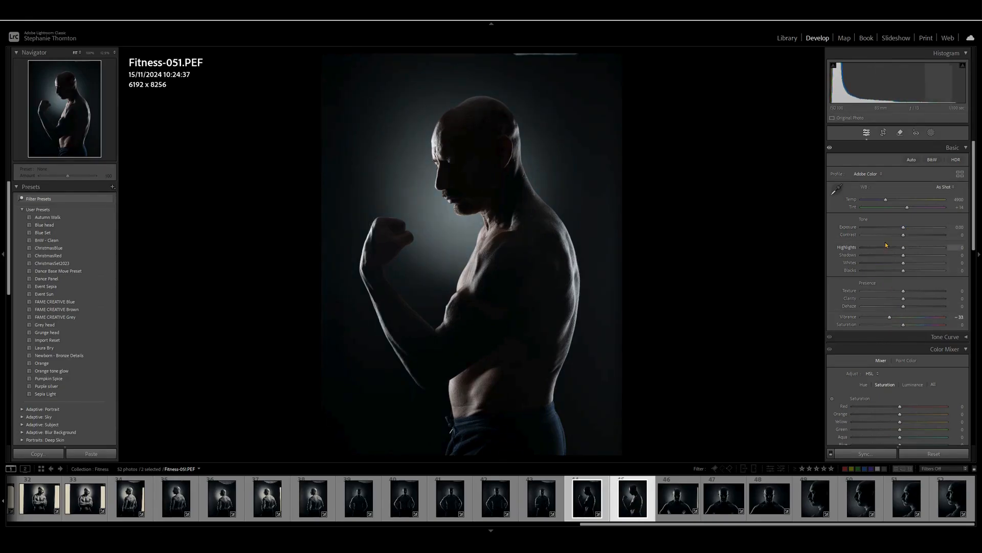
{"action": "left_click", "coordinate": [885, 253]}
{"action": "left_click_drag", "start_coordinate": [905, 256], "coordinate": [943, 257]}
{"action": "left_click", "coordinate": [910, 229]}
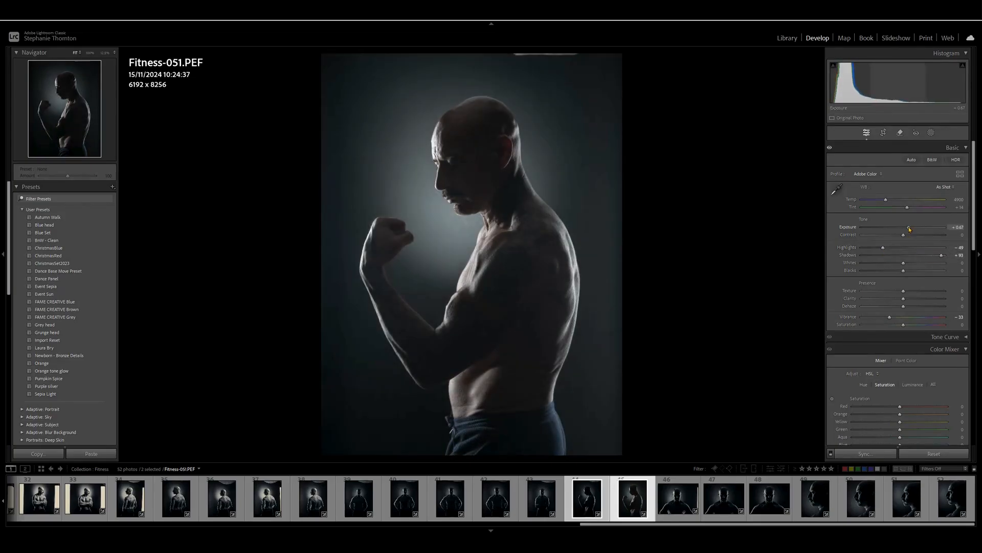
{"action": "left_click", "coordinate": [882, 201]}
Step: In Fitness-051's color grading, set luminance to -24 for shadows, +38 for midtones and -39 for highlights
{"action": "left_click_drag", "start_coordinate": [973, 207], "coordinate": [973, 273]}
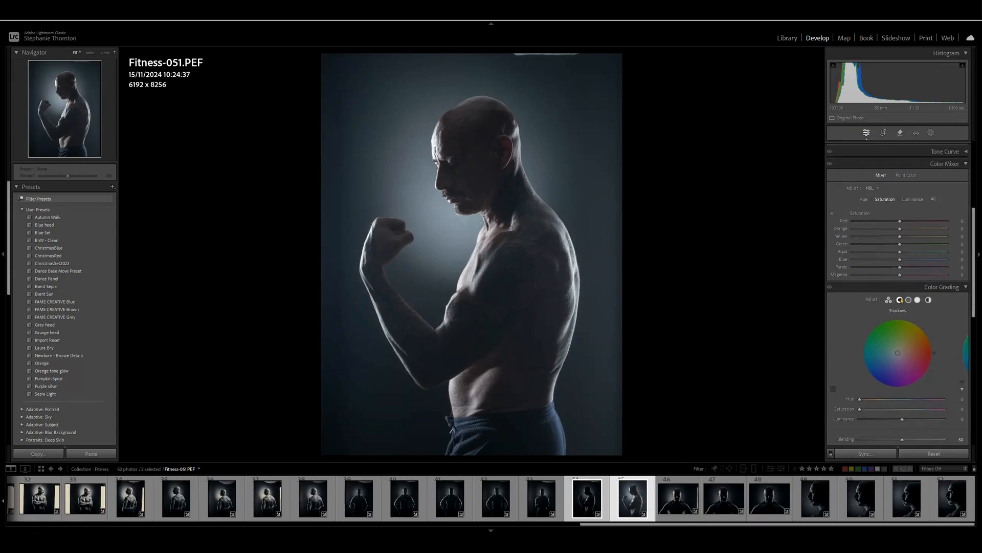
{"action": "mouse_move", "coordinate": [902, 419]}
{"action": "left_mouse_down"}
{"action": "mouse_move", "coordinate": [893, 421]}
{"action": "mouse_move", "coordinate": [920, 420]}
{"action": "left_mouse_up"}
{"action": "left_click", "coordinate": [909, 301]}
{"action": "left_click", "coordinate": [917, 301]}
{"action": "left_click_drag", "start_coordinate": [902, 419], "coordinate": [886, 421]}
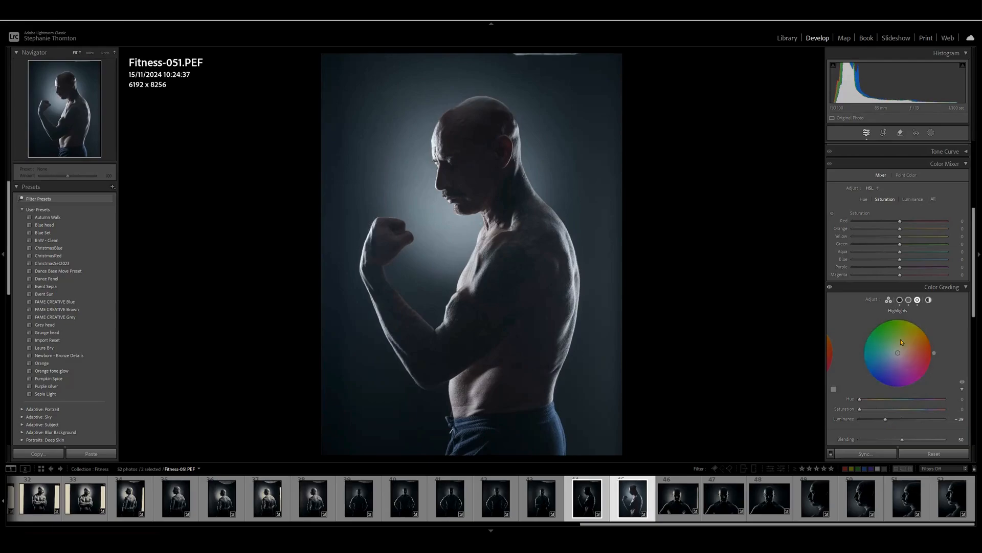
Step: Tint Fitness-051's highlights and midtones warm, with midtones at hue 37 and saturation 24, and its shadows faintly blue at hue 233
{"action": "mouse_move", "coordinate": [904, 336]}
{"action": "left_mouse_down"}
{"action": "mouse_move", "coordinate": [912, 342]}
{"action": "mouse_move", "coordinate": [903, 348]}
{"action": "left_mouse_up"}
{"action": "left_click", "coordinate": [909, 300]}
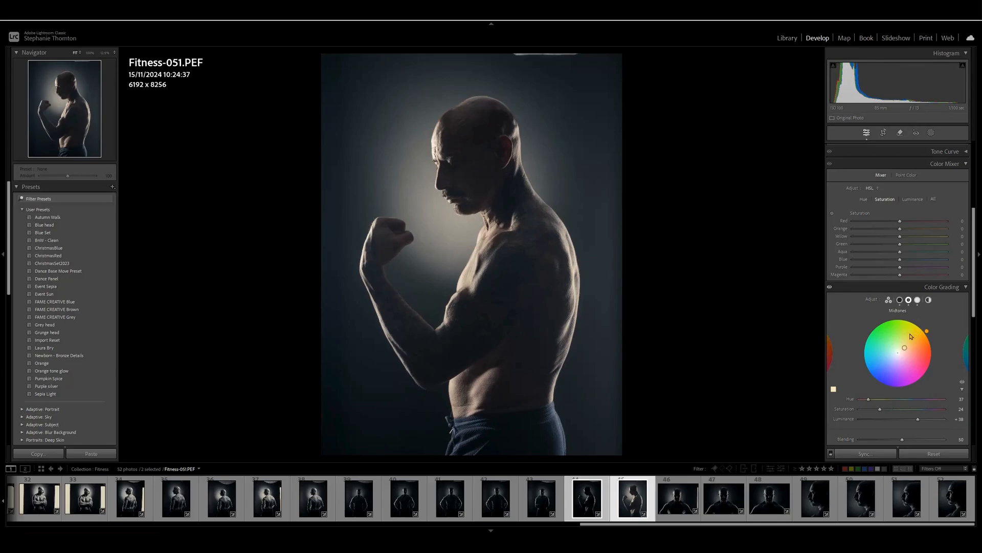
{"action": "left_click", "coordinate": [900, 300]}
{"action": "left_click_drag", "start_coordinate": [898, 352], "coordinate": [874, 376]}
{"action": "mouse_move", "coordinate": [880, 409]}
{"action": "left_mouse_down"}
{"action": "mouse_move", "coordinate": [860, 410]}
{"action": "mouse_move", "coordinate": [870, 411]}
{"action": "left_mouse_up"}
Step: Synchronize the Fitness-051 develop settings to Fitness-050, return to the library grid and clear the selection
{"action": "left_click", "coordinate": [864, 454]}
{"action": "key", "text": "Return"}
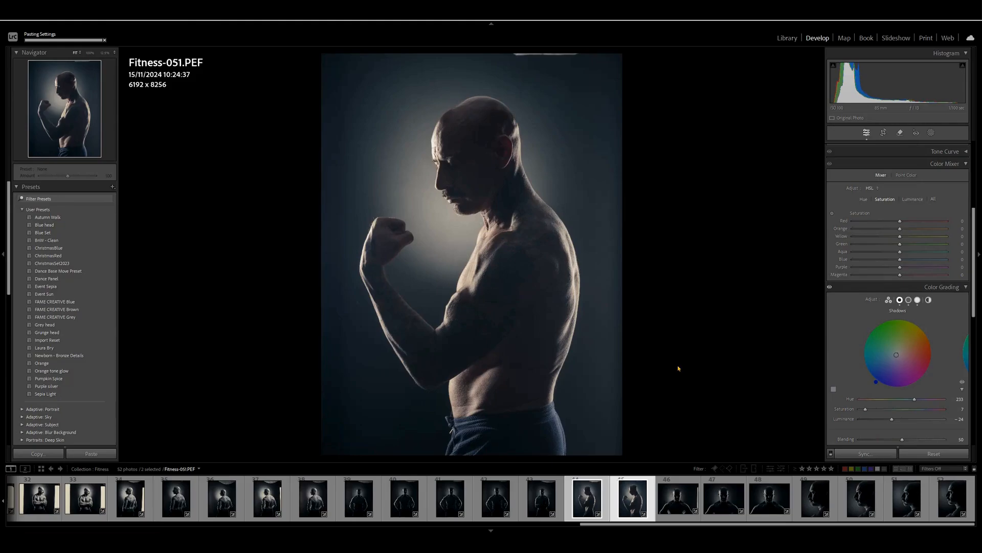
{"action": "key", "text": "g"}
{"action": "left_click", "coordinate": [680, 369]}
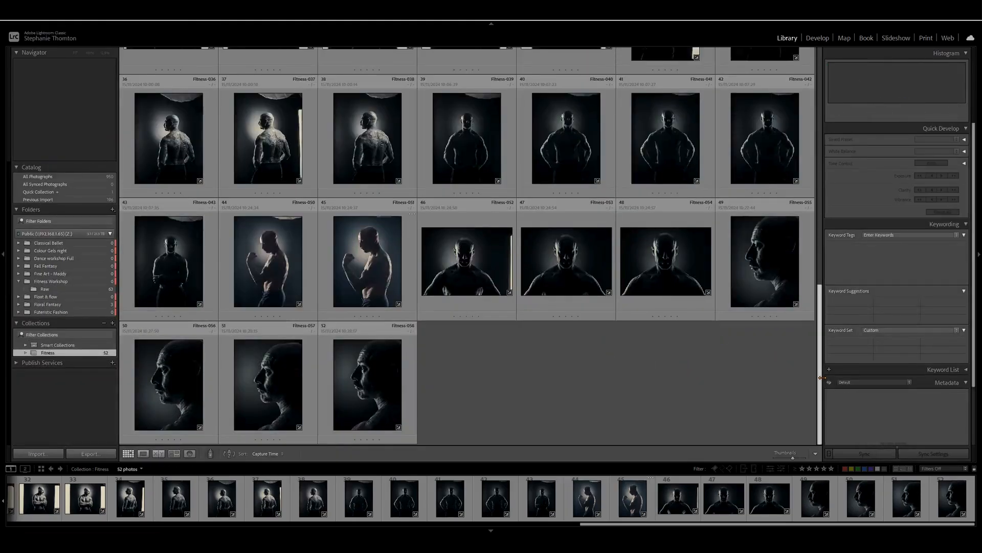
Step: Review the collection photo by photo from Fitness-001 and rate Fitness-002, Fitness-004 and Fitness-005 five stars
{"action": "left_click_drag", "start_coordinate": [819, 325], "coordinate": [832, 110]}
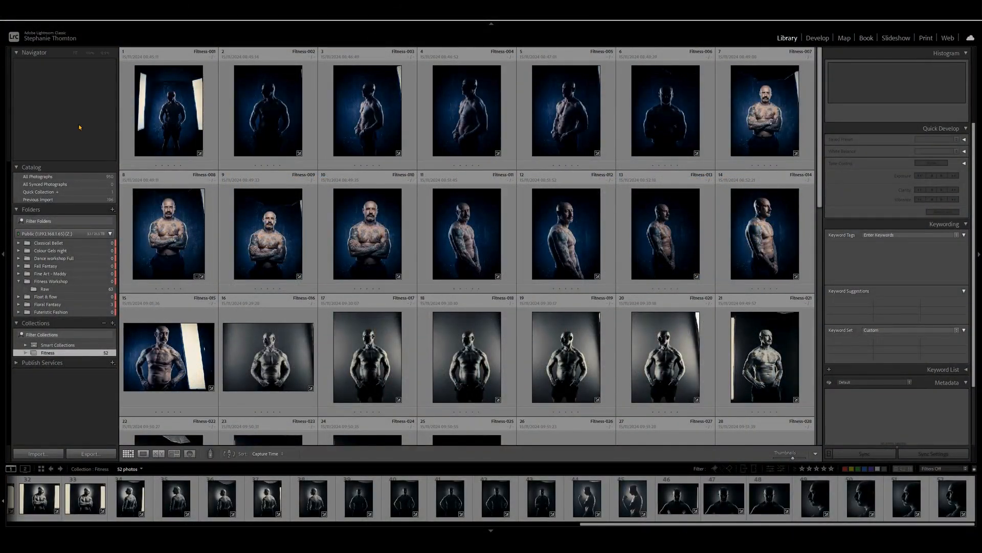
{"action": "double_click", "coordinate": [174, 82]}
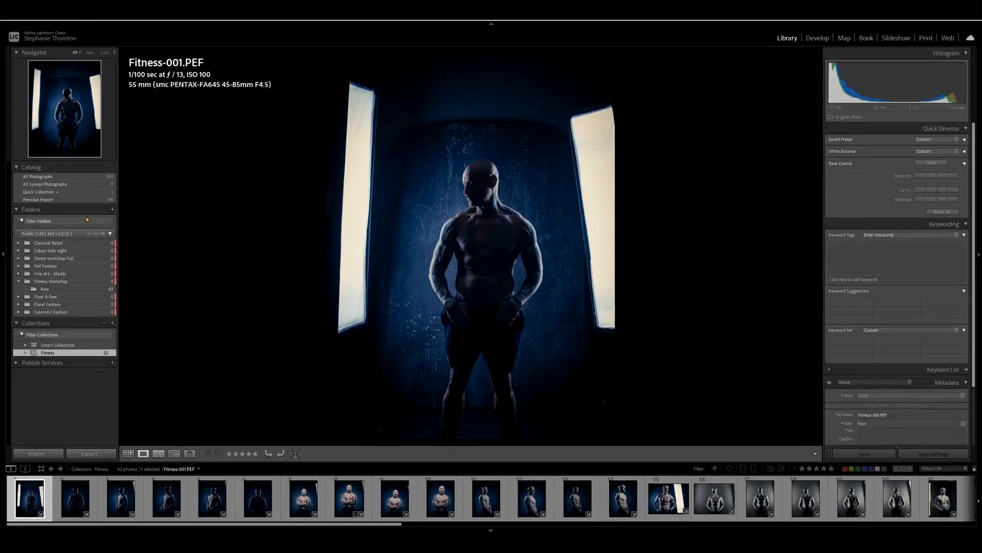
{"action": "key", "text": "Right"}
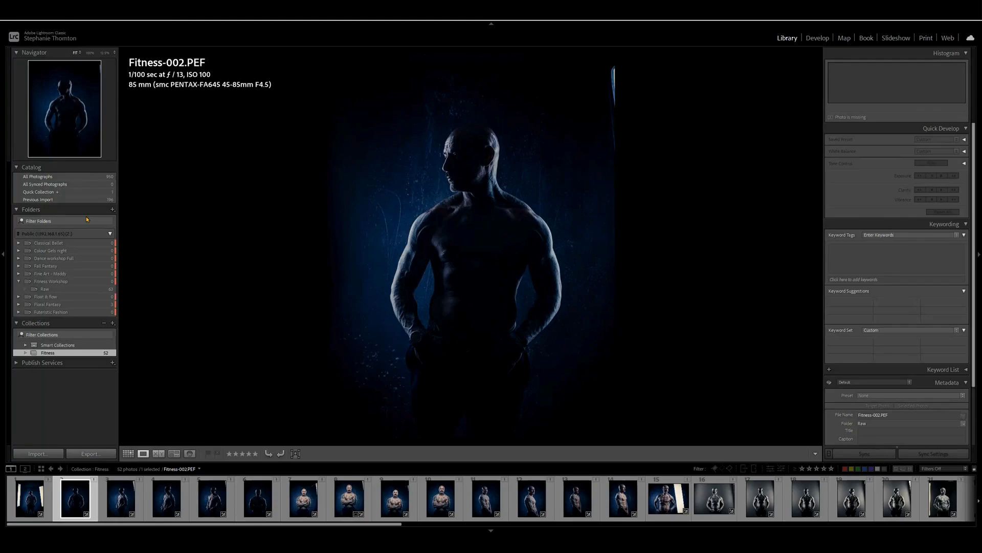
{"action": "key", "text": "5"}
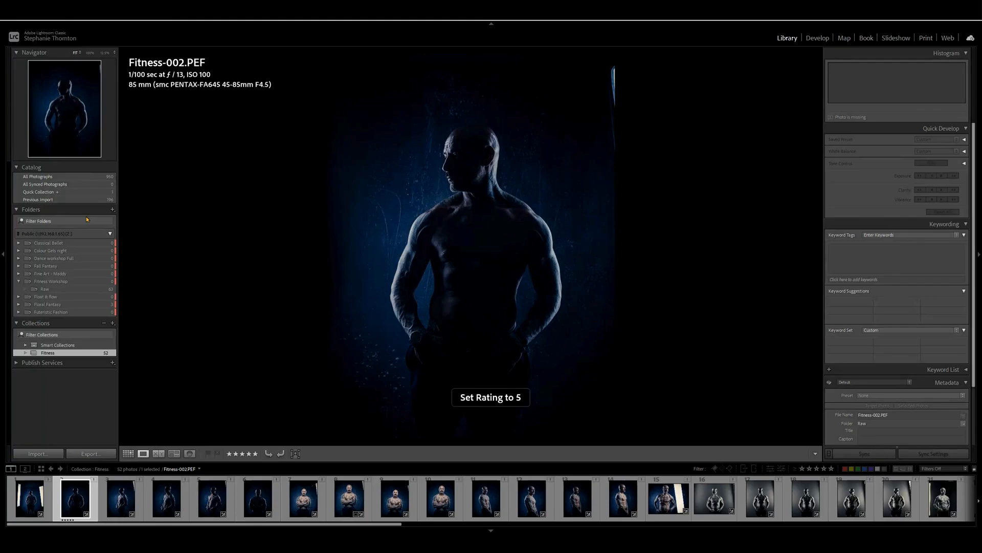
{"action": "key", "text": "Right"}
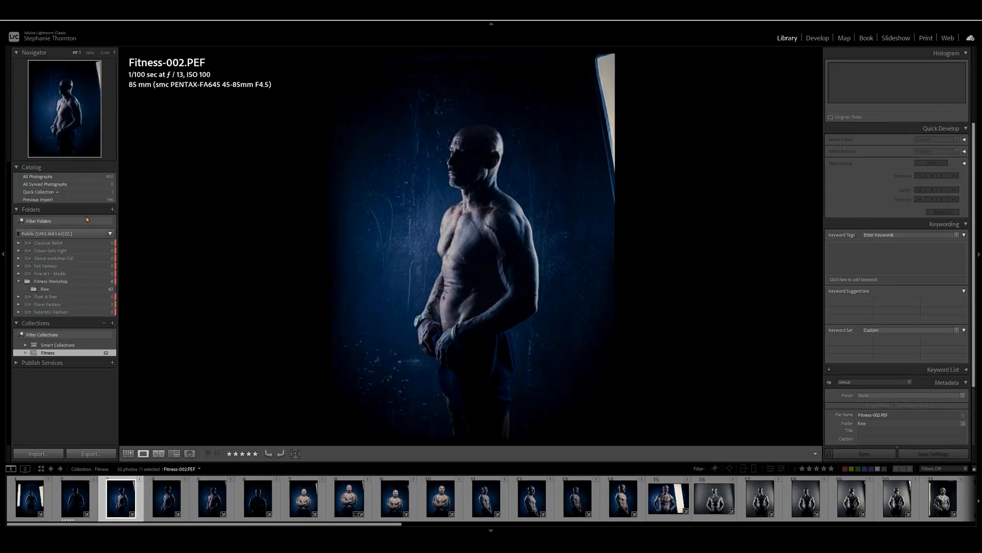
{"action": "key", "text": "Right"}
{"action": "key", "text": "5"}
{"action": "key", "text": "Right"}
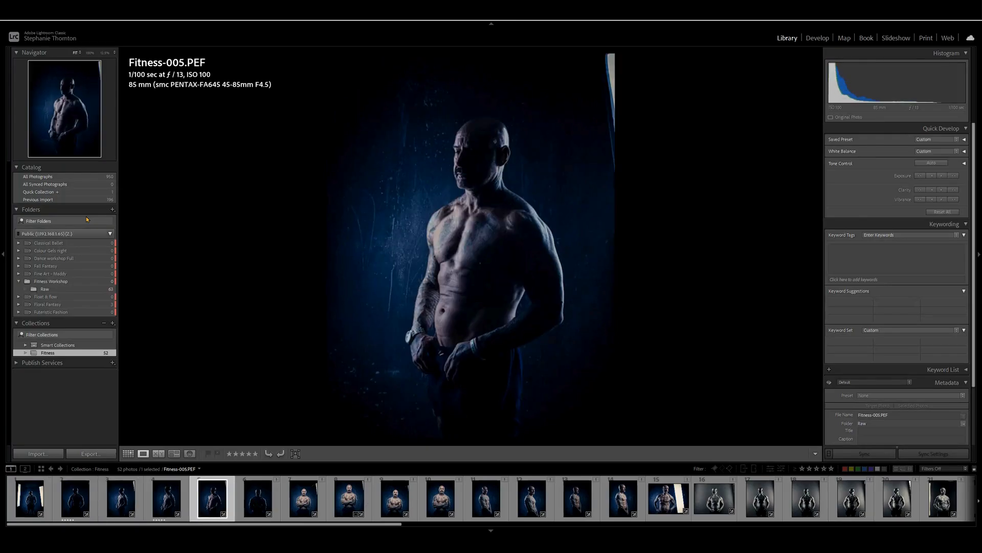
{"action": "key", "text": "5"}
Step: Continue through the blue-toned portraits and rate Fitness-008, Fitness-010, Fitness-012 and Fitness-013 five stars
{"action": "key", "text": "Right"}
{"action": "key", "text": "Right"}
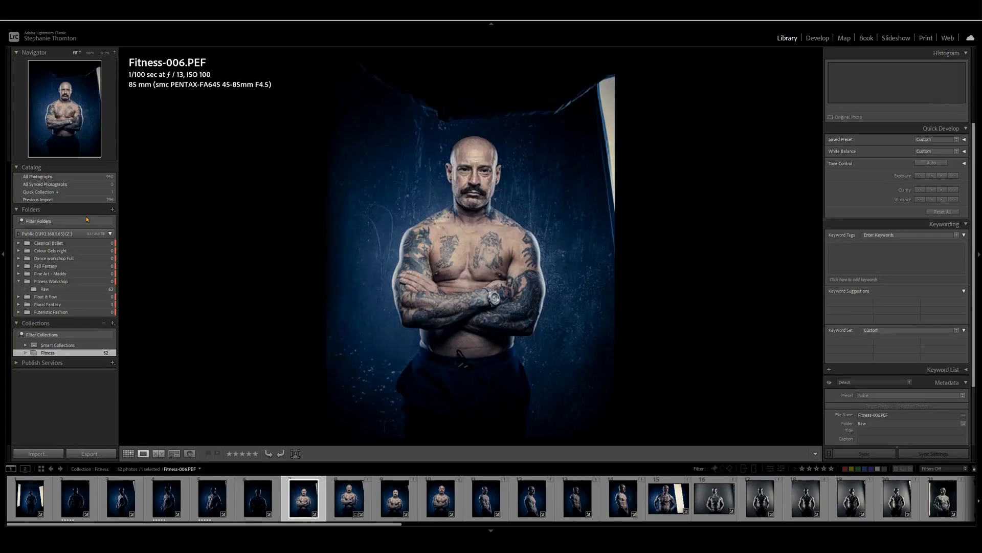
{"action": "key", "text": "Right"}
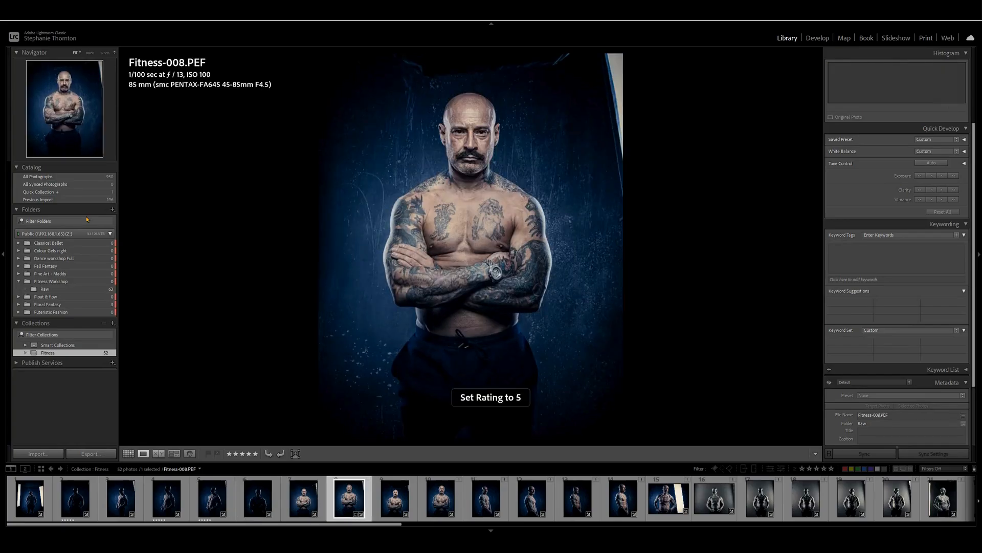
{"action": "key", "text": "Right"}
{"action": "key", "text": "Right"}
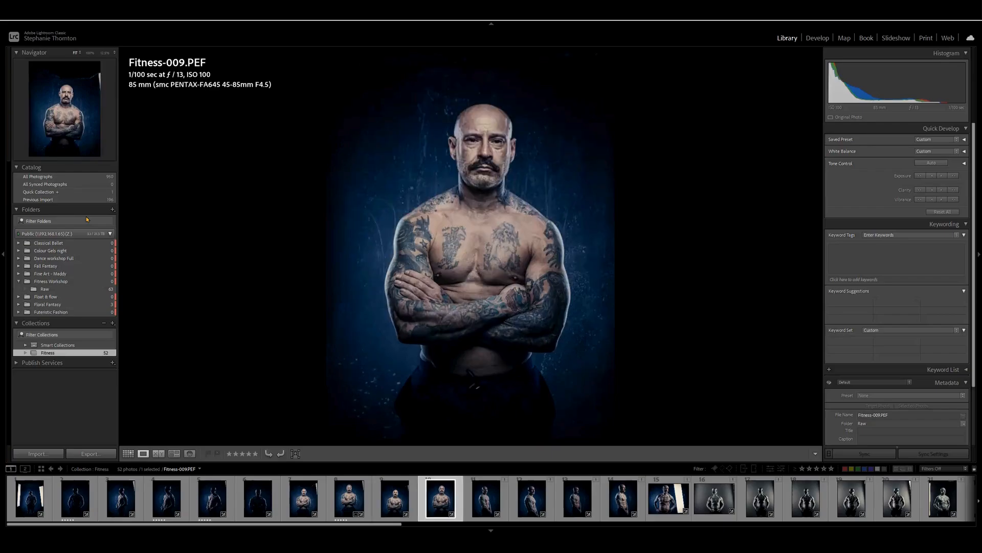
{"action": "key", "text": "Right"}
{"action": "key", "text": "Right"}
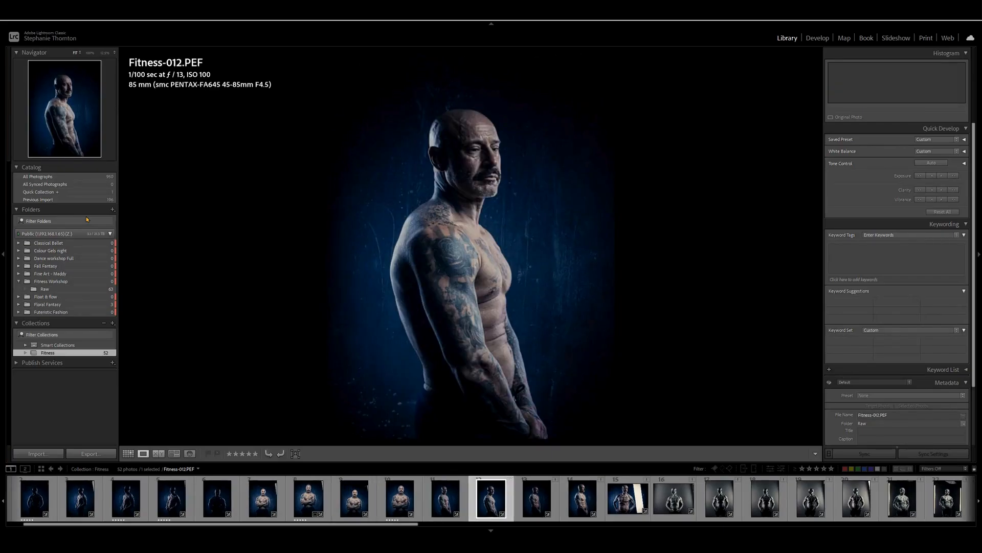
{"action": "key", "text": "Right"}
{"action": "key", "text": "Right"}
{"action": "key", "text": "Right"}
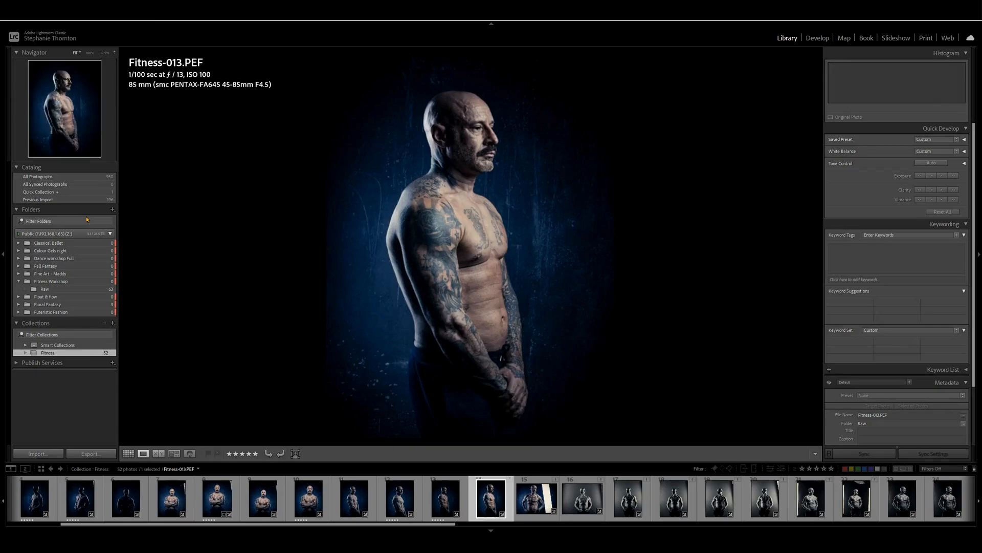
Step: Give five stars to Fitness-015 and to the black-and-white portraits Fitness-017 and Fitness-019
{"action": "key", "text": "Right"}
{"action": "key", "text": "Right"}
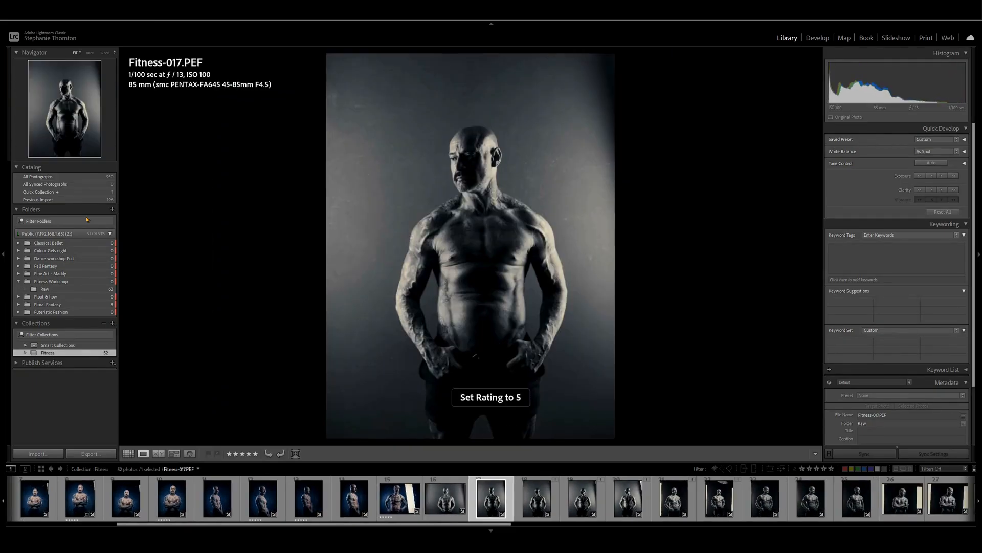
{"action": "key", "text": "Right"}
{"action": "key", "text": "Right"}
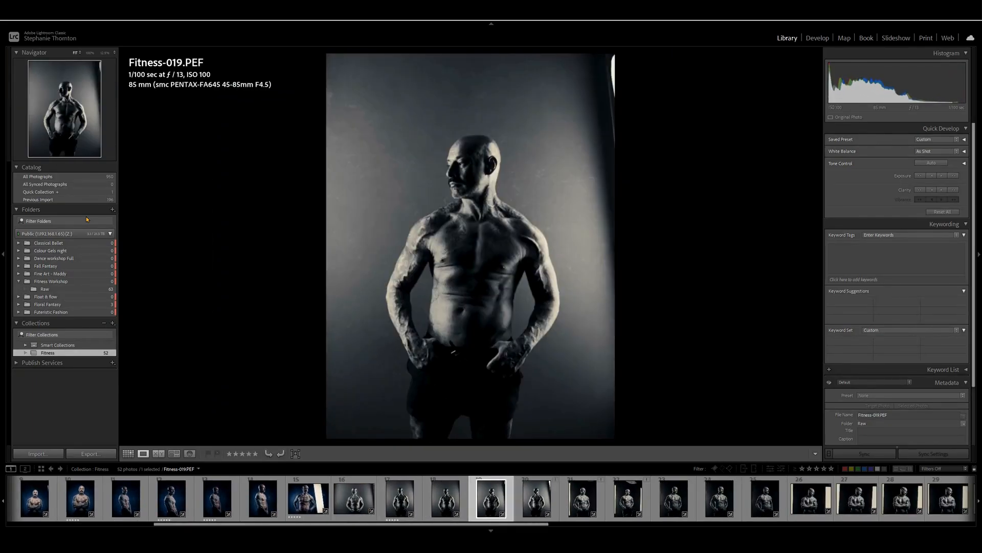
{"action": "key", "text": "5"}
Step: Rate the black-and-white portraits Fitness-020, Fitness-022, Fitness-024 and Fitness-025 five stars
{"action": "key", "text": "Right"}
{"action": "key", "text": "Right"}
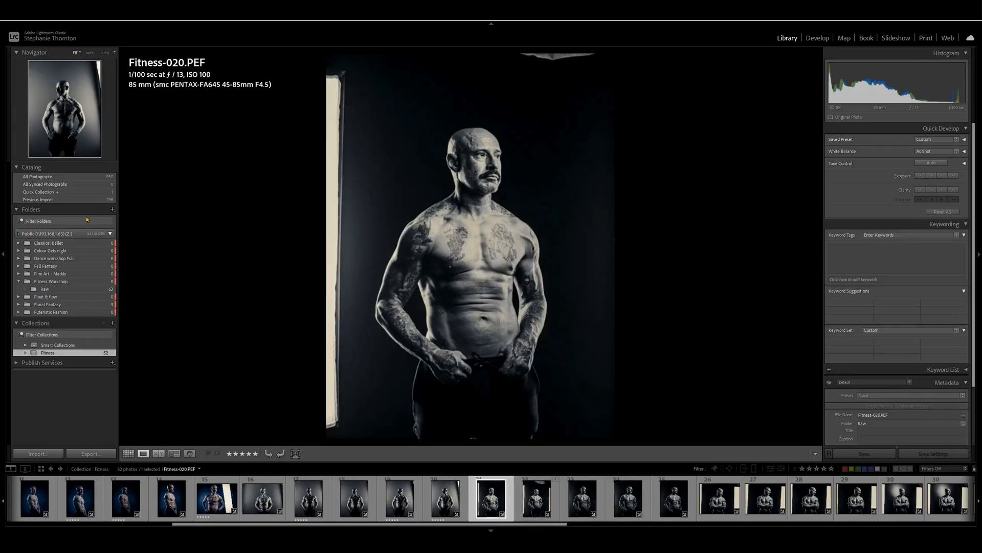
{"action": "key", "text": "5"}
{"action": "key", "text": "Right"}
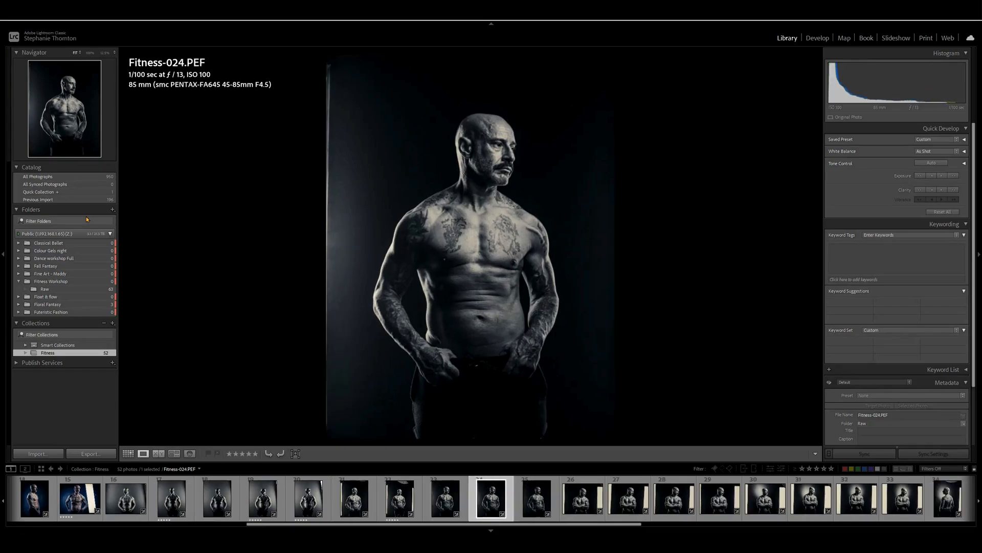
{"action": "key", "text": "Right"}
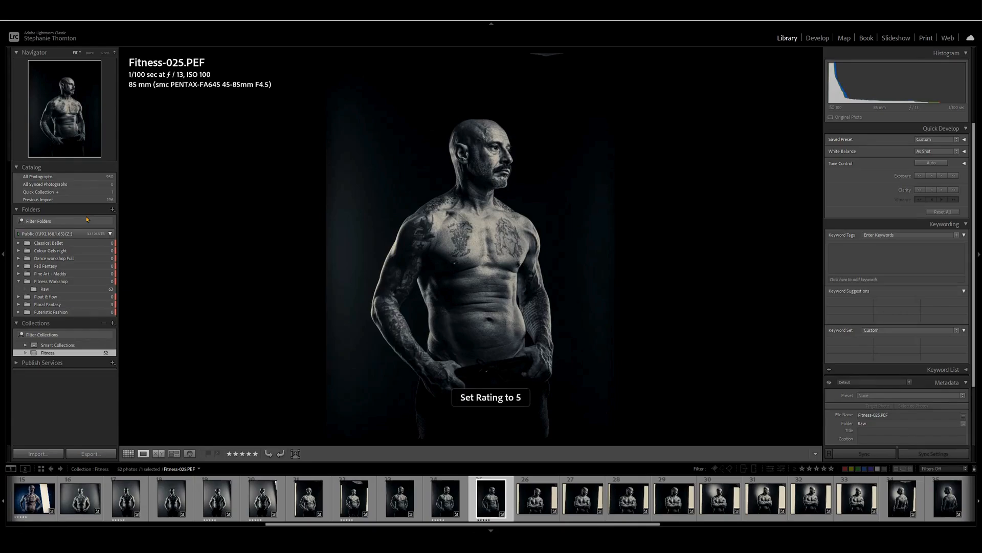
Step: Among the landscape-format crossed-arms shots, rate Fitness-026, Fitness-029, Fitness-032 and Fitness-033 five stars
{"action": "key", "text": "Right"}
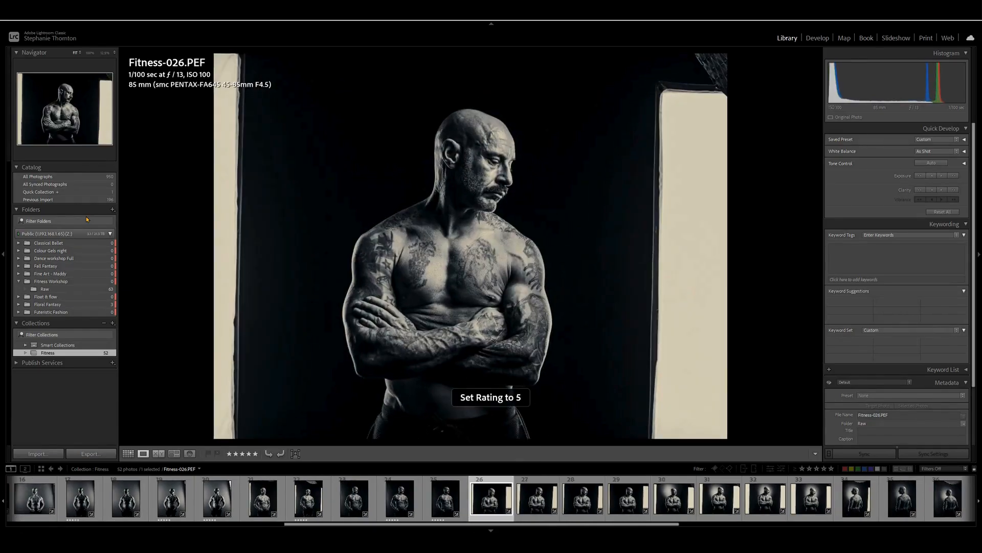
{"action": "key", "text": "Right"}
{"action": "key", "text": "Right"}
{"action": "key", "text": "Right"}
{"action": "key", "text": "5"}
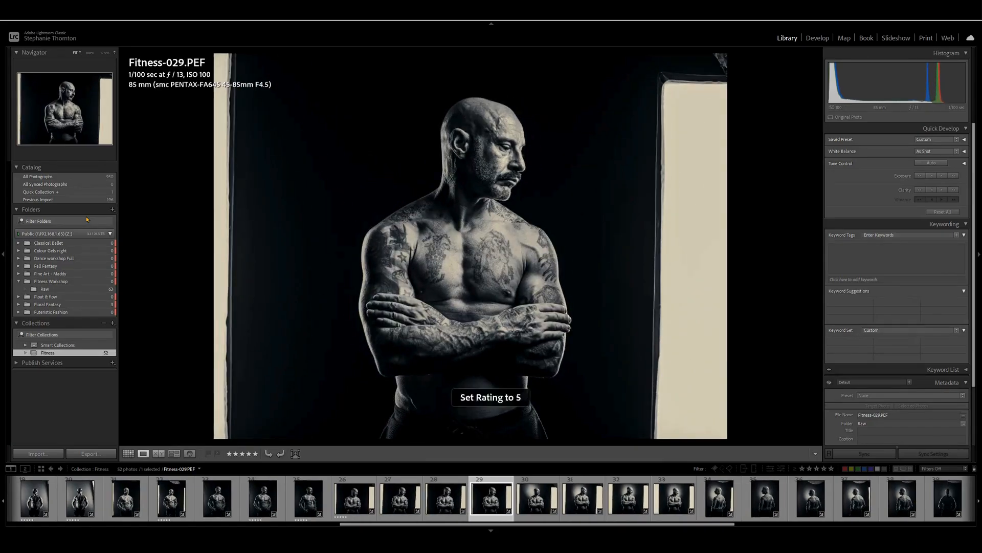
{"action": "key", "text": "Right"}
{"action": "key", "text": "Right"}
{"action": "key", "text": "Right"}
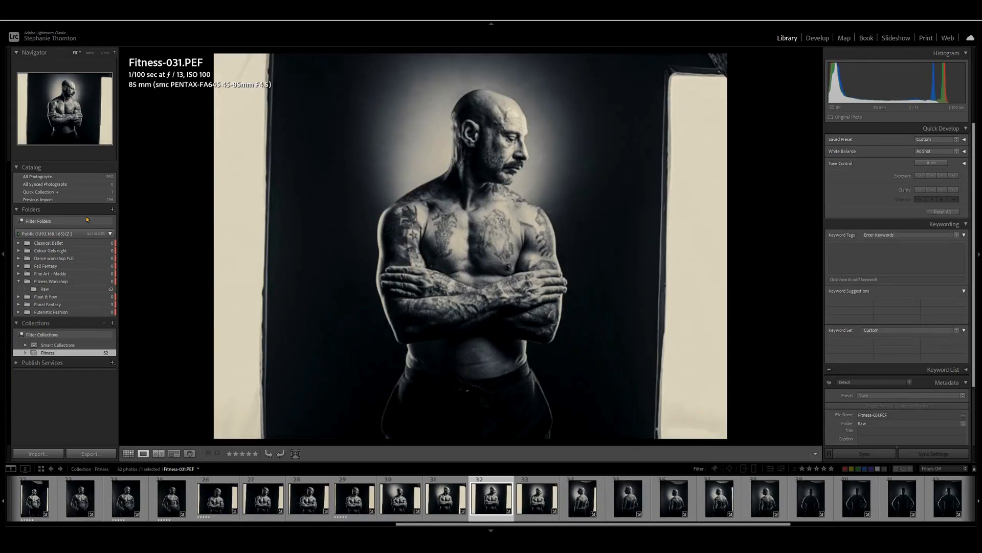
{"action": "key", "text": "Right"}
{"action": "key", "text": "5"}
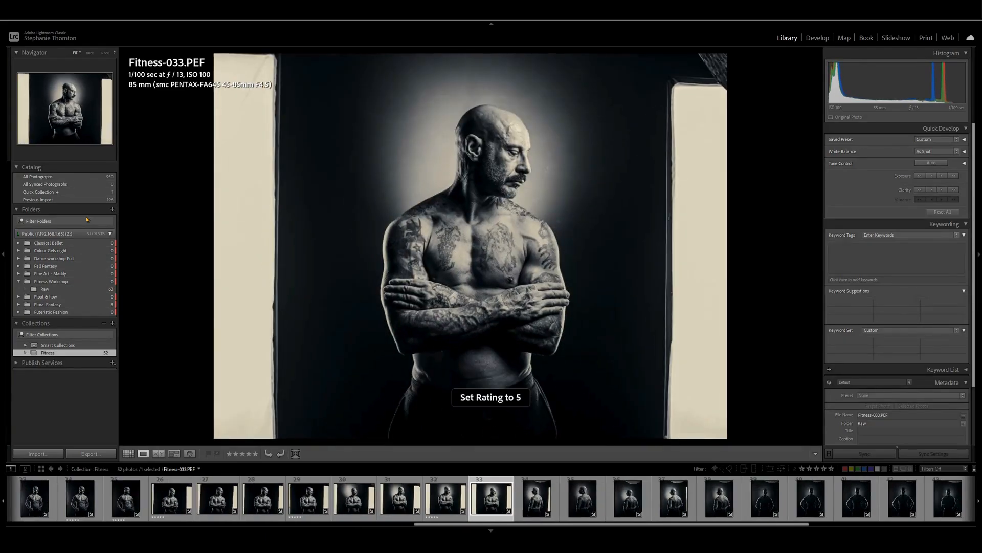
Step: Rate the back view Fitness-038 and the hands-on-hips silhouette Fitness-041 five stars
{"action": "key", "text": "Right"}
{"action": "key", "text": "Right"}
{"action": "key", "text": "Right"}
{"action": "key", "text": "Right"}
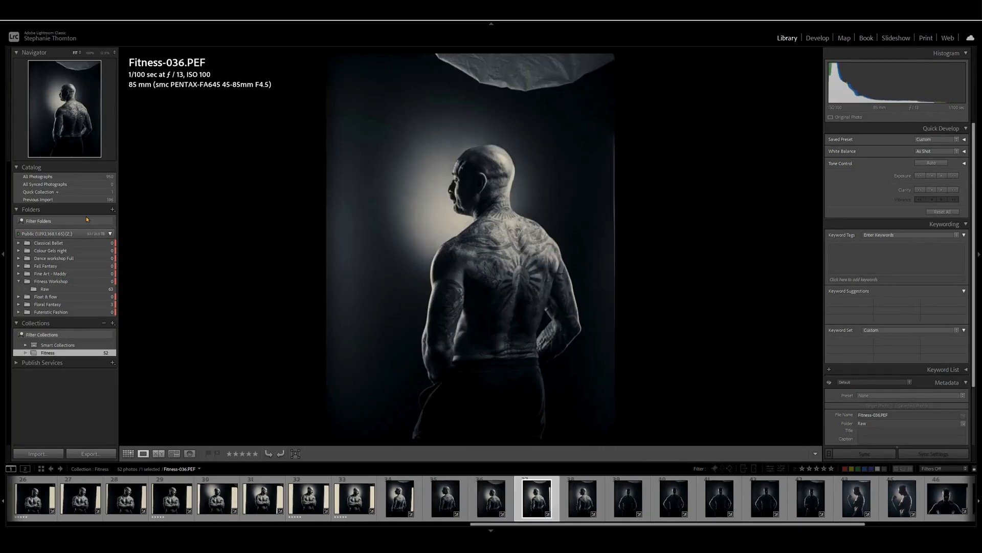
{"action": "key", "text": "Right"}
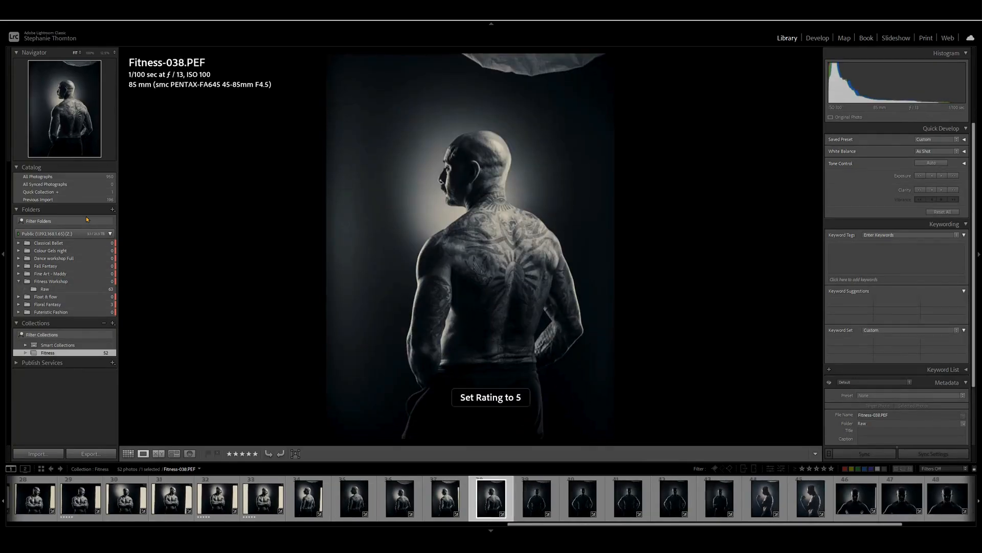
{"action": "key", "text": "Right"}
{"action": "key", "text": "Right"}
{"action": "key", "text": "Right"}
{"action": "key", "text": "Right"}
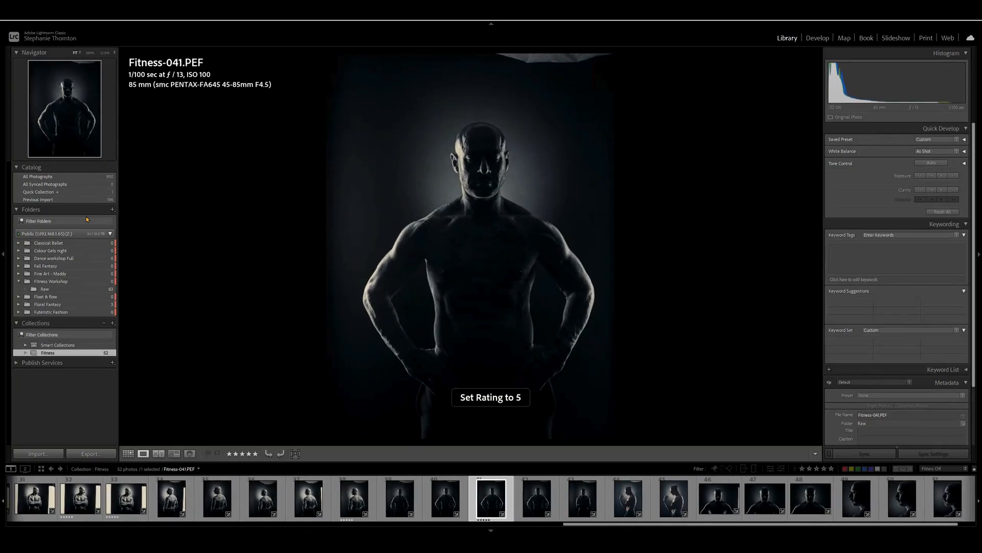
Step: Rate the crossed-arms silhouette Fitness-043 and the warm-toned raised-fist portrait Fitness-051 five stars
{"action": "key", "text": "Right"}
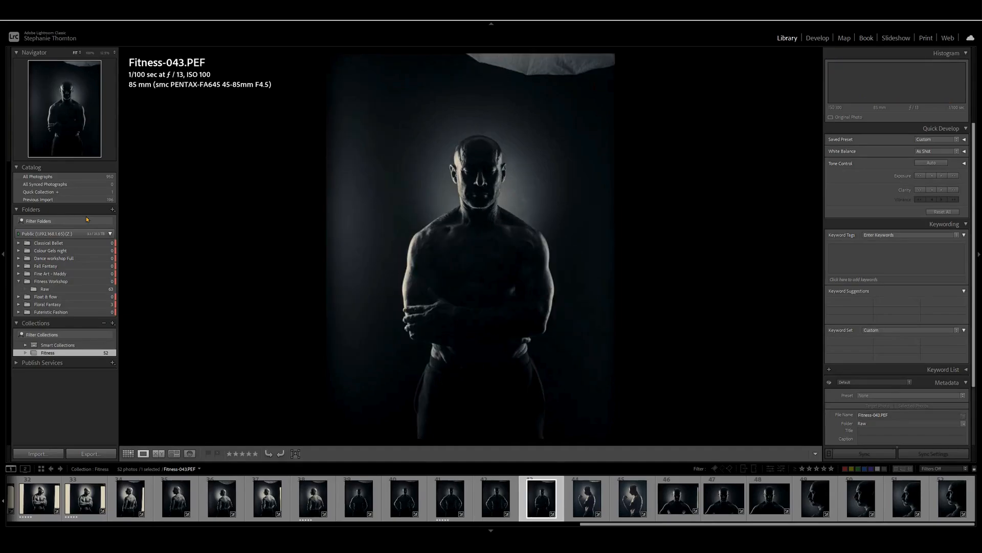
{"action": "key", "text": "Right"}
{"action": "key", "text": "Left"}
{"action": "key", "text": "5"}
{"action": "key", "text": "Right"}
{"action": "key", "text": "Right"}
{"action": "key", "text": "Right"}
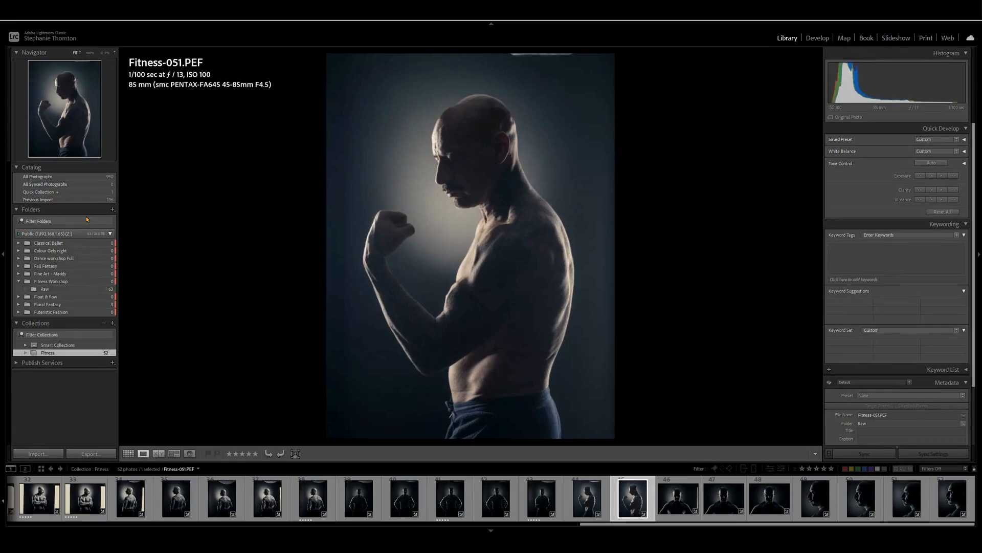
{"action": "key", "text": "Right"}
{"action": "key", "text": "Right"}
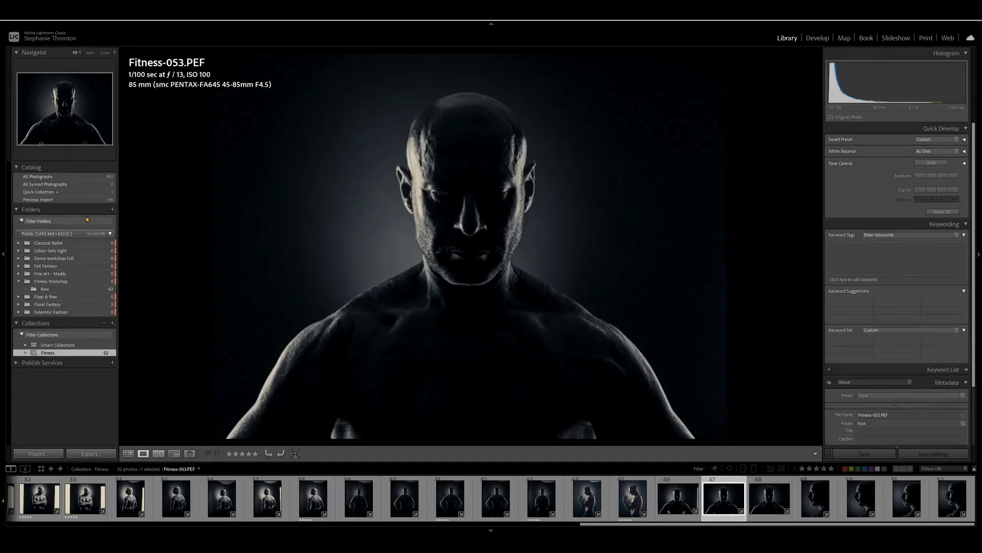
Step: Give all three frontal head-and-shoulders silhouettes, Fitness-052, Fitness-053 and Fitness-054, five stars
{"action": "key", "text": "Right"}
{"action": "key", "text": "5"}
{"action": "key", "text": "Left"}
{"action": "key", "text": "5"}
{"action": "key", "text": "Left"}
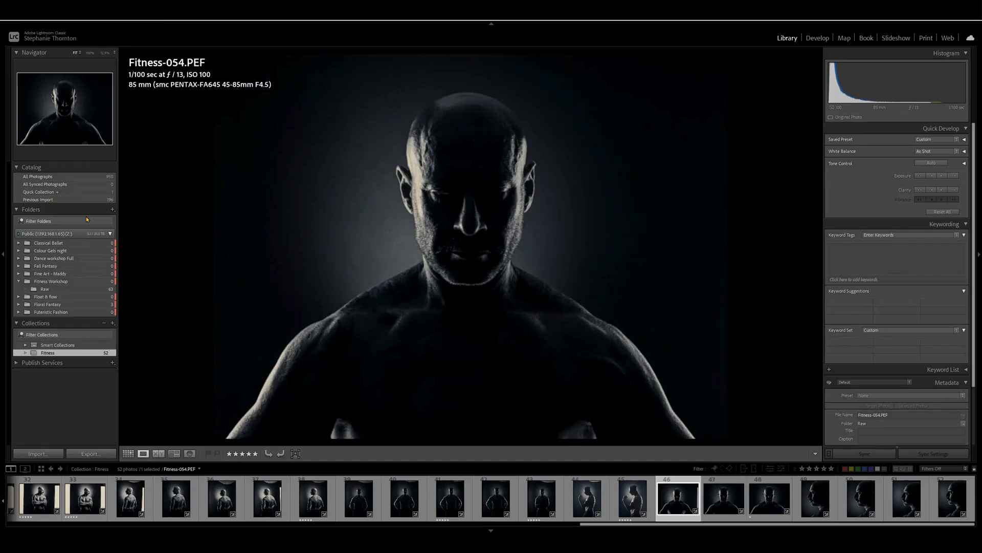
{"action": "key", "text": "5"}
{"action": "key", "text": "Right"}
{"action": "key", "text": "Right"}
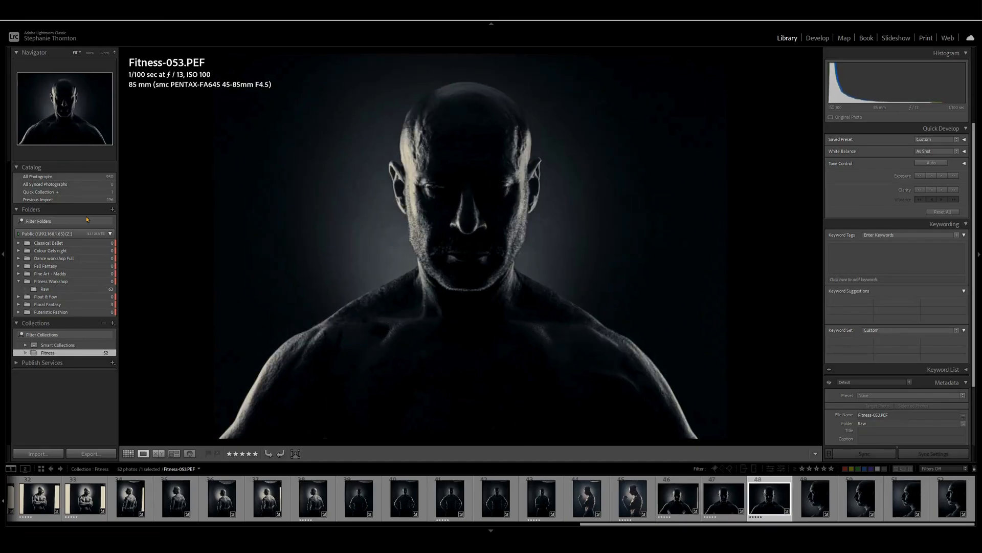
Step: Compare the profile close-ups from Fitness-055 onward, rate Fitness-058 five stars and return to the grid view
{"action": "key", "text": "Right"}
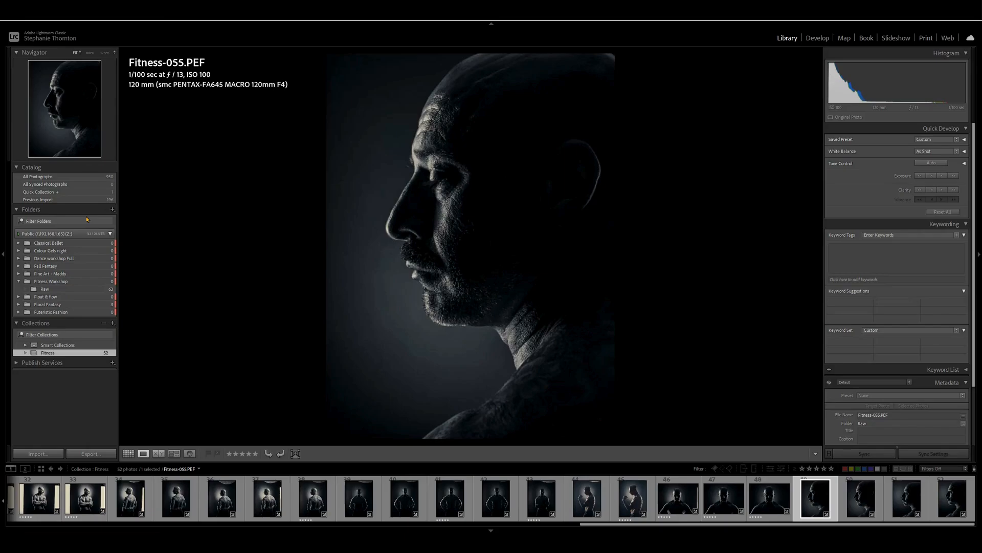
{"action": "key", "text": "Right"}
{"action": "key", "text": "Right"}
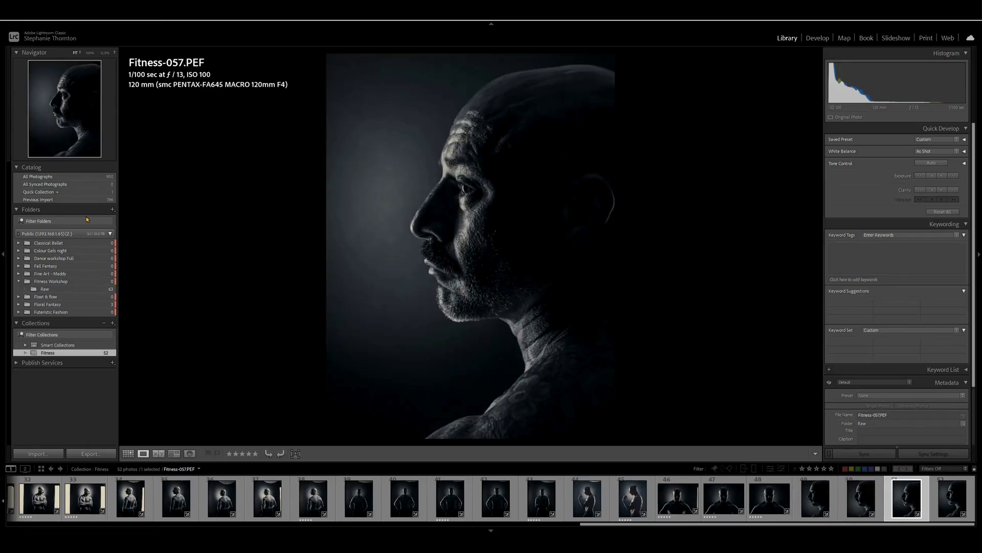
{"action": "key", "text": "Left"}
{"action": "key", "text": "Right"}
{"action": "key", "text": "Right"}
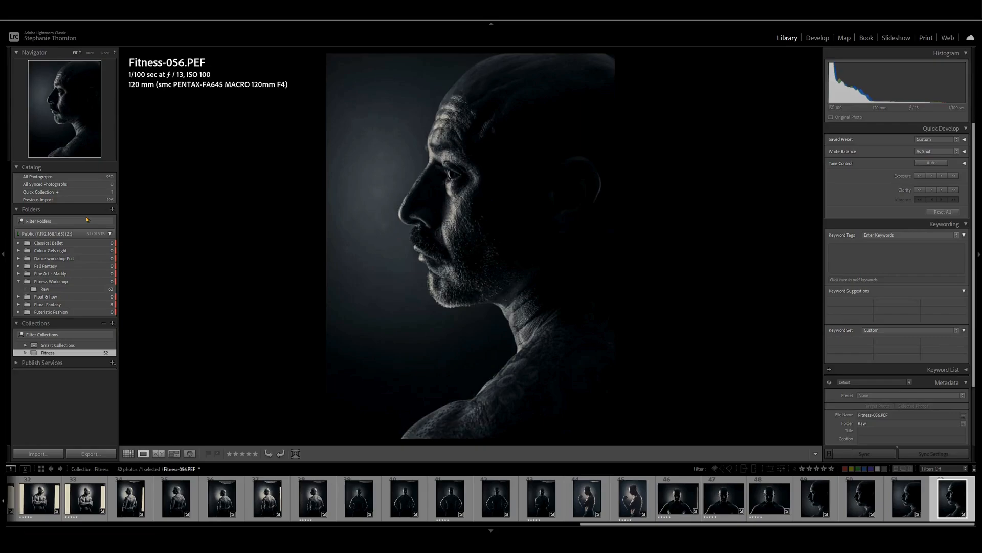
{"action": "key", "text": "g"}
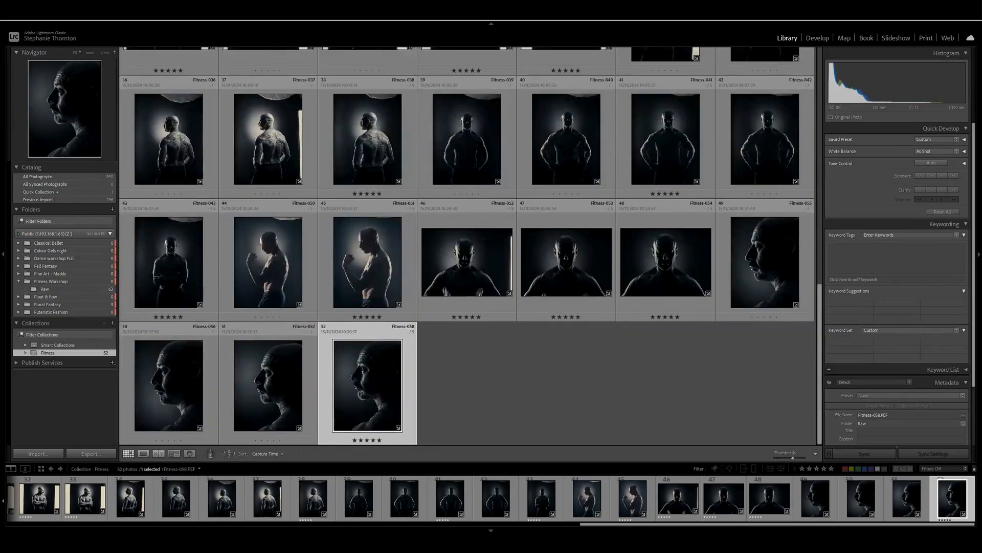
Step: Filter the Fitness collection to show only photos rated five stars
{"action": "left_click", "coordinate": [833, 469]}
{"action": "left_click", "coordinate": [832, 469]}
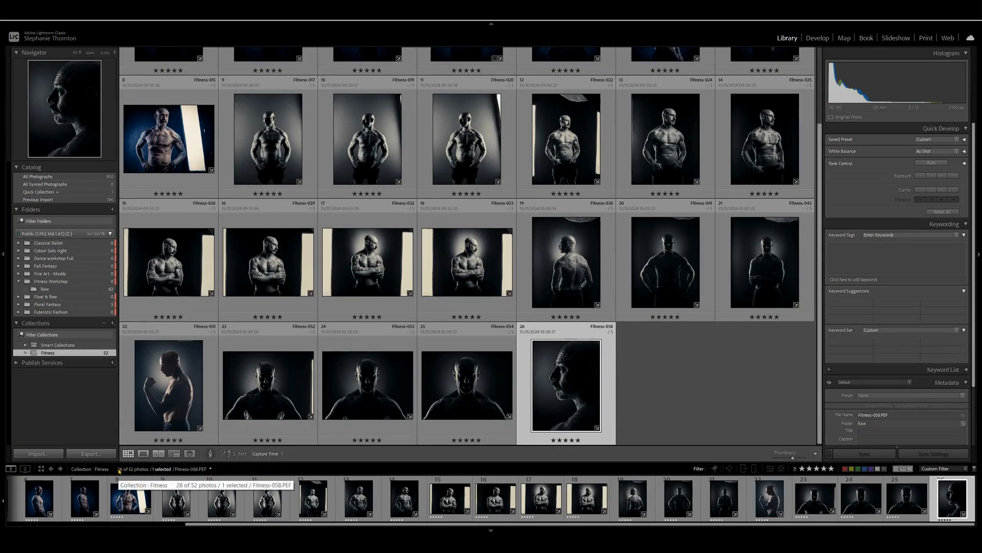
Step: Open Fitness-002 from the filtered photos at full view and set its rating to four stars
{"action": "left_click_drag", "start_coordinate": [820, 355], "coordinate": [819, 274]}
{"action": "left_click", "coordinate": [178, 128]}
{"action": "double_click", "coordinate": [178, 128]}
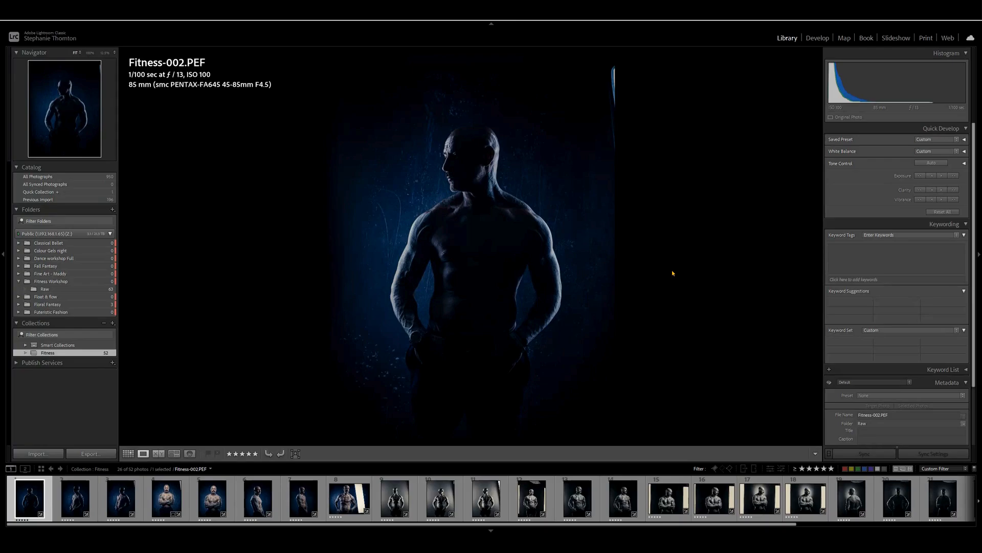
{"action": "key", "text": "4"}
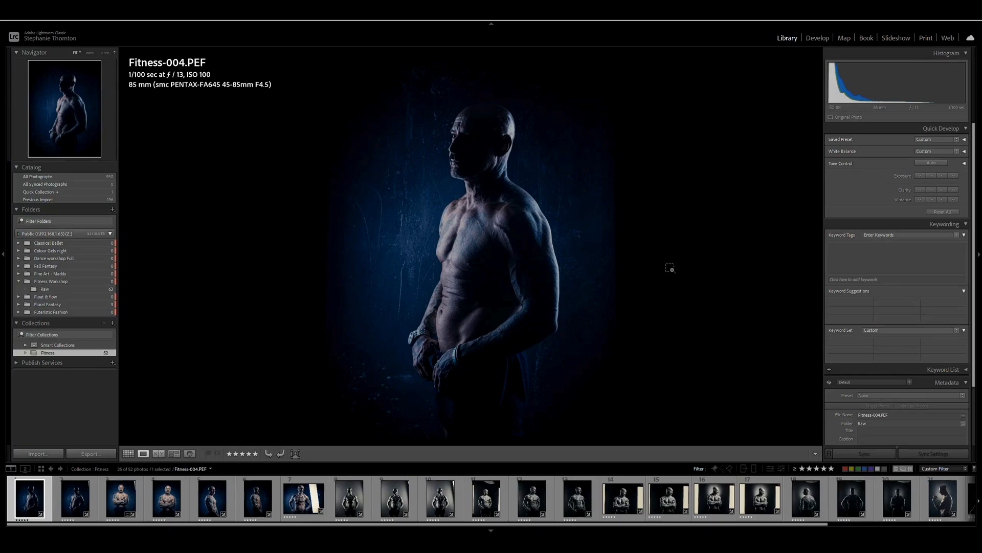
Step: Undo the rating change on Fitness-002, compare it with Fitness-004 and reopen Fitness-002
{"action": "key", "text": "ctrl+z"}
{"action": "left_click", "coordinate": [76, 498]}
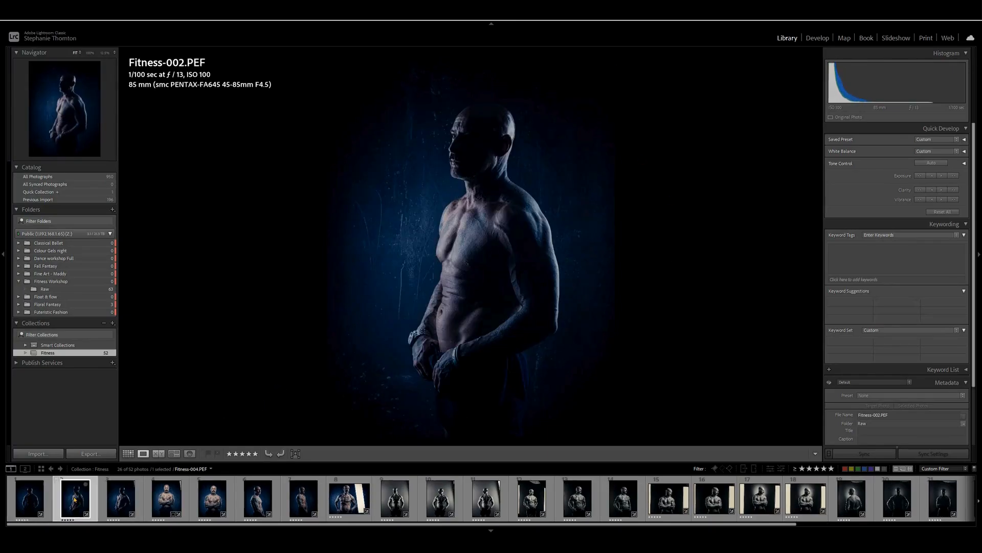
{"action": "left_click", "coordinate": [37, 500]}
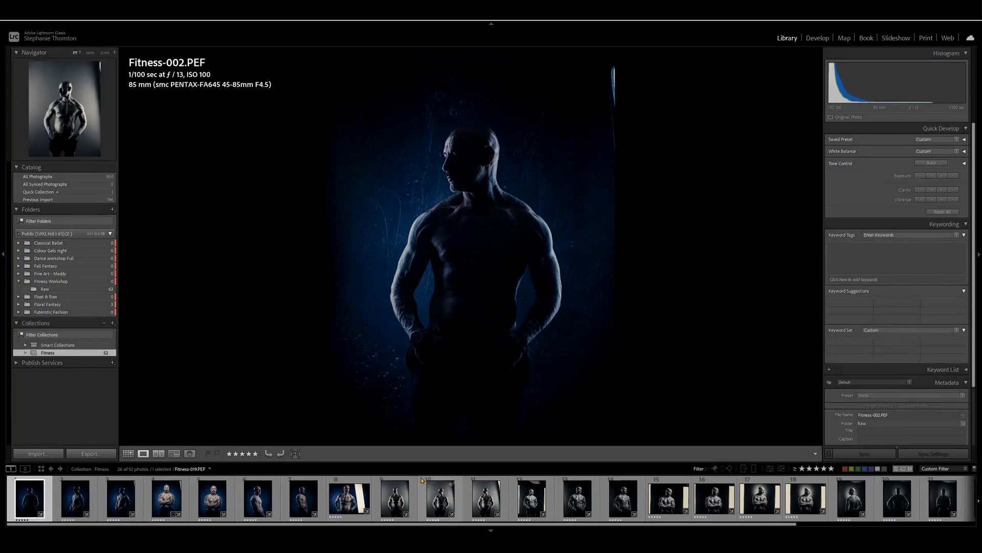
Step: Develop Fitness-002 with exposure raised to +0.67 and convert it to black and white
{"action": "key", "text": "d"}
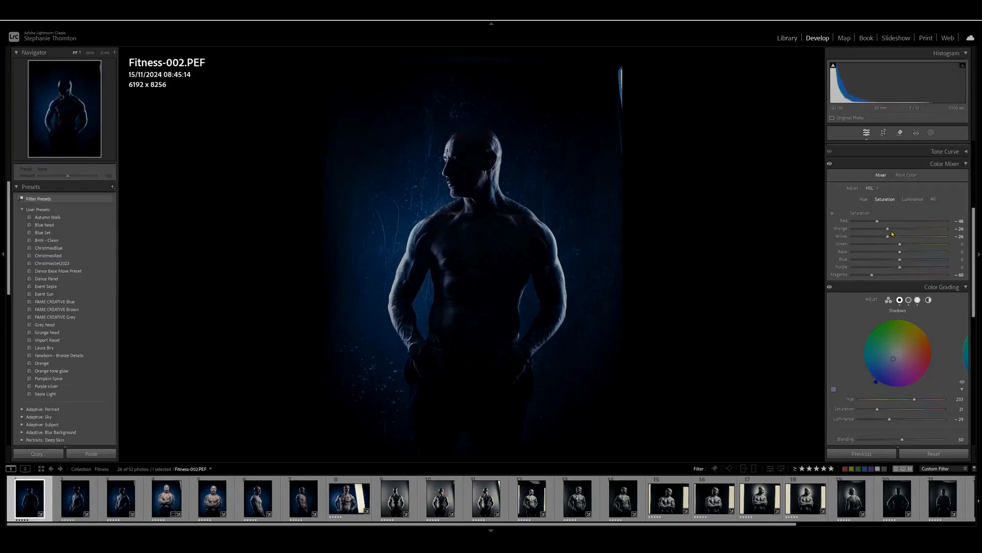
{"action": "scroll", "coordinate": [972, 234], "scroll_direction": "up", "scroll_amount": 5}
{"action": "left_click_drag", "start_coordinate": [904, 228], "coordinate": [909, 231]}
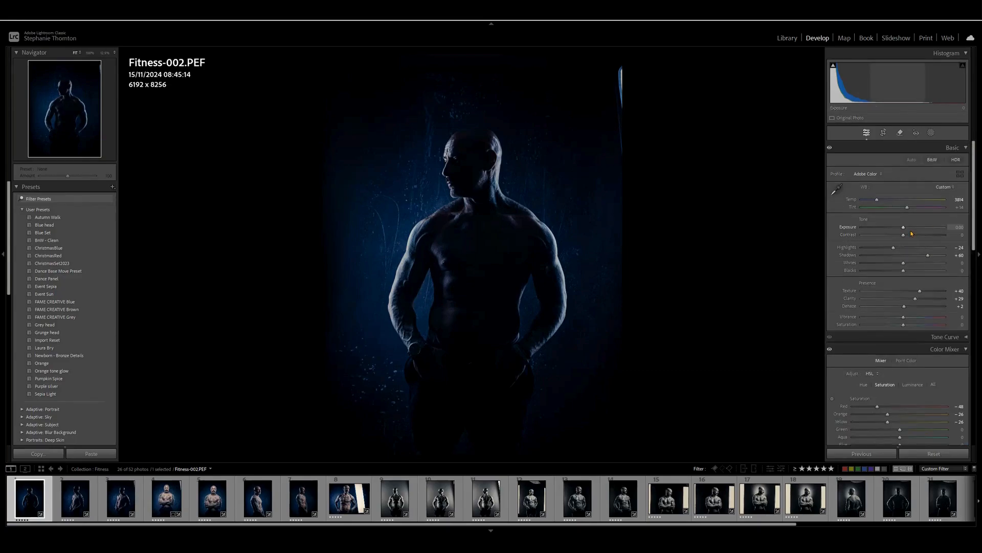
{"action": "key", "text": "v"}
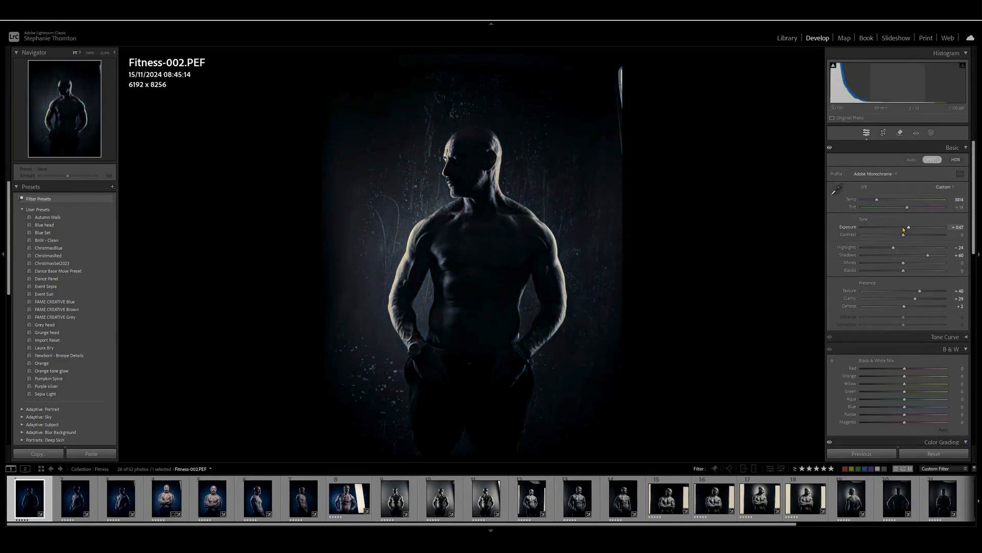
Step: Set Fitness-002's highlights to -59, shadows to +97 and exposure to +1.34, and crop and straighten the photo
{"action": "left_click_drag", "start_coordinate": [893, 247], "coordinate": [879, 247]}
{"action": "left_click", "coordinate": [944, 256]}
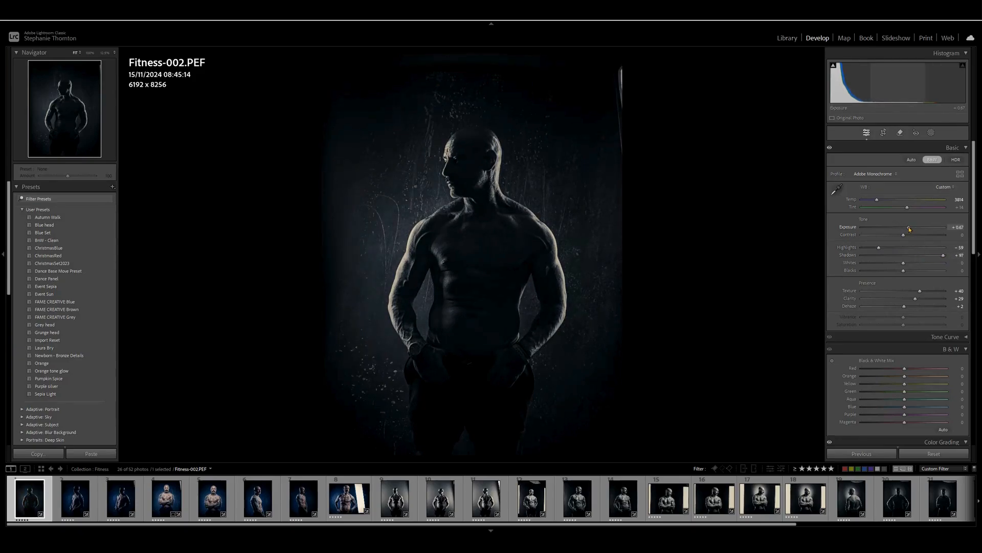
{"action": "key", "text": "r"}
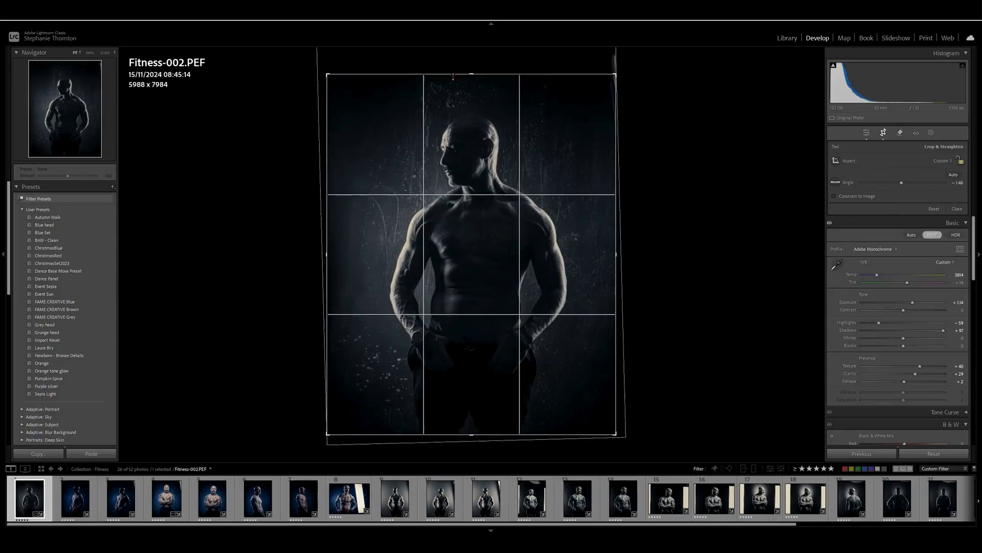
Step: Clear the star ratings of Fitness-004, the photo after it and Fitness-010, and tighten the crop of Fitness-008
{"action": "left_click", "coordinate": [81, 492]}
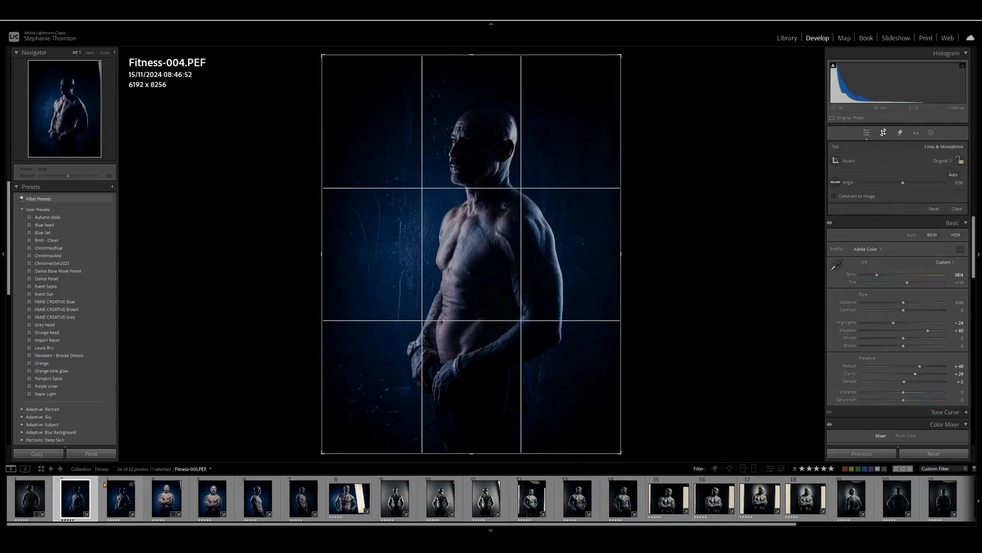
{"action": "key", "text": "0"}
{"action": "key", "text": "0"}
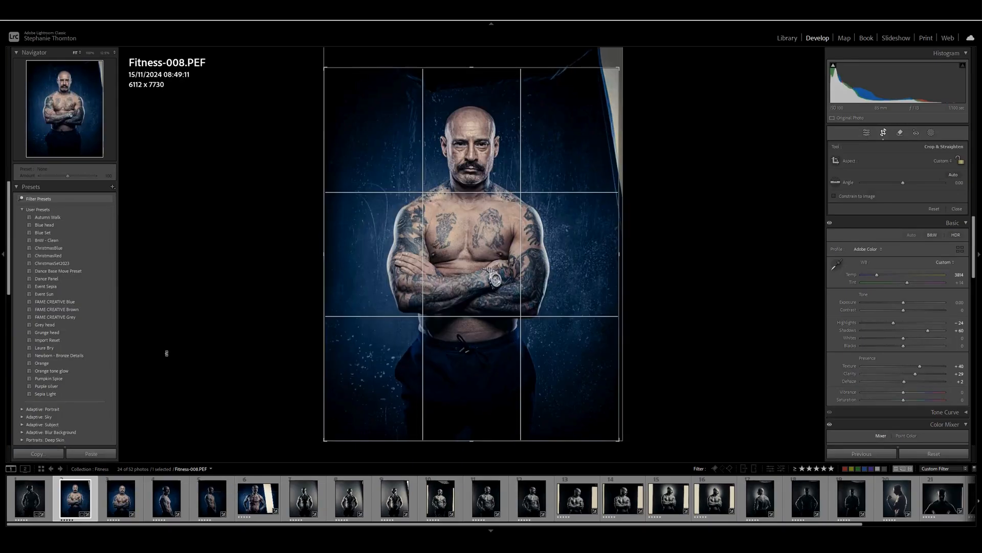
{"action": "key", "text": "Right"}
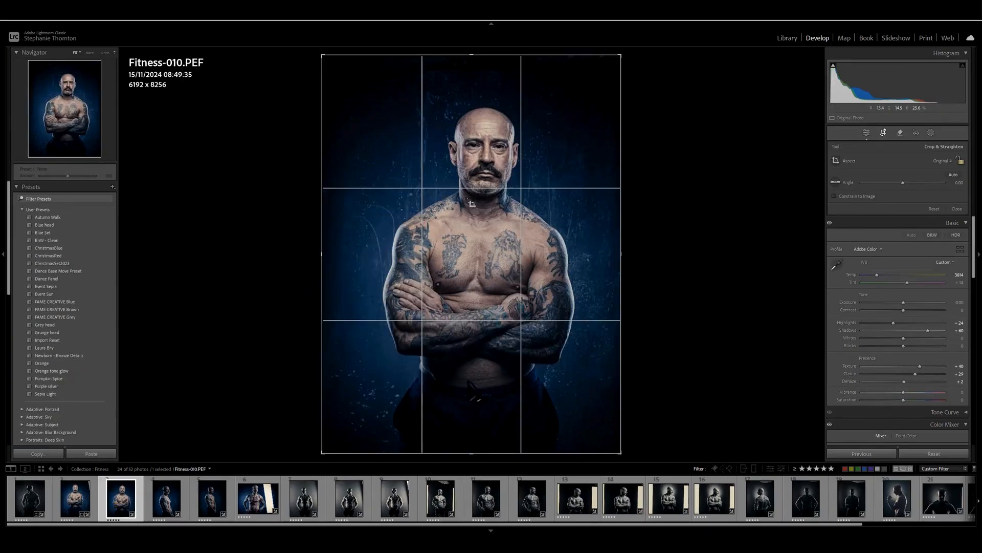
{"action": "key", "text": "0"}
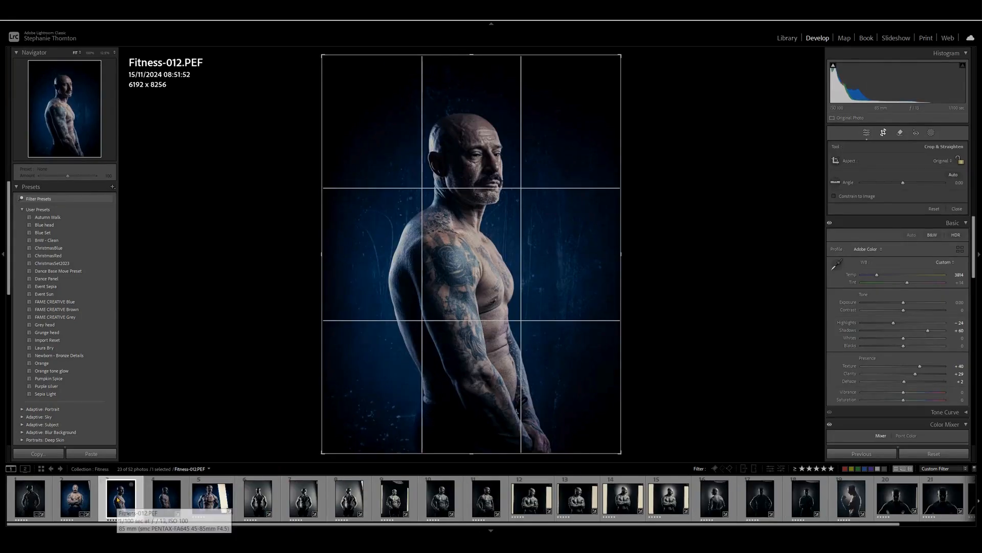
Step: Crop Fitness-012 to a 1 x 1 square straightened by 3.96°, set its vibrance to -28 and raise its exposure
{"action": "left_click", "coordinate": [150, 504]}
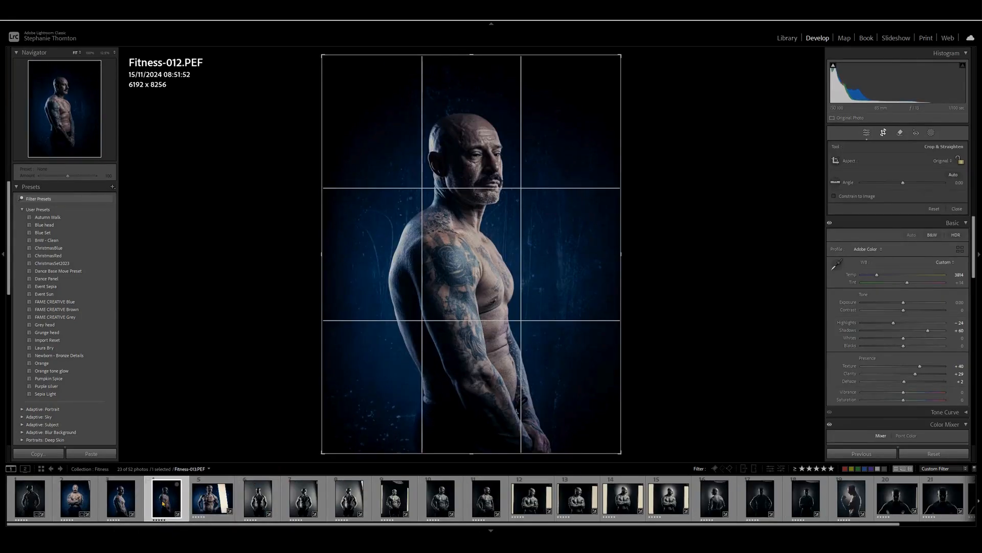
{"action": "left_click", "coordinate": [136, 508]}
{"action": "mouse_move", "coordinate": [340, 96]}
{"action": "left_mouse_down"}
{"action": "mouse_move", "coordinate": [602, 382]}
{"action": "mouse_move", "coordinate": [564, 408]}
{"action": "left_mouse_up"}
{"action": "left_click_drag", "start_coordinate": [535, 334], "coordinate": [532, 340]}
{"action": "left_click", "coordinate": [943, 160]}
{"action": "left_click", "coordinate": [926, 199]}
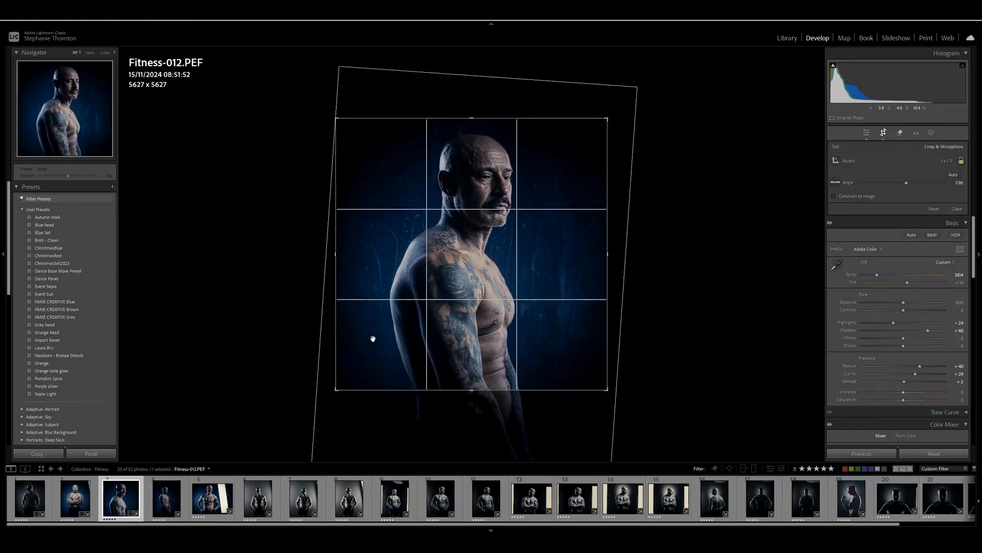
{"action": "left_click_drag", "start_coordinate": [342, 124], "coordinate": [323, 105]}
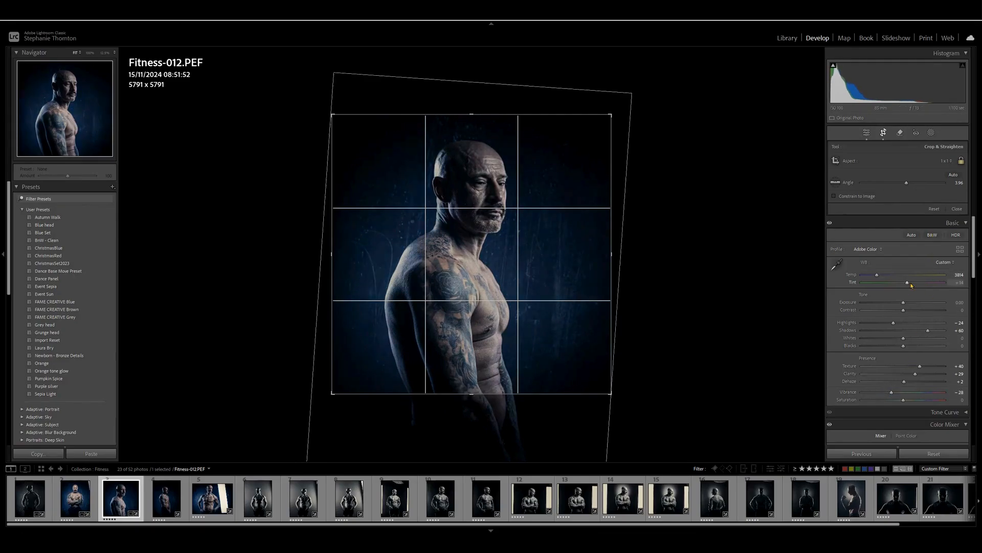
{"action": "left_click_drag", "start_coordinate": [903, 302], "coordinate": [907, 304]}
Step: Crop Fitness-015 to the 4 x 5 / 8 x 10 ratio around the torso, rotated by -1.81°, and raise its exposure slightly
{"action": "left_click", "coordinate": [180, 497]}
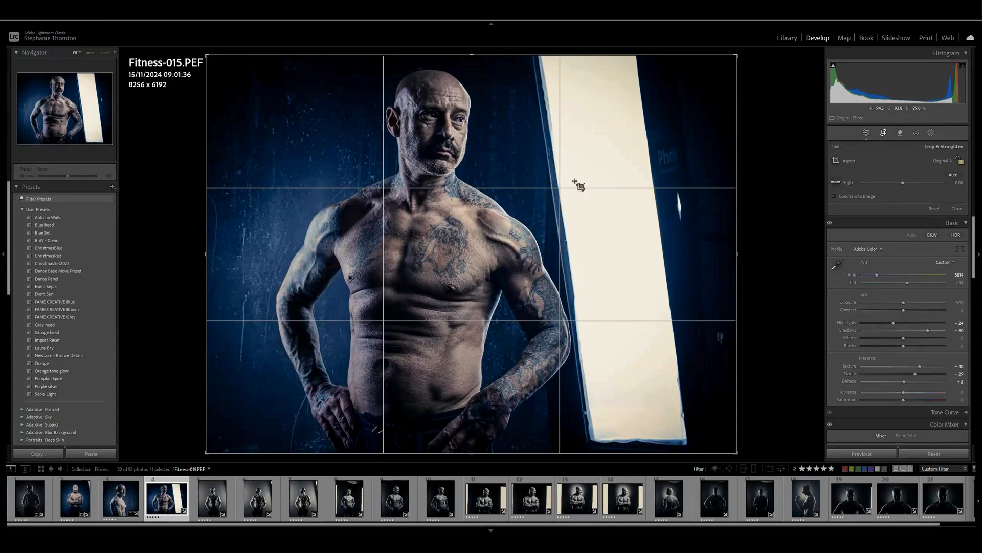
{"action": "left_click", "coordinate": [943, 160]}
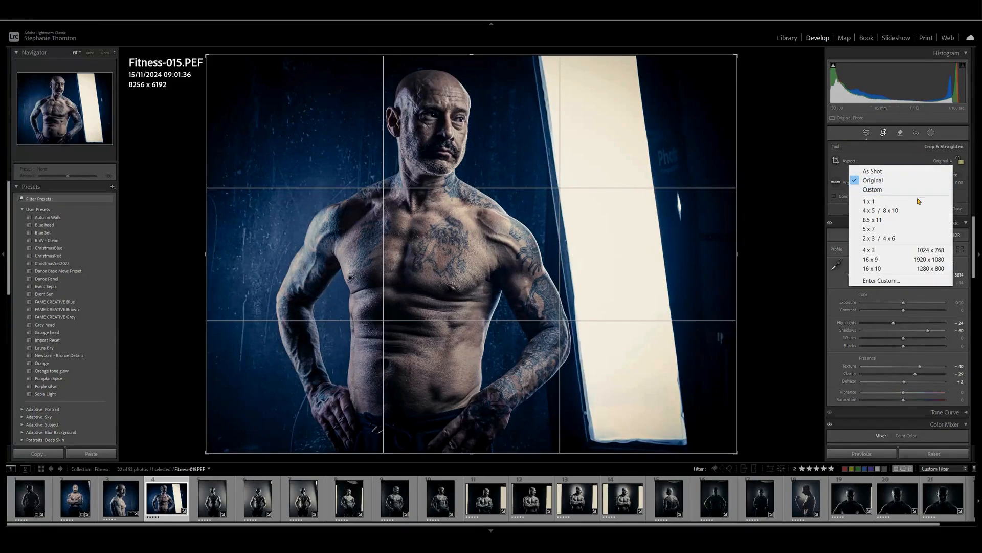
{"action": "left_click", "coordinate": [901, 201]}
{"action": "left_click_drag", "start_coordinate": [536, 245], "coordinate": [558, 244]}
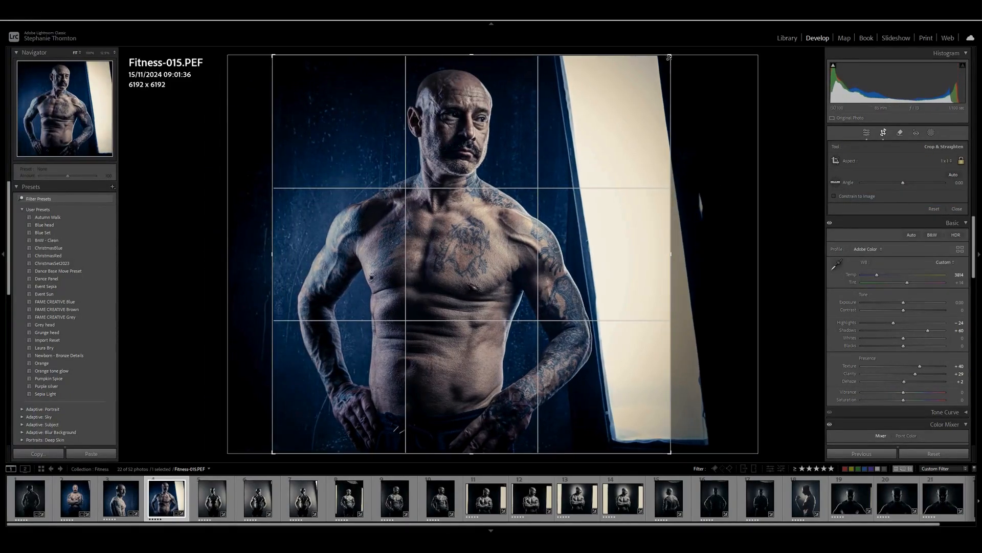
{"action": "left_click_drag", "start_coordinate": [535, 321], "coordinate": [507, 376]}
{"action": "left_click", "coordinate": [943, 161]}
{"action": "left_click", "coordinate": [901, 209]}
{"action": "mouse_move", "coordinate": [616, 433]}
{"action": "left_mouse_down"}
{"action": "mouse_move", "coordinate": [607, 423]}
{"action": "mouse_move", "coordinate": [626, 430]}
{"action": "left_mouse_up"}
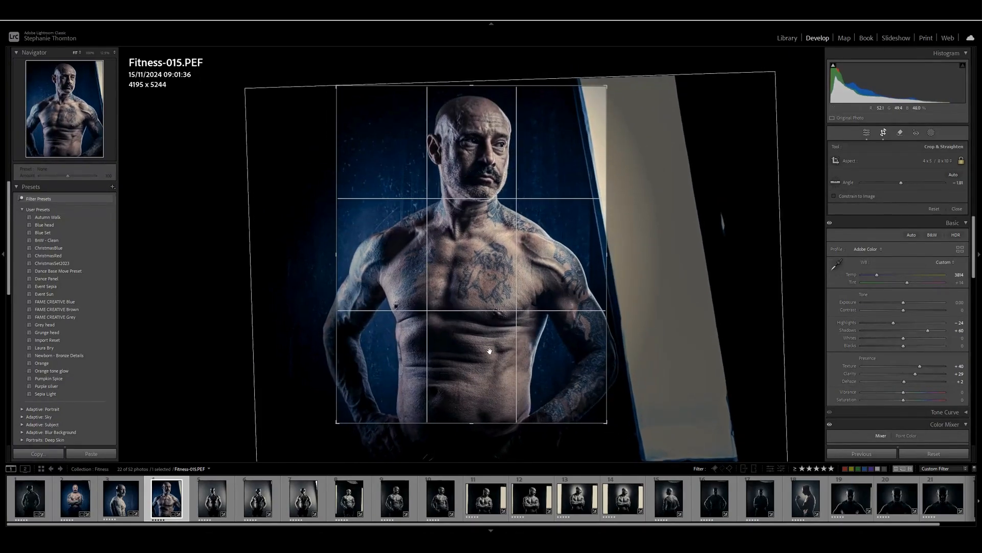
{"action": "left_click_drag", "start_coordinate": [904, 303], "coordinate": [906, 303]}
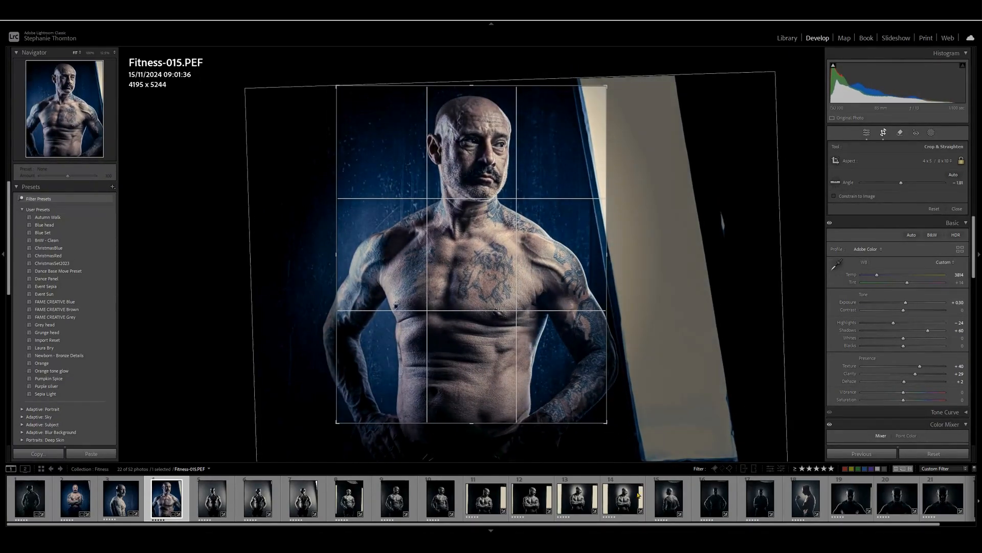
Step: Compare Fitness-019 with Fitness-020 and trim the empty space above the head in Fitness-020
{"action": "left_click", "coordinate": [257, 499]}
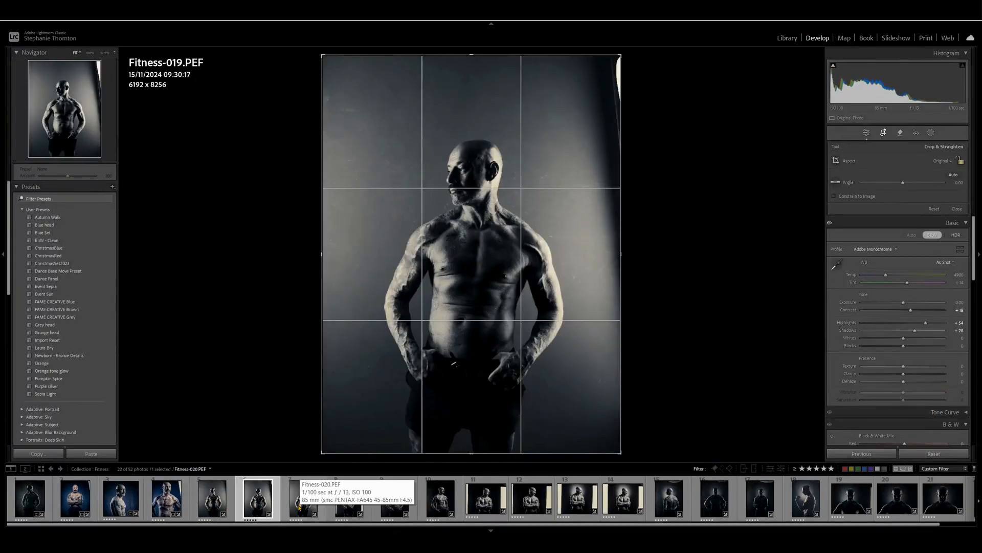
{"action": "left_click", "coordinate": [300, 506]}
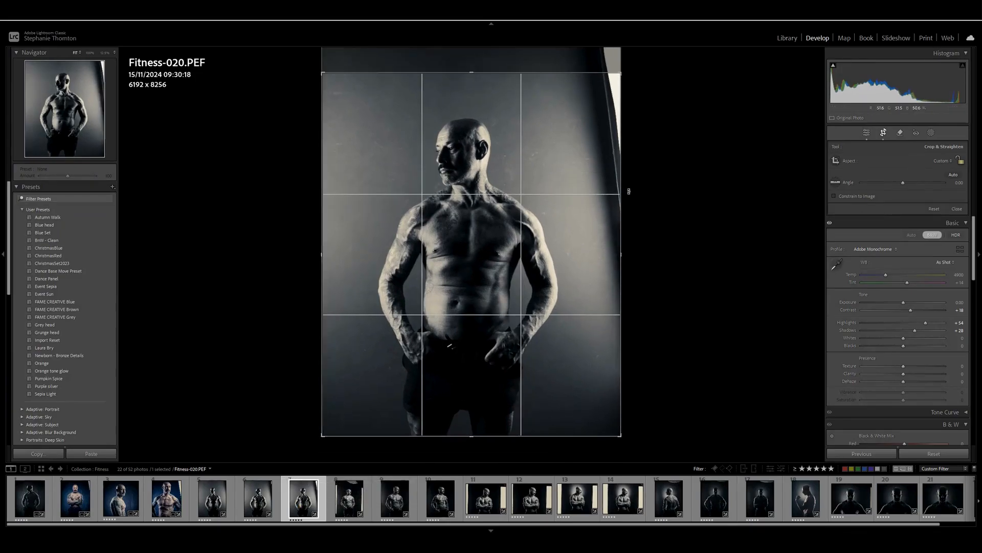
{"action": "left_click", "coordinate": [219, 508]}
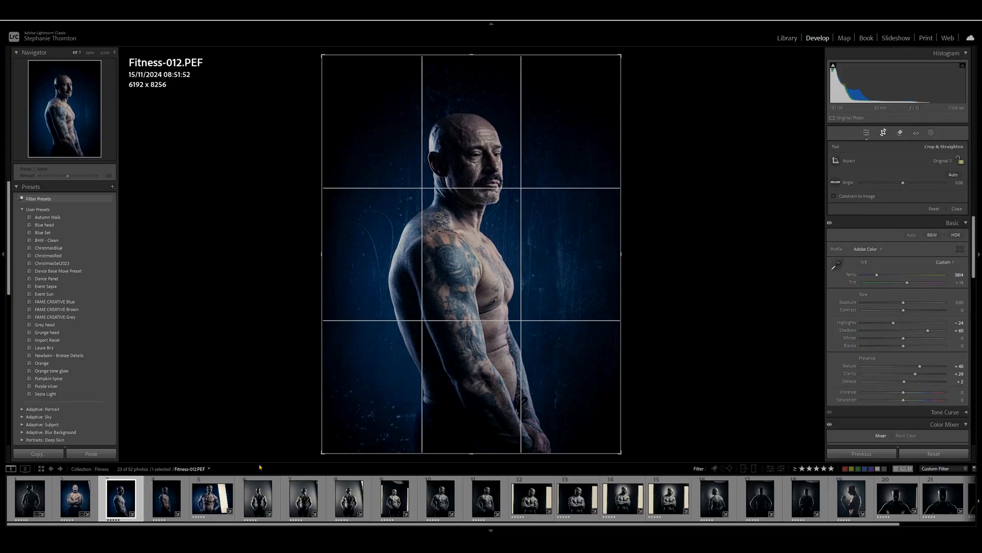
Step: Compare Fitness-012 with Fitness-013, and crop Fitness-012 to a 1 x 1 square of about 5791 pixels, straightened by 3.96°
{"action": "key", "text": "Right"}
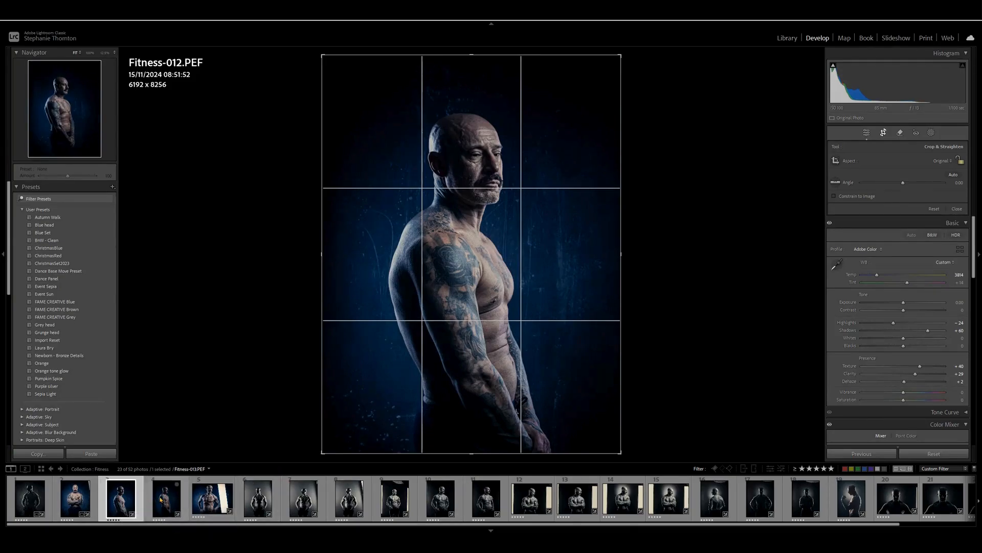
{"action": "key", "text": "Left"}
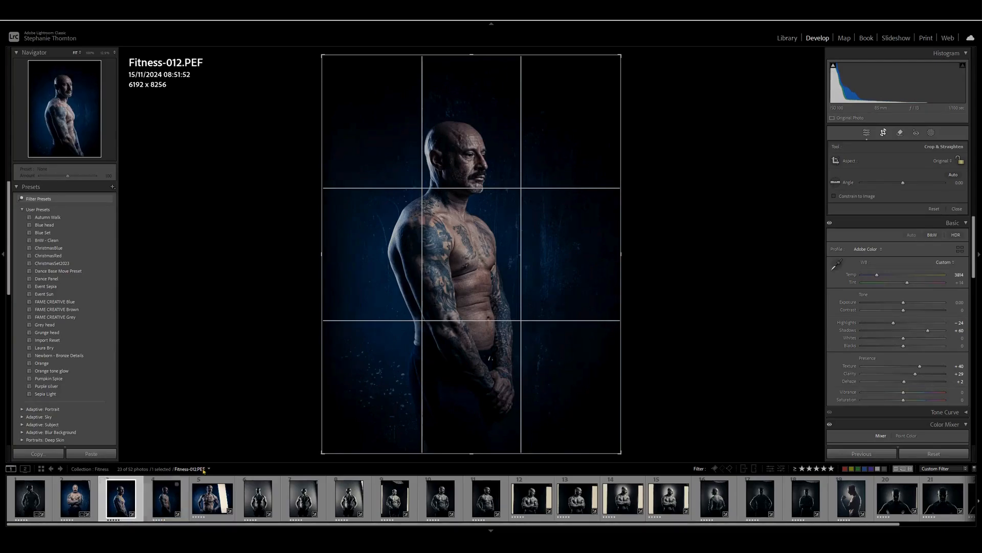
{"action": "left_click_drag", "start_coordinate": [341, 96], "coordinate": [582, 428]}
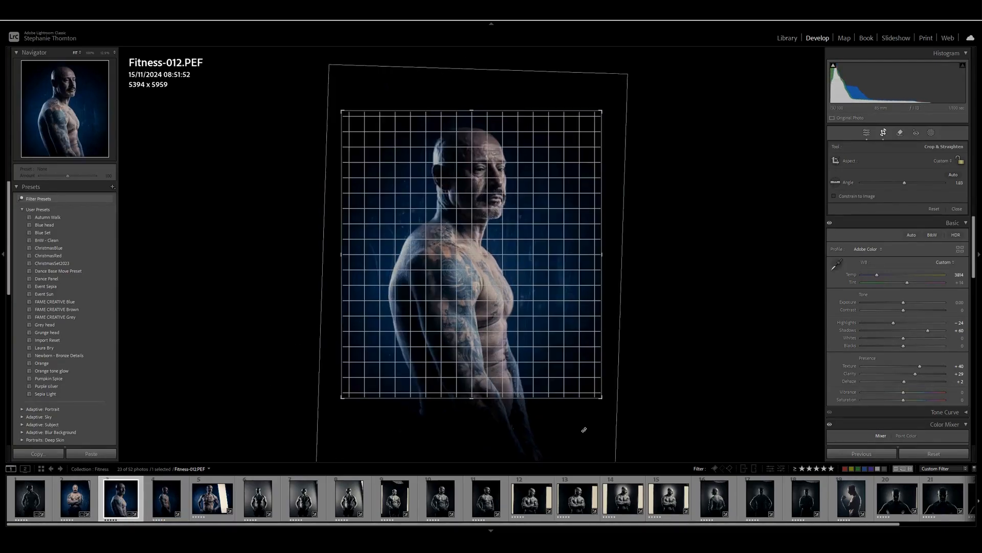
{"action": "left_click", "coordinate": [943, 161]}
{"action": "left_click", "coordinate": [901, 190]}
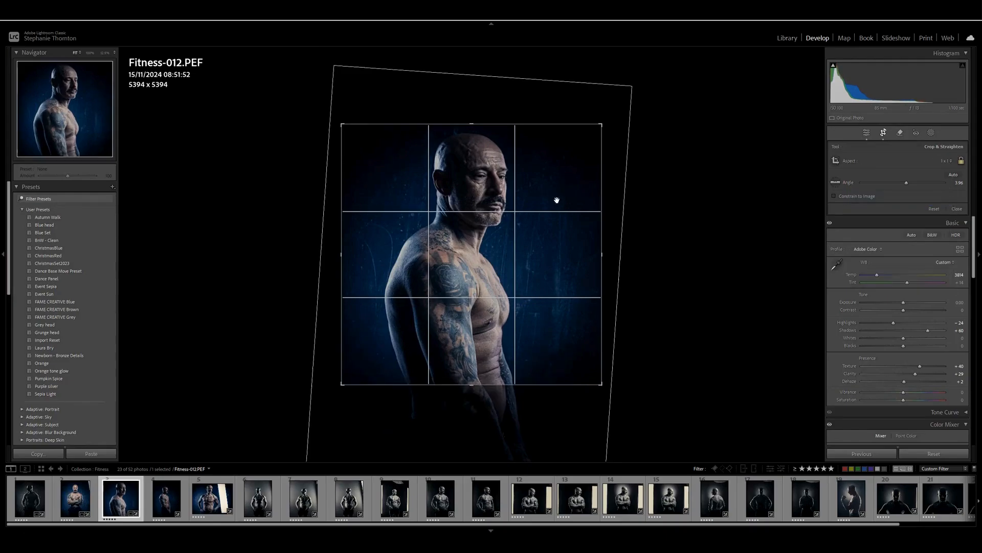
{"action": "left_click_drag", "start_coordinate": [369, 336], "coordinate": [362, 342]}
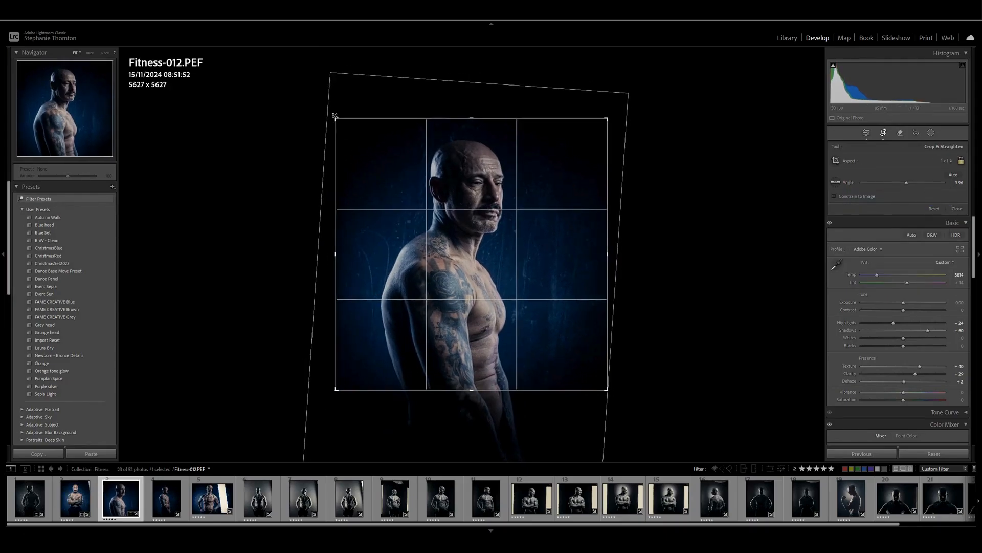
{"action": "left_click_drag", "start_coordinate": [334, 117], "coordinate": [327, 108]}
{"action": "left_click_drag", "start_coordinate": [524, 226], "coordinate": [525, 222]}
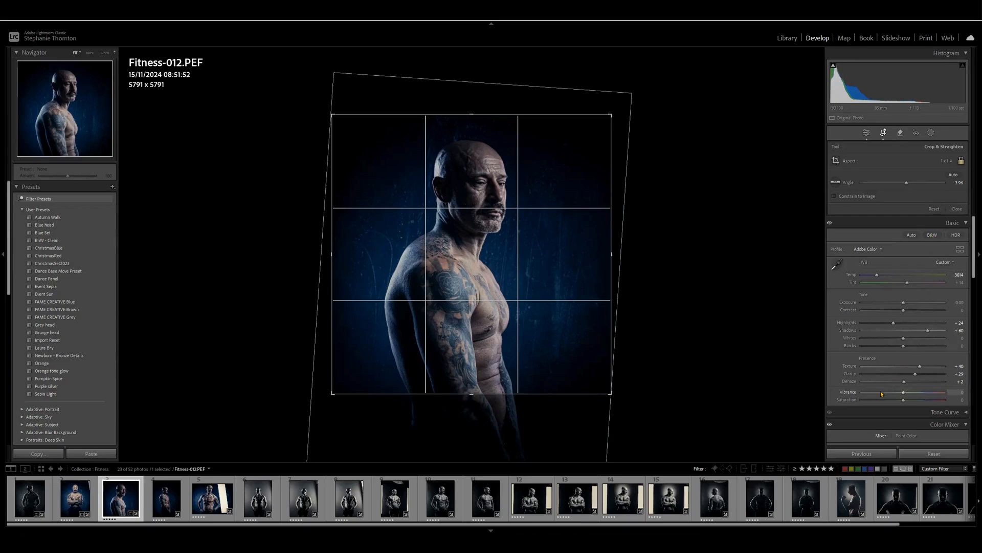
Step: Set Fitness-012's vibrance to -28 and exposure to +0.67, and rate Fitness-013 four stars
{"action": "left_click_drag", "start_coordinate": [903, 303], "coordinate": [909, 304]}
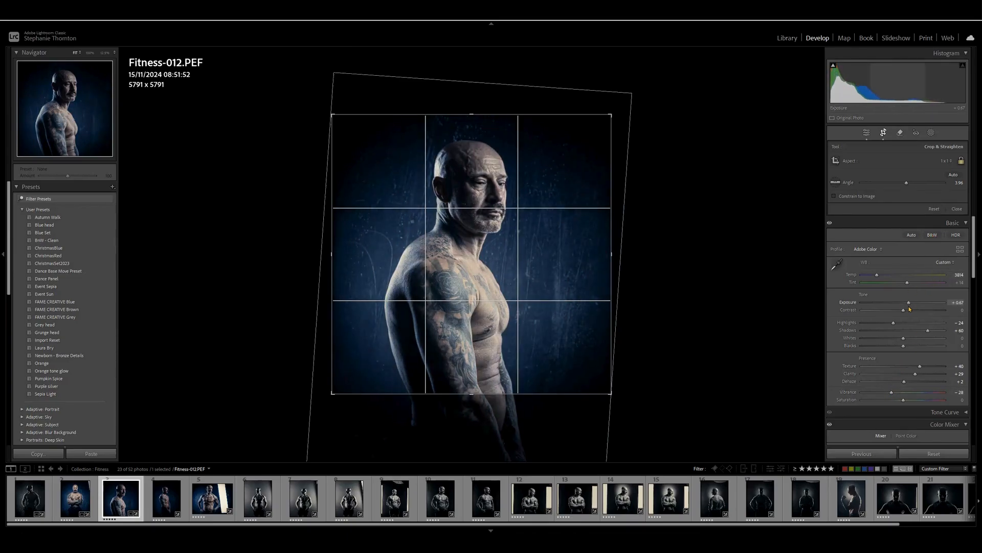
{"action": "left_click", "coordinate": [169, 498]}
{"action": "key", "text": "4"}
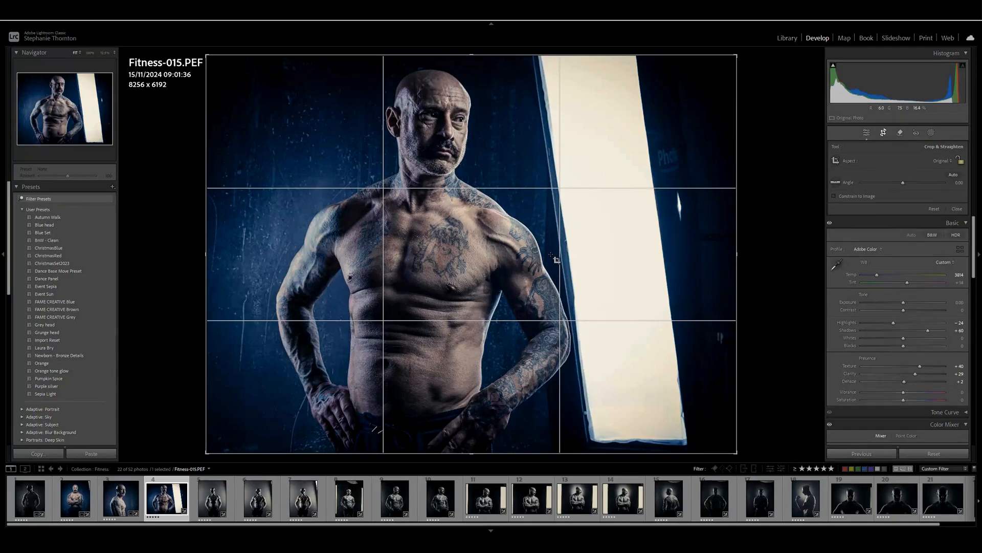
Step: Crop Fitness-015 to the 4 x 5 / 8 x 10 ratio at about 4195 x 5244 pixels, slightly rotated, and brighten its exposure a little
{"action": "left_click", "coordinate": [943, 161]}
{"action": "left_click", "coordinate": [865, 203]}
{"action": "left_click_drag", "start_coordinate": [524, 233], "coordinate": [547, 236]}
{"action": "left_click_drag", "start_coordinate": [536, 321], "coordinate": [537, 320]}
{"action": "left_click", "coordinate": [945, 161]}
{"action": "left_click", "coordinate": [905, 211]}
{"action": "left_click_drag", "start_coordinate": [671, 414], "coordinate": [555, 384]}
{"action": "left_click_drag", "start_coordinate": [904, 303], "coordinate": [907, 307]}
Step: Crop Fitness-020 to about 5921 x 7347 pixels, cutting off the bright corner, and clear the star rating of Fitness-019
{"action": "left_click", "coordinate": [212, 497]}
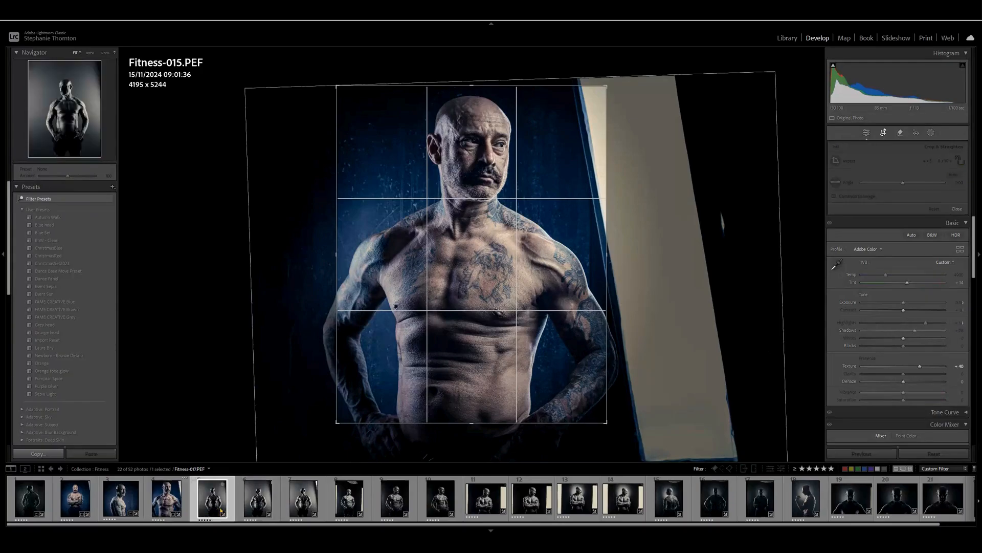
{"action": "left_click", "coordinate": [299, 506]}
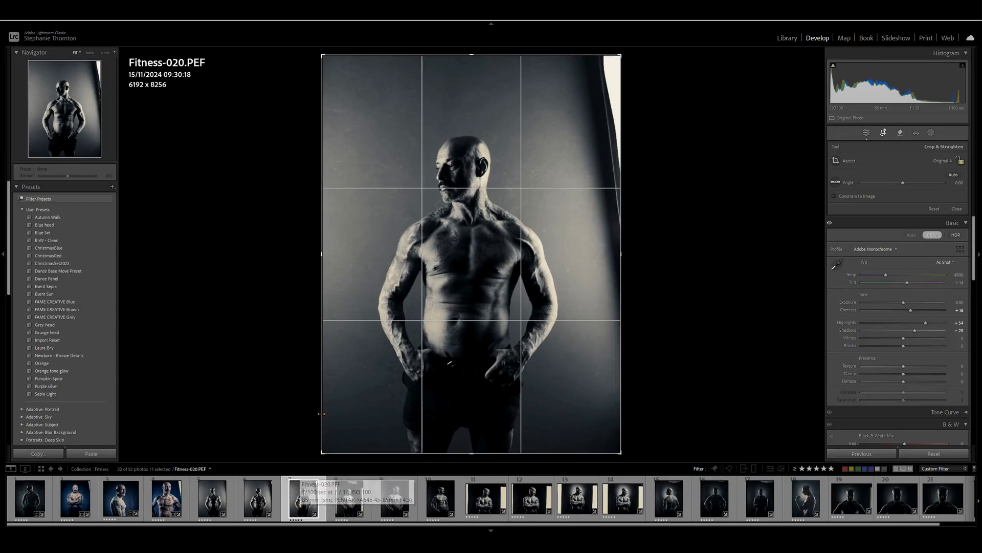
{"action": "left_click_drag", "start_coordinate": [472, 55], "coordinate": [471, 73]}
{"action": "left_click_drag", "start_coordinate": [620, 74], "coordinate": [614, 77]}
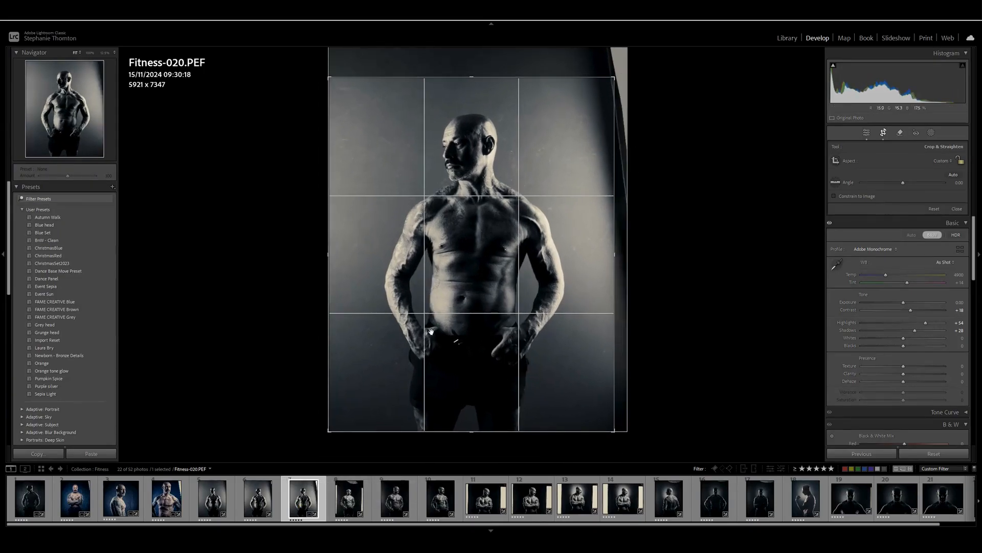
{"action": "left_click", "coordinate": [257, 499]}
{"action": "key", "text": "0"}
Step: Drop the remaining near-duplicate of Fitness-020 from the five-star set, and crop Fitness-024 to trim its left edge and top
{"action": "left_click", "coordinate": [261, 503]}
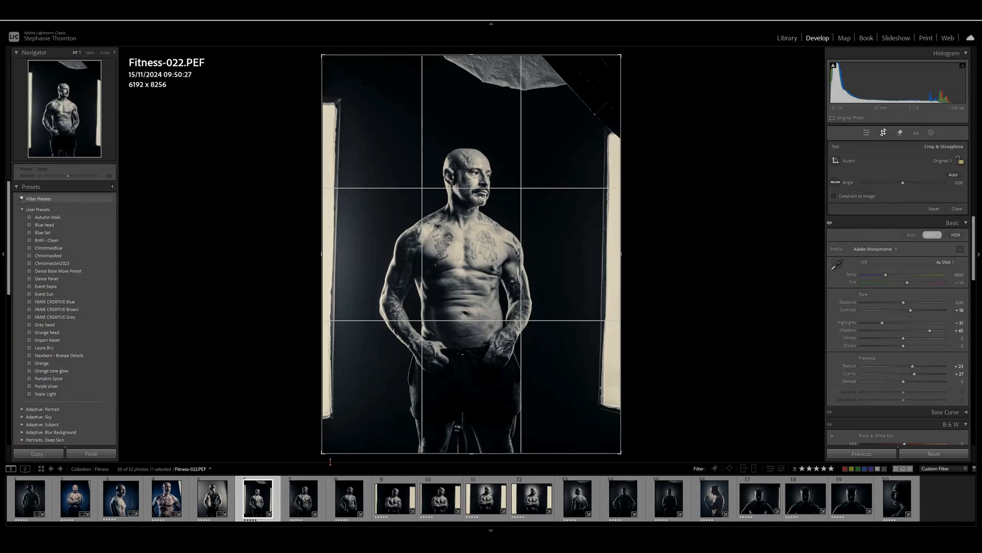
{"action": "left_click", "coordinate": [304, 497]}
{"action": "left_click", "coordinate": [348, 501]}
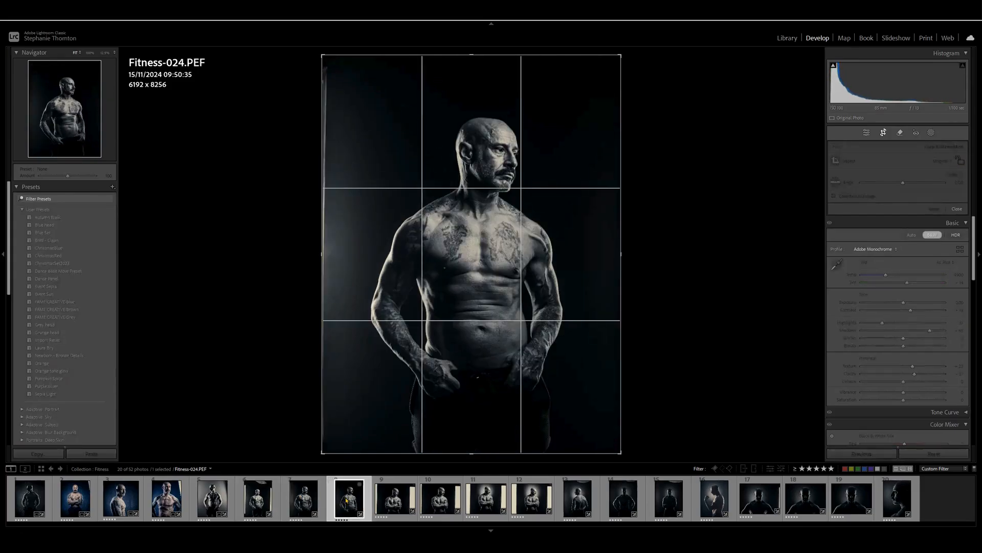
{"action": "left_click", "coordinate": [291, 503]}
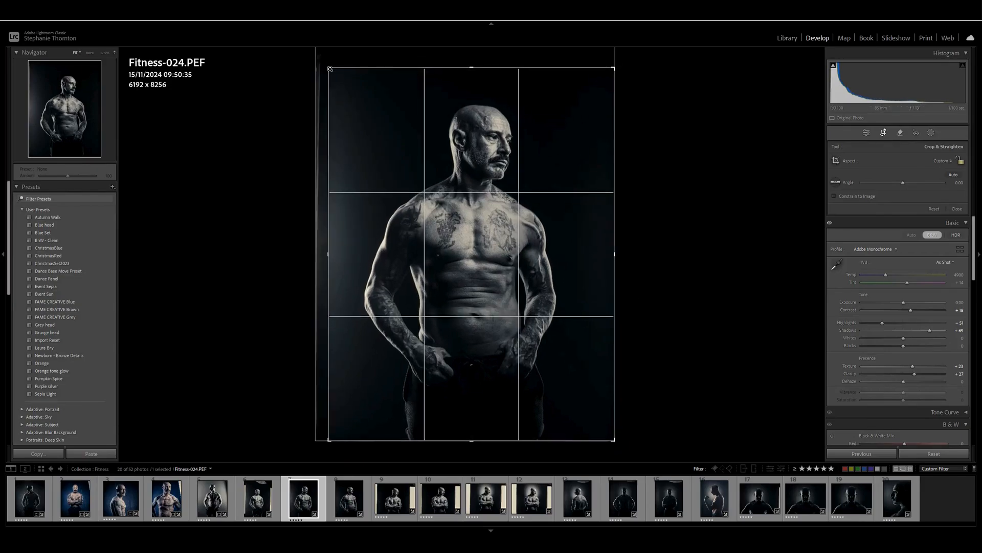
Step: Crop Fitness-022 to about 5729 x 6485 pixels, cutting off the ceiling fabric and the light panel on the photo's right side
{"action": "left_click", "coordinate": [257, 491]}
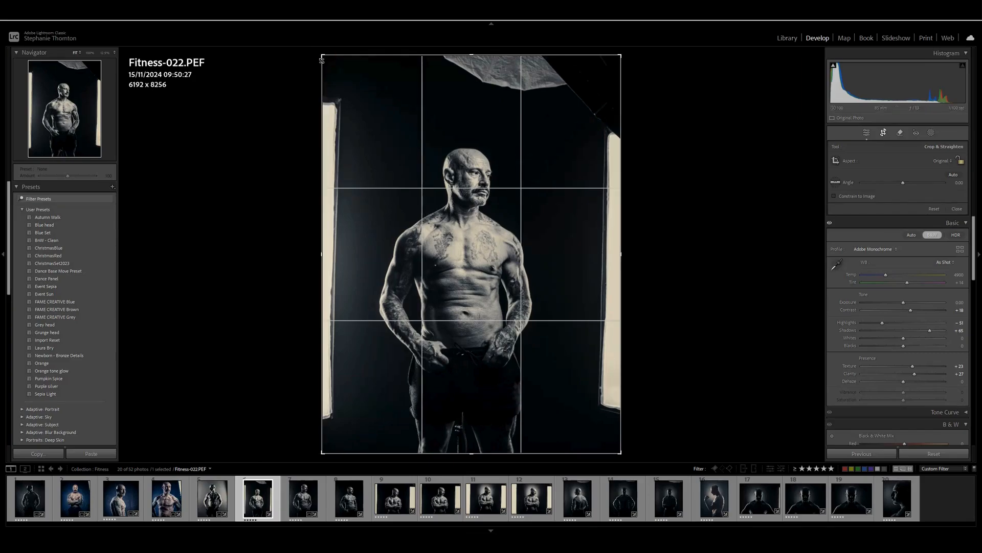
{"action": "left_click_drag", "start_coordinate": [321, 60], "coordinate": [322, 78]}
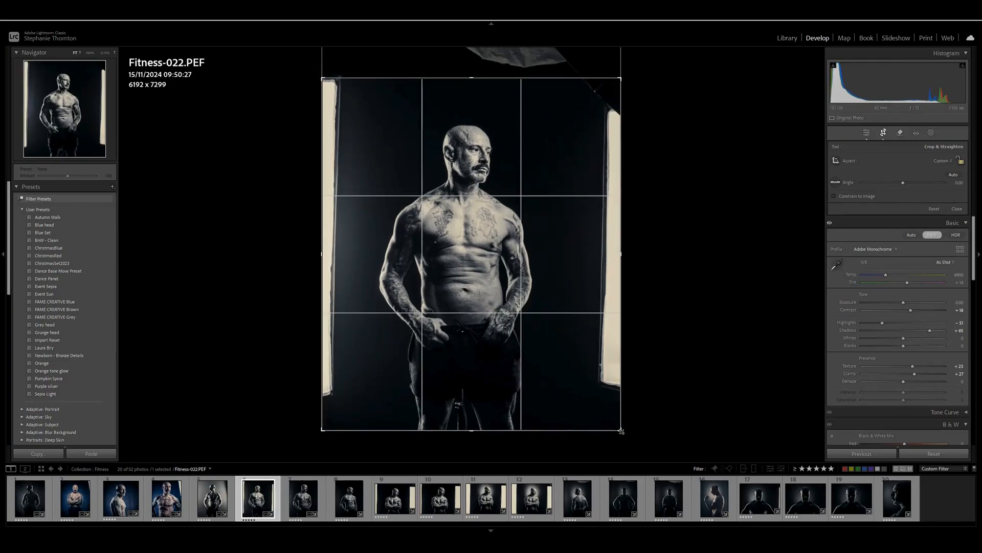
{"action": "left_click_drag", "start_coordinate": [621, 431], "coordinate": [598, 392]}
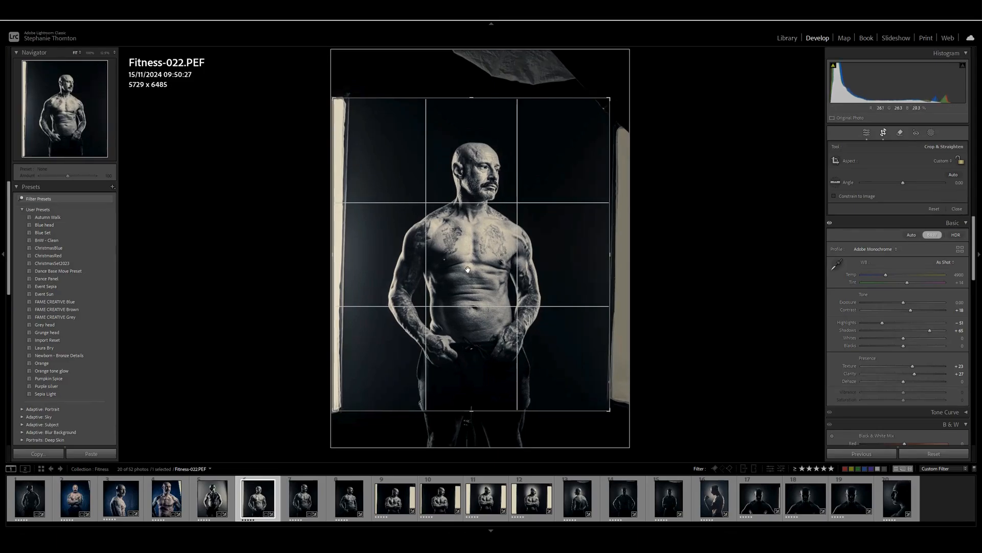
Step: Rate the near-duplicate following Fitness-024 four stars, and crop Fitness-026 to a 1 x 1 square around the man
{"action": "left_click", "coordinate": [348, 497]}
{"action": "key", "text": "4"}
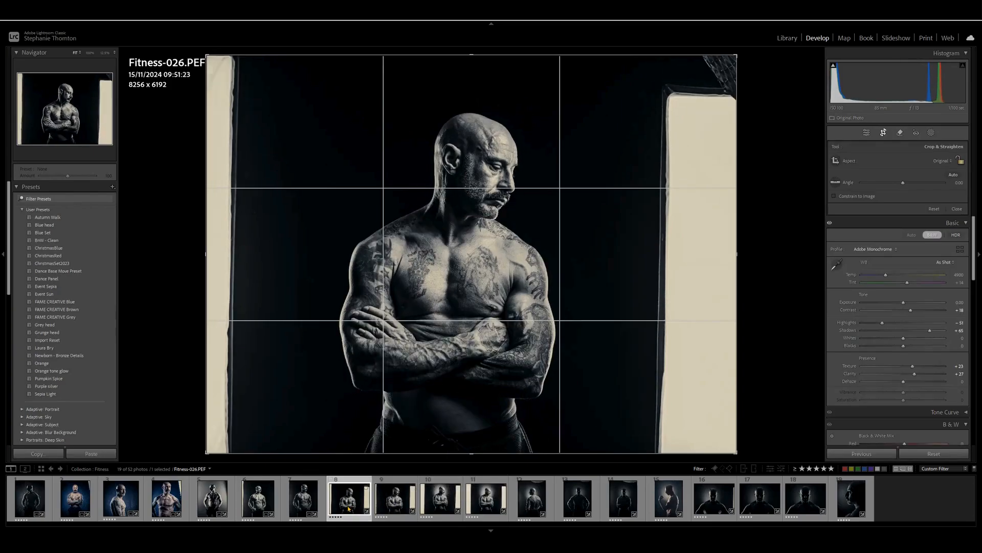
{"action": "left_click", "coordinate": [943, 161]}
{"action": "left_click", "coordinate": [885, 200]}
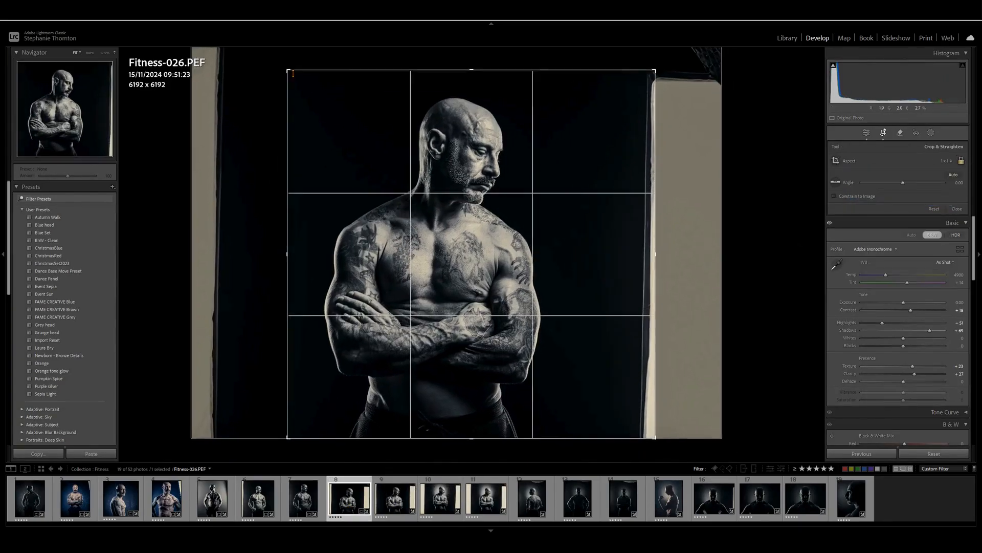
Step: Drop Fitness-029 from the five-star set, and crop Fitness-033 to a 1 x 1 square of about 5989 pixels between the light panels
{"action": "left_click", "coordinate": [396, 499]}
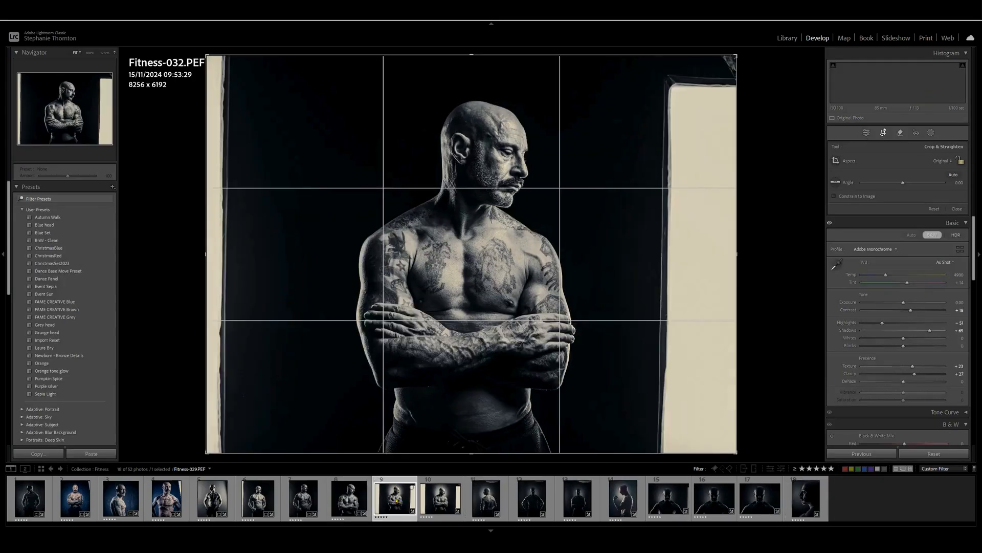
{"action": "key", "text": "Right"}
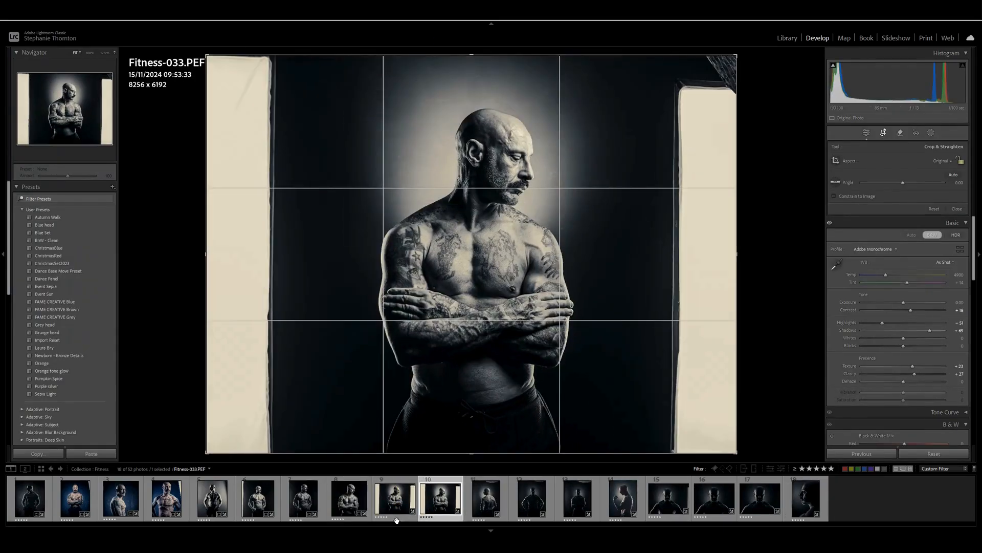
{"action": "left_click", "coordinate": [943, 161]}
{"action": "left_click", "coordinate": [880, 201]}
{"action": "left_click_drag", "start_coordinate": [408, 164], "coordinate": [444, 199]}
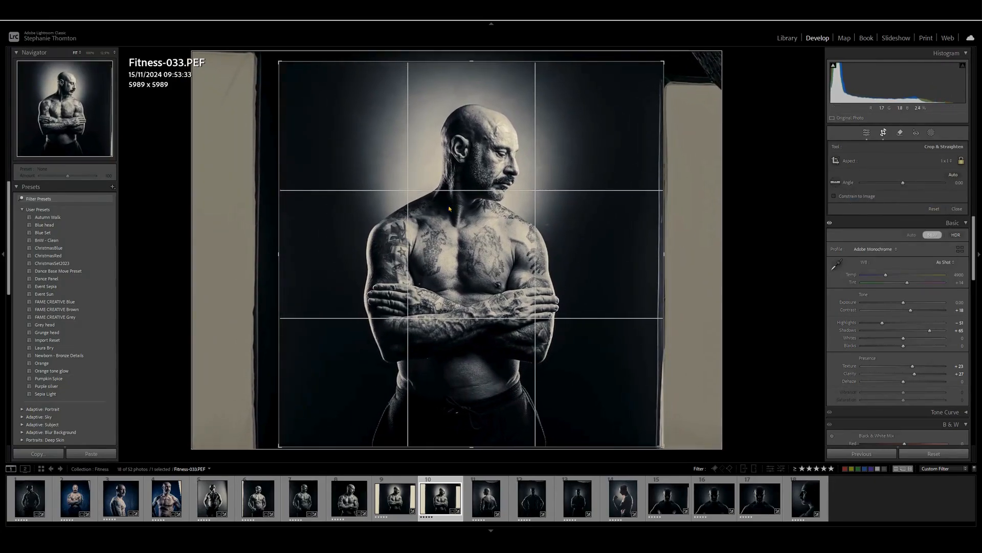
Step: Clear the star rating of Fitness-032, and crop Fitness-038 to about 5610 x 6812 pixels with a -2.52° rotation
{"action": "left_click", "coordinate": [399, 497]}
{"action": "key", "text": "0"}
{"action": "key", "text": "Right"}
{"action": "mouse_move", "coordinate": [338, 105]}
{"action": "left_mouse_down"}
{"action": "mouse_move", "coordinate": [610, 435]}
{"action": "mouse_move", "coordinate": [640, 394]}
{"action": "mouse_move", "coordinate": [642, 372]}
{"action": "mouse_move", "coordinate": [630, 399]}
{"action": "left_mouse_up"}
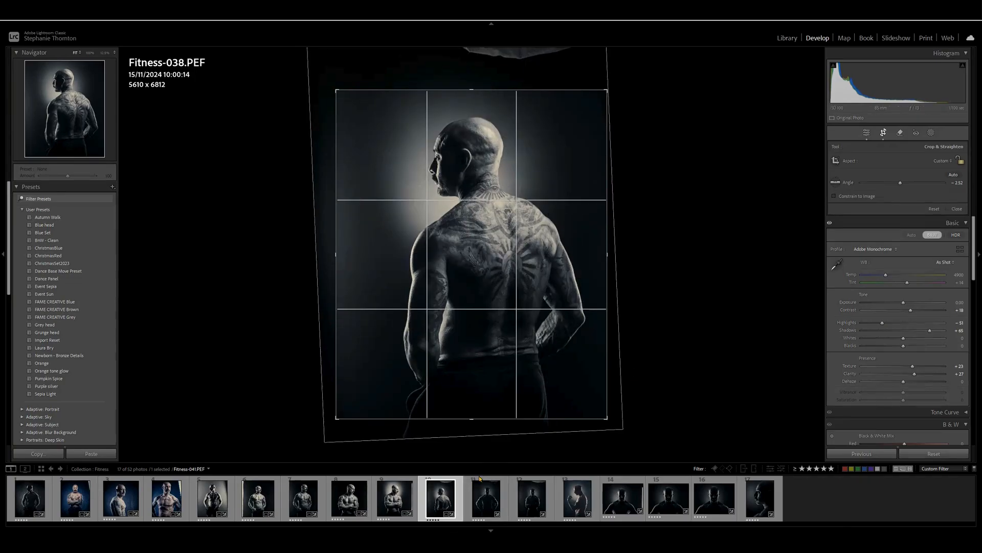
Step: Compare Fitness-041 with Fitness-043, and trim the top and bottom of the raised-fist portrait Fitness-051
{"action": "left_click", "coordinate": [483, 502]}
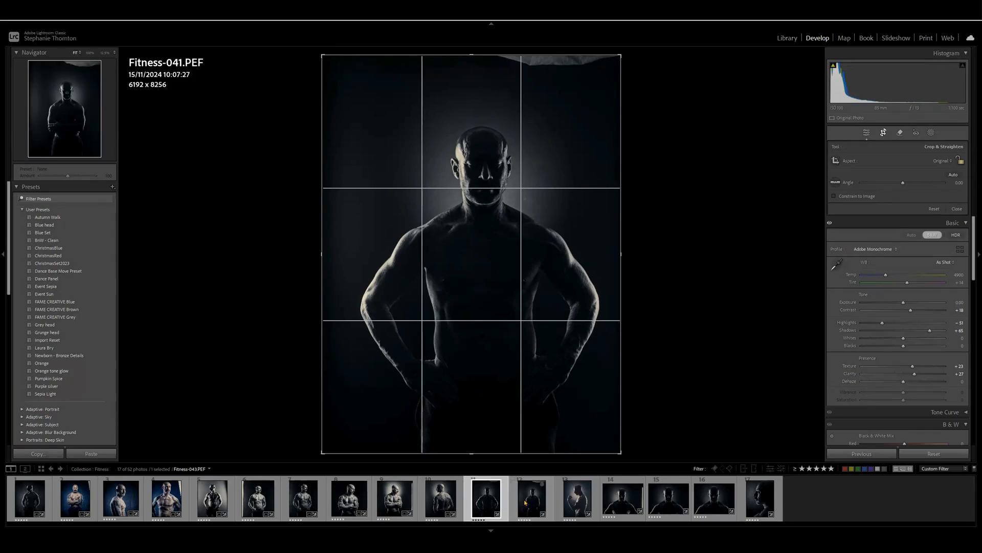
{"action": "key", "text": "Right"}
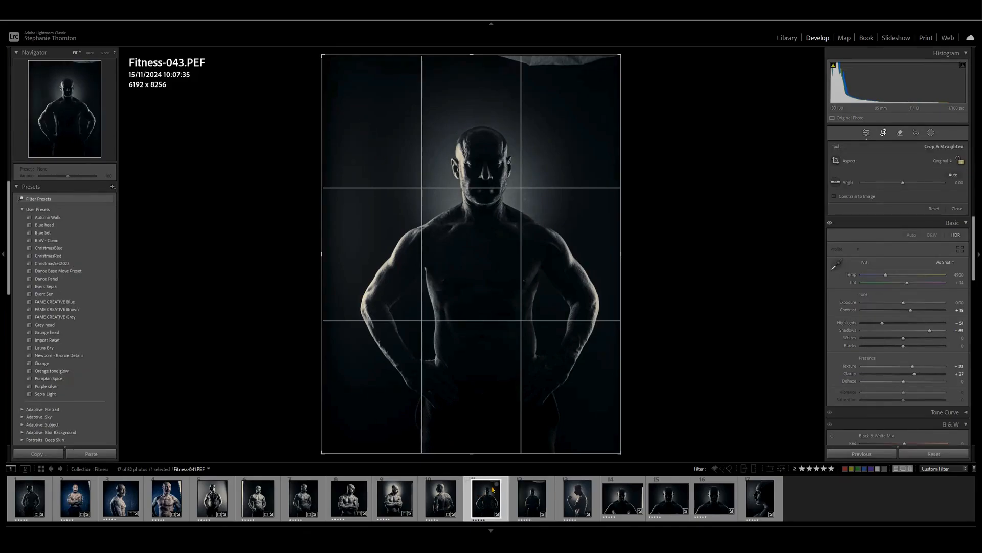
{"action": "key", "text": "Right"}
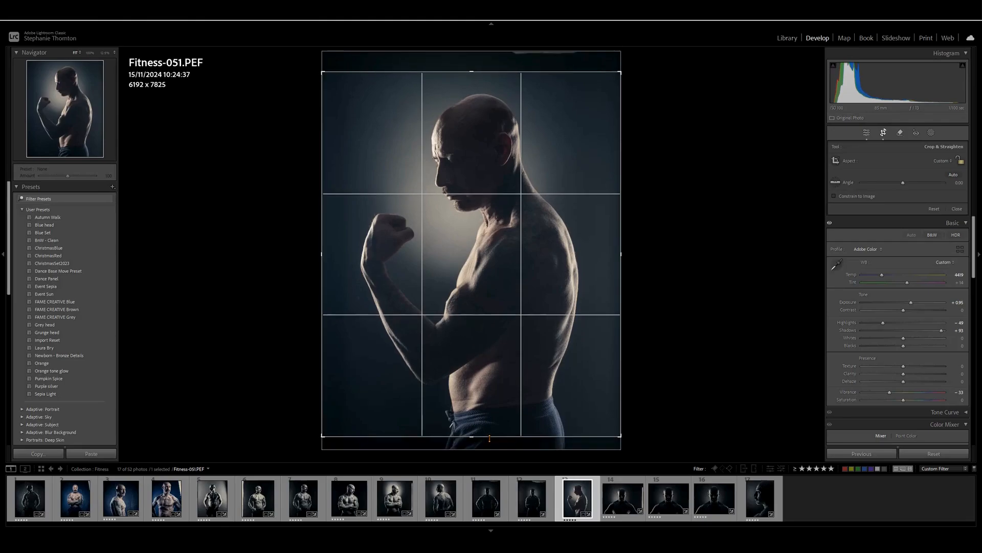
{"action": "key", "text": "Left"}
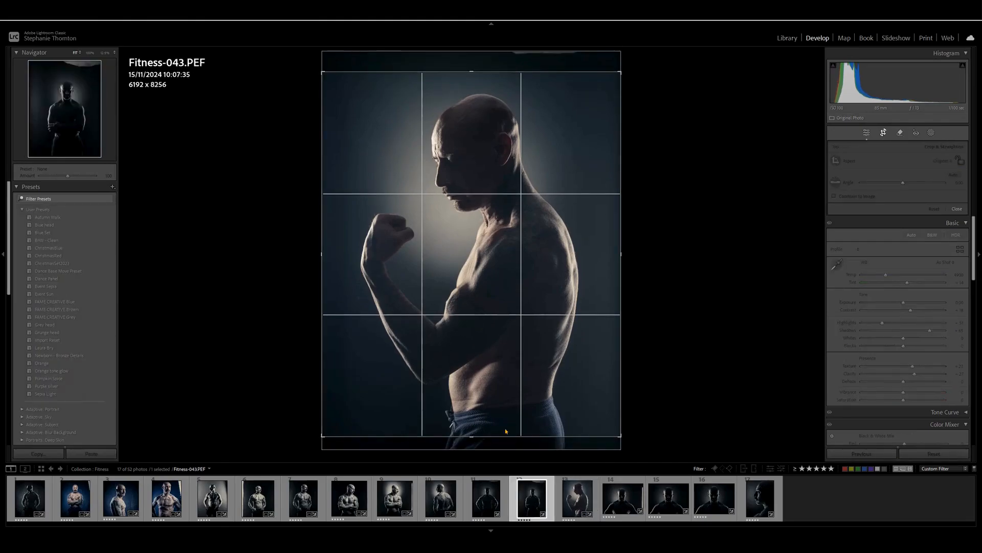
{"action": "key", "text": "Left"}
{"action": "left_click", "coordinate": [532, 506]}
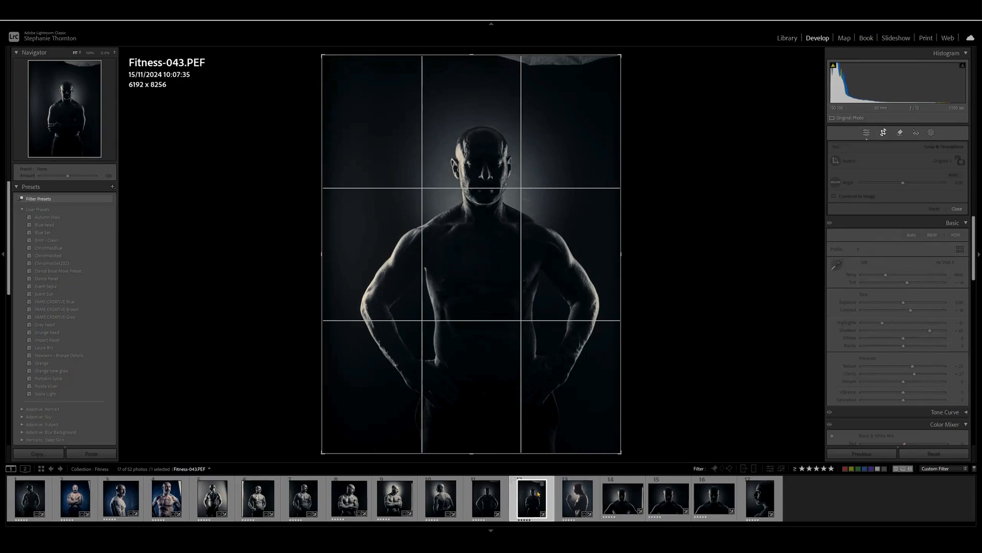
Step: Crop the profile portrait Fitness-058 to about 6192 x 7969 pixels and the frontal portrait Fitness-053 to about 7203 x 5480 pixels
{"action": "left_click", "coordinate": [622, 503]}
{"action": "left_click", "coordinate": [761, 499]}
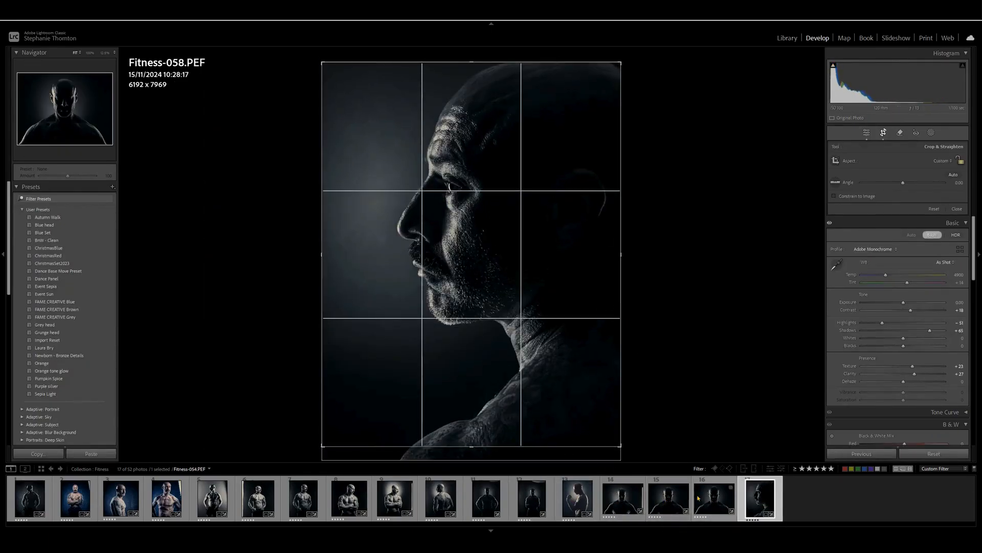
{"action": "left_click", "coordinate": [714, 499]}
{"action": "left_click", "coordinate": [669, 499]}
{"action": "left_click", "coordinate": [620, 497]}
{"action": "left_click", "coordinate": [668, 500]}
{"action": "left_click", "coordinate": [697, 502]}
{"action": "left_click", "coordinate": [688, 504]}
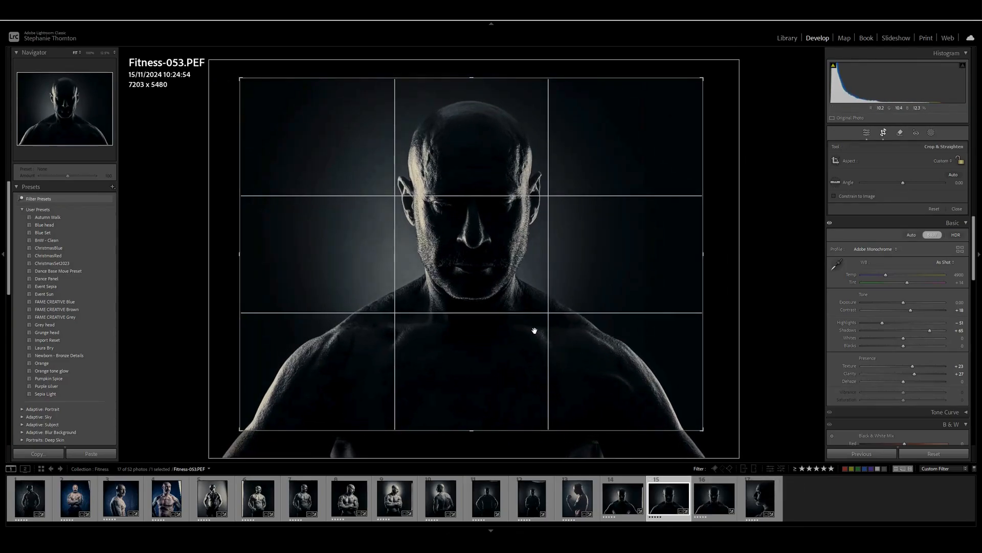
Step: Add a linear gradient mask from the left across Fitness-053, with slightly reduced exposure and highlights at -100
{"action": "key", "text": "Return"}
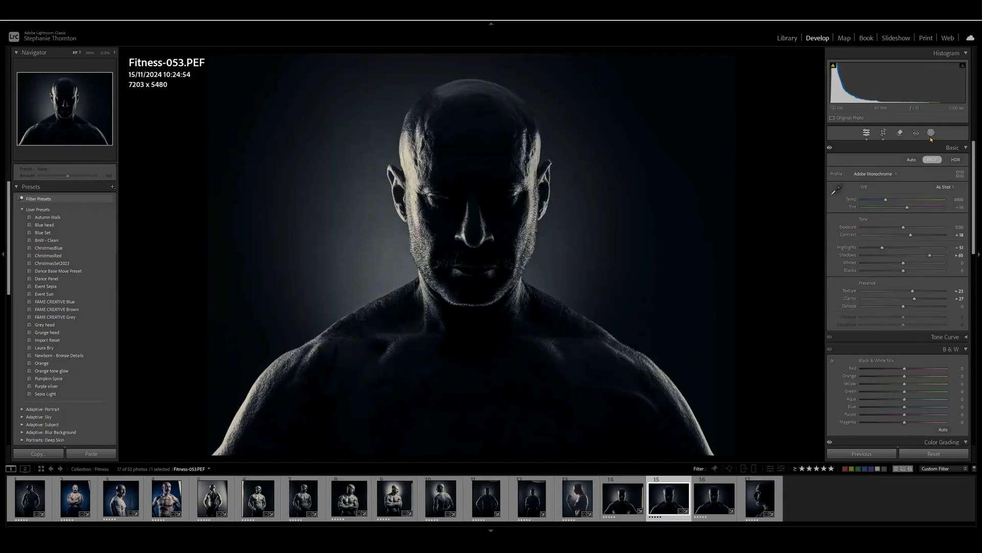
{"action": "key", "text": "shift+w"}
{"action": "key", "text": "m"}
{"action": "left_click_drag", "start_coordinate": [258, 203], "coordinate": [495, 219]}
{"action": "left_click_drag", "start_coordinate": [914, 230], "coordinate": [897, 219]}
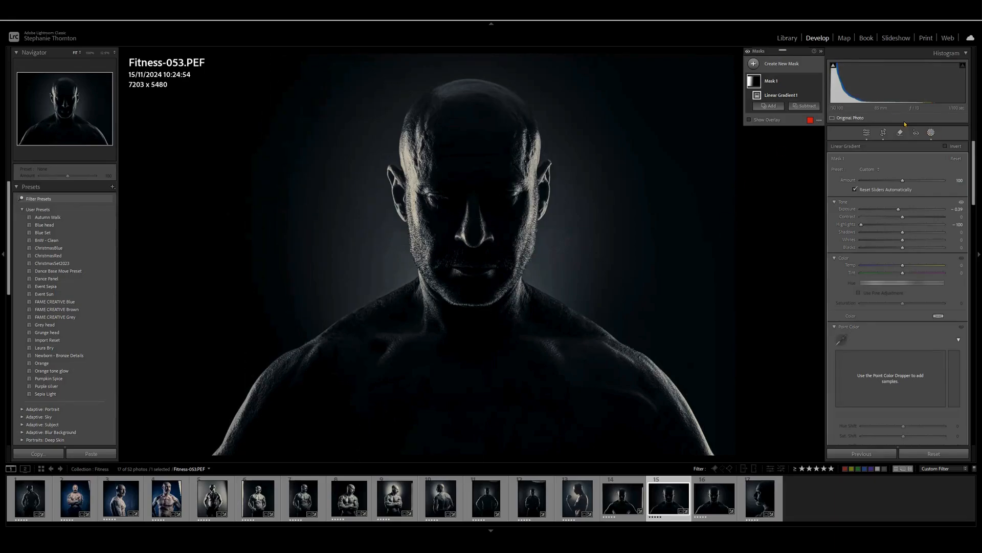
Step: Close the mask editing and drop the similar portraits Fitness-052 and Fitness-054 from the five-star set
{"action": "left_click", "coordinate": [867, 132]}
{"action": "left_click", "coordinate": [621, 504]}
{"action": "key", "text": "Delete"}
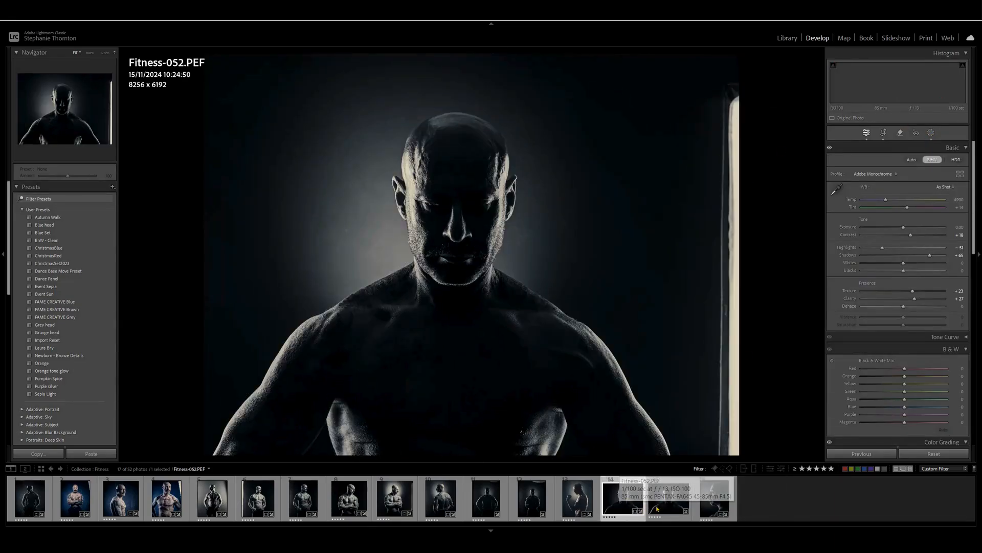
{"action": "left_click", "coordinate": [658, 508]}
{"action": "key", "text": "4"}
Step: Crop Fitness-043 to about 5761 x 7091 pixels, cutting off the ceiling fabric above the man
{"action": "left_click", "coordinate": [532, 499]}
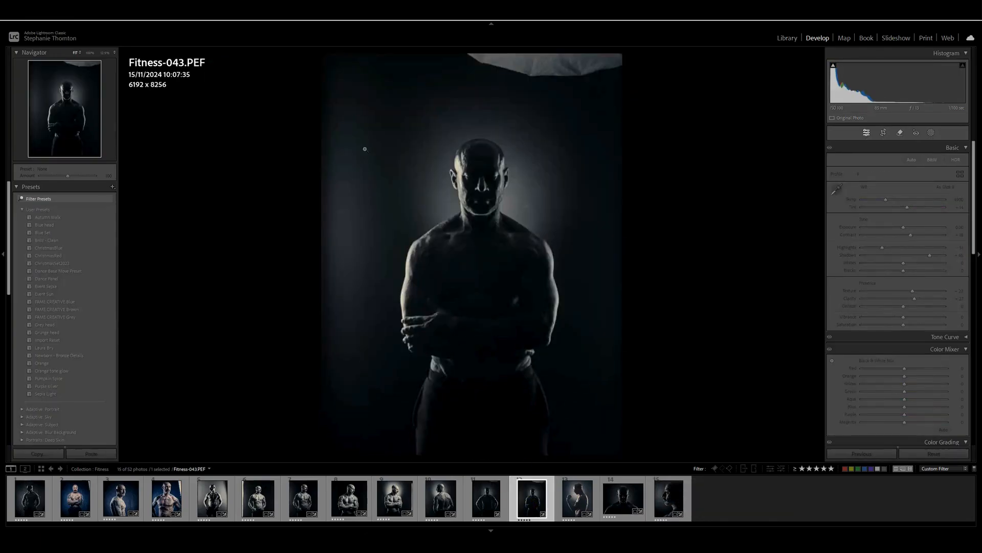
{"action": "key", "text": "r"}
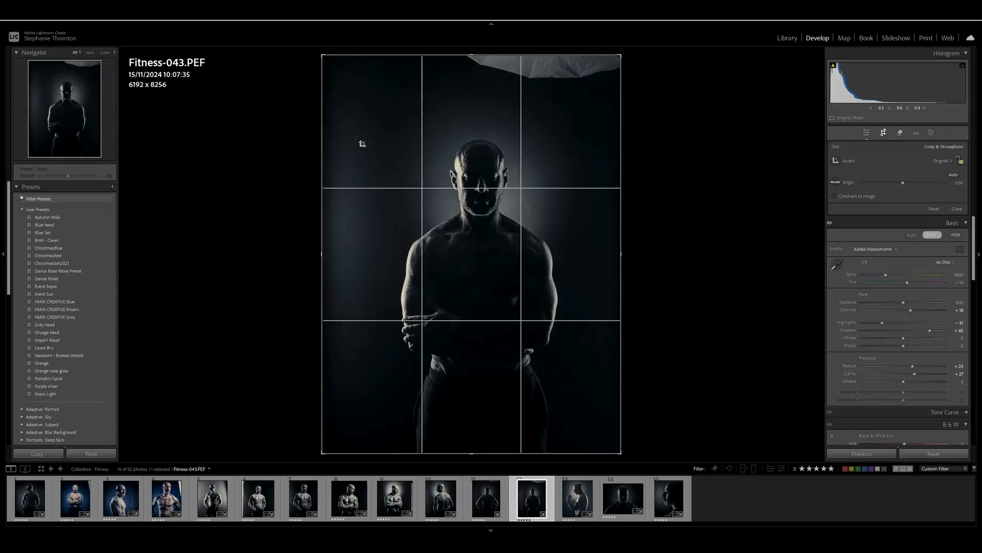
{"action": "left_click_drag", "start_coordinate": [326, 58], "coordinate": [332, 77]}
{"action": "left_click_drag", "start_coordinate": [611, 432], "coordinate": [609, 424]}
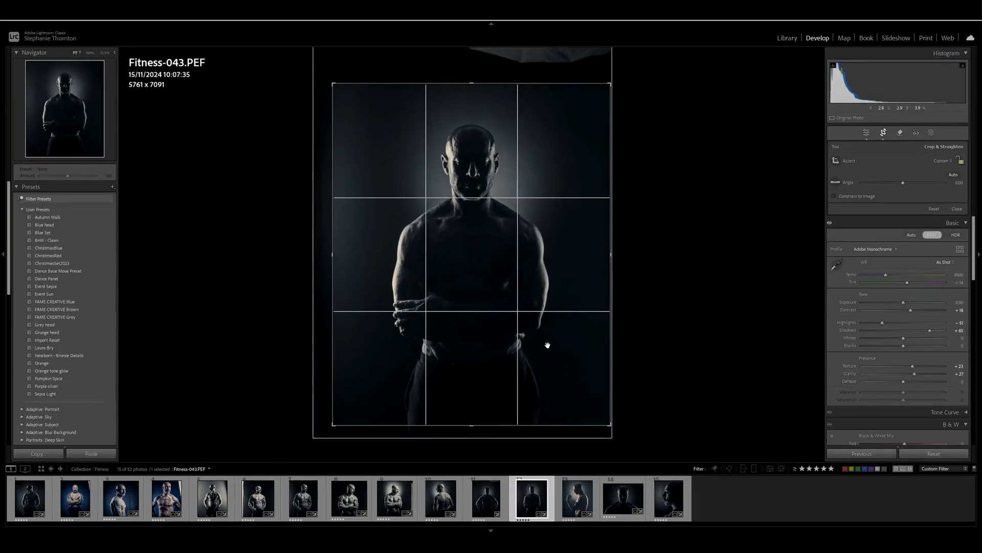
Step: Rate Fitness-041 four stars, and select all remaining five-star photos in the Library grid
{"action": "left_click", "coordinate": [480, 513]}
{"action": "key", "text": "4"}
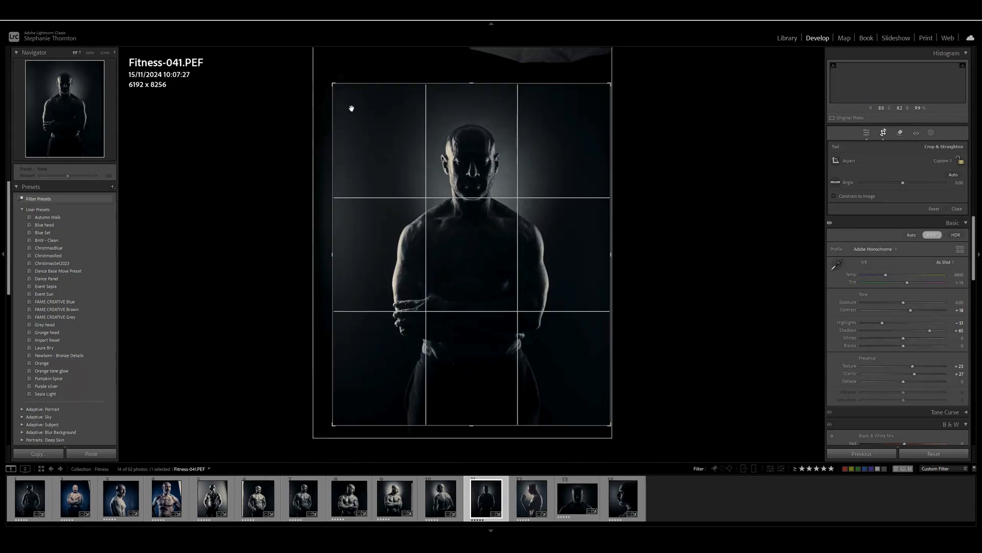
{"action": "key", "text": "g"}
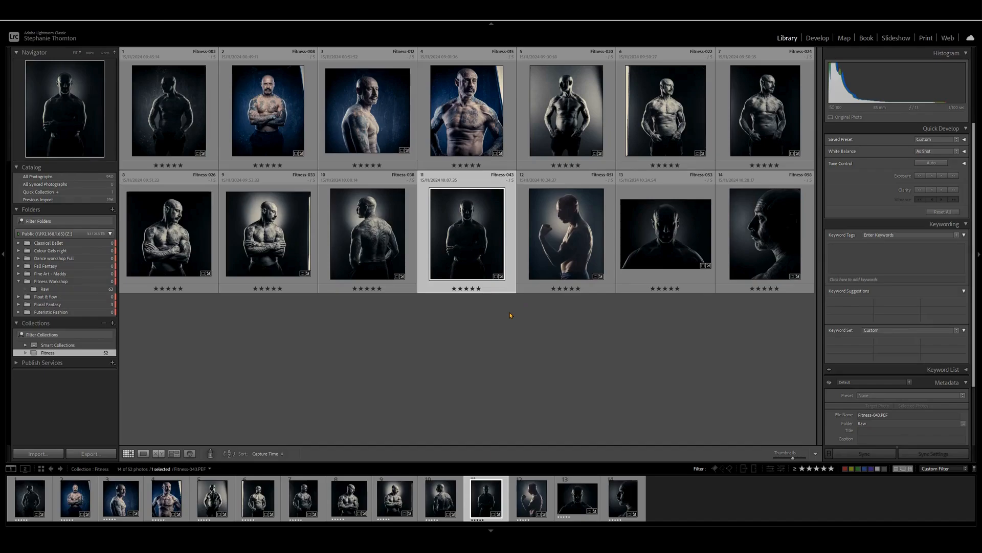
{"action": "key", "text": "ctrl+a"}
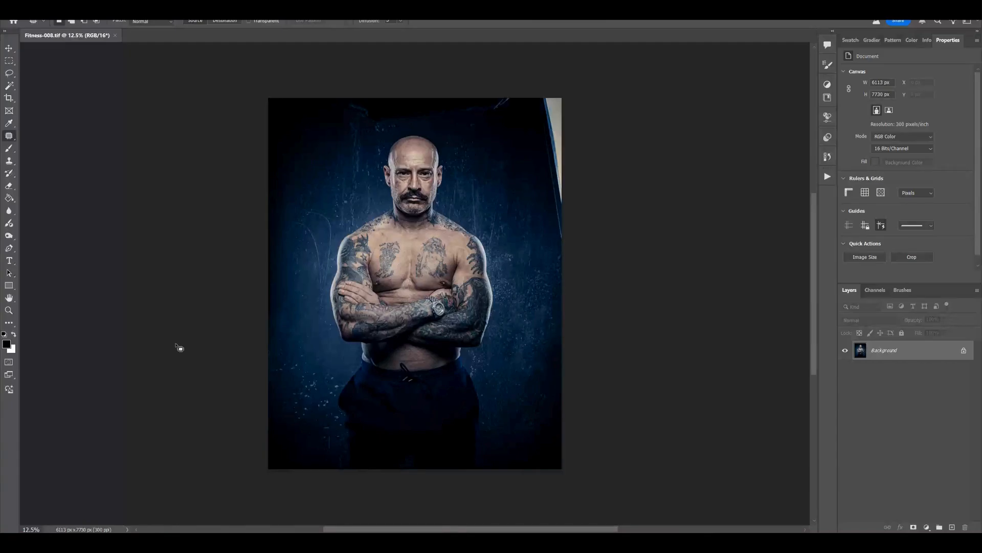
Step: Switch to Photoshop and examine the head, torso and backdrop of Fitness-008.tif for areas that need retouching
{"action": "key", "text": "ctrl+plus"}
{"action": "key", "text": "ctrl+plus"}
{"action": "key", "text": "ctrl+plus"}
{"action": "key", "text": "ctrl+plus"}
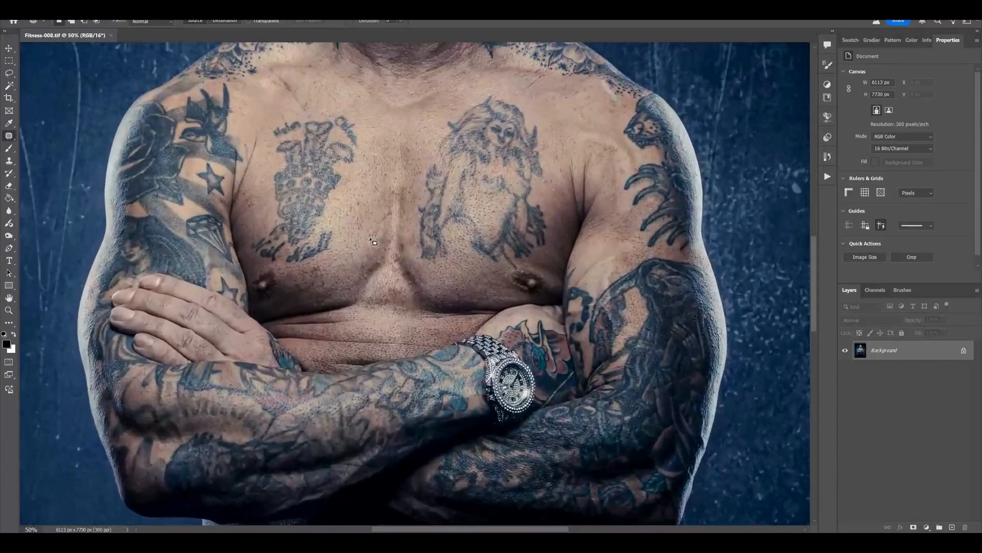
{"action": "left_click_drag", "start_coordinate": [296, 290], "coordinate": [294, 285]}
{"action": "scroll", "coordinate": [294, 285], "scroll_direction": "up", "scroll_amount": 10}
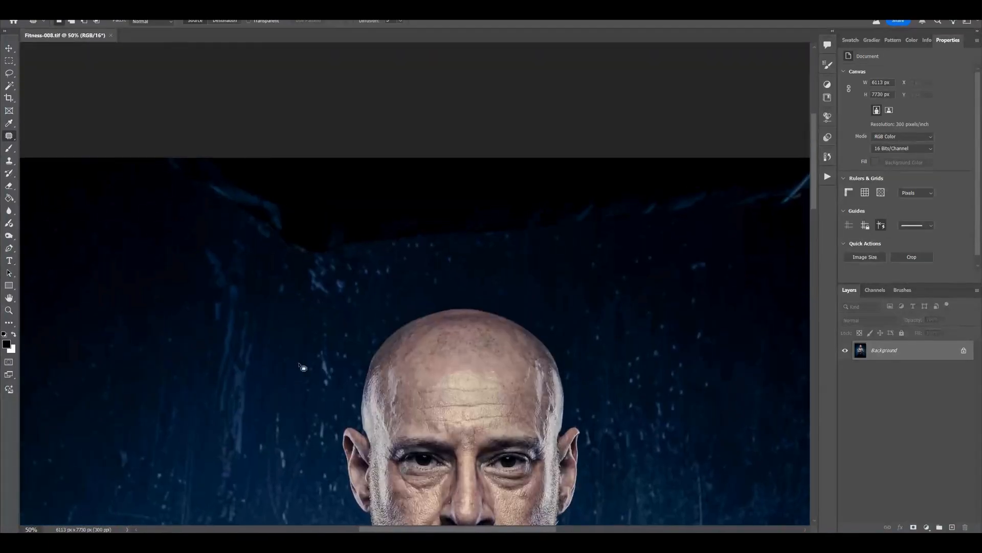
{"action": "key", "text": "ctrl+minus"}
{"action": "left_click_drag", "start_coordinate": [313, 371], "coordinate": [204, 351]}
{"action": "left_click_drag", "start_coordinate": [568, 274], "coordinate": [469, 126]}
{"action": "mouse_move", "coordinate": [574, 126]}
{"action": "left_mouse_down"}
{"action": "mouse_move", "coordinate": [687, 434]}
{"action": "mouse_move", "coordinate": [578, 126]}
{"action": "mouse_move", "coordinate": [603, 138]}
{"action": "mouse_move", "coordinate": [567, 114]}
{"action": "left_mouse_up"}
{"action": "key", "text": "ctrl+d"}
{"action": "key", "text": "ctrl+0"}
{"action": "left_click_drag", "start_coordinate": [333, 76], "coordinate": [427, 81]}
{"action": "key", "text": "ctrl+d"}
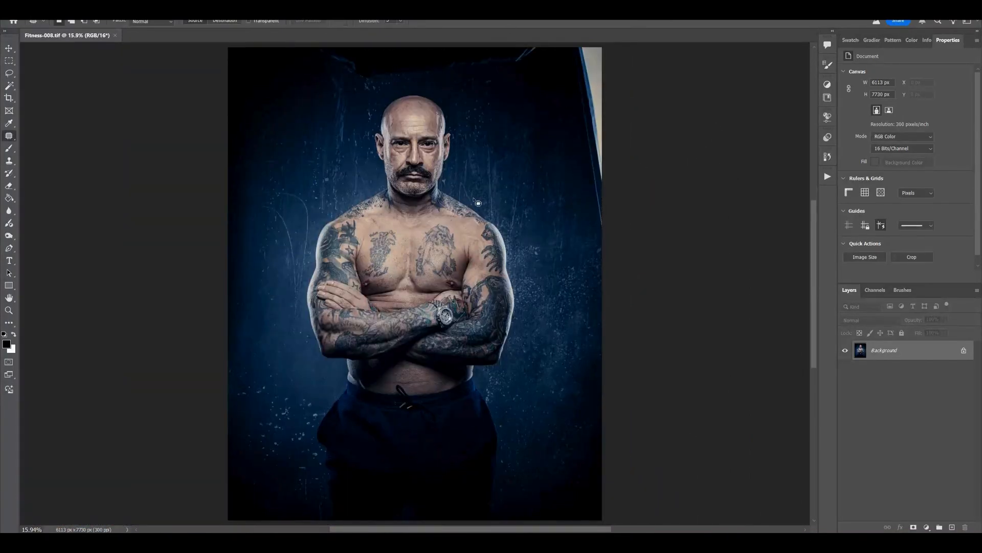
{"action": "mouse_move", "coordinate": [443, 214]}
{"action": "left_mouse_down"}
{"action": "mouse_move", "coordinate": [498, 327]}
{"action": "mouse_move", "coordinate": [425, 209]}
{"action": "left_mouse_up"}
{"action": "key", "text": "ctrl+d"}
{"action": "left_click_drag", "start_coordinate": [400, 414], "coordinate": [413, 395]}
{"action": "key", "text": "ctrl+d"}
{"action": "left_click_drag", "start_coordinate": [444, 303], "coordinate": [443, 299]}
{"action": "key", "text": "ctrl+d"}
{"action": "key", "text": "ctrl+plus"}
{"action": "key", "text": "ctrl+plus"}
{"action": "key", "text": "ctrl+plus"}
{"action": "key", "text": "ctrl+plus"}
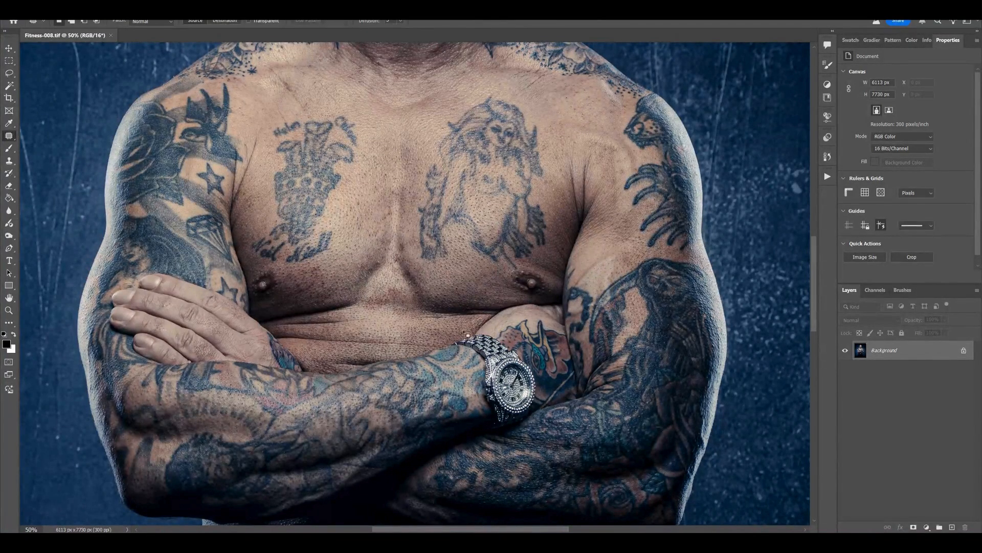
Step: Patch the bright strip in the upper-right corner of Fitness-008.tif with the dark backdrop beside it
{"action": "key", "text": "ctrl+0"}
{"action": "key", "text": "ctrl+plus"}
{"action": "key", "text": "ctrl+plus"}
{"action": "key", "text": "ctrl+plus"}
{"action": "left_click_drag", "start_coordinate": [559, 84], "coordinate": [417, 248]}
{"action": "left_click_drag", "start_coordinate": [568, 147], "coordinate": [465, 293]}
{"action": "mouse_move", "coordinate": [471, 255]}
{"action": "left_mouse_down"}
{"action": "mouse_move", "coordinate": [456, 236]}
{"action": "mouse_move", "coordinate": [457, 75]}
{"action": "left_mouse_up"}
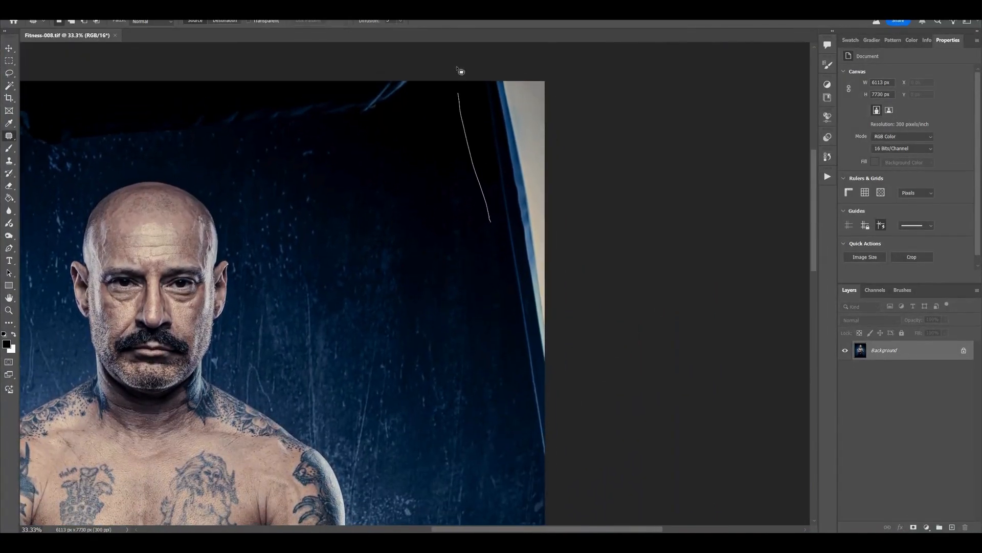
{"action": "mouse_move", "coordinate": [563, 77]}
{"action": "left_mouse_down"}
{"action": "mouse_move", "coordinate": [602, 449]}
{"action": "mouse_move", "coordinate": [588, 436]}
{"action": "left_mouse_up"}
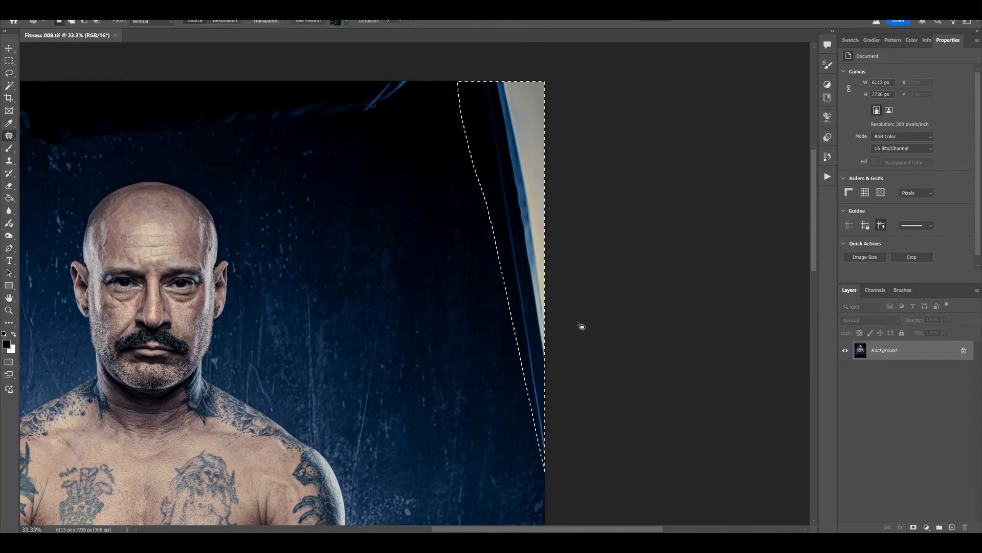
{"action": "left_click_drag", "start_coordinate": [498, 179], "coordinate": [447, 199]}
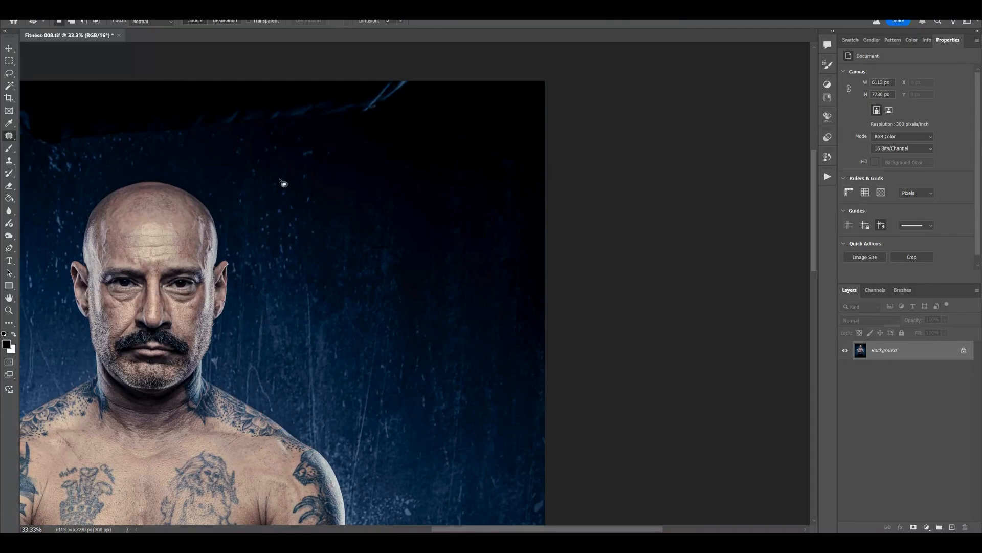
Step: Outline the fabric edge and bright strip across the top of the backdrop and replace them using Content-Aware Fill
{"action": "left_click_drag", "start_coordinate": [212, 190], "coordinate": [459, 283]}
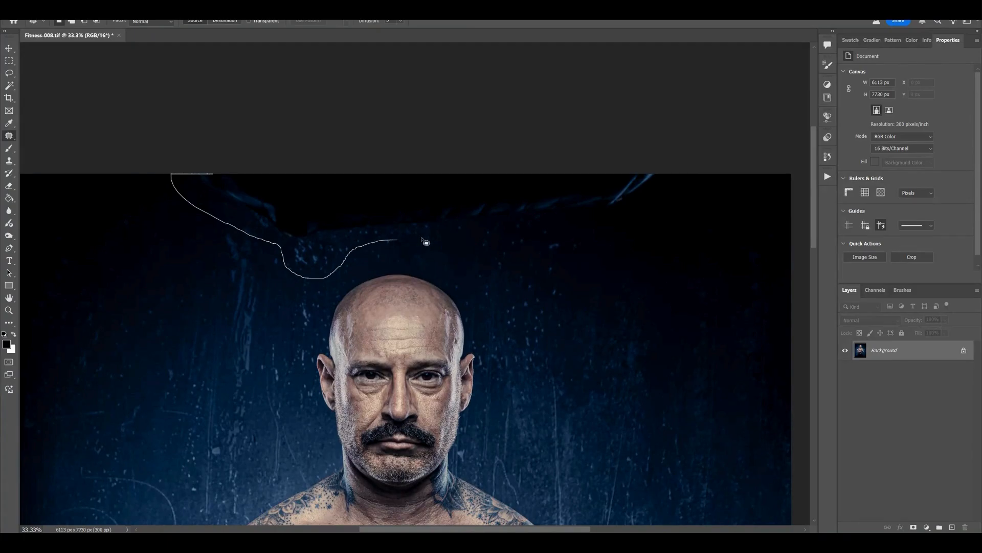
{"action": "mouse_move", "coordinate": [647, 219]}
{"action": "left_mouse_down"}
{"action": "mouse_move", "coordinate": [584, 115]}
{"action": "mouse_move", "coordinate": [351, 121]}
{"action": "left_mouse_up"}
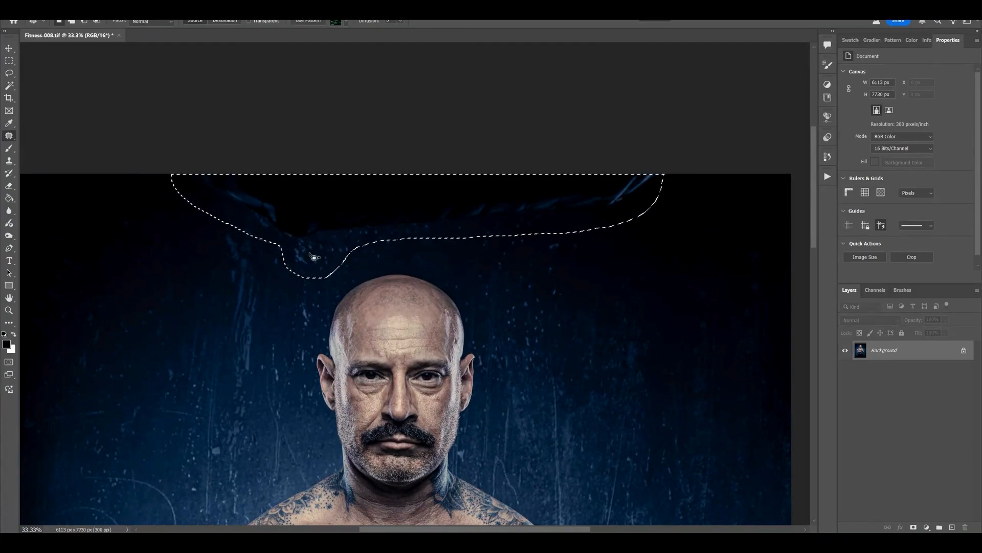
{"action": "key", "text": "shift+F5"}
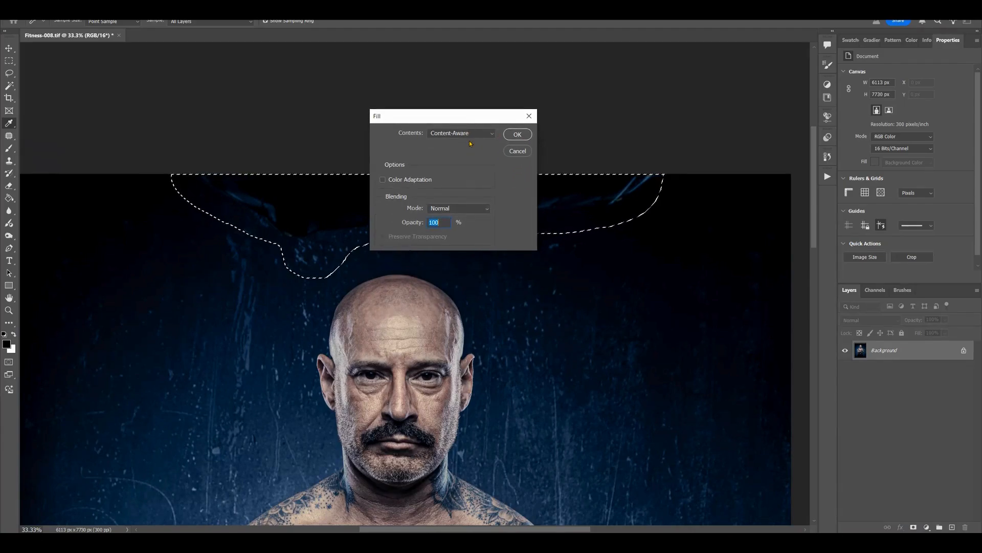
{"action": "left_click", "coordinate": [511, 134]}
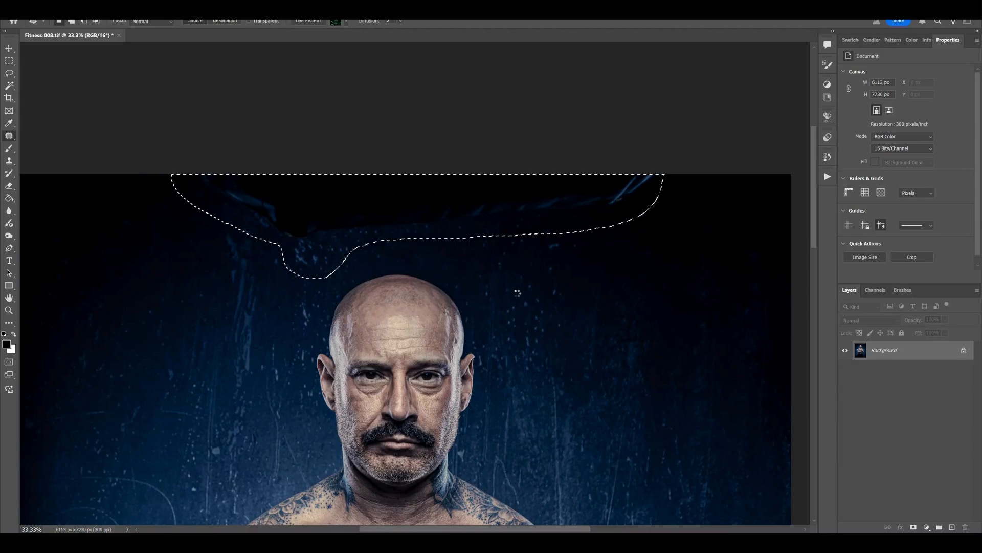
{"action": "key", "text": "ctrl+d"}
Step: Patch the leftover smudges and pale specks in the dark backdrop above and beside the man's head
{"action": "left_click_drag", "start_coordinate": [441, 187], "coordinate": [444, 203]}
{"action": "left_click_drag", "start_coordinate": [425, 200], "coordinate": [328, 214]}
{"action": "key", "text": "ctrl+d"}
{"action": "left_click_drag", "start_coordinate": [292, 248], "coordinate": [294, 249]}
{"action": "key", "text": "ctrl+d"}
{"action": "left_click_drag", "start_coordinate": [548, 213], "coordinate": [559, 197]}
{"action": "mouse_move", "coordinate": [538, 236]}
{"action": "left_mouse_down"}
{"action": "mouse_move", "coordinate": [542, 285]}
{"action": "mouse_move", "coordinate": [568, 277]}
{"action": "left_mouse_up"}
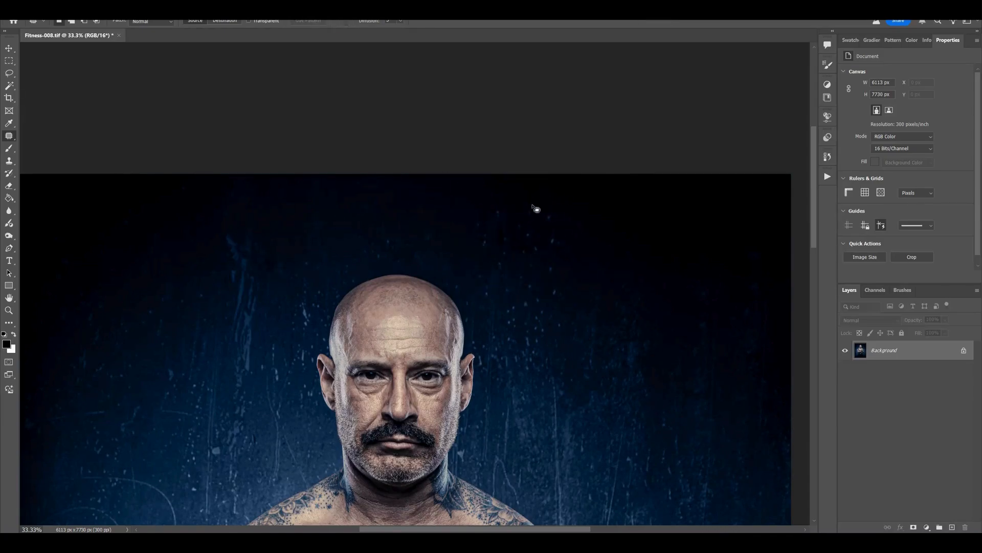
{"action": "mouse_move", "coordinate": [481, 198]}
{"action": "left_mouse_down"}
{"action": "mouse_move", "coordinate": [504, 190]}
{"action": "mouse_move", "coordinate": [506, 288]}
{"action": "left_mouse_up"}
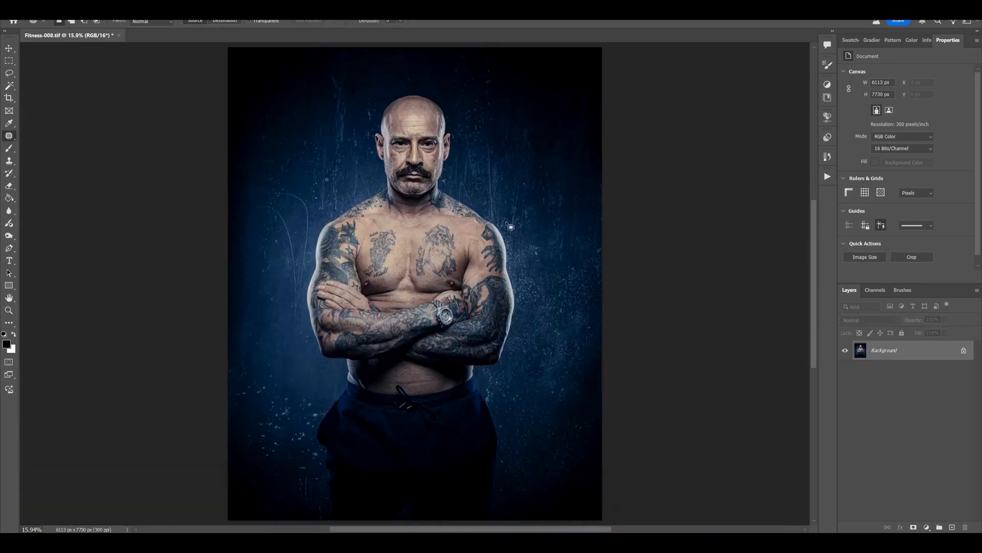
Step: Try to patch the large curved scratches on the backdrop beside the man's shoulder in one pass
{"action": "key", "text": "ctrl+plus"}
{"action": "key", "text": "ctrl+plus"}
{"action": "key", "text": "ctrl+plus"}
{"action": "left_click_drag", "start_coordinate": [228, 182], "coordinate": [350, 214]}
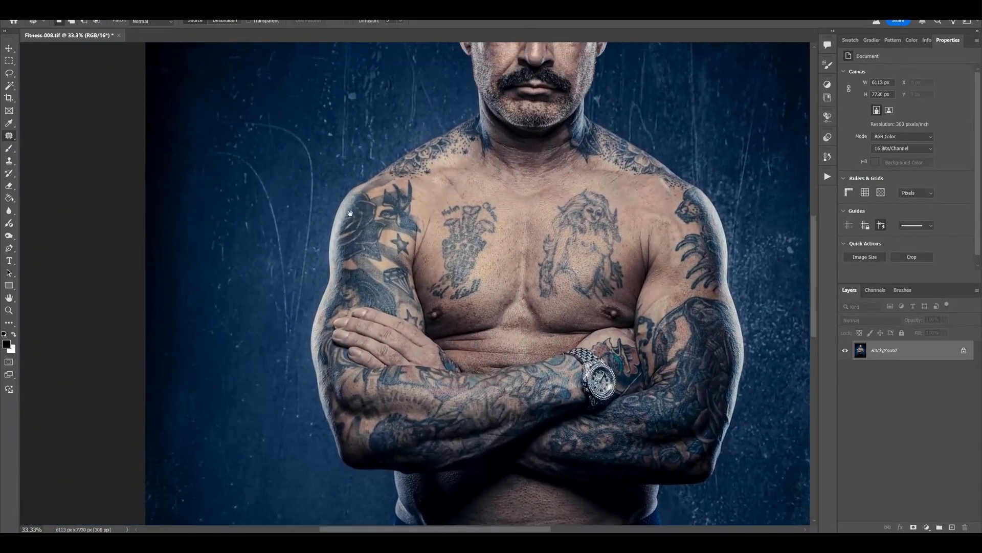
{"action": "key", "text": "ctrl+plus"}
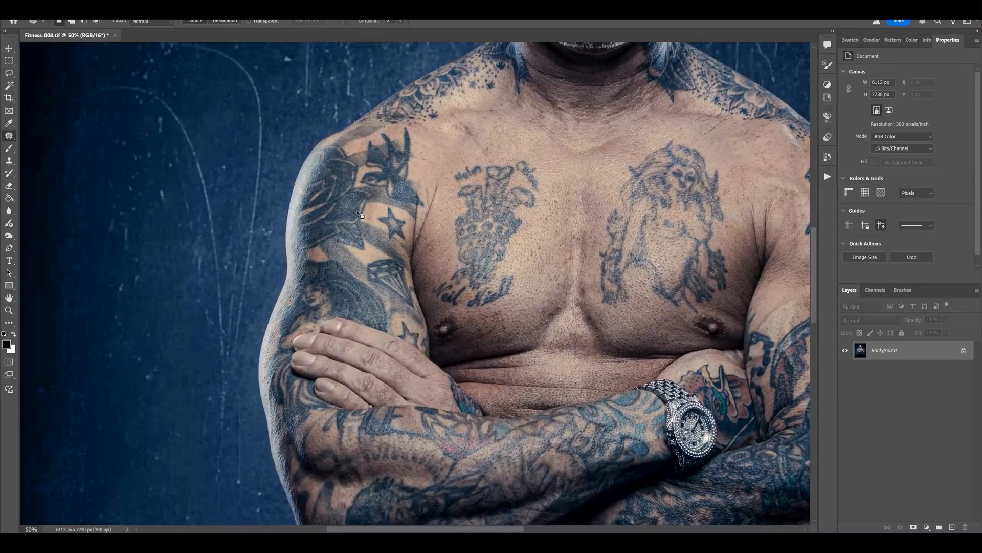
{"action": "left_click_drag", "start_coordinate": [171, 181], "coordinate": [301, 249]}
{"action": "mouse_move", "coordinate": [352, 411]}
{"action": "left_mouse_down"}
{"action": "mouse_move", "coordinate": [278, 100]}
{"action": "mouse_move", "coordinate": [252, 99]}
{"action": "left_mouse_up"}
{"action": "left_click_drag", "start_coordinate": [340, 359], "coordinate": [261, 208]}
{"action": "key", "text": "ctrl+d"}
{"action": "key", "text": "ctrl+z"}
{"action": "key", "text": "ctrl+z"}
{"action": "key", "text": "ctrl+z"}
Step: Patch the curved scratches beside the man's shoulder and upper arm piece by piece with clean backdrop texture
{"action": "mouse_move", "coordinate": [193, 165]}
{"action": "left_mouse_down"}
{"action": "mouse_move", "coordinate": [245, 152]}
{"action": "mouse_move", "coordinate": [196, 164]}
{"action": "left_mouse_up"}
{"action": "key", "text": "ctrl+d"}
{"action": "mouse_move", "coordinate": [310, 175]}
{"action": "left_mouse_down"}
{"action": "mouse_move", "coordinate": [317, 214]}
{"action": "mouse_move", "coordinate": [310, 176]}
{"action": "left_mouse_up"}
{"action": "key", "text": "ctrl+d"}
{"action": "mouse_move", "coordinate": [353, 293]}
{"action": "left_mouse_down"}
{"action": "mouse_move", "coordinate": [353, 358]}
{"action": "mouse_move", "coordinate": [353, 295]}
{"action": "left_mouse_up"}
{"action": "left_click_drag", "start_coordinate": [339, 333], "coordinate": [310, 331]}
{"action": "key", "text": "ctrl+d"}
{"action": "mouse_move", "coordinate": [376, 289]}
{"action": "left_mouse_down"}
{"action": "mouse_move", "coordinate": [390, 189]}
{"action": "mouse_move", "coordinate": [378, 286]}
{"action": "left_mouse_up"}
{"action": "left_click_drag", "start_coordinate": [380, 276], "coordinate": [350, 256]}
{"action": "key", "text": "ctrl+d"}
{"action": "mouse_move", "coordinate": [337, 159]}
{"action": "left_mouse_down"}
{"action": "mouse_move", "coordinate": [416, 214]}
{"action": "mouse_move", "coordinate": [312, 104]}
{"action": "mouse_move", "coordinate": [225, 121]}
{"action": "mouse_move", "coordinate": [326, 255]}
{"action": "left_mouse_up"}
{"action": "key", "text": "ctrl+d"}
{"action": "mouse_move", "coordinate": [349, 360]}
{"action": "left_mouse_down"}
{"action": "mouse_move", "coordinate": [392, 318]}
{"action": "mouse_move", "coordinate": [349, 358]}
{"action": "left_mouse_up"}
{"action": "left_click_drag", "start_coordinate": [361, 376], "coordinate": [310, 382]}
{"action": "key", "text": "ctrl+d"}
{"action": "mouse_move", "coordinate": [359, 279]}
{"action": "left_mouse_down"}
{"action": "mouse_move", "coordinate": [374, 233]}
{"action": "mouse_move", "coordinate": [360, 278]}
{"action": "left_mouse_up"}
{"action": "left_click_drag", "start_coordinate": [379, 279], "coordinate": [349, 233]}
{"action": "key", "text": "ctrl+d"}
{"action": "left_click_drag", "start_coordinate": [336, 281], "coordinate": [360, 231]}
{"action": "key", "text": "ctrl+d"}
{"action": "mouse_move", "coordinate": [388, 154]}
{"action": "left_mouse_down"}
{"action": "mouse_move", "coordinate": [348, 177]}
{"action": "mouse_move", "coordinate": [345, 169]}
{"action": "mouse_move", "coordinate": [353, 204]}
{"action": "left_mouse_up"}
{"action": "key", "text": "ctrl+d"}
{"action": "key", "text": "ctrl+d"}
{"action": "mouse_move", "coordinate": [369, 211]}
{"action": "left_mouse_down"}
{"action": "mouse_move", "coordinate": [394, 178]}
{"action": "mouse_move", "coordinate": [370, 210]}
{"action": "left_mouse_up"}
{"action": "mouse_move", "coordinate": [375, 192]}
{"action": "left_mouse_down"}
{"action": "mouse_move", "coordinate": [324, 207]}
{"action": "mouse_move", "coordinate": [405, 225]}
{"action": "left_mouse_up"}
{"action": "key", "text": "ctrl+d"}
{"action": "mouse_move", "coordinate": [371, 245]}
{"action": "left_mouse_down"}
{"action": "mouse_move", "coordinate": [367, 313]}
{"action": "mouse_move", "coordinate": [357, 243]}
{"action": "left_mouse_up"}
{"action": "key", "text": "ctrl+d"}
{"action": "left_click_drag", "start_coordinate": [366, 281], "coordinate": [335, 296]}
{"action": "key", "text": "ctrl+d"}
{"action": "left_click_drag", "start_coordinate": [345, 237], "coordinate": [348, 236]}
{"action": "left_click_drag", "start_coordinate": [340, 294], "coordinate": [298, 352]}
{"action": "key", "text": "ctrl+d"}
{"action": "key", "text": "ctrl+0"}
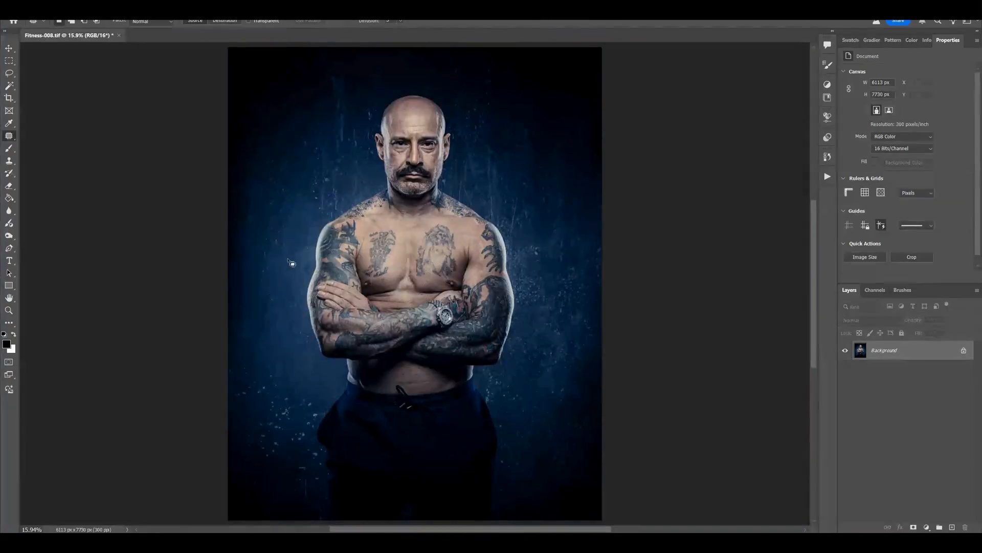
Step: Patch the remaining faint scratches on the backdrop just above and beside the same shoulder
{"action": "scroll", "coordinate": [319, 247], "scroll_direction": "up", "scroll_amount": 2}
{"action": "left_click_drag", "start_coordinate": [316, 244], "coordinate": [465, 309]}
{"action": "scroll", "coordinate": [423, 307], "scroll_direction": "up", "scroll_amount": 1}
{"action": "left_click_drag", "start_coordinate": [331, 266], "coordinate": [398, 347]}
{"action": "mouse_move", "coordinate": [325, 195]}
{"action": "left_mouse_down"}
{"action": "mouse_move", "coordinate": [314, 322]}
{"action": "mouse_move", "coordinate": [381, 387]}
{"action": "mouse_move", "coordinate": [426, 242]}
{"action": "mouse_move", "coordinate": [389, 171]}
{"action": "mouse_move", "coordinate": [329, 174]}
{"action": "left_mouse_up"}
{"action": "left_click_drag", "start_coordinate": [349, 226], "coordinate": [489, 64]}
{"action": "key", "text": "ctrl+d"}
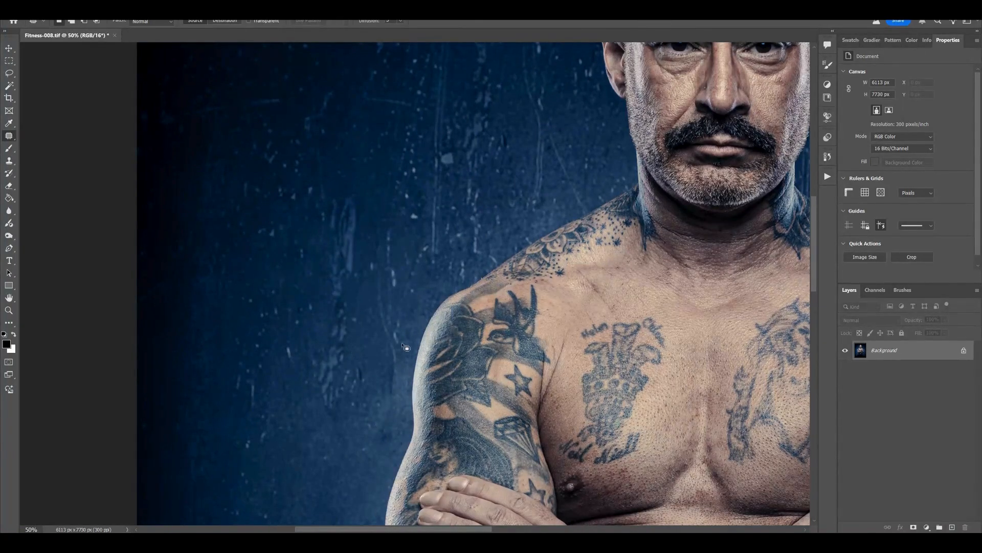
{"action": "left_click_drag", "start_coordinate": [398, 315], "coordinate": [389, 369]}
{"action": "left_click_drag", "start_coordinate": [390, 372], "coordinate": [352, 427]}
{"action": "key", "text": "ctrl+d"}
{"action": "key", "text": "ctrl+0"}
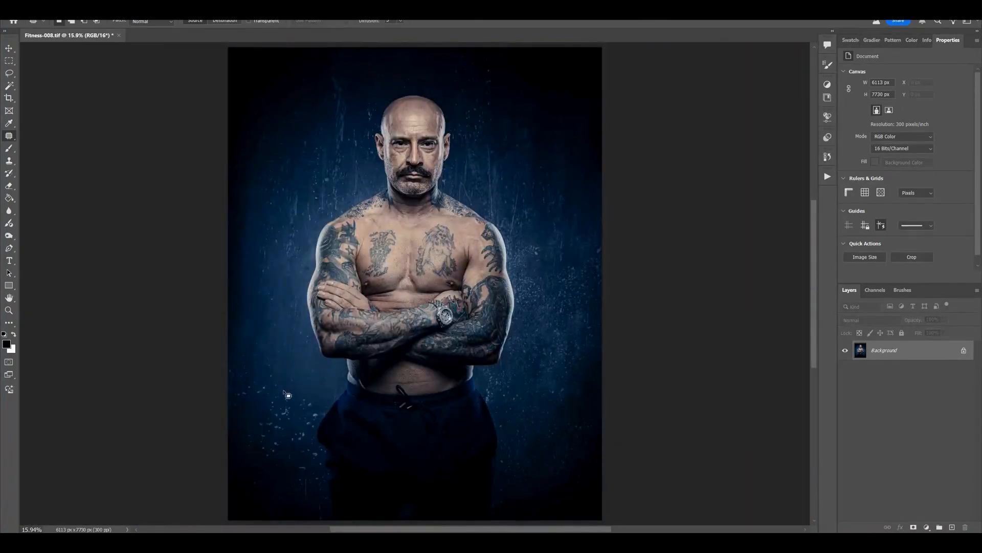
Step: Retouch distracting pale marks on the lower backdrop beside the trousers with the Patch tool and Content-Aware Fill
{"action": "mouse_move", "coordinate": [312, 367]}
{"action": "left_mouse_down"}
{"action": "mouse_move", "coordinate": [270, 373]}
{"action": "mouse_move", "coordinate": [304, 336]}
{"action": "mouse_move", "coordinate": [258, 343]}
{"action": "mouse_move", "coordinate": [305, 392]}
{"action": "mouse_move", "coordinate": [335, 389]}
{"action": "mouse_move", "coordinate": [326, 372]}
{"action": "mouse_move", "coordinate": [277, 421]}
{"action": "left_mouse_up"}
{"action": "key", "text": "ctrl+d"}
{"action": "left_click_drag", "start_coordinate": [290, 365], "coordinate": [283, 377]}
{"action": "left_click_drag", "start_coordinate": [291, 378], "coordinate": [277, 328]}
{"action": "key", "text": "ctrl+d"}
{"action": "key", "text": "ctrl+plus"}
{"action": "key", "text": "ctrl+plus"}
{"action": "key", "text": "ctrl+plus"}
{"action": "key", "text": "ctrl+0"}
{"action": "key", "text": "ctrl+plus"}
{"action": "key", "text": "ctrl+plus"}
{"action": "key", "text": "ctrl+plus"}
{"action": "key", "text": "ctrl+plus"}
{"action": "mouse_move", "coordinate": [302, 501]}
{"action": "left_mouse_down"}
{"action": "mouse_move", "coordinate": [303, 366]}
{"action": "mouse_move", "coordinate": [355, 373]}
{"action": "left_mouse_up"}
{"action": "key", "text": "shift+F5"}
{"action": "key", "text": "Return"}
{"action": "key", "text": "ctrl+d"}
Step: Try to patch out the trouser drawstring's upper loop and the ends beside its knot
{"action": "key", "text": "ctrl+plus"}
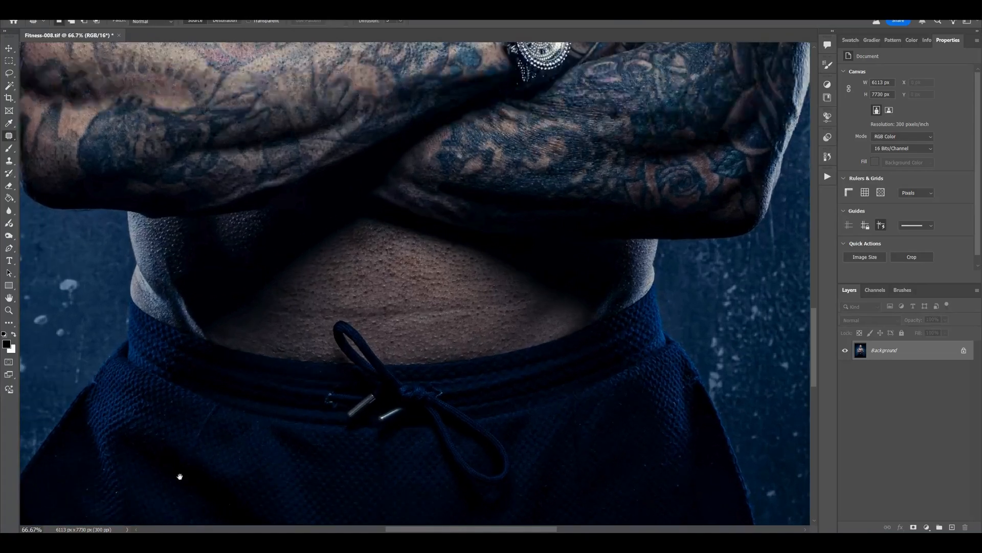
{"action": "left_click_drag", "start_coordinate": [182, 458], "coordinate": [209, 302]}
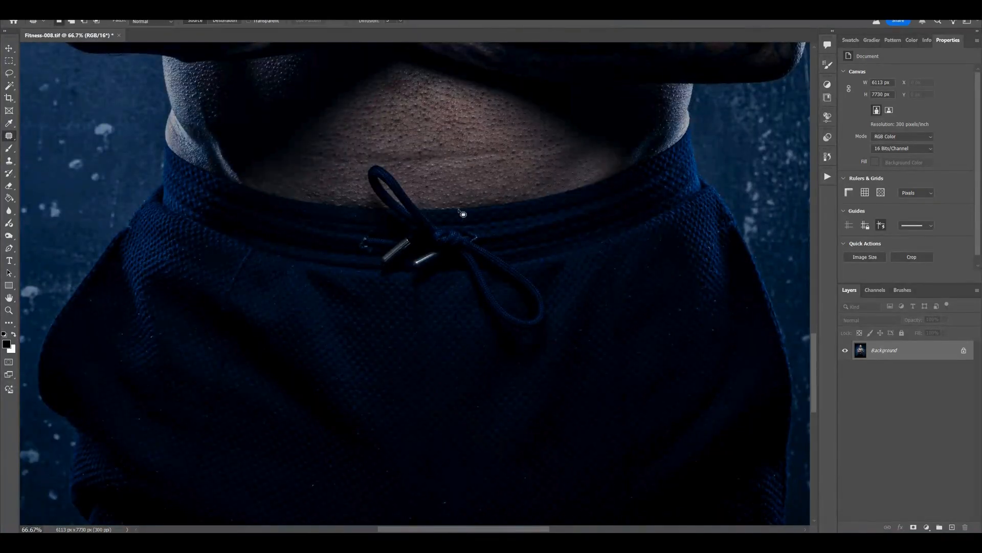
{"action": "left_click_drag", "start_coordinate": [410, 191], "coordinate": [379, 167]}
{"action": "mouse_move", "coordinate": [381, 216]}
{"action": "left_mouse_down"}
{"action": "mouse_move", "coordinate": [430, 203]}
{"action": "mouse_move", "coordinate": [371, 169]}
{"action": "left_mouse_up"}
{"action": "left_click_drag", "start_coordinate": [393, 231], "coordinate": [427, 223]}
{"action": "left_click_drag", "start_coordinate": [371, 238], "coordinate": [368, 263]}
{"action": "key", "text": "ctrl+d"}
{"action": "key", "text": "ctrl+z"}
{"action": "key", "text": "ctrl+z"}
{"action": "key", "text": "ctrl+z"}
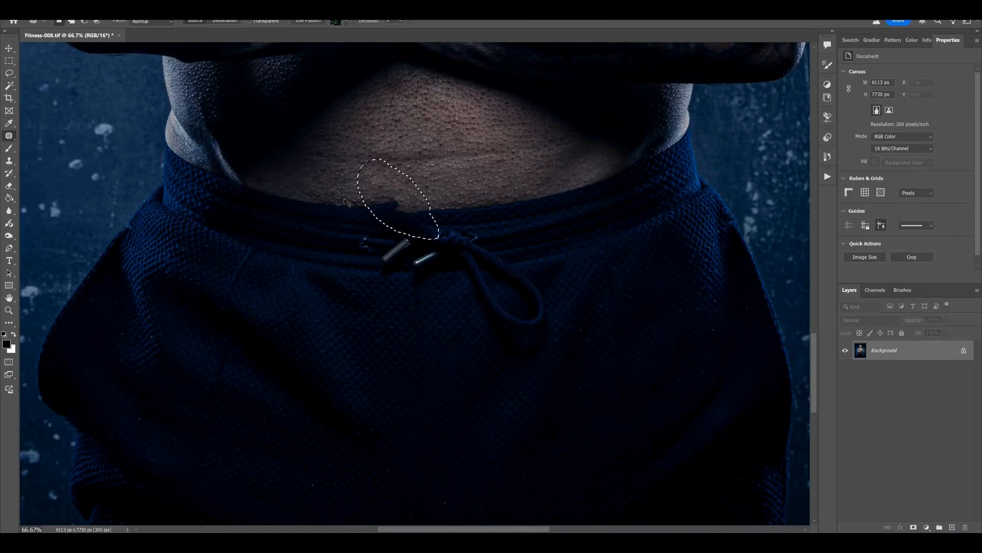
Step: Try to replace the drawstring's upper loop with skin and waistband texture using Content-Aware Fill
{"action": "mouse_move", "coordinate": [411, 182]}
{"action": "left_mouse_down"}
{"action": "mouse_move", "coordinate": [381, 155]}
{"action": "mouse_move", "coordinate": [363, 209]}
{"action": "mouse_move", "coordinate": [406, 220]}
{"action": "mouse_move", "coordinate": [426, 211]}
{"action": "mouse_move", "coordinate": [378, 231]}
{"action": "mouse_move", "coordinate": [371, 214]}
{"action": "mouse_move", "coordinate": [357, 221]}
{"action": "mouse_move", "coordinate": [398, 214]}
{"action": "left_mouse_up"}
{"action": "key", "text": "shift+Delete"}
{"action": "key", "text": "ctrl+d"}
{"action": "key", "text": "shift+F5"}
{"action": "key", "text": "Return"}
{"action": "key", "text": "ctrl+d"}
{"action": "key", "text": "shift+F5"}
{"action": "key", "text": "Return"}
{"action": "key", "text": "ctrl+d"}
{"action": "key", "text": "shift+F5"}
{"action": "key", "text": "Return"}
{"action": "key", "text": "ctrl+d"}
{"action": "key", "text": "ctrl+z"}
{"action": "key", "text": "ctrl+d"}
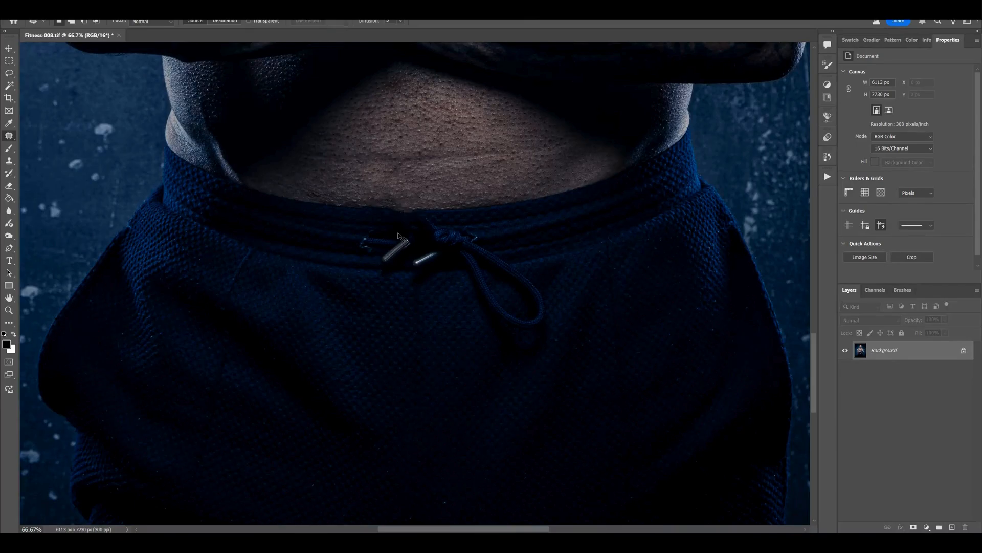
{"action": "key", "text": "ctrl+z"}
{"action": "key", "text": "ctrl+z"}
{"action": "key", "text": "ctrl+z"}
{"action": "key", "text": "ctrl+z"}
{"action": "key", "text": "ctrl+d"}
{"action": "key", "text": "ctrl+plus"}
{"action": "left_click_drag", "start_coordinate": [355, 198], "coordinate": [371, 341]}
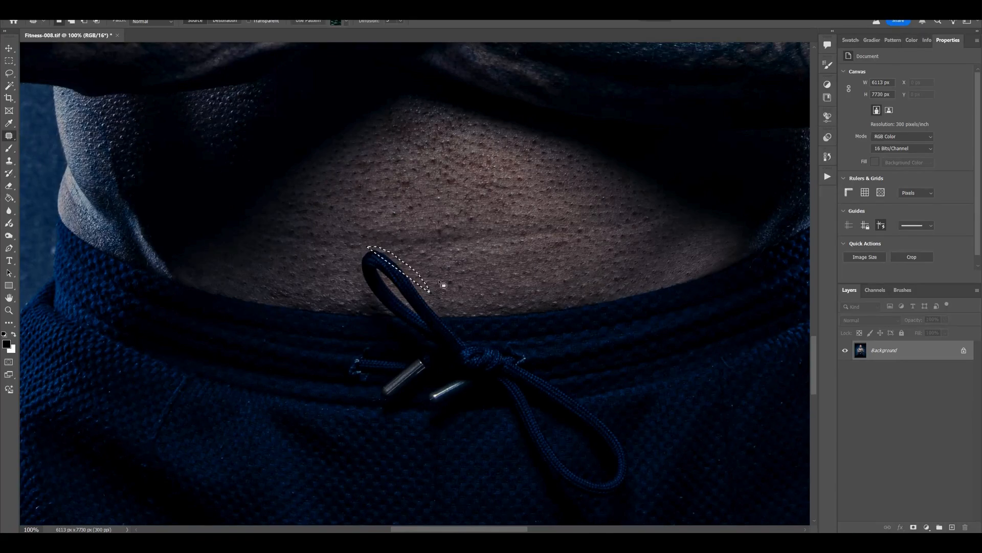
{"action": "mouse_move", "coordinate": [448, 299]}
{"action": "left_mouse_down"}
{"action": "mouse_move", "coordinate": [373, 244]}
{"action": "mouse_move", "coordinate": [345, 285]}
{"action": "left_mouse_up"}
{"action": "left_click", "coordinate": [357, 344]}
Step: Clone nearby abdominal skin over the drawstring's upper loop with the Clone Stamp tool
{"action": "key", "text": "s"}
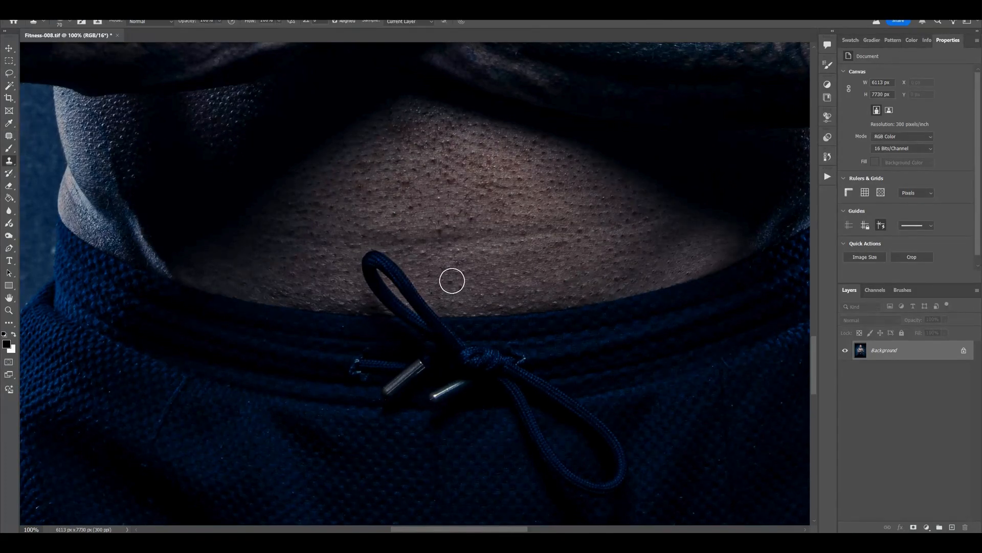
{"action": "left_click", "coordinate": [458, 283], "text": "alt"}
{"action": "key", "text": "bracketright"}
{"action": "key", "text": "bracketright"}
{"action": "mouse_move", "coordinate": [408, 283]}
{"action": "left_mouse_down"}
{"action": "mouse_move", "coordinate": [374, 285]}
{"action": "mouse_move", "coordinate": [388, 266]}
{"action": "mouse_move", "coordinate": [417, 277]}
{"action": "mouse_move", "coordinate": [400, 295]}
{"action": "mouse_move", "coordinate": [446, 311]}
{"action": "mouse_move", "coordinate": [358, 301]}
{"action": "mouse_move", "coordinate": [431, 295]}
{"action": "mouse_move", "coordinate": [407, 308]}
{"action": "mouse_move", "coordinate": [468, 338]}
{"action": "mouse_move", "coordinate": [416, 346]}
{"action": "mouse_move", "coordinate": [410, 330]}
{"action": "left_mouse_up"}
Step: Remove the remains of the drawstring's upper loop from the skin and waistband with repeated Content-Aware Fills
{"action": "key", "text": "j"}
{"action": "left_click", "coordinate": [454, 273]}
{"action": "key", "text": "shift+F5"}
{"action": "key", "text": "Return"}
{"action": "key", "text": "ctrl+d"}
{"action": "key", "text": "shift+F5"}
{"action": "key", "text": "Return"}
{"action": "key", "text": "ctrl+d"}
{"action": "key", "text": "shift+F5"}
{"action": "key", "text": "Return"}
{"action": "key", "text": "ctrl+d"}
{"action": "key", "text": "shift+F5"}
{"action": "key", "text": "Return"}
{"action": "key", "text": "ctrl+d"}
{"action": "key", "text": "shift+F5"}
{"action": "key", "text": "Return"}
{"action": "key", "text": "ctrl+d"}
{"action": "key", "text": "shift+F5"}
{"action": "key", "text": "Return"}
{"action": "key", "text": "ctrl+d"}
{"action": "left_click_drag", "start_coordinate": [364, 298], "coordinate": [352, 304]}
{"action": "key", "text": "shift+F5"}
{"action": "key", "text": "Return"}
{"action": "key", "text": "ctrl+d"}
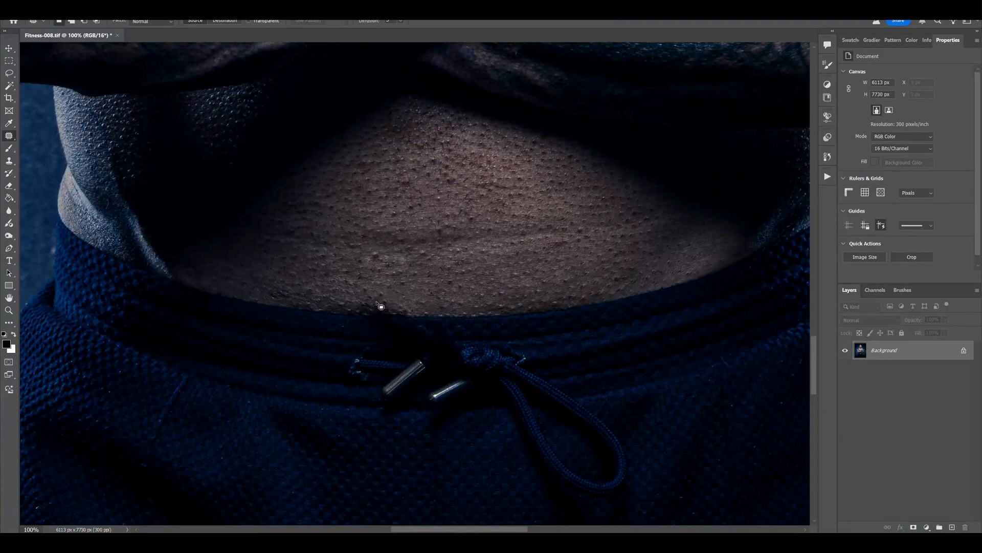
Step: Remove the two metal drawstring tips from the waistband with Content-Aware Fill
{"action": "scroll", "coordinate": [359, 312], "scroll_direction": "down", "scroll_amount": 3}
{"action": "scroll", "coordinate": [358, 312], "scroll_direction": "right", "scroll_amount": 2}
{"action": "mouse_move", "coordinate": [300, 235]}
{"action": "left_mouse_down"}
{"action": "mouse_move", "coordinate": [283, 253]}
{"action": "mouse_move", "coordinate": [325, 223]}
{"action": "mouse_move", "coordinate": [300, 229]}
{"action": "left_mouse_up"}
{"action": "key", "text": "shift+F5"}
{"action": "key", "text": "Return"}
{"action": "key", "text": "ctrl+d"}
{"action": "left_click_drag", "start_coordinate": [324, 260], "coordinate": [349, 234]}
{"action": "key", "text": "shift+F5"}
{"action": "key", "text": "Return"}
Step: Try to remove the drawstring's knot and hanging loop from the trousers with Content-Aware Fill
{"action": "mouse_move", "coordinate": [391, 192]}
{"action": "left_mouse_down"}
{"action": "mouse_move", "coordinate": [400, 245]}
{"action": "mouse_move", "coordinate": [451, 332]}
{"action": "mouse_move", "coordinate": [529, 350]}
{"action": "mouse_move", "coordinate": [475, 232]}
{"action": "mouse_move", "coordinate": [394, 204]}
{"action": "mouse_move", "coordinate": [389, 190]}
{"action": "left_mouse_up"}
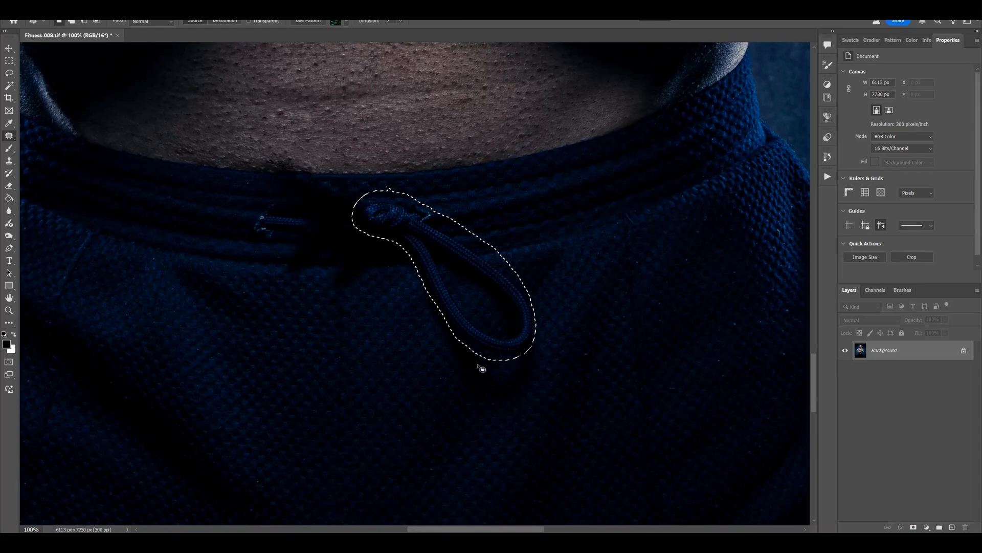
{"action": "key", "text": "shift+F5"}
{"action": "key", "text": "Return"}
{"action": "key", "text": "ctrl+d"}
{"action": "key", "text": "ctrl+z"}
{"action": "key", "text": "ctrl+z"}
{"action": "key", "text": "ctrl+d"}
Step: Outline the drawstring's knot and hanging loop and replace them with trouser fabric using Content-Aware Fill
{"action": "mouse_move", "coordinate": [419, 311]}
{"action": "left_mouse_down"}
{"action": "mouse_move", "coordinate": [492, 410]}
{"action": "mouse_move", "coordinate": [544, 355]}
{"action": "mouse_move", "coordinate": [536, 298]}
{"action": "mouse_move", "coordinate": [465, 227]}
{"action": "mouse_move", "coordinate": [422, 202]}
{"action": "mouse_move", "coordinate": [353, 215]}
{"action": "left_mouse_up"}
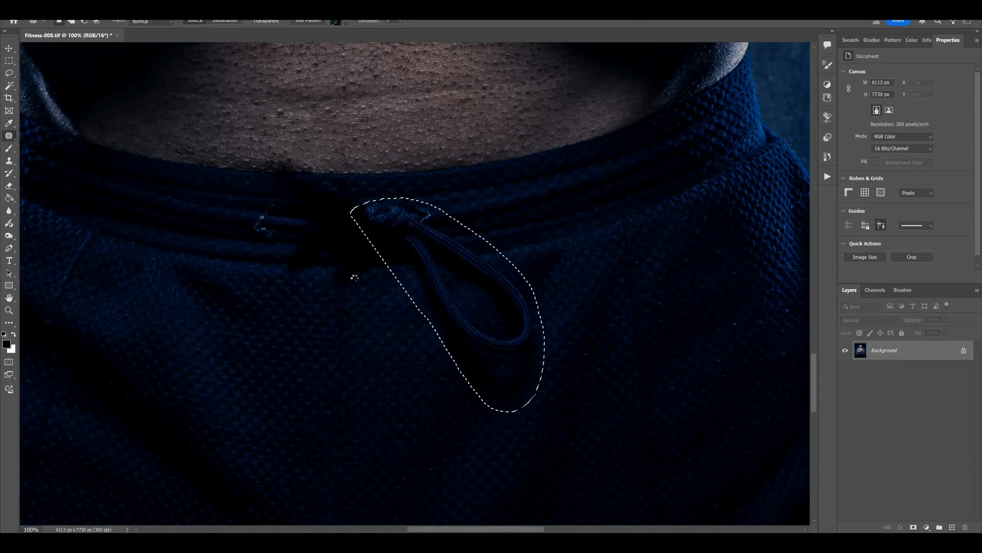
{"action": "key", "text": "ctrl+d"}
{"action": "mouse_move", "coordinate": [489, 249]}
{"action": "left_mouse_down"}
{"action": "mouse_move", "coordinate": [495, 281]}
{"action": "mouse_move", "coordinate": [490, 252]}
{"action": "left_mouse_up"}
{"action": "key", "text": "shift+BackSpace"}
{"action": "key", "text": "Return"}
Step: Remove the leftover cord end from the waistband with two Content-Aware Fills, and clear the selection
{"action": "key", "text": "ctrl+minus"}
{"action": "mouse_move", "coordinate": [348, 257]}
{"action": "left_mouse_down"}
{"action": "mouse_move", "coordinate": [300, 252]}
{"action": "mouse_move", "coordinate": [344, 256]}
{"action": "mouse_move", "coordinate": [333, 248]}
{"action": "left_mouse_up"}
{"action": "key", "text": "shift+BackSpace"}
{"action": "key", "text": "Return"}
{"action": "key", "text": "shift+BackSpace"}
{"action": "key", "text": "Return"}
{"action": "key", "text": "ctrl+d"}
Step: Check the whole portrait and examine the trouser fabric up close for specks and lint
{"action": "key", "text": "ctrl+0"}
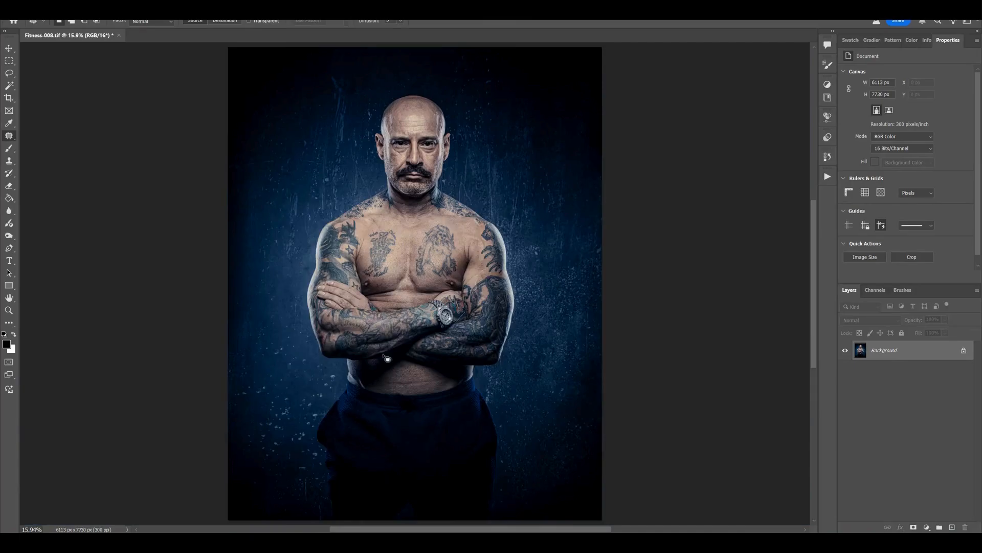
{"action": "key", "text": "ctrl+plus"}
{"action": "key", "text": "ctrl+plus"}
{"action": "key", "text": "ctrl+plus"}
{"action": "key", "text": "ctrl+plus"}
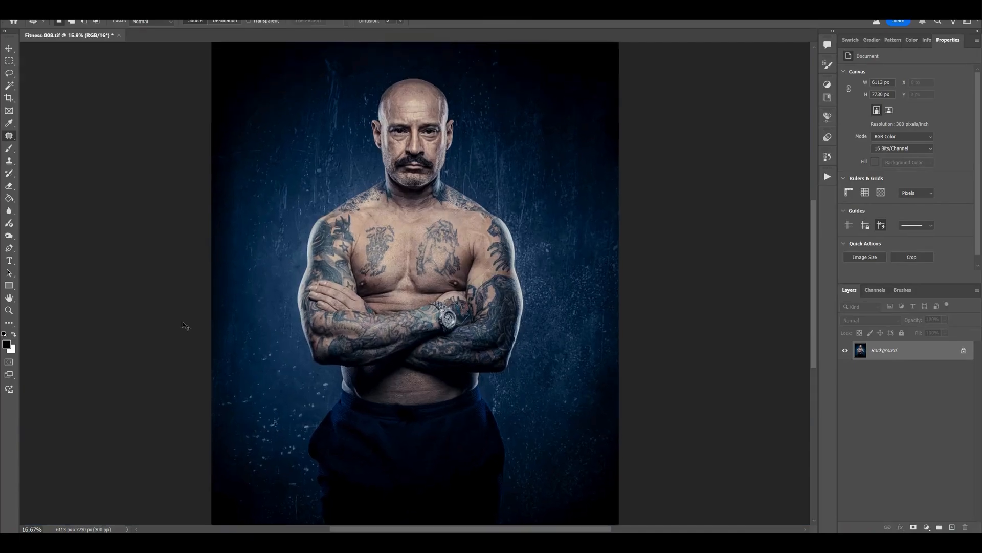
{"action": "left_click_drag", "start_coordinate": [282, 286], "coordinate": [251, 72]}
{"action": "left_click_drag", "start_coordinate": [358, 363], "coordinate": [421, 256]}
{"action": "key", "text": "ctrl+plus"}
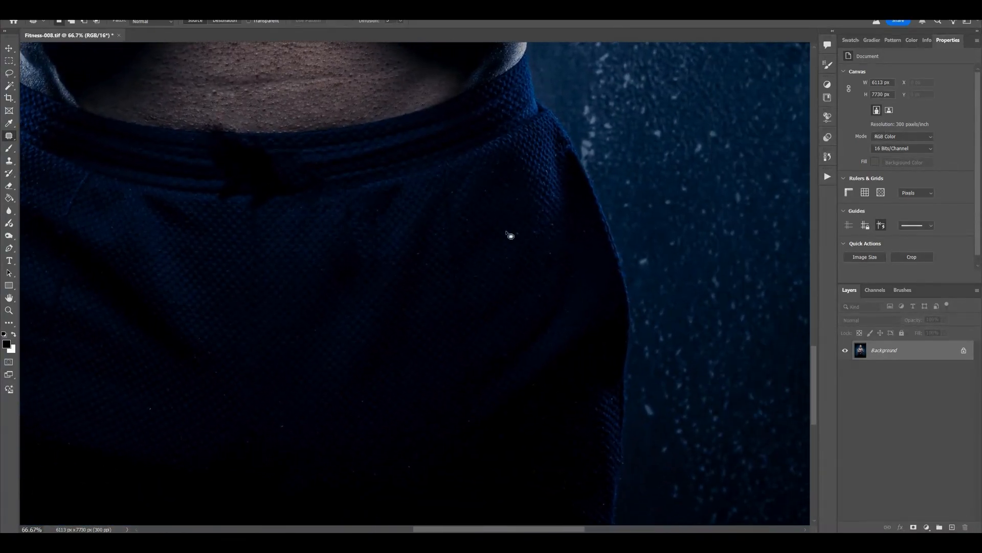
{"action": "key", "text": "ctrl+plus"}
{"action": "key", "text": "ctrl+plus"}
{"action": "left_click_drag", "start_coordinate": [568, 257], "coordinate": [461, 310]}
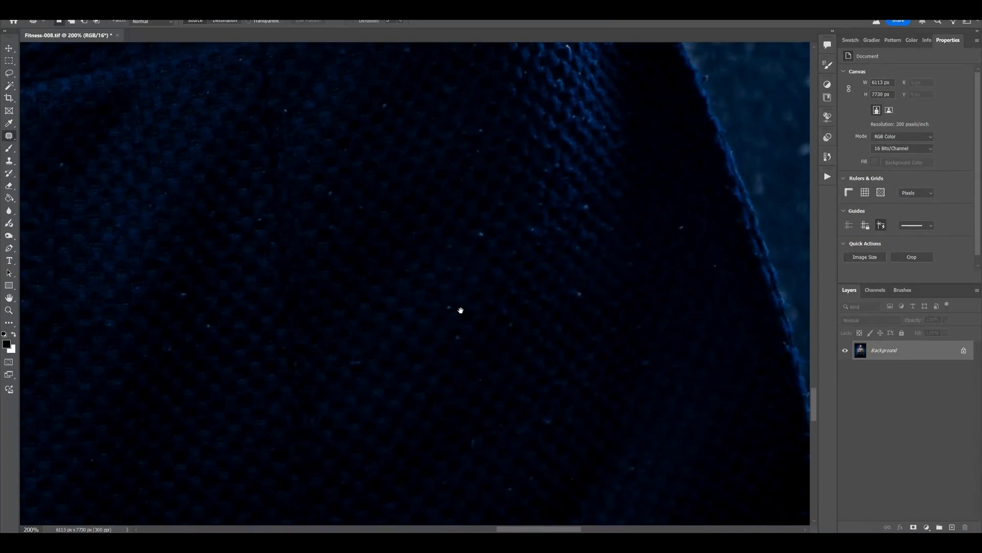
{"action": "key", "text": "ctrl+minus"}
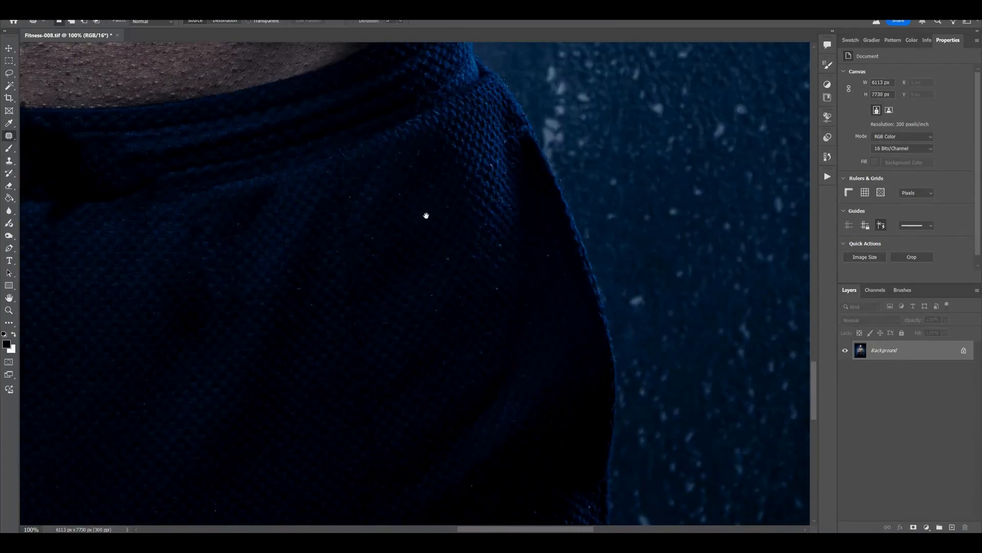
{"action": "left_click_drag", "start_coordinate": [430, 224], "coordinate": [443, 213]}
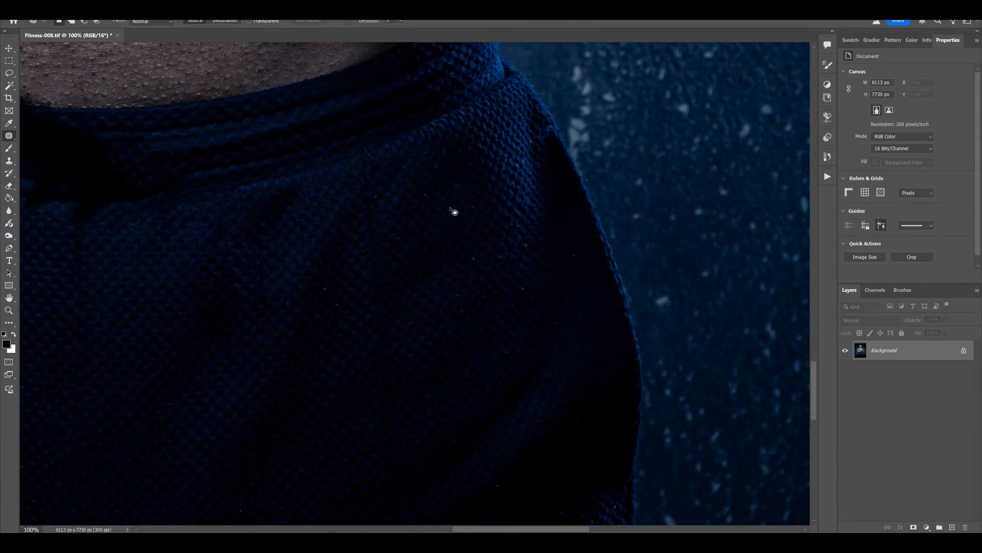
Step: Duplicate the Background layer and apply Dust & Scratches with a 5-pixel radius and a threshold of 21 levels
{"action": "key", "text": "ctrl+j"}
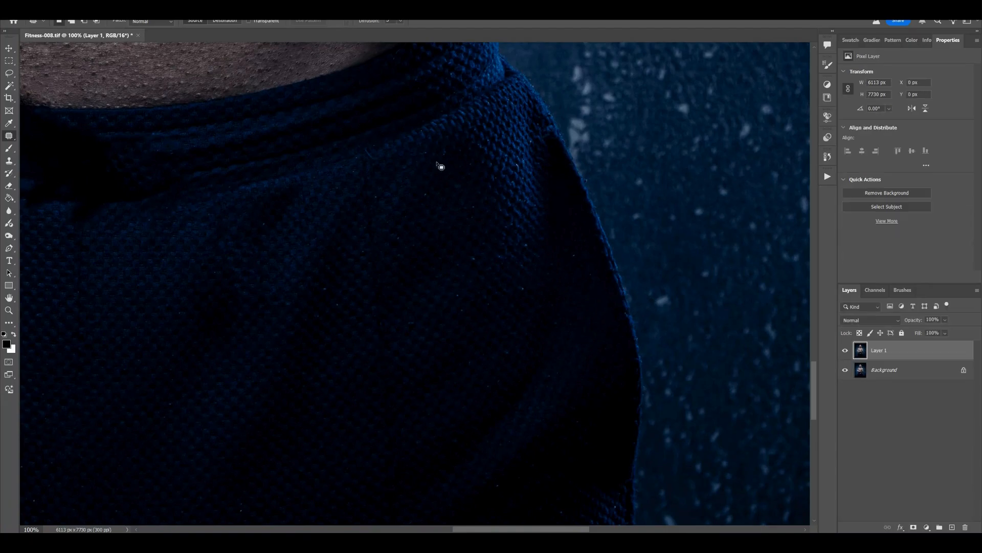
{"action": "left_click", "coordinate": [132, 9]}
{"action": "mouse_move", "coordinate": [215, 151]}
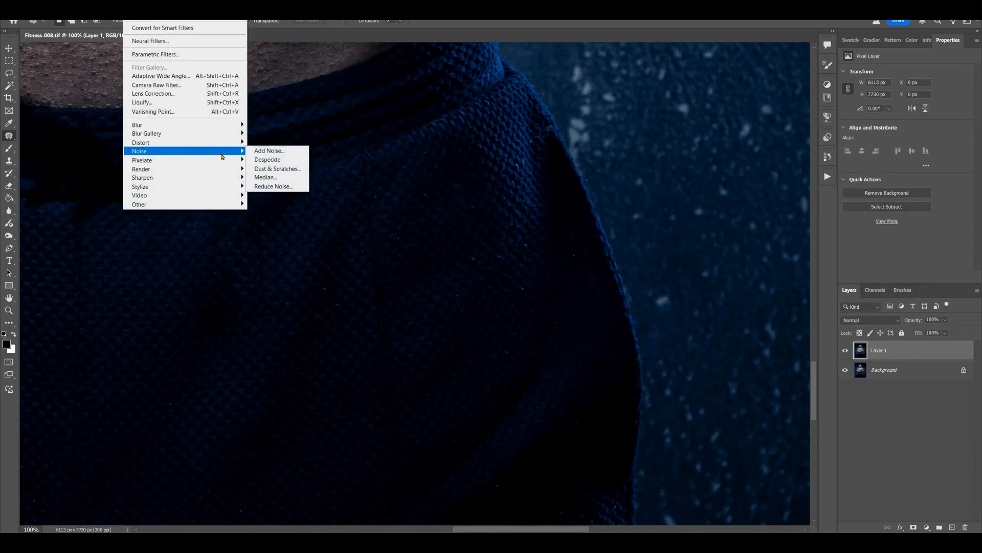
{"action": "left_click", "coordinate": [274, 168]}
{"action": "left_click_drag", "start_coordinate": [503, 106], "coordinate": [694, 104]}
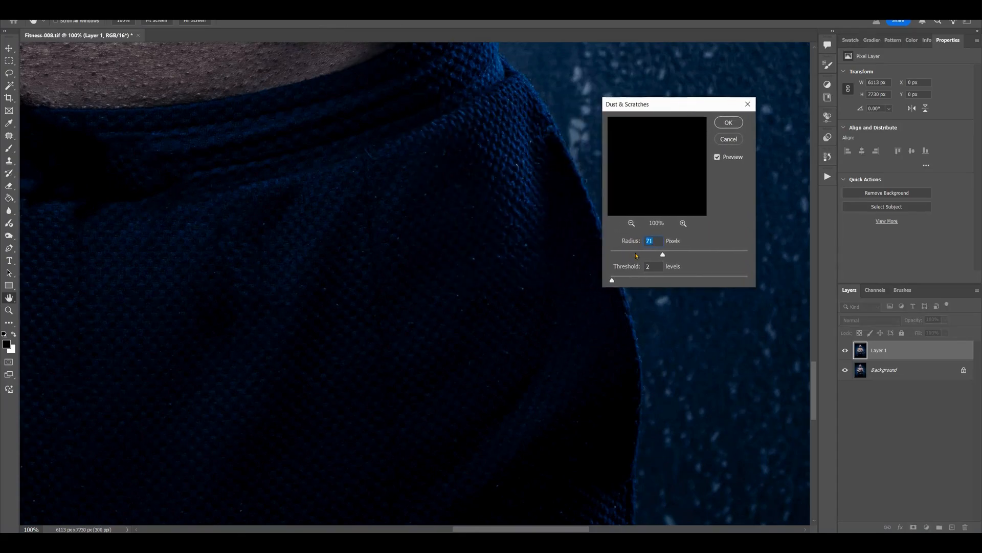
{"action": "left_click_drag", "start_coordinate": [627, 252], "coordinate": [623, 254]}
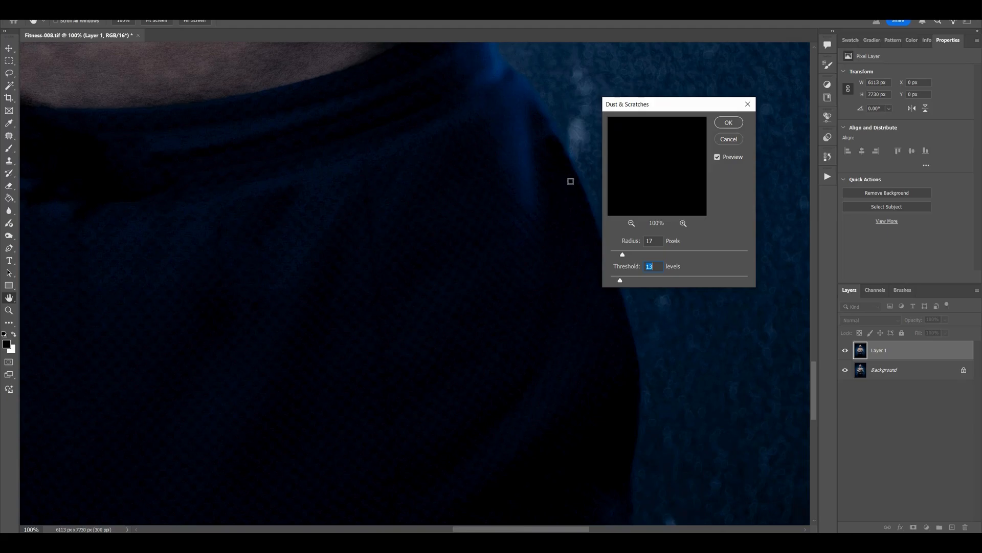
{"action": "left_click", "coordinate": [718, 158]}
{"action": "left_click", "coordinate": [719, 160]}
{"action": "left_click", "coordinate": [655, 266]}
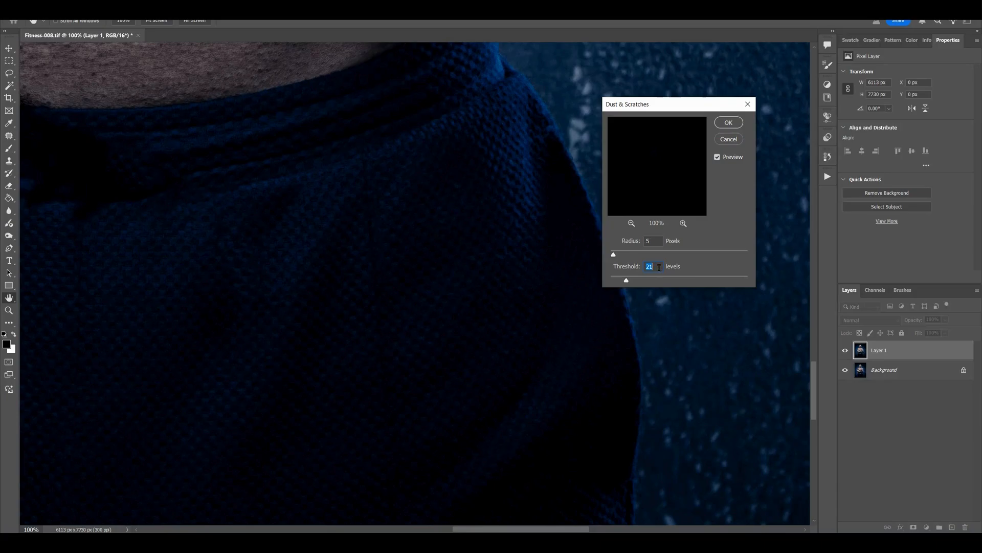
{"action": "left_click", "coordinate": [729, 124]}
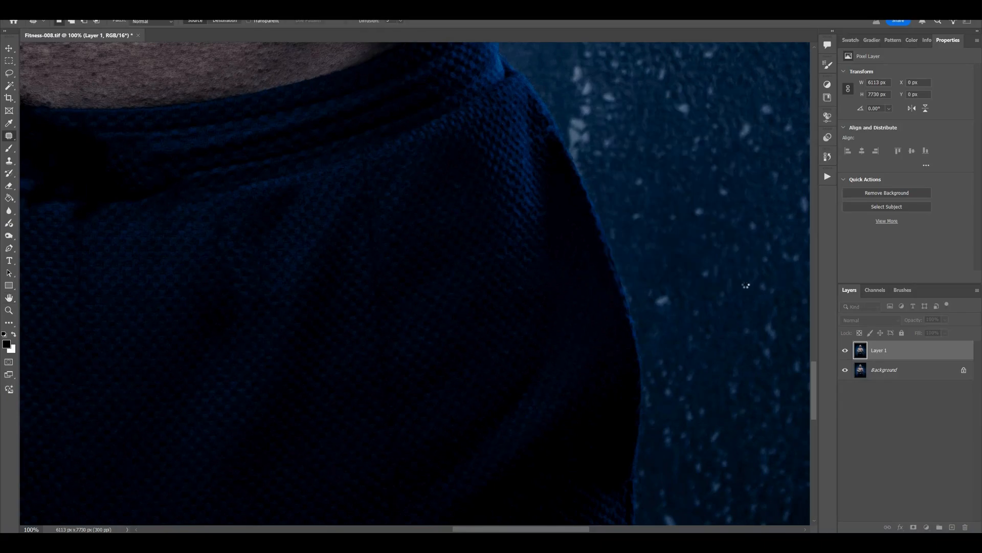
Step: Add a black mask to the filtered layer and paint white over the specks on the trousers' right-hand hip
{"action": "left_click", "coordinate": [914, 527]}
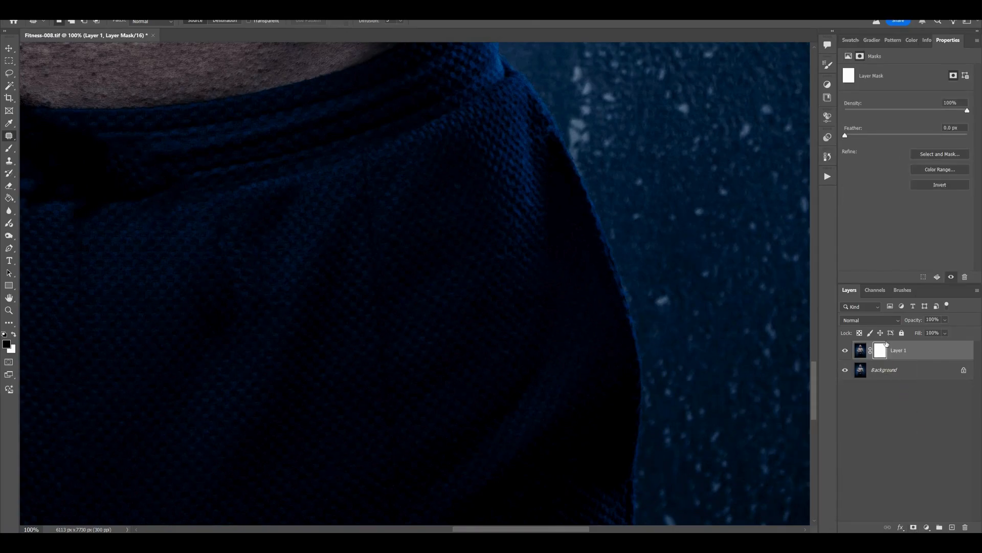
{"action": "key", "text": "b"}
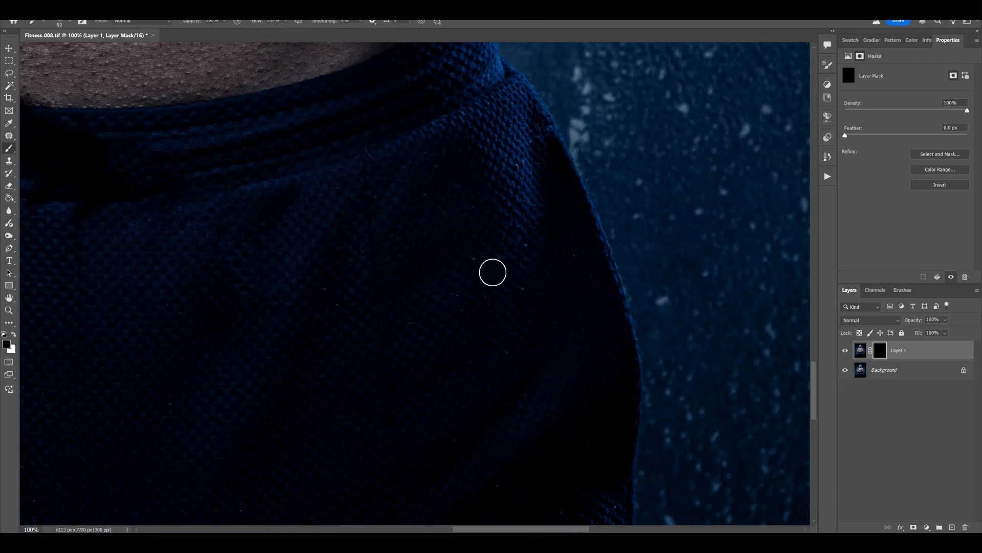
{"action": "key", "text": "bracketright"}
{"action": "key", "text": "bracketright"}
{"action": "key", "text": "bracketright"}
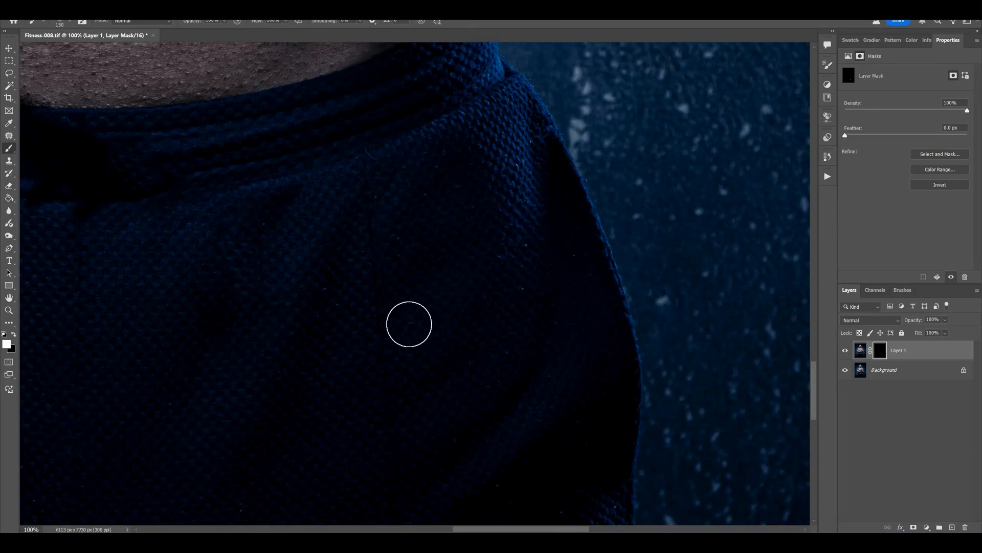
{"action": "key", "text": "bracketleft"}
{"action": "key", "text": "bracketleft"}
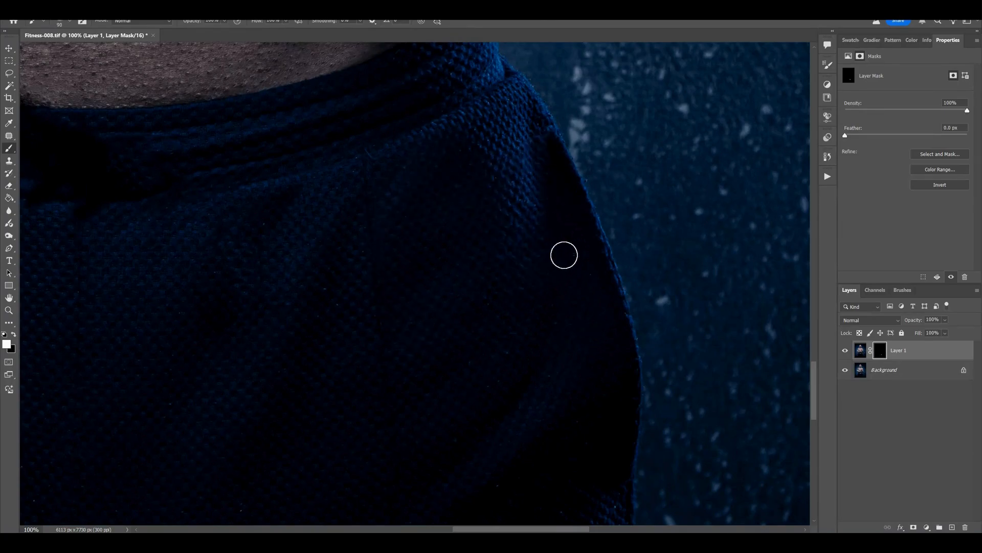
{"action": "key", "text": "bracketright"}
Step: Paint white on the mask over the specks along the lower right-hand trouser leg, using a brush of up to 300 px
{"action": "scroll", "coordinate": [274, 416], "scroll_direction": "down", "scroll_amount": 4}
{"action": "key", "text": "bracketright"}
{"action": "key", "text": "bracketright"}
{"action": "key", "text": "bracketright"}
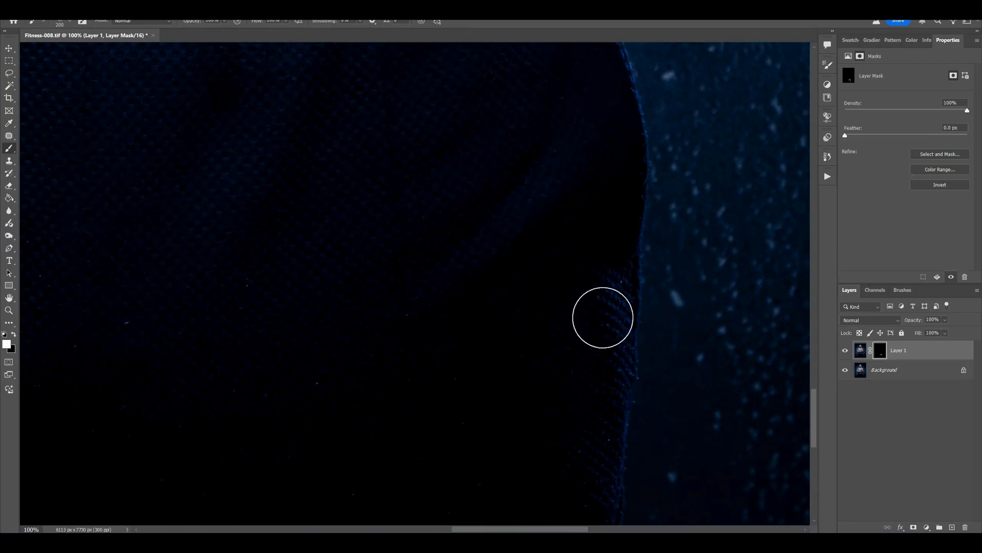
{"action": "key", "text": "bracketright"}
{"action": "key", "text": "bracketright"}
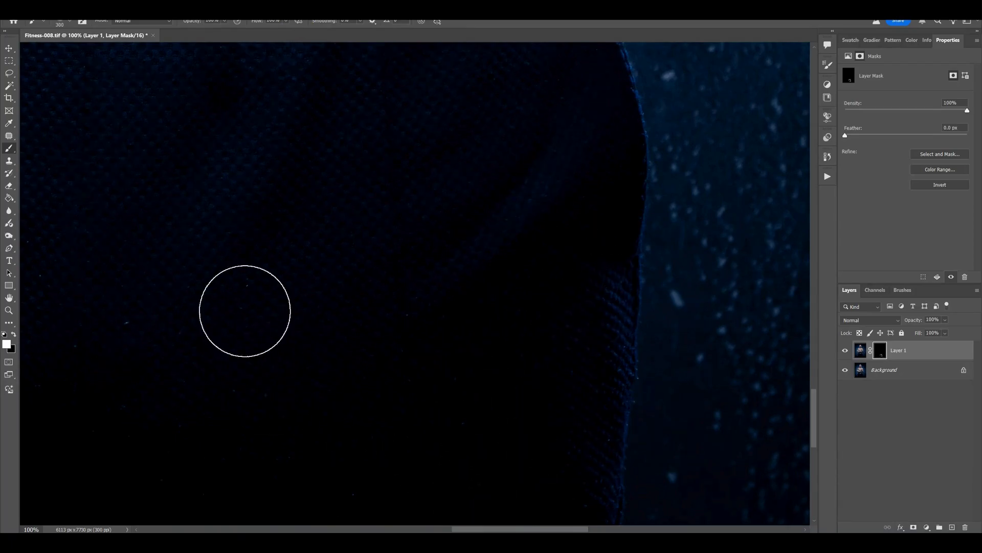
Step: Paint white on the mask across the front of the trousers to reveal the speck-free fabric
{"action": "key", "text": "ctrl+minus"}
{"action": "key", "text": "bracketright"}
{"action": "left_click_drag", "start_coordinate": [141, 322], "coordinate": [441, 381]}
{"action": "key", "text": "bracketleft"}
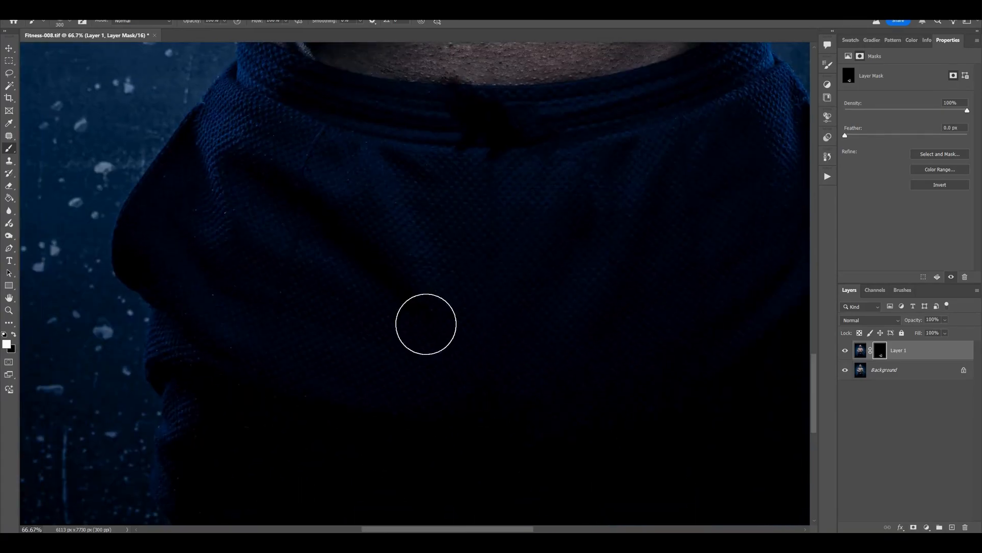
{"action": "key", "text": "bracketright"}
{"action": "mouse_move", "coordinate": [500, 242]}
{"action": "left_mouse_down"}
{"action": "mouse_move", "coordinate": [402, 353]}
{"action": "mouse_move", "coordinate": [340, 242]}
{"action": "mouse_move", "coordinate": [264, 347]}
{"action": "mouse_move", "coordinate": [234, 425]}
{"action": "mouse_move", "coordinate": [220, 231]}
{"action": "left_mouse_up"}
{"action": "key", "text": "bracketleft"}
{"action": "key", "text": "ctrl+plus"}
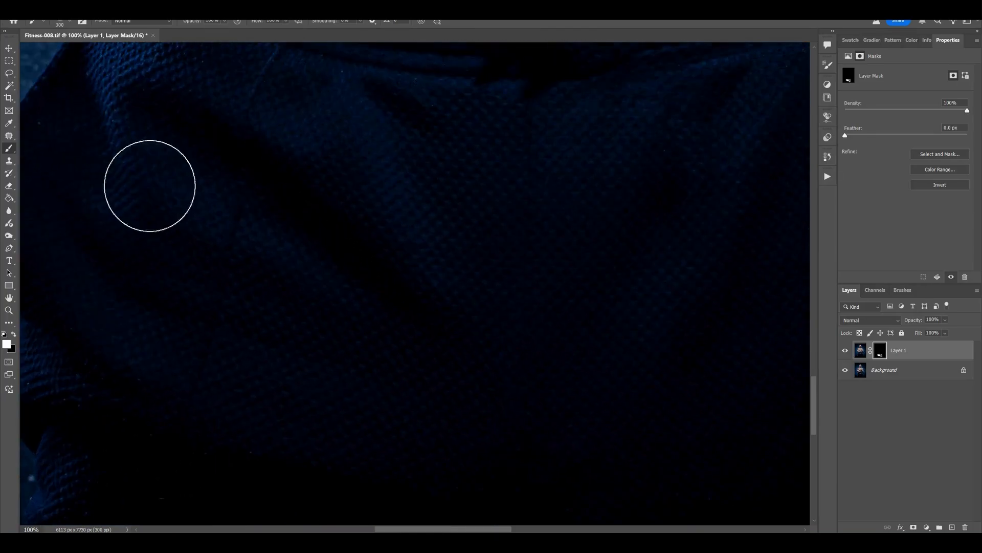
Step: Paint white on the mask over the specks on the left-hand hip and trouser leg
{"action": "left_click_drag", "start_coordinate": [148, 186], "coordinate": [351, 307]}
{"action": "key", "text": "bracketleft"}
{"action": "key", "text": "bracketleft"}
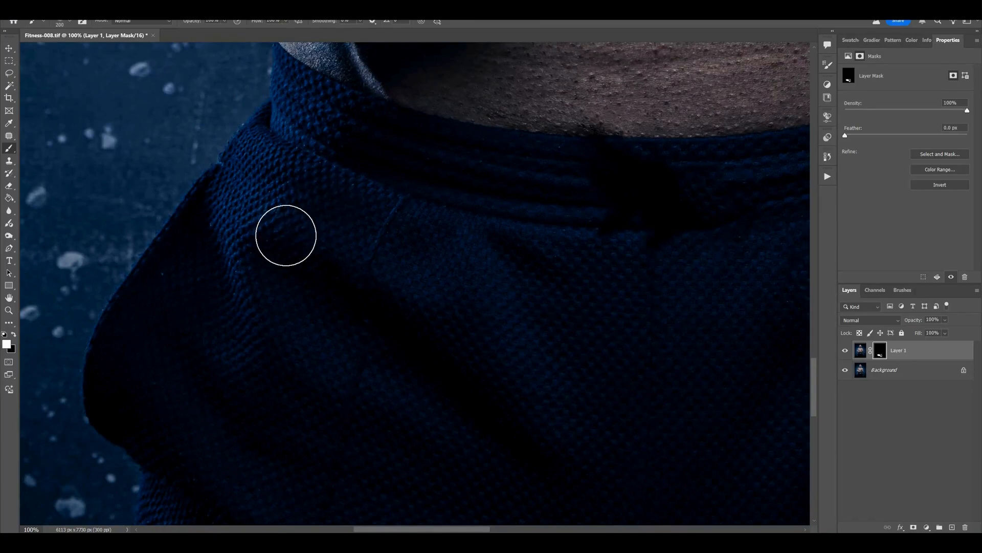
{"action": "mouse_move", "coordinate": [220, 412]}
{"action": "left_mouse_down"}
{"action": "mouse_move", "coordinate": [223, 170]}
{"action": "mouse_move", "coordinate": [227, 179]}
{"action": "left_mouse_up"}
{"action": "left_click_drag", "start_coordinate": [244, 439], "coordinate": [254, 205]}
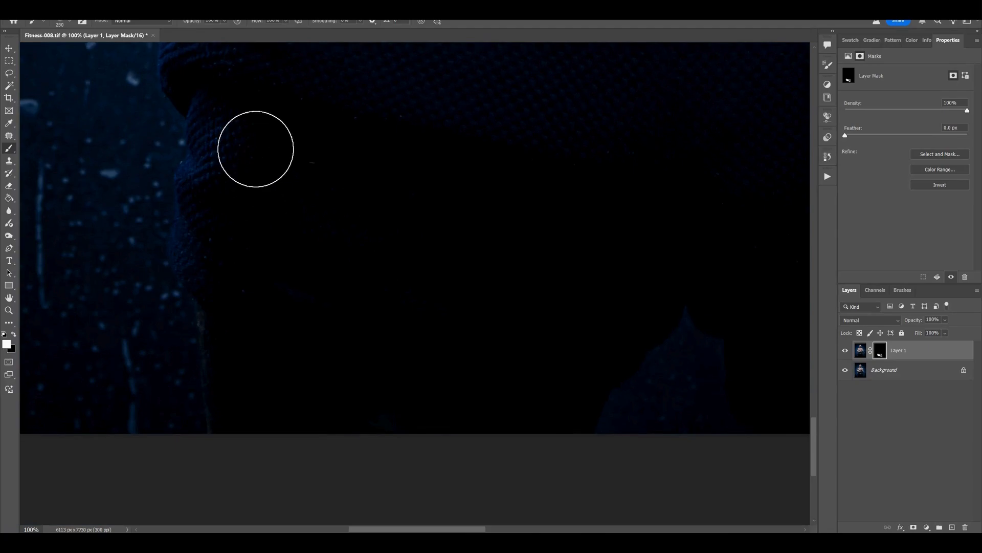
Step: Merge the masked filter layer down into the Background and switch to the Patch tool
{"action": "key", "text": "ctrl+0"}
{"action": "key", "text": "bracketright"}
{"action": "key", "text": "ctrl+e"}
{"action": "key", "text": "j"}
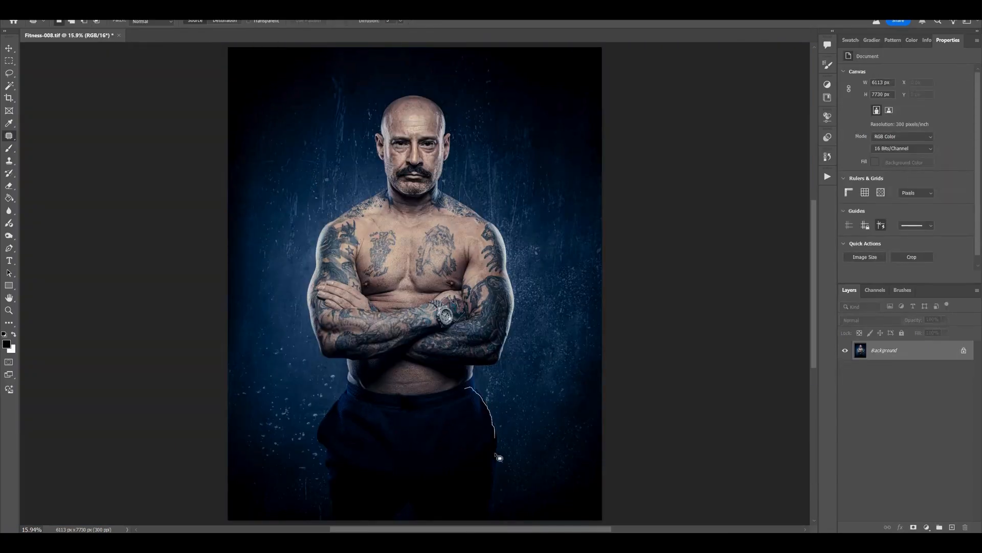
{"action": "left_click_drag", "start_coordinate": [482, 505], "coordinate": [478, 515]}
{"action": "left_click_drag", "start_coordinate": [331, 463], "coordinate": [340, 467]}
{"action": "mouse_move", "coordinate": [353, 395]}
{"action": "left_mouse_down"}
{"action": "mouse_move", "coordinate": [302, 437]}
{"action": "mouse_move", "coordinate": [366, 444]}
{"action": "left_mouse_up"}
Step: Outline the right-hand hip and trouser leg with the adjoining backdrop and copy the selection to a new layer
{"action": "key", "text": "ctrl+plus"}
{"action": "key", "text": "ctrl+plus"}
{"action": "left_click_drag", "start_coordinate": [330, 411], "coordinate": [358, 184]}
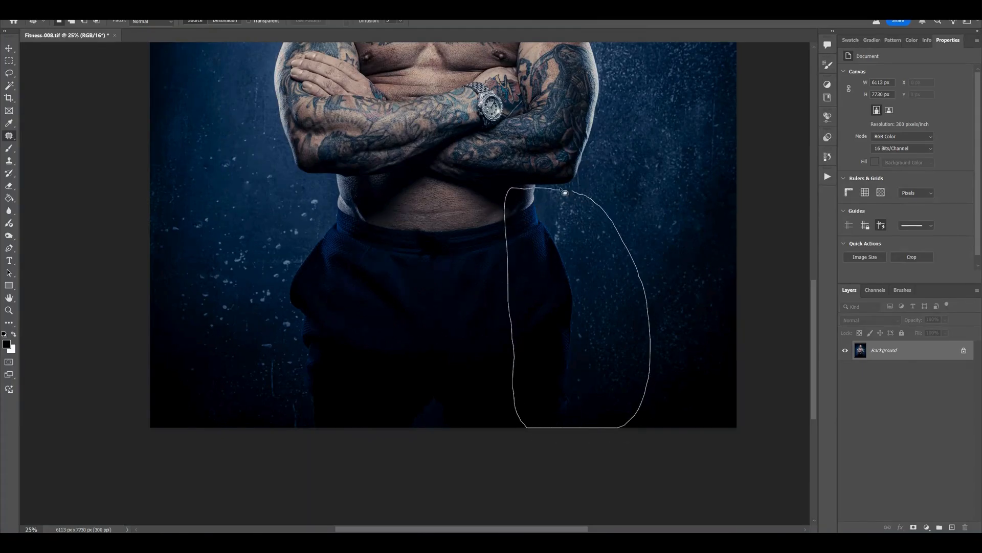
{"action": "left_click_drag", "start_coordinate": [517, 430], "coordinate": [518, 428]}
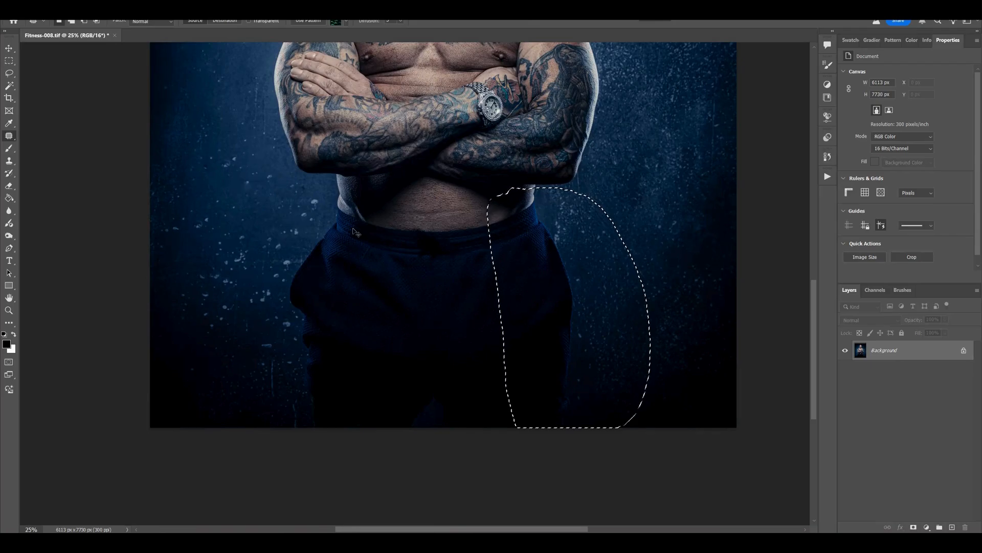
{"action": "key", "text": "ctrl+j"}
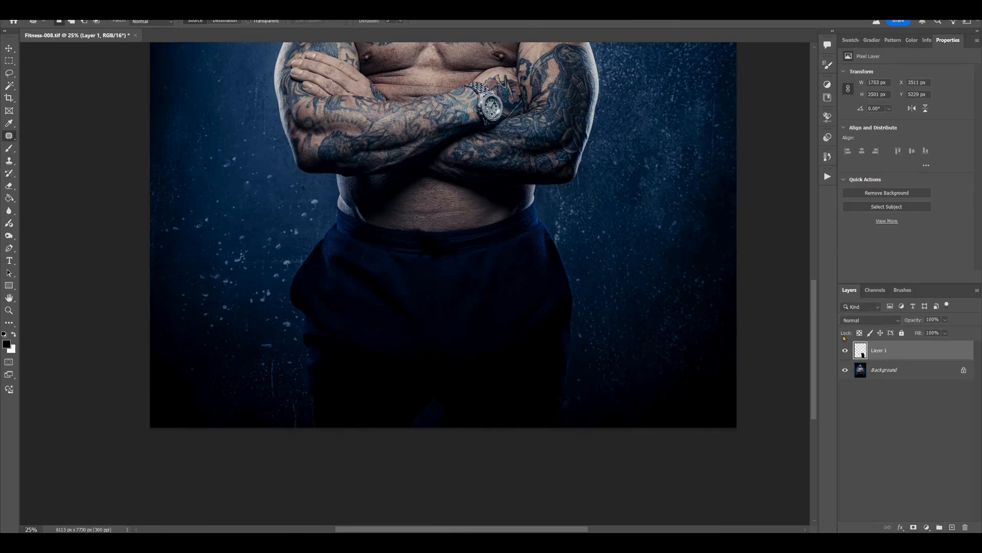
Step: Move the copied hip over the opposite side of the trousers and flip it horizontally with Free Transform
{"action": "key", "text": "v"}
{"action": "left_click_drag", "start_coordinate": [552, 304], "coordinate": [310, 298]}
{"action": "key", "text": "ctrl+t"}
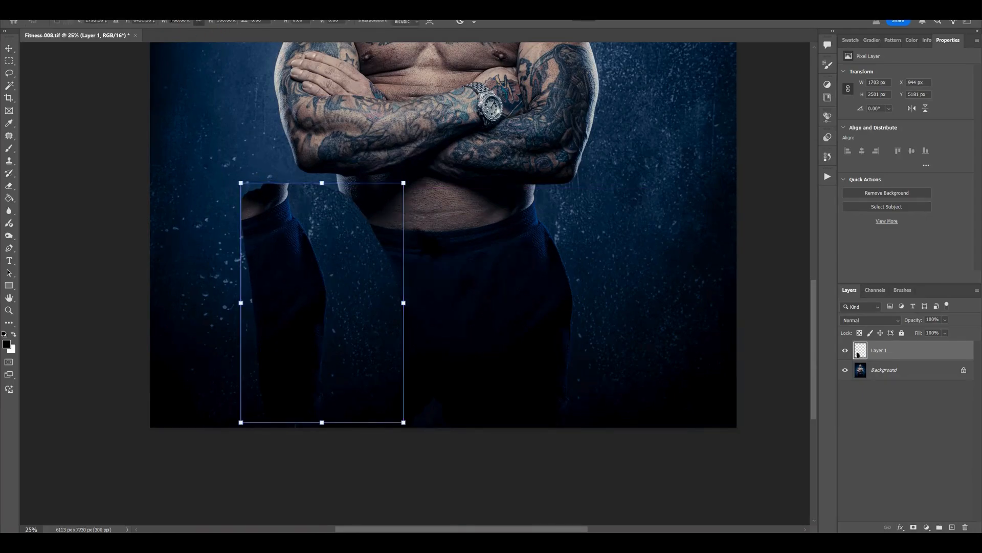
{"action": "type", "text": "-"}
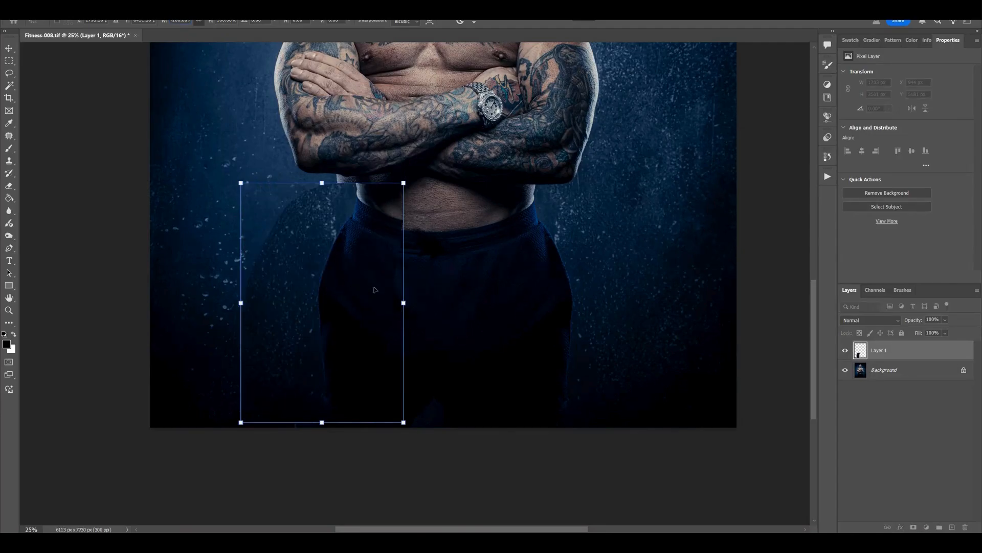
{"action": "left_click_drag", "start_coordinate": [379, 265], "coordinate": [501, 282]}
{"action": "key", "text": "ctrl+plus"}
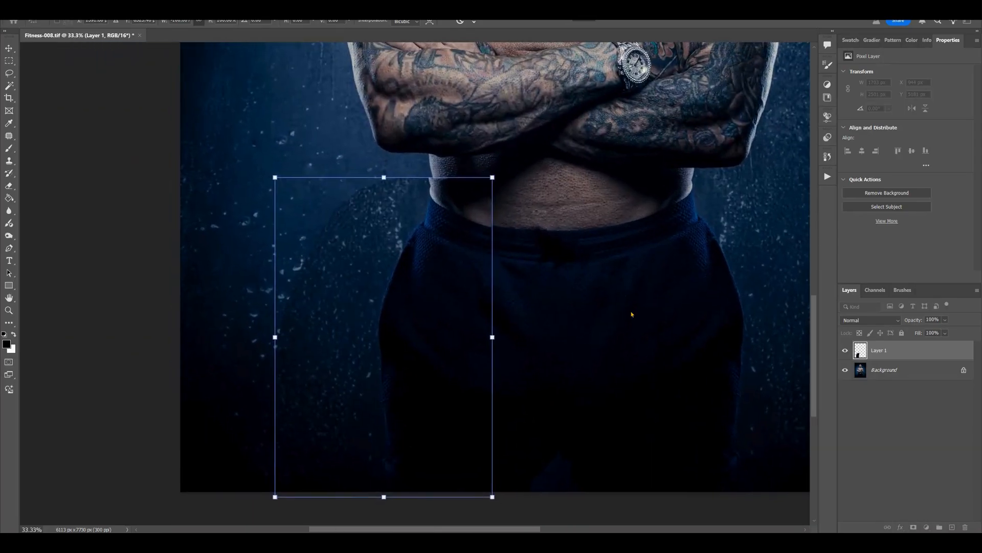
Step: Lower the flipped hip copy's opacity to 51% and nudge it into line with the hip edge beneath
{"action": "left_click", "coordinate": [934, 331]}
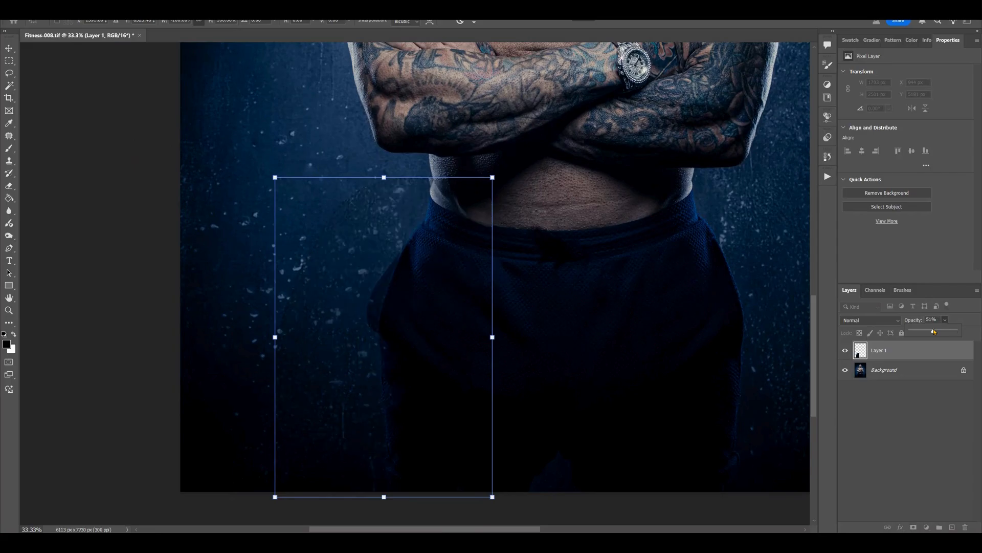
{"action": "left_click_drag", "start_coordinate": [442, 287], "coordinate": [444, 284]}
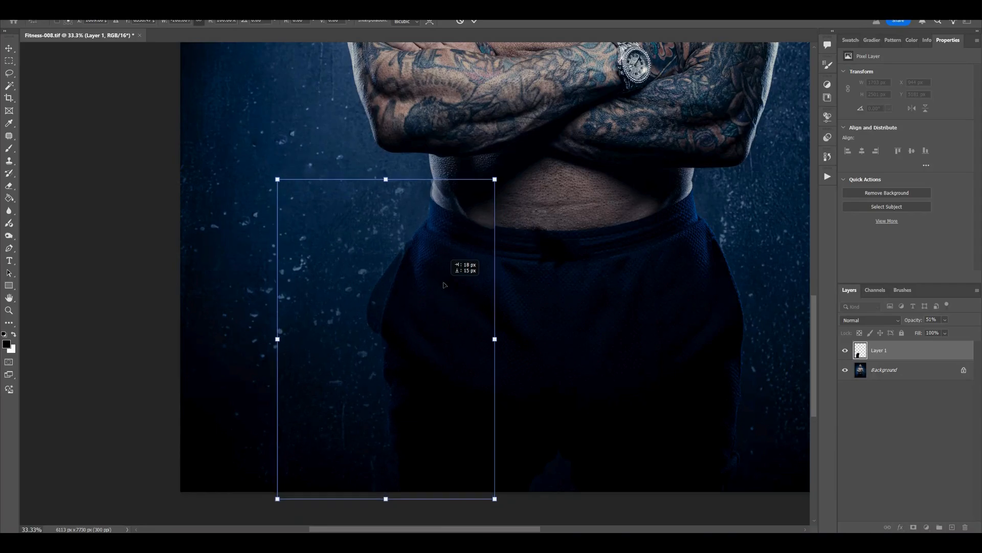
{"action": "key", "text": "Left"}
{"action": "key", "text": "Left"}
{"action": "key", "text": "Left"}
{"action": "key", "text": "Left"}
{"action": "key", "text": "Up"}
{"action": "key", "text": "Up"}
{"action": "key", "text": "Up"}
{"action": "key", "text": "Right"}
{"action": "key", "text": "Left"}
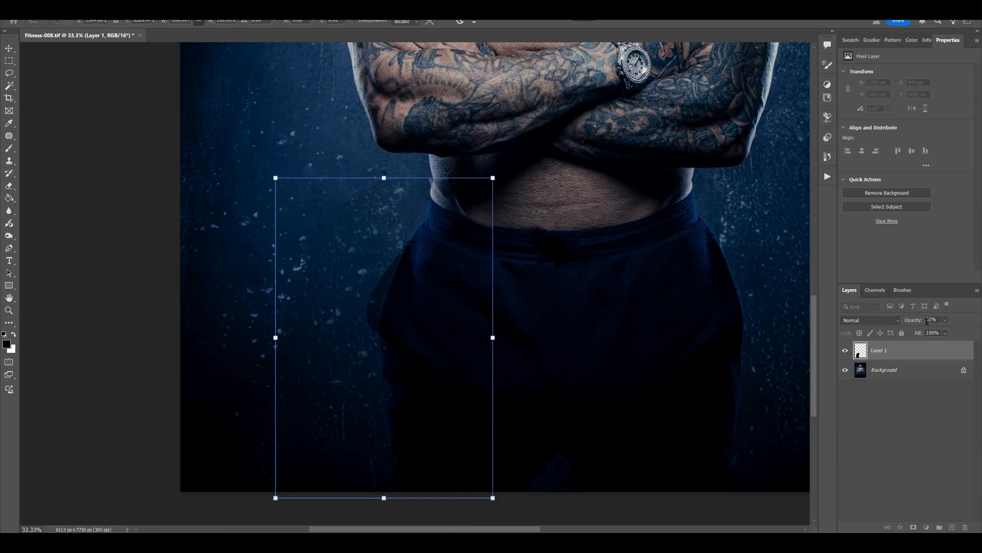
Step: Adjust the flipped hip copy's width to 1652 px, apply the transform and restore the layer opacity to 100%
{"action": "key", "text": "ctrl+plus"}
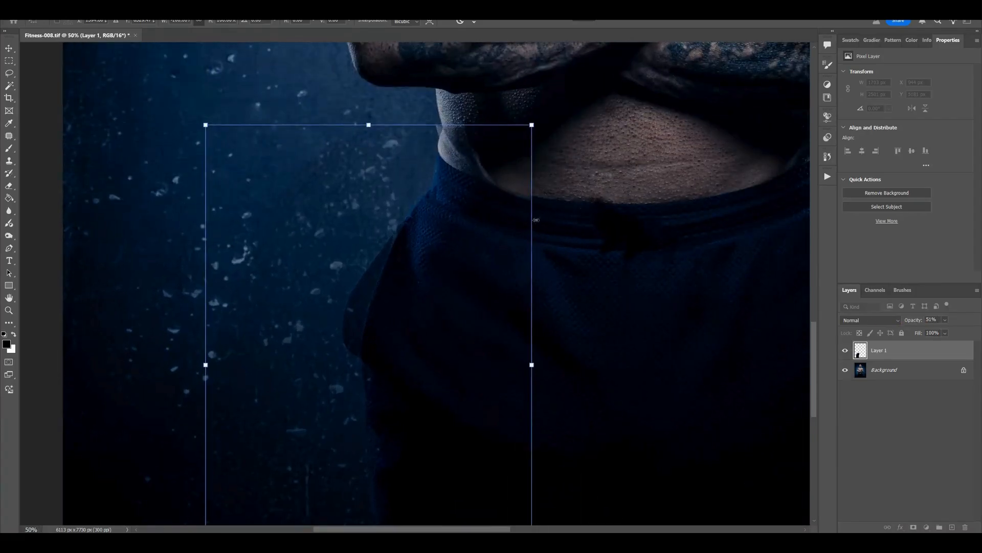
{"action": "left_click_drag", "start_coordinate": [546, 221], "coordinate": [546, 211]}
{"action": "left_click_drag", "start_coordinate": [506, 206], "coordinate": [554, 220]}
{"action": "key", "text": "Escape"}
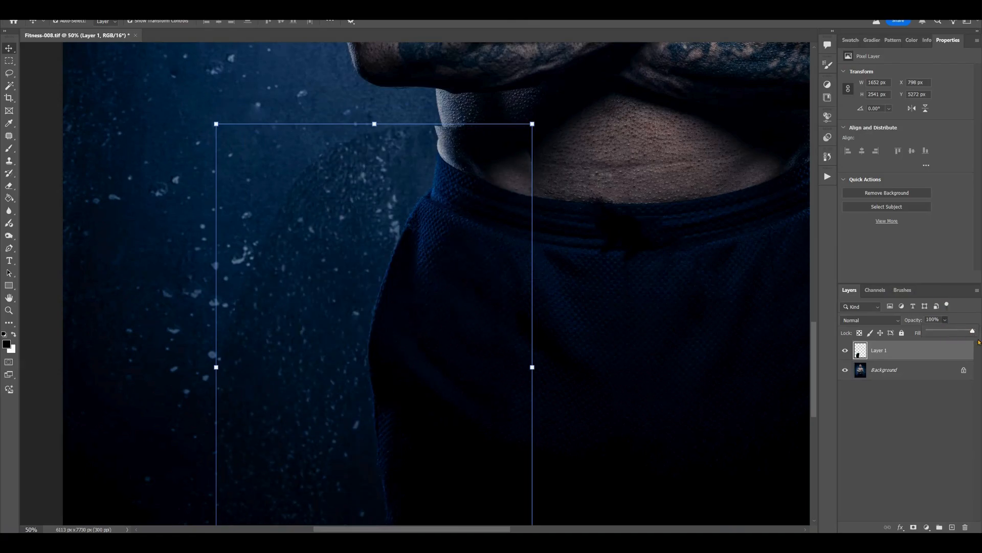
Step: Add a black layer mask to the flipped hip copy and paint white along the hip's upper outer edge
{"action": "left_click", "coordinate": [913, 528]}
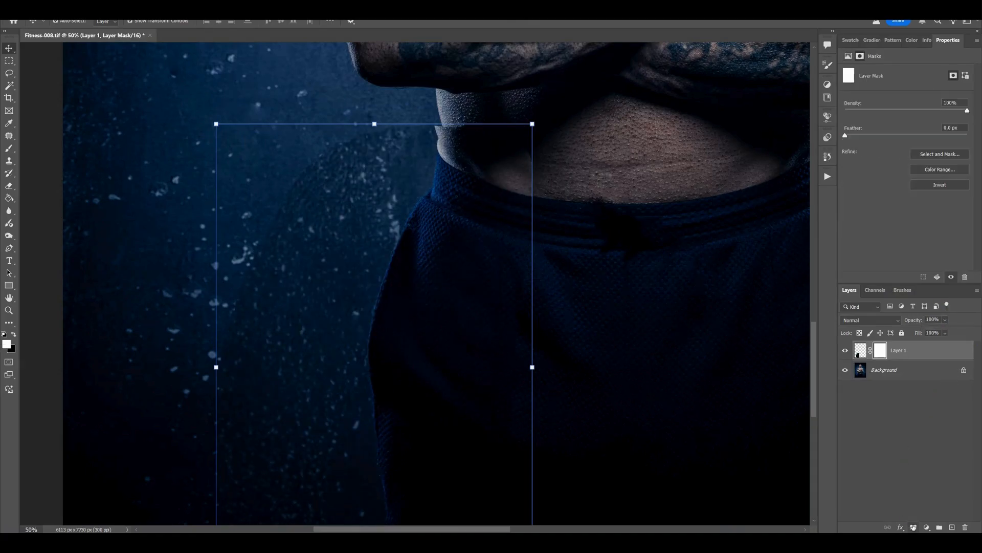
{"action": "key", "text": "ctrl+i"}
{"action": "key", "text": "b"}
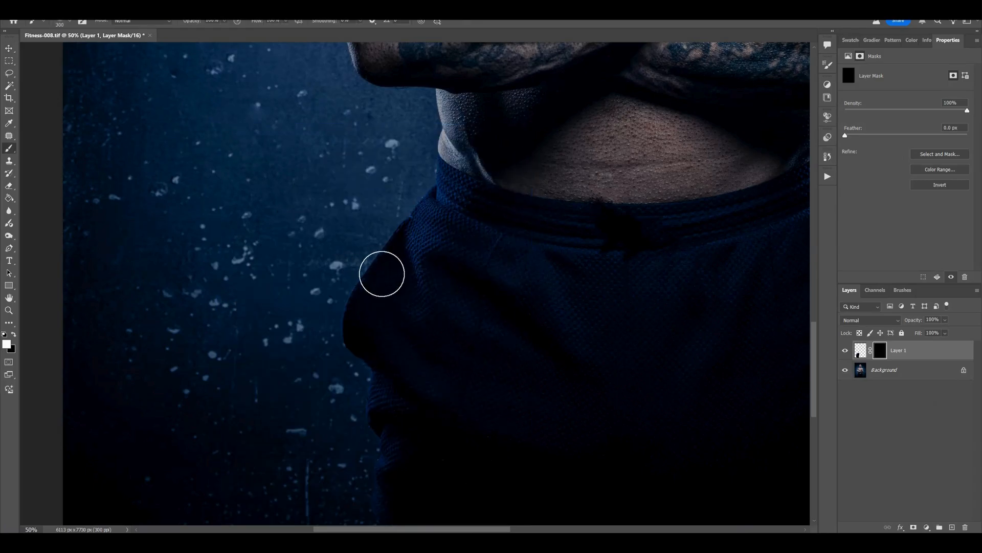
{"action": "left_click_drag", "start_coordinate": [368, 285], "coordinate": [388, 228]}
{"action": "key", "text": "bracketleft"}
{"action": "key", "text": "bracketleft"}
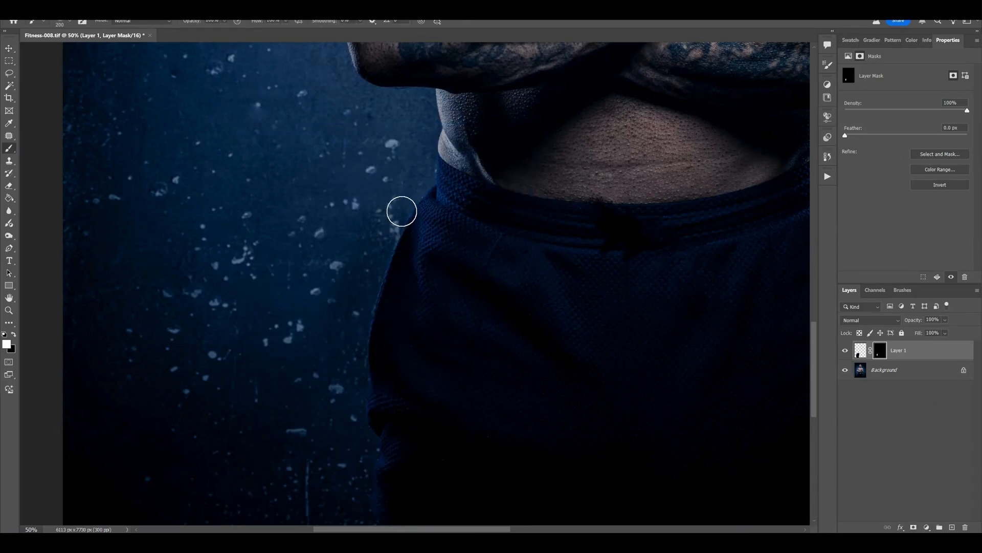
Step: Paint white on the mask down the outer edge of the trouser leg with a 200 to 300 px brush
{"action": "left_click_drag", "start_coordinate": [364, 397], "coordinate": [349, 259]}
{"action": "key", "text": "bracketright"}
{"action": "key", "text": "bracketright"}
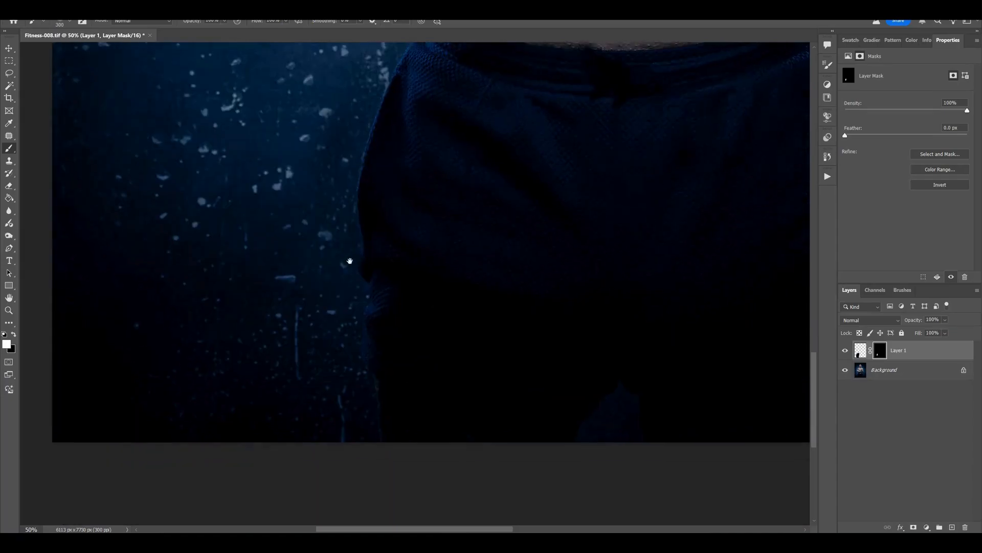
{"action": "key", "text": "bracketleft"}
{"action": "key", "text": "bracketleft"}
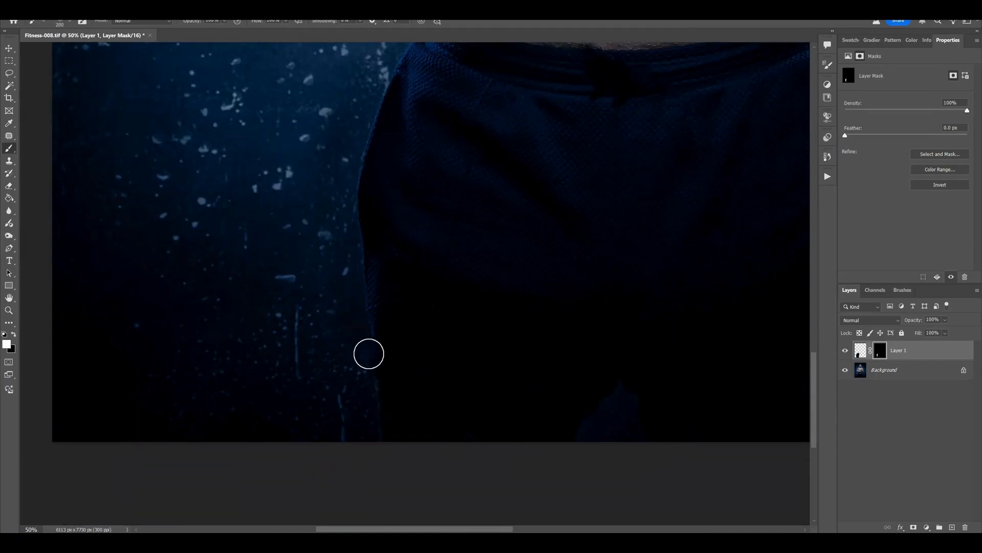
{"action": "key", "text": "bracketright"}
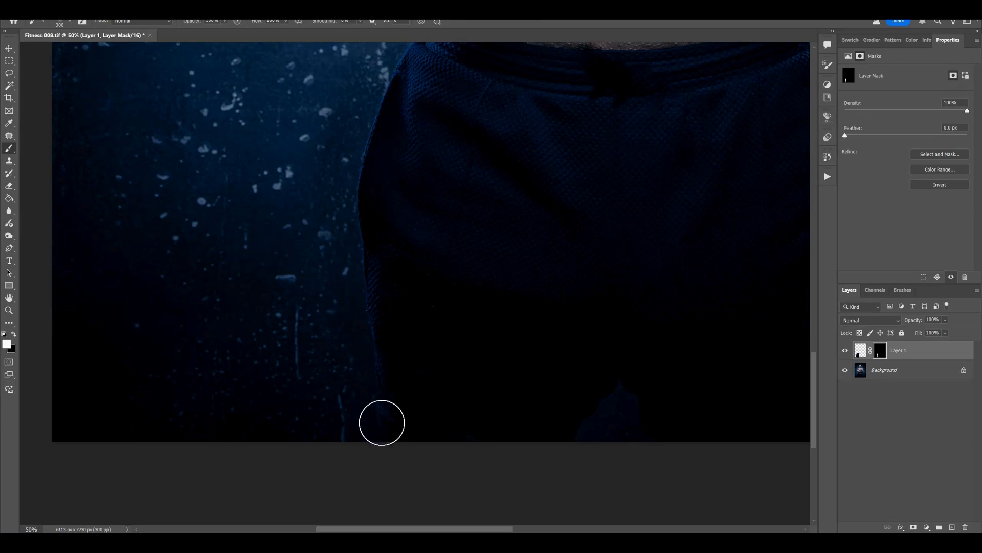
Step: Enlarge the mask brush to 700 px and paint white over the lower leg and the backdrop beside it
{"action": "key", "text": "bracketright"}
{"action": "key", "text": "bracketright"}
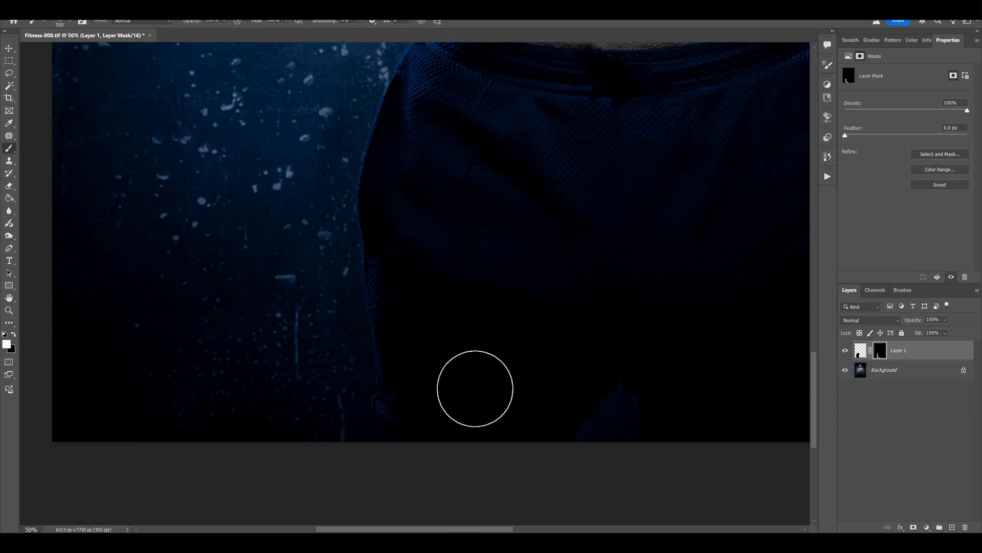
{"action": "key", "text": "bracketright"}
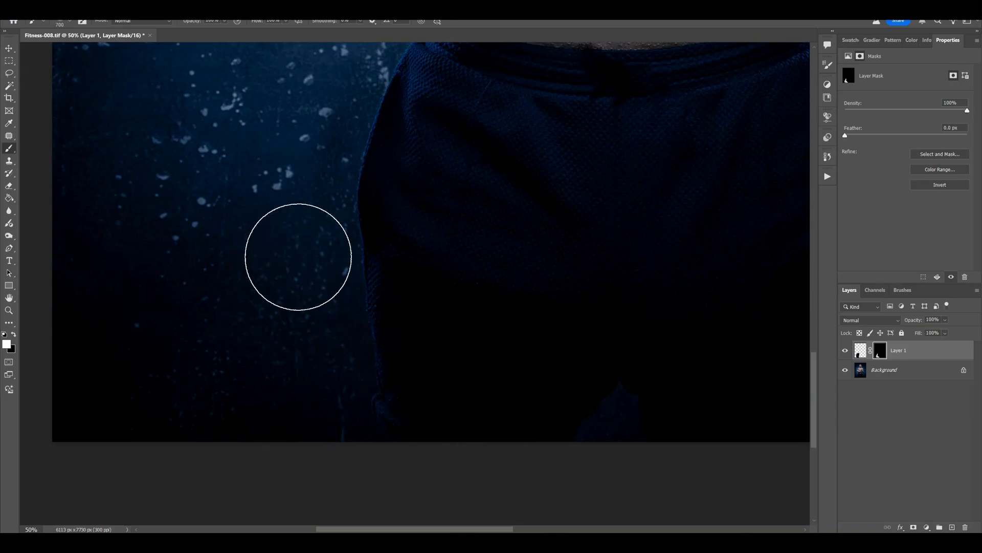
{"action": "key", "text": "bracketright"}
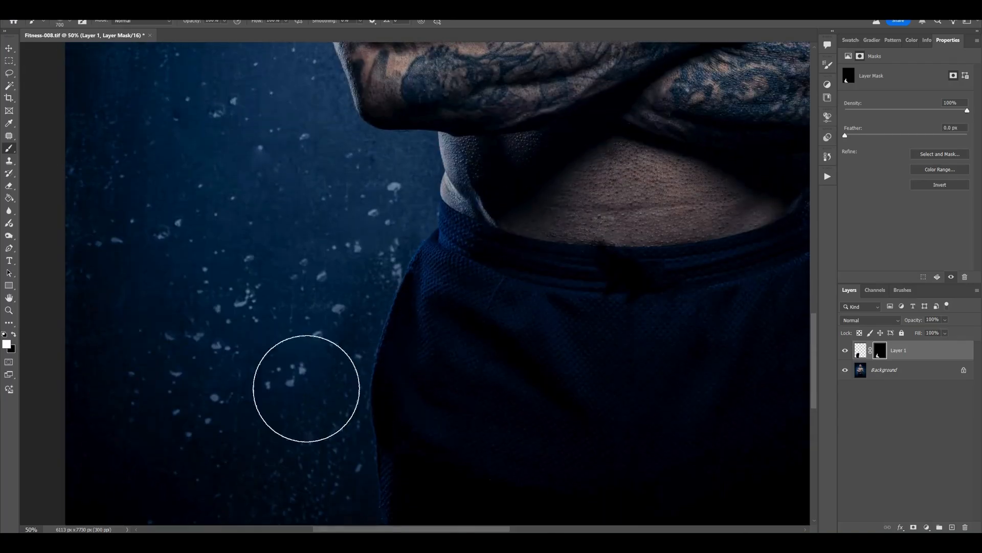
Step: Paint white on the mask over the backdrop beside the waistband and upper hip with a smaller brush
{"action": "key", "text": "bracketleft"}
{"action": "key", "text": "bracketleft"}
{"action": "key", "text": "bracketleft"}
{"action": "key", "text": "bracketleft"}
{"action": "key", "text": "bracketleft"}
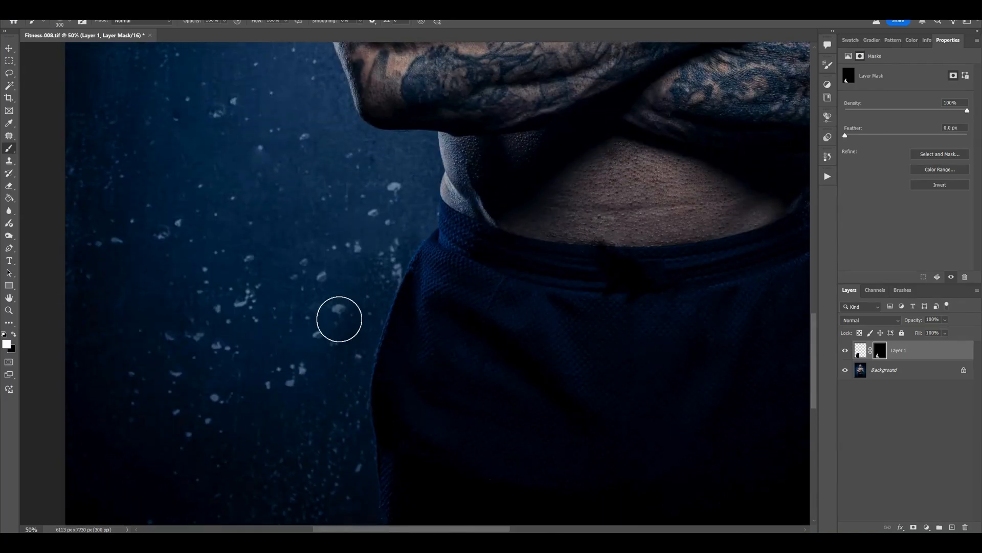
{"action": "key", "text": "bracketright"}
{"action": "left_click", "coordinate": [378, 212]}
{"action": "left_click", "coordinate": [390, 188]}
{"action": "left_click", "coordinate": [323, 211]}
{"action": "key", "text": "bracketright"}
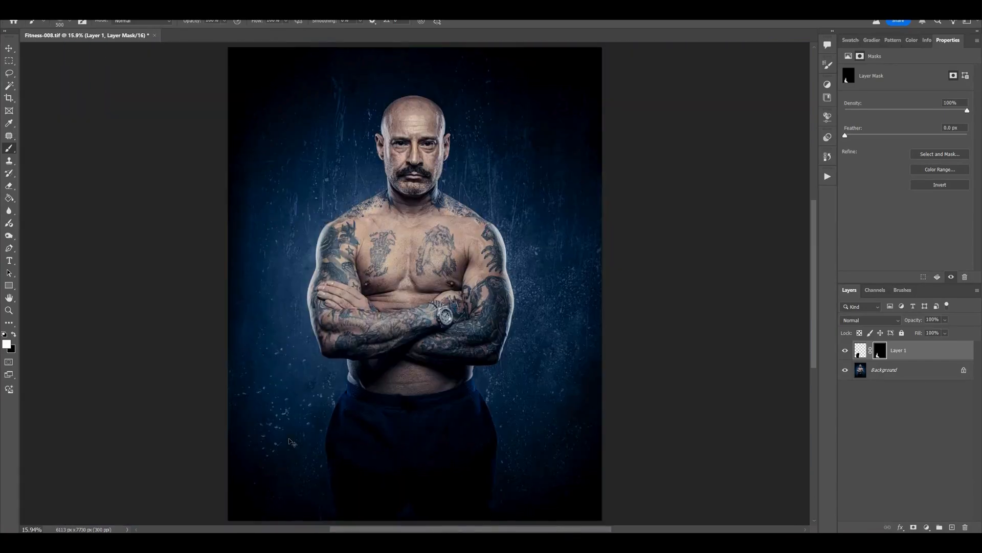
Step: Switch the mask brush to black at 600 px and blend the copied backdrop beside the hip
{"action": "key", "text": "ctrl+plus"}
{"action": "key", "text": "ctrl+plus"}
{"action": "key", "text": "ctrl+plus"}
{"action": "left_click_drag", "start_coordinate": [289, 438], "coordinate": [420, 200]}
{"action": "key", "text": "x"}
{"action": "key", "text": "bracketright"}
{"action": "key", "text": "bracketright"}
{"action": "key", "text": "bracketleft"}
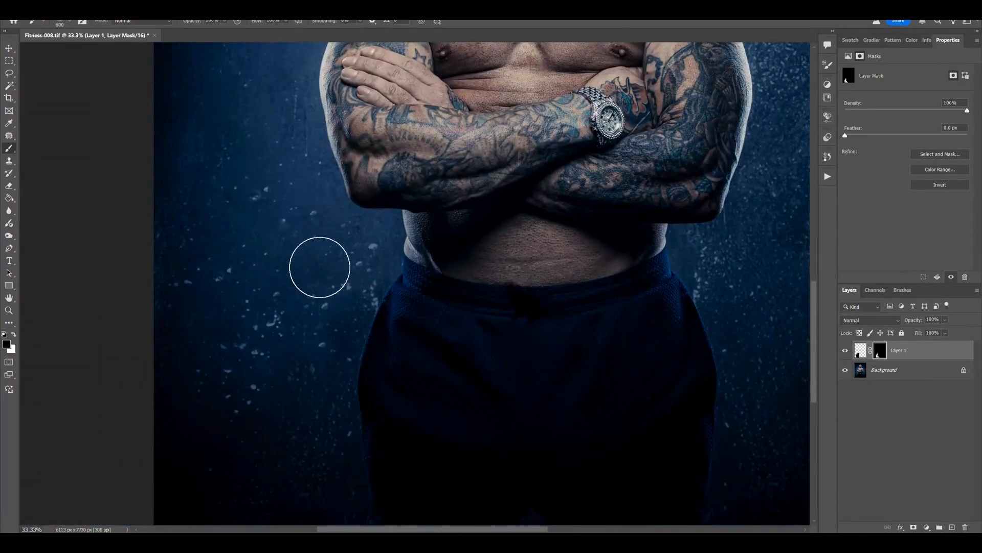
Step: Compare the whole portrait with the hip copy hidden and shown
{"action": "key", "text": "ctrl+0"}
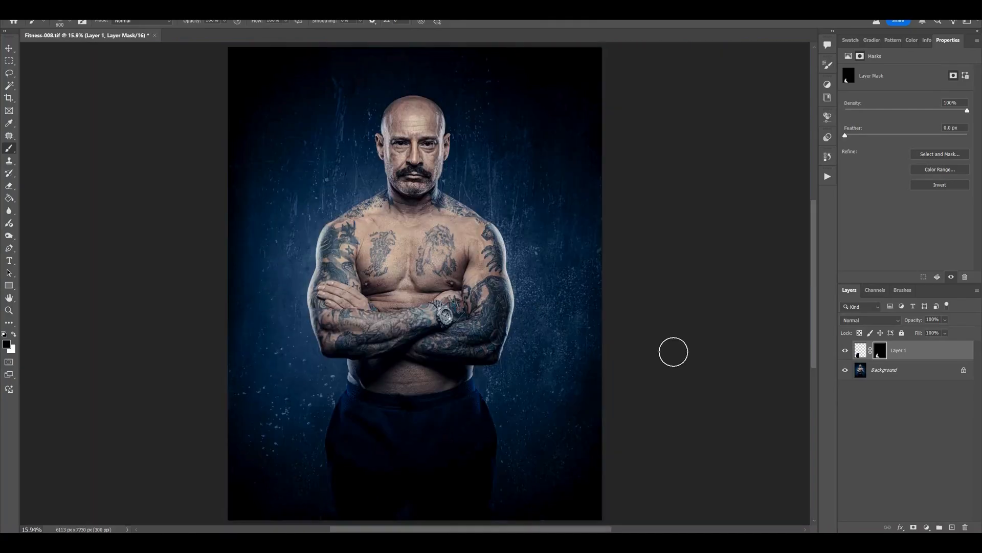
{"action": "left_click", "coordinate": [846, 353]}
{"action": "left_click", "coordinate": [845, 353]}
{"action": "left_click", "coordinate": [846, 355]}
{"action": "left_click", "coordinate": [846, 355]}
{"action": "key", "text": "ctrl+plus"}
{"action": "key", "text": "ctrl+plus"}
{"action": "key", "text": "ctrl+plus"}
{"action": "left_click_drag", "start_coordinate": [177, 488], "coordinate": [371, 242]}
{"action": "key", "text": "j"}
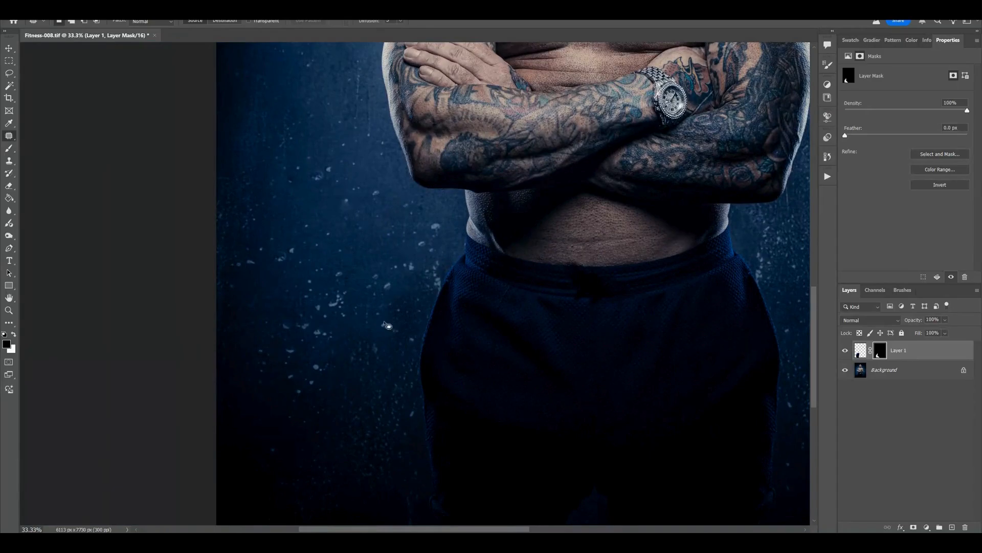
{"action": "left_click_drag", "start_coordinate": [417, 270], "coordinate": [413, 286]}
{"action": "key", "text": "ctrl+d"}
Step: Lighten the dark backdrop area beside the hip on the copied layer's pixels with the Dodge tool, reducing the brush to 900 px
{"action": "left_click", "coordinate": [861, 352]}
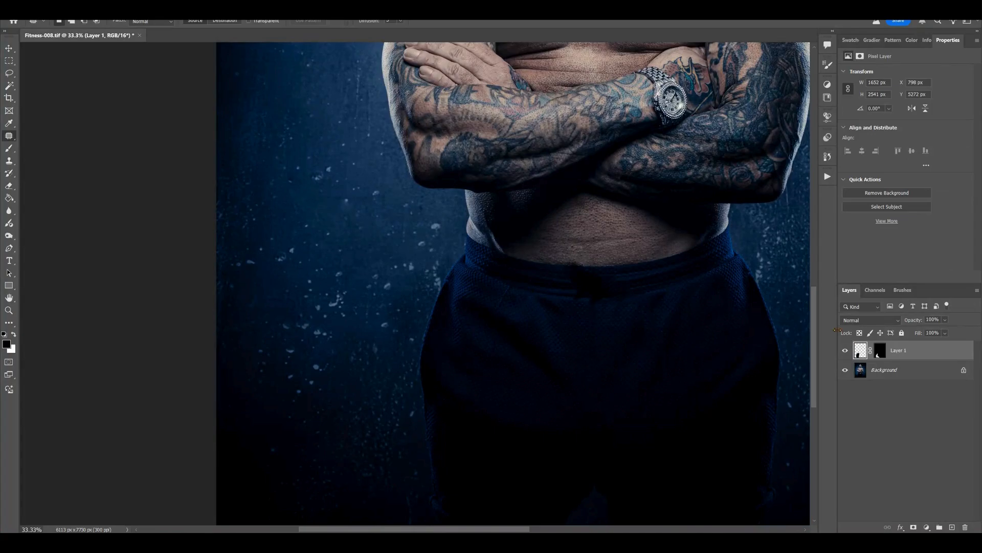
{"action": "key", "text": "o"}
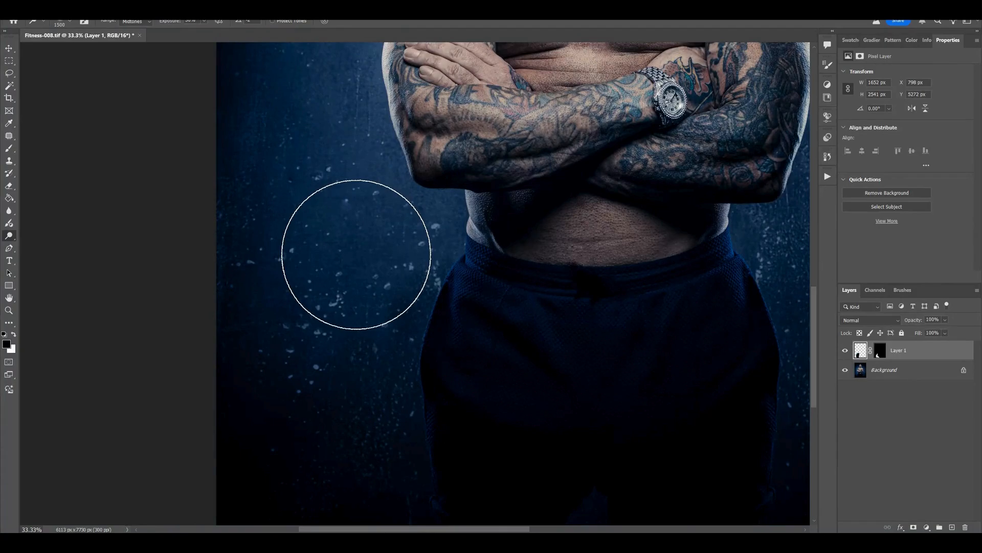
{"action": "key", "text": "bracketleft"}
{"action": "key", "text": "bracketleft"}
{"action": "key", "text": "bracketleft"}
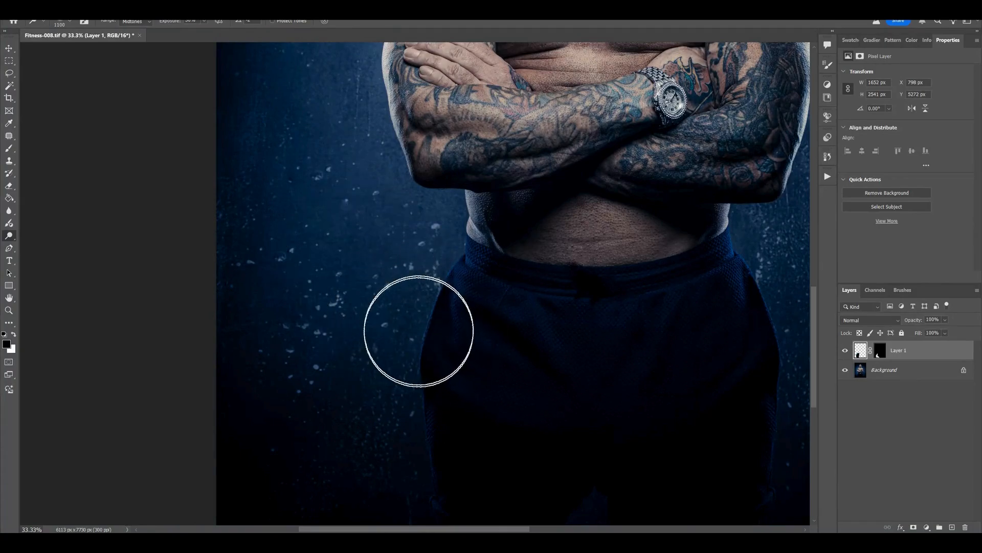
{"action": "key", "text": "bracketleft"}
{"action": "key", "text": "bracketleft"}
{"action": "key", "text": "bracketleft"}
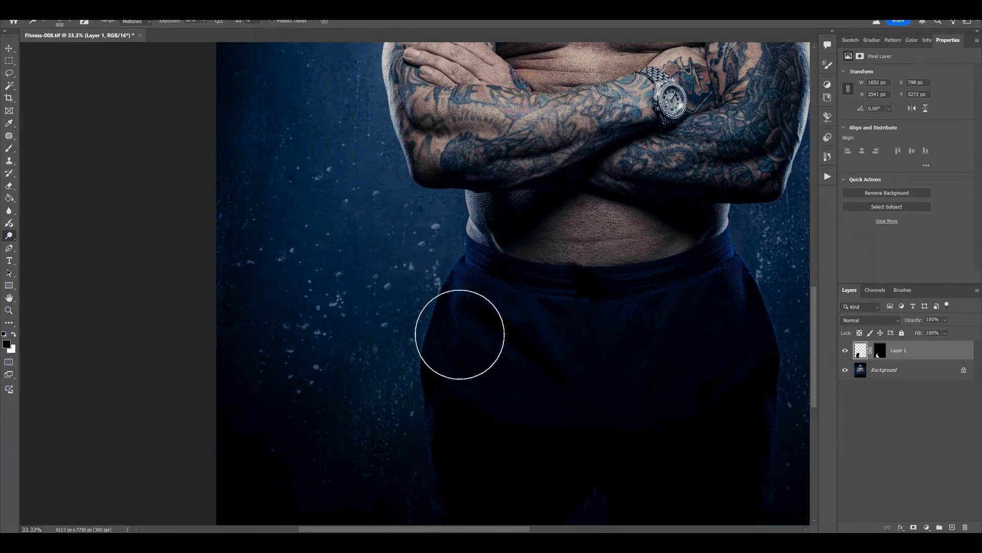
Step: Check the evened-out trousers and merge the masked hip layer down into the Background
{"action": "key", "text": "ctrl+0"}
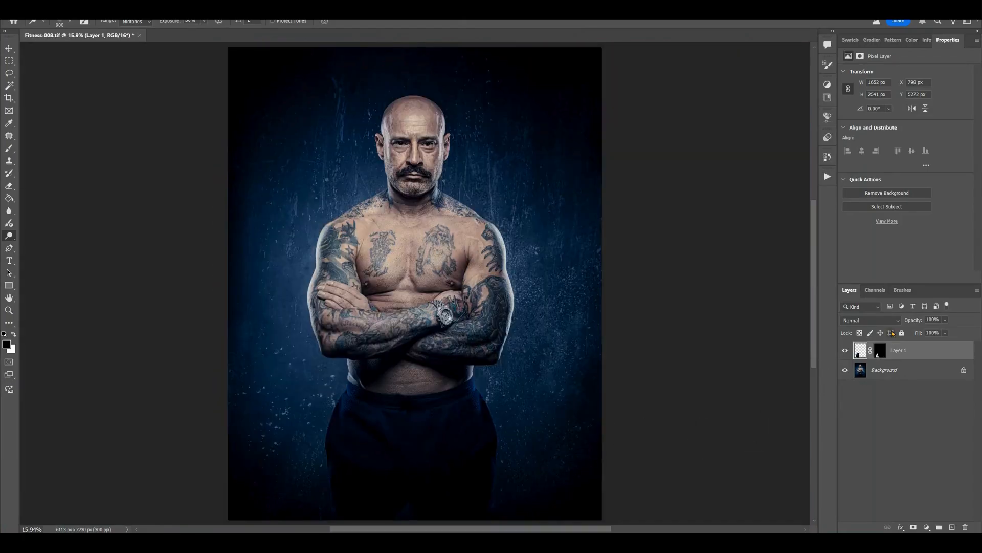
{"action": "key", "text": "ctrl+plus"}
{"action": "key", "text": "ctrl+plus"}
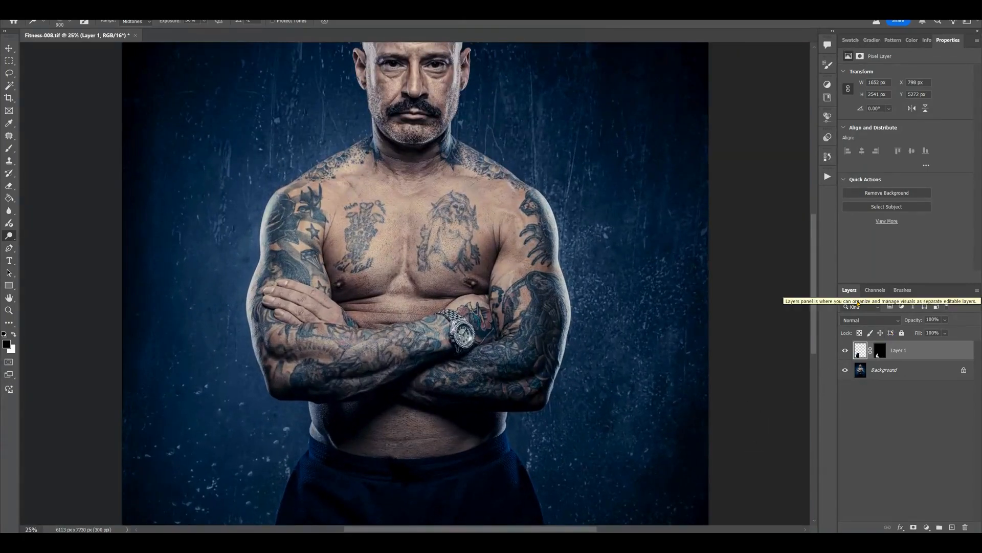
{"action": "left_click_drag", "start_coordinate": [486, 355], "coordinate": [572, 194]}
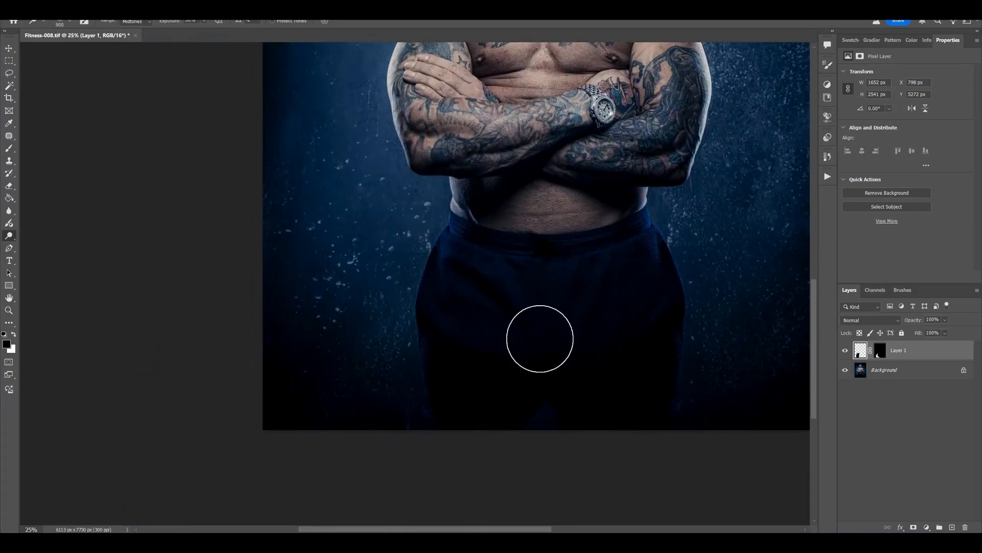
{"action": "key", "text": "ctrl+e"}
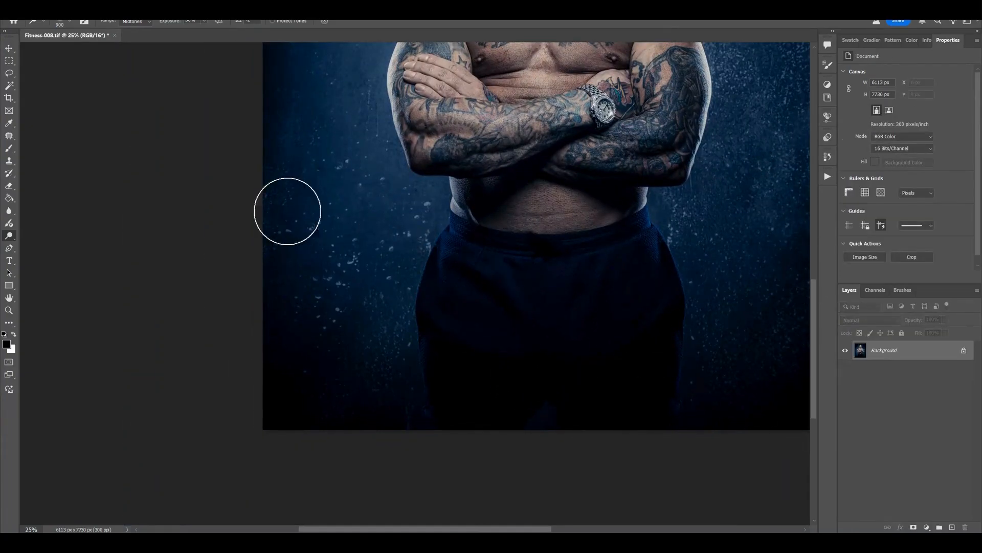
Step: Patch the marks in the white of the left-hand eye, between the iris and the inner corner
{"action": "left_click_drag", "start_coordinate": [456, 145], "coordinate": [305, 235]}
{"action": "left_click_drag", "start_coordinate": [322, 120], "coordinate": [338, 347]}
{"action": "key", "text": "ctrl+plus"}
{"action": "key", "text": "ctrl+plus"}
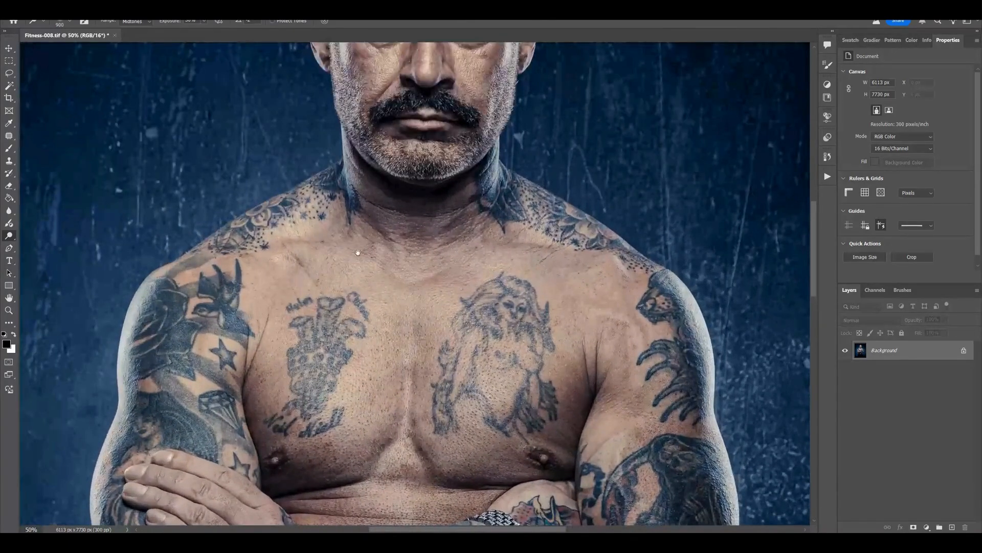
{"action": "left_click_drag", "start_coordinate": [358, 252], "coordinate": [355, 398]}
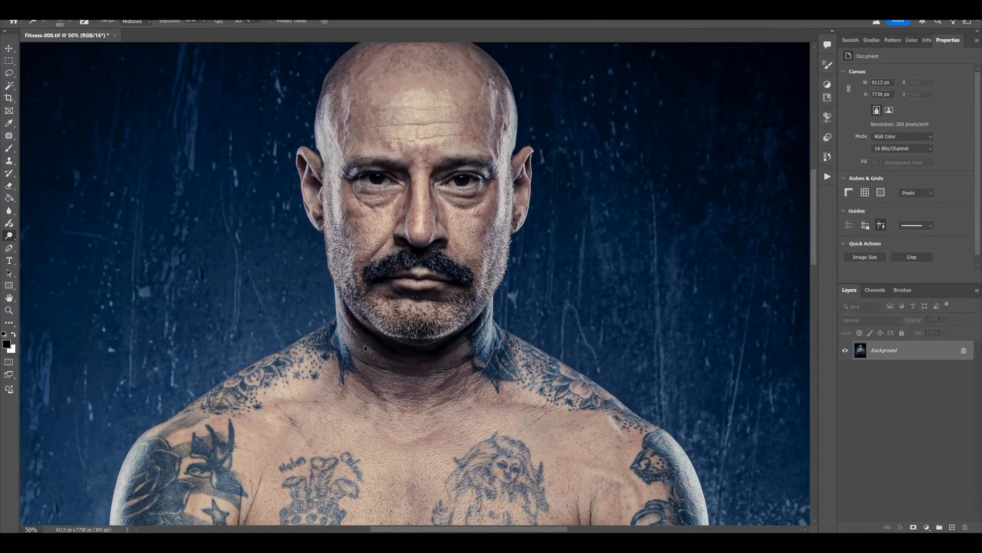
{"action": "key", "text": "ctrl+plus"}
{"action": "key", "text": "ctrl+plus"}
{"action": "left_click_drag", "start_coordinate": [358, 264], "coordinate": [346, 362]}
{"action": "key", "text": "j"}
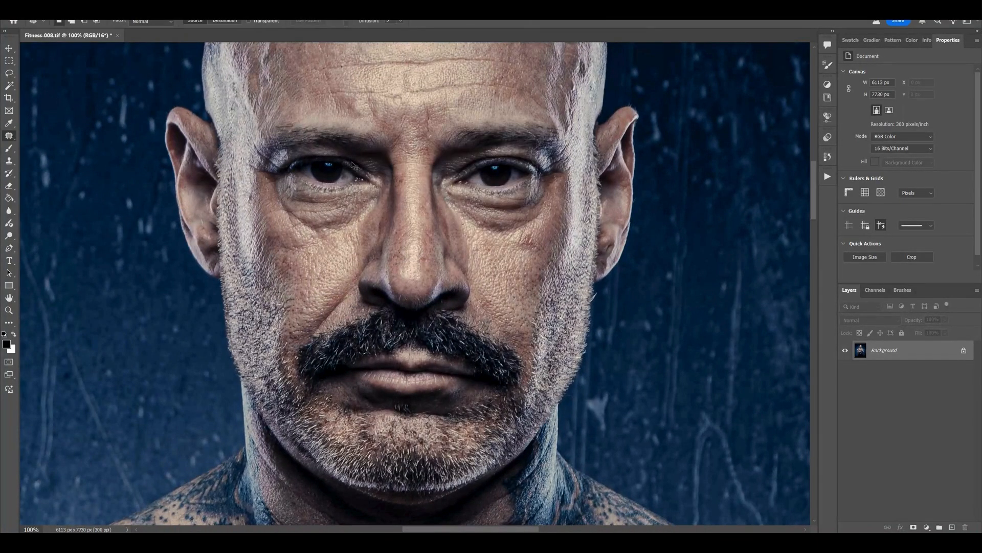
{"action": "key", "text": "ctrl+plus"}
{"action": "key", "text": "ctrl+plus"}
{"action": "left_click_drag", "start_coordinate": [351, 162], "coordinate": [399, 349]}
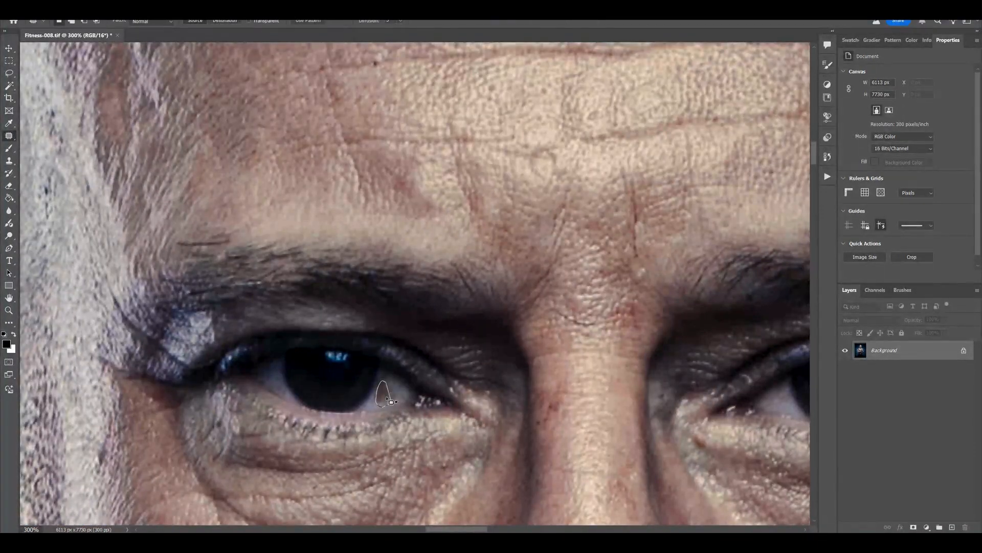
{"action": "left_click_drag", "start_coordinate": [404, 397], "coordinate": [400, 399]}
{"action": "left_click_drag", "start_coordinate": [389, 386], "coordinate": [398, 395]}
Step: Create a new layer in Soft Light mode filled with the neutral 50% gray
{"action": "key", "text": "ctrl+minus"}
{"action": "key", "text": "ctrl+minus"}
{"action": "key", "text": "ctrl+minus"}
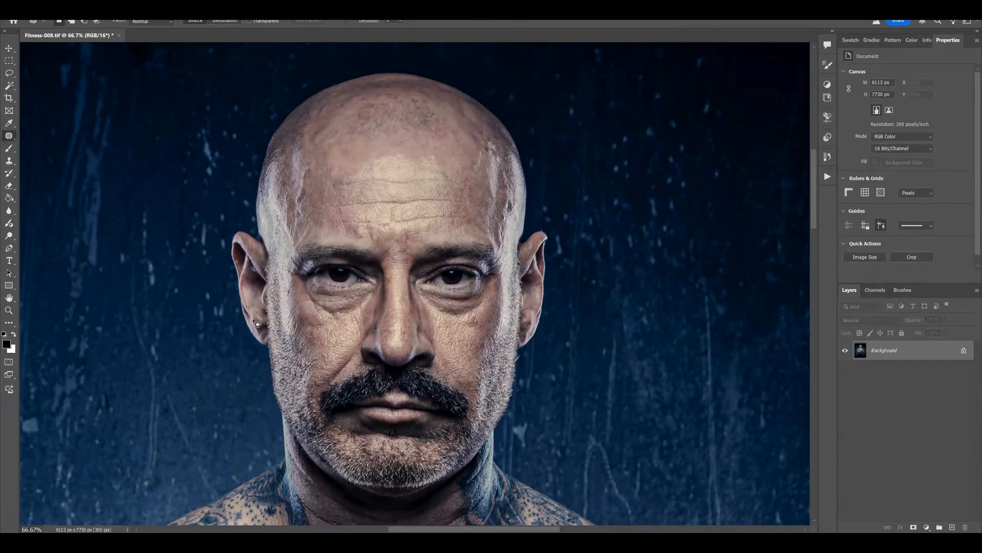
{"action": "key", "text": "ctrl+shift+n"}
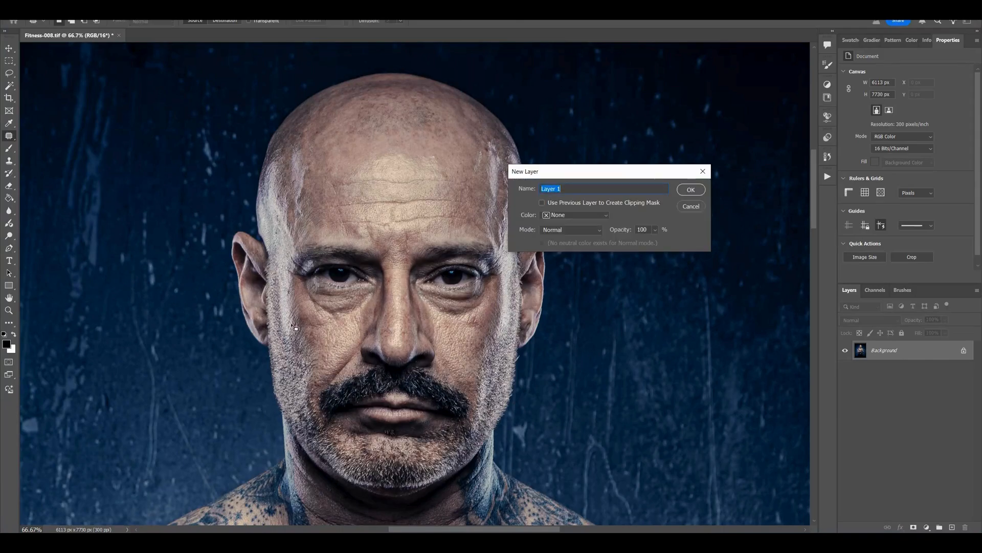
{"action": "left_click", "coordinate": [570, 230]}
{"action": "left_click", "coordinate": [563, 375]}
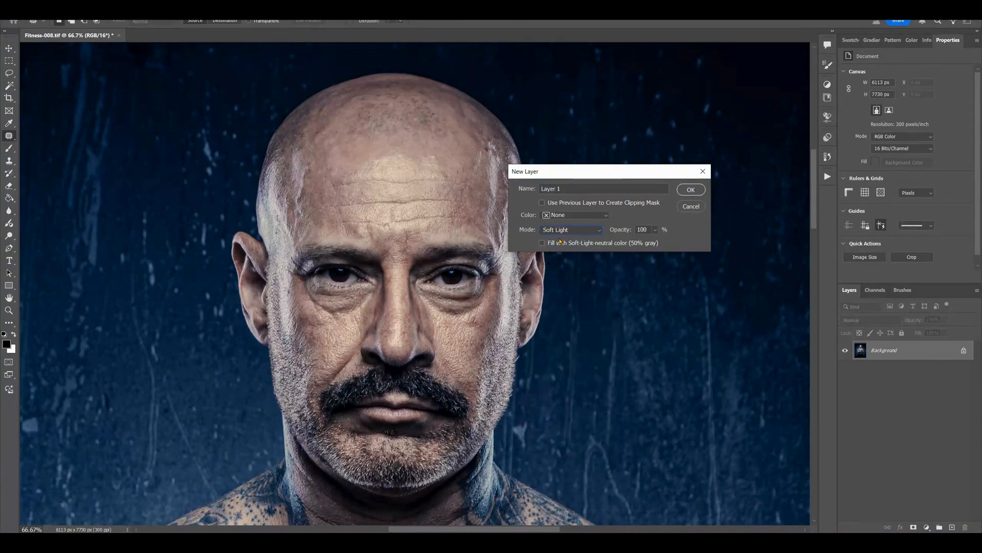
{"action": "left_click", "coordinate": [689, 190]}
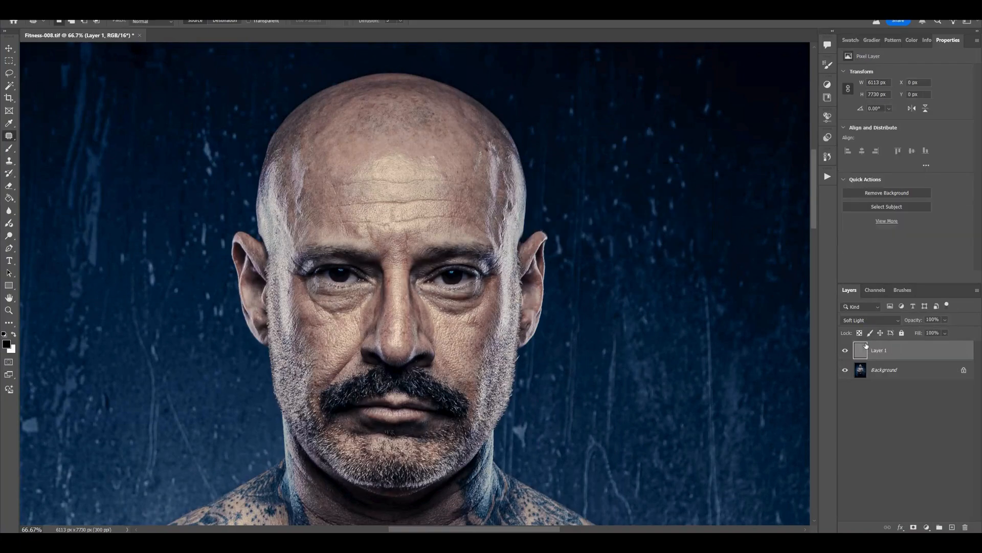
Step: Switch to the Burn tool with the Midtones range and darken the sides of the nose on the gray layer using a 70 px brush
{"action": "key", "text": "o"}
{"action": "key", "text": "shift+o"}
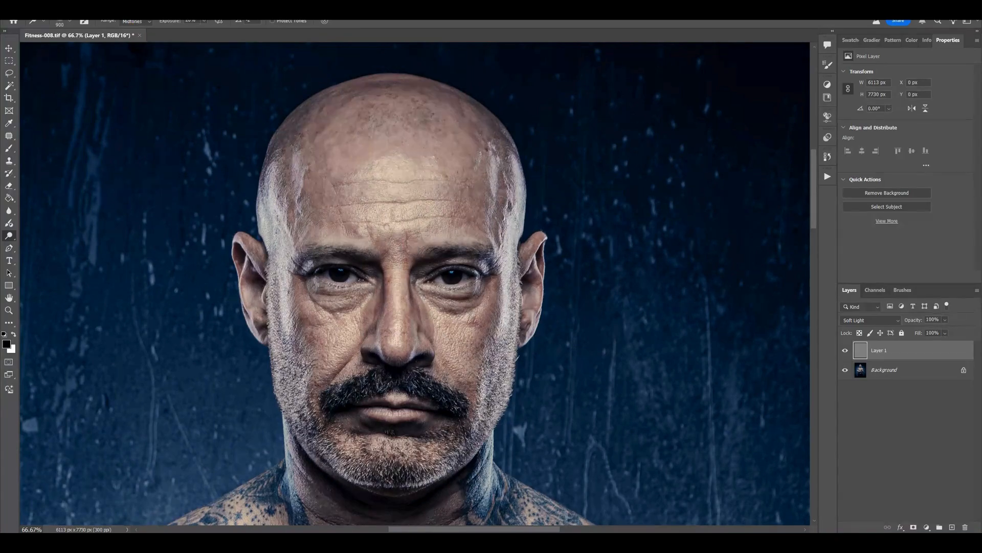
{"action": "key", "text": "shift+o"}
{"action": "left_click", "coordinate": [135, 23]}
{"action": "left_click", "coordinate": [136, 40]}
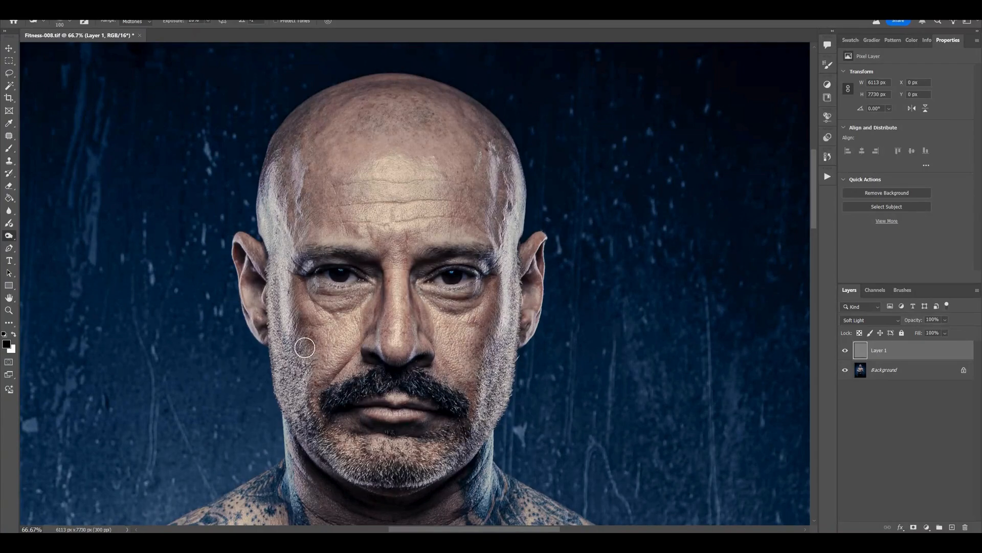
{"action": "key", "text": "bracketleft"}
{"action": "key", "text": "bracketleft"}
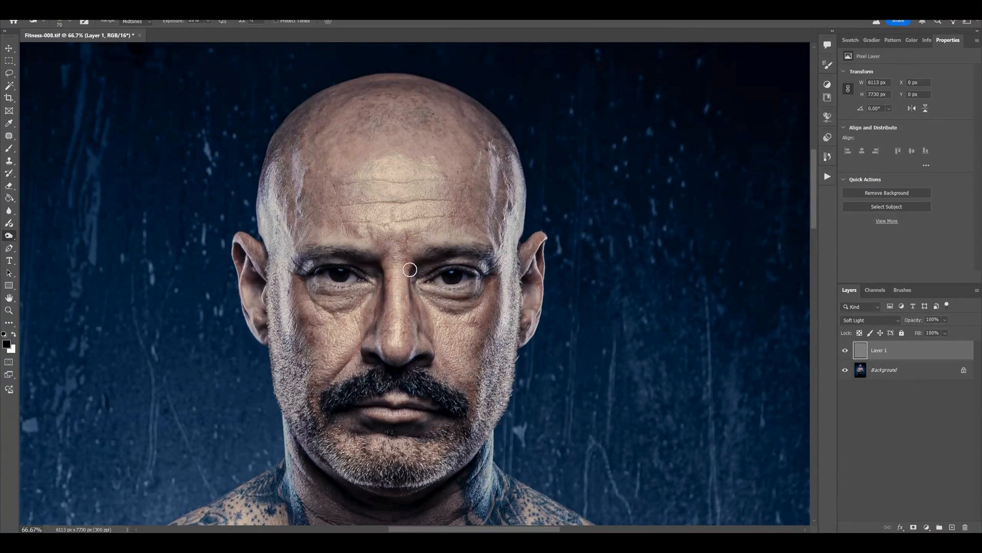
Step: Burn the edges of the scalp and forehead with a 200 px brush and the brow area at 100 px
{"action": "key", "text": "bracketright"}
{"action": "key", "text": "bracketright"}
{"action": "key", "text": "bracketright"}
{"action": "key", "text": "bracketright"}
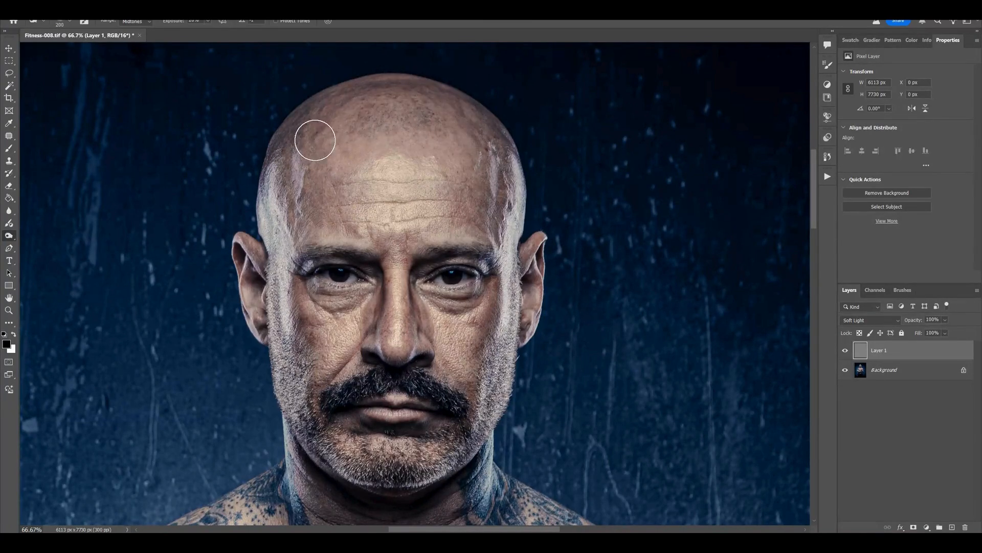
{"action": "key", "text": "bracketleft"}
{"action": "key", "text": "bracketleft"}
{"action": "key", "text": "bracketleft"}
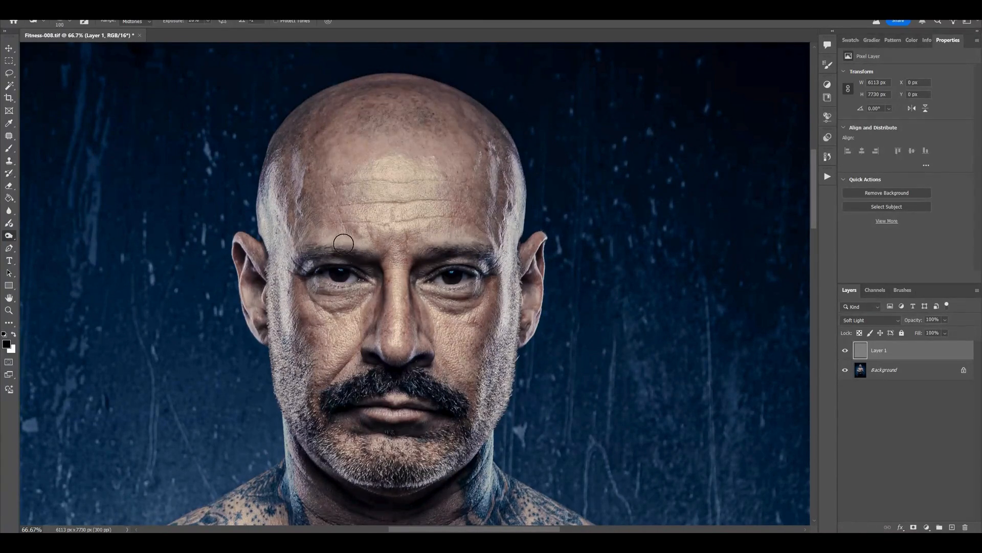
Step: Burn the shadow beneath the chin with a 175 px brush
{"action": "scroll", "coordinate": [330, 297], "scroll_direction": "down", "scroll_amount": 5}
{"action": "key", "text": "bracketright"}
{"action": "key", "text": "bracketright"}
{"action": "key", "text": "bracketright"}
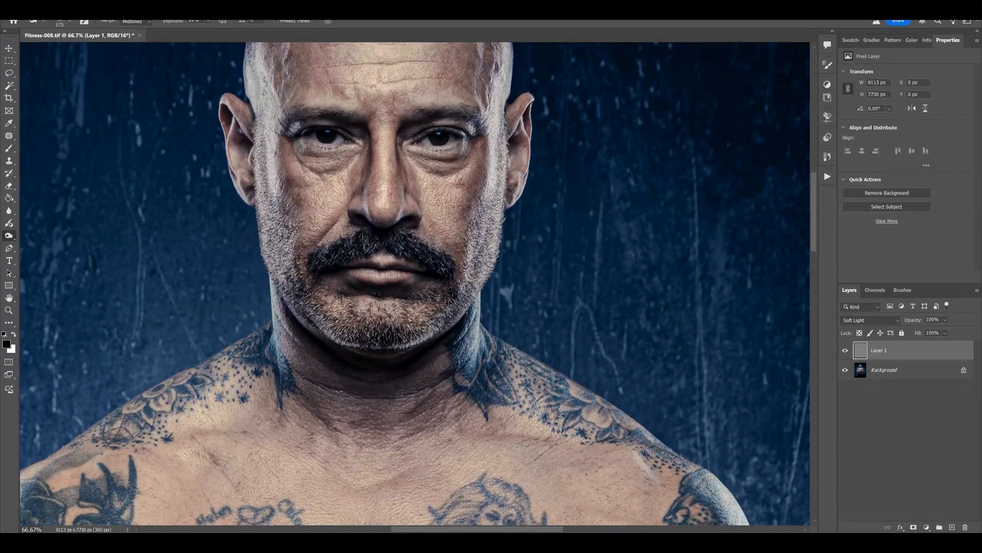
Step: Burn the shadows along both collarbones, using brush sizes of 125 and 150 px
{"action": "key", "text": "ctrl+minus"}
{"action": "key", "text": "bracketright"}
{"action": "key", "text": "bracketright"}
{"action": "scroll", "coordinate": [446, 354], "scroll_direction": "down", "scroll_amount": 6}
{"action": "key", "text": "bracketleft"}
{"action": "key", "text": "bracketleft"}
{"action": "key", "text": "bracketleft"}
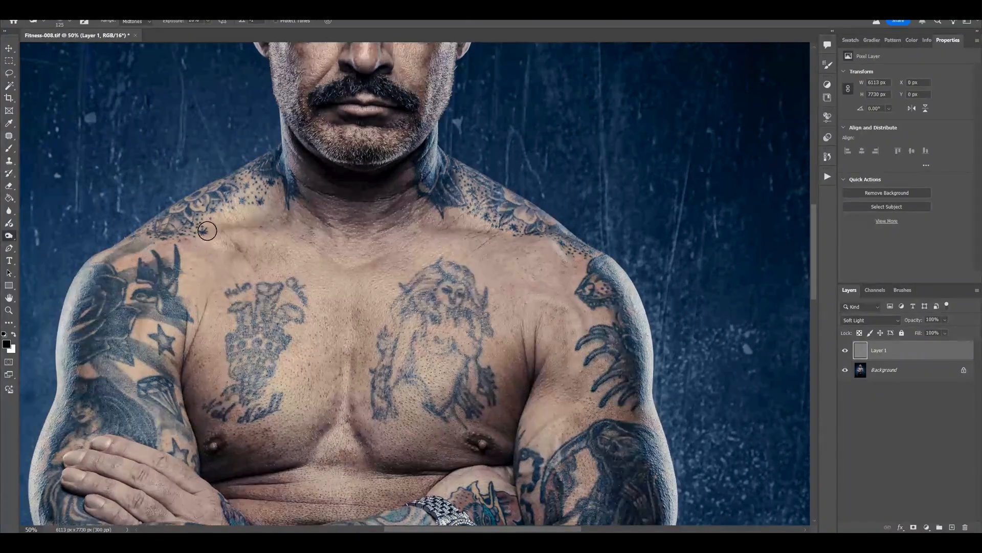
{"action": "key", "text": "bracketright"}
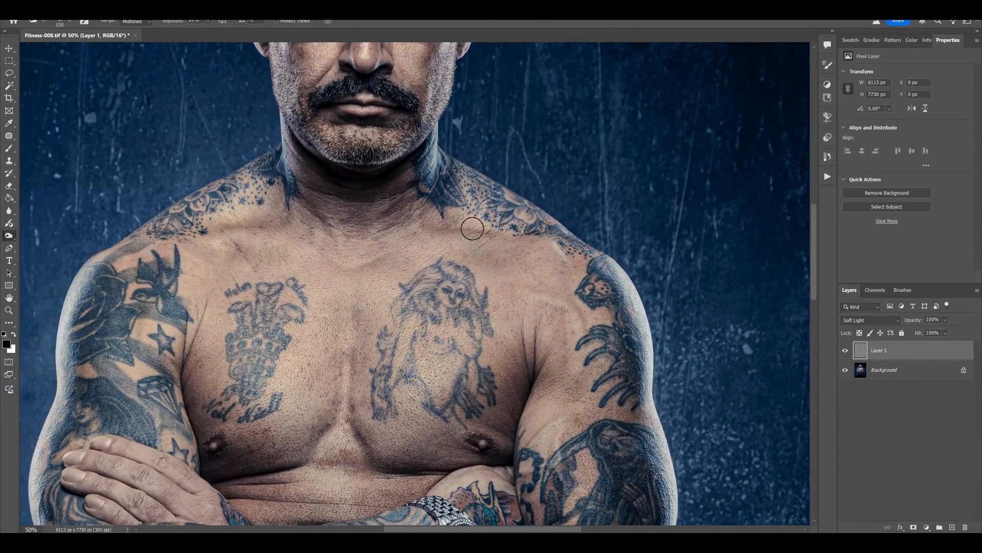
Step: Burn the chest contours with a 200 px brush and the area between and below the pectorals at 300 px
{"action": "left_click_drag", "start_coordinate": [465, 351], "coordinate": [464, 214]}
{"action": "key", "text": "bracketright"}
{"action": "key", "text": "bracketright"}
{"action": "key", "text": "bracketright"}
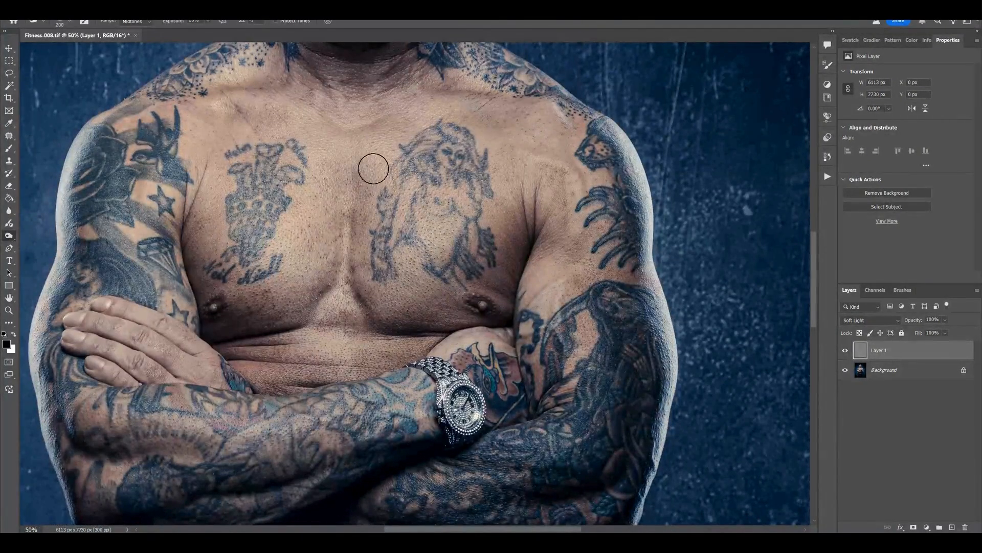
{"action": "key", "text": "bracketright"}
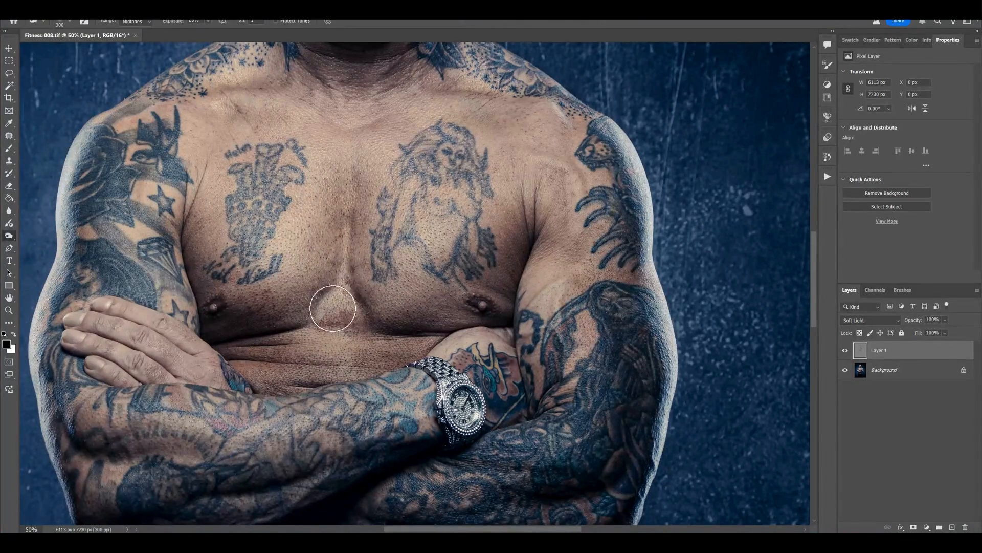
Step: Burn the shaded sides of the upper arms at 200 px and the undersides of the crossed forearms at 250 px
{"action": "key", "text": "bracketleft"}
{"action": "key", "text": "bracketleft"}
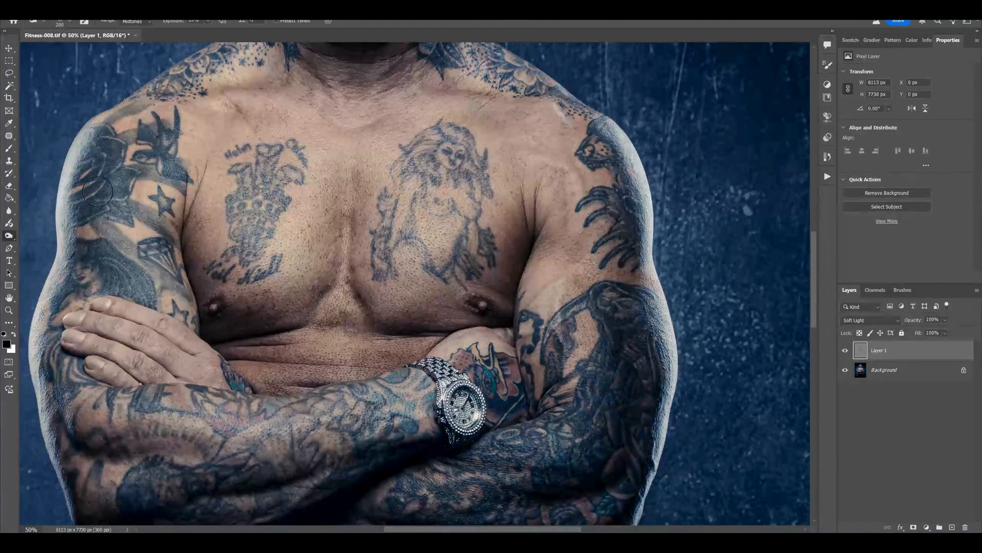
{"action": "scroll", "coordinate": [98, 425], "scroll_direction": "down", "scroll_amount": 3}
{"action": "key", "text": "bracketright"}
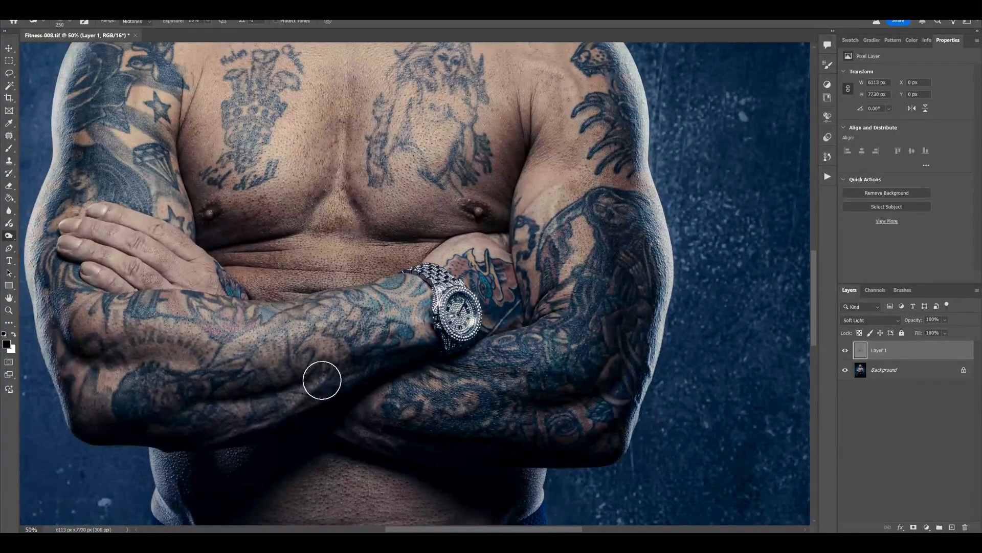
Step: Burn the waistband and the centre of the trousers, enlarging the brush up to 900 px
{"action": "left_click_drag", "start_coordinate": [434, 446], "coordinate": [460, 272]}
{"action": "key", "text": "bracketright"}
{"action": "key", "text": "bracketright"}
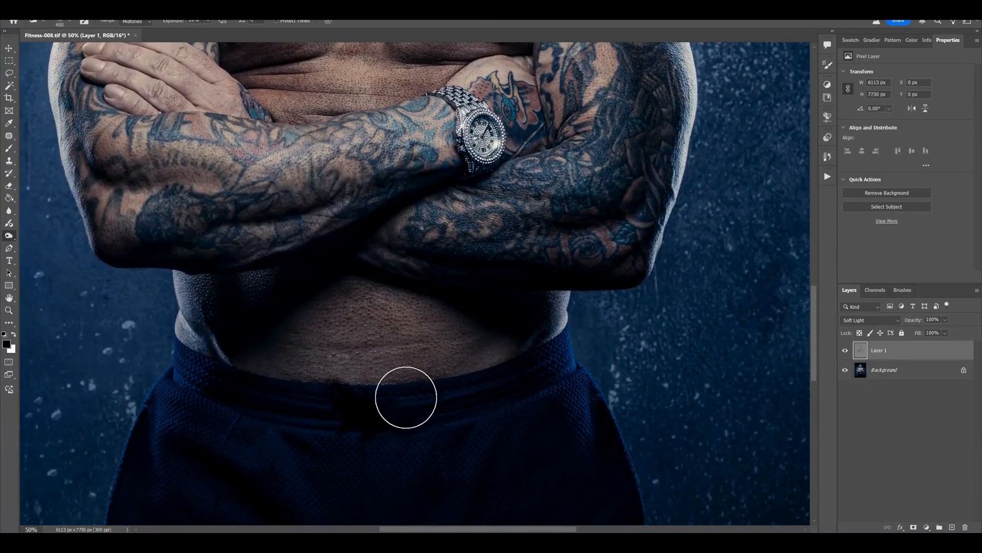
{"action": "key", "text": "bracketright"}
{"action": "key", "text": "bracketright"}
{"action": "key", "text": "bracketright"}
{"action": "key", "text": "ctrl+minus"}
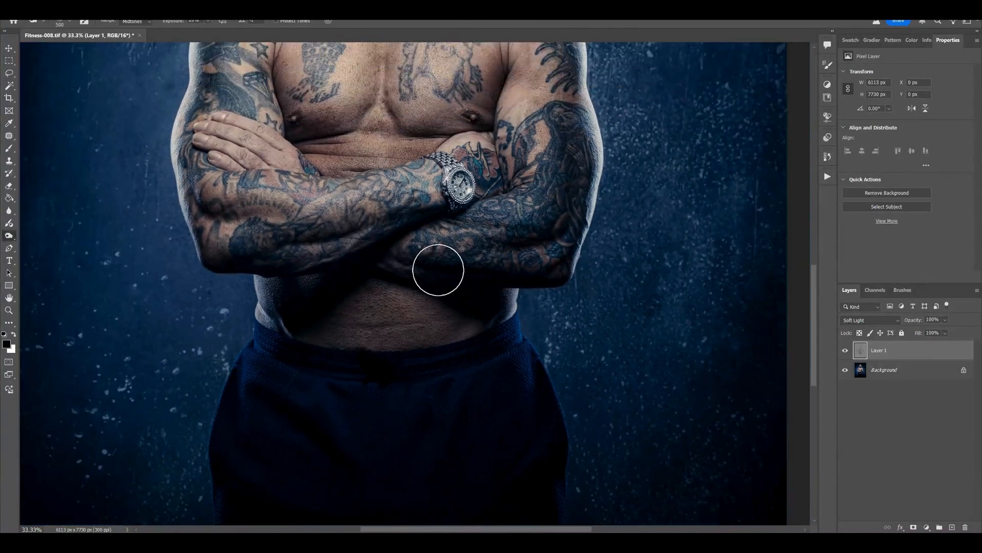
{"action": "key", "text": "bracketright"}
{"action": "key", "text": "bracketright"}
{"action": "mouse_move", "coordinate": [347, 339]}
{"action": "left_mouse_down"}
{"action": "mouse_move", "coordinate": [359, 455]}
{"action": "mouse_move", "coordinate": [315, 485]}
{"action": "mouse_move", "coordinate": [406, 457]}
{"action": "mouse_move", "coordinate": [380, 355]}
{"action": "left_mouse_up"}
{"action": "left_click_drag", "start_coordinate": [281, 500], "coordinate": [342, 302]}
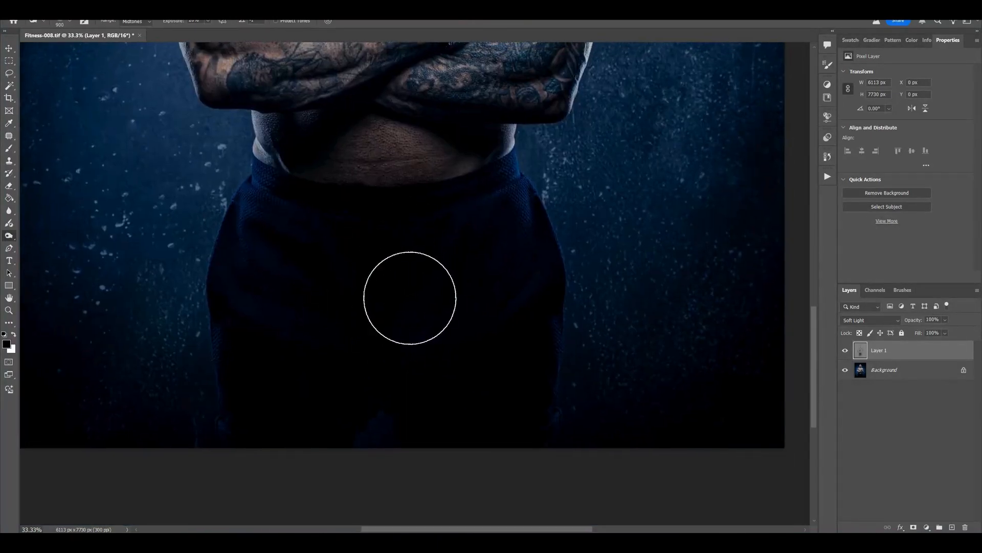
Step: Switch to the Dodge tool and lighten the cheeks below the eyes with a 175 px brush and the nose at 80 px
{"action": "left_click_drag", "start_coordinate": [360, 187], "coordinate": [378, 496]}
{"action": "left_click_drag", "start_coordinate": [367, 247], "coordinate": [361, 373]}
{"action": "left_click_drag", "start_coordinate": [396, 228], "coordinate": [385, 284]}
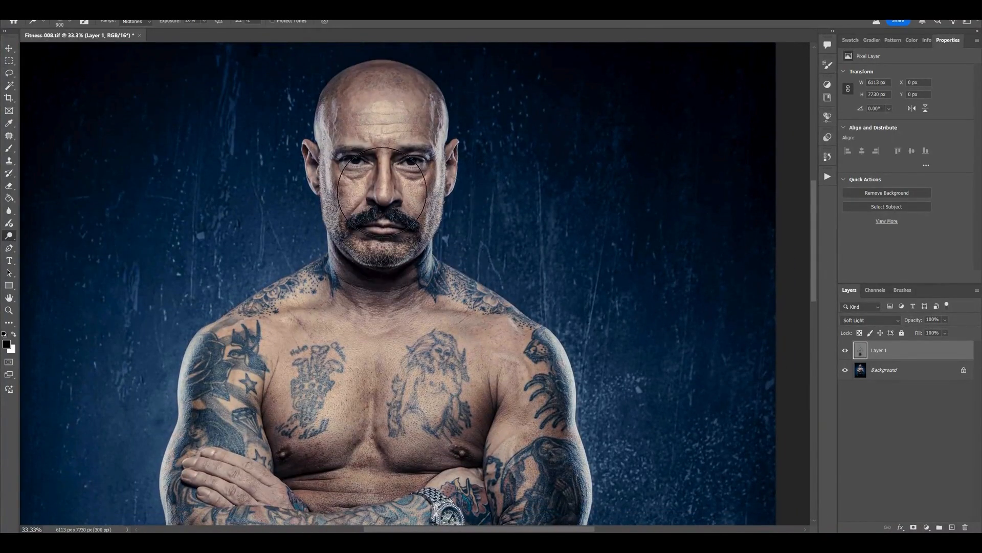
{"action": "key", "text": "ctrl+plus"}
{"action": "key", "text": "ctrl+plus"}
{"action": "left_click_drag", "start_coordinate": [339, 179], "coordinate": [352, 308]}
{"action": "key", "text": "bracketleft"}
{"action": "key", "text": "bracketleft"}
{"action": "key", "text": "bracketleft"}
{"action": "key", "text": "bracketleft"}
{"action": "key", "text": "bracketleft"}
{"action": "key", "text": "bracketleft"}
{"action": "key", "text": "bracketleft"}
{"action": "key", "text": "bracketleft"}
{"action": "mouse_move", "coordinate": [285, 201]}
{"action": "left_mouse_down"}
{"action": "mouse_move", "coordinate": [312, 190]}
{"action": "mouse_move", "coordinate": [289, 187]}
{"action": "mouse_move", "coordinate": [298, 207]}
{"action": "mouse_move", "coordinate": [320, 194]}
{"action": "mouse_move", "coordinate": [309, 201]}
{"action": "left_mouse_up"}
{"action": "key", "text": "bracketright"}
{"action": "key", "text": "bracketleft"}
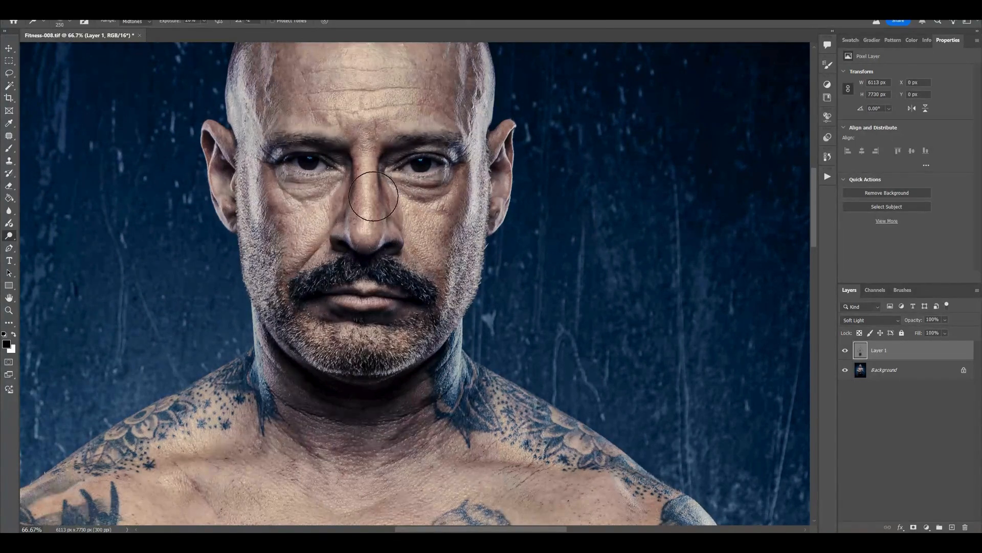
{"action": "key", "text": "bracketleft"}
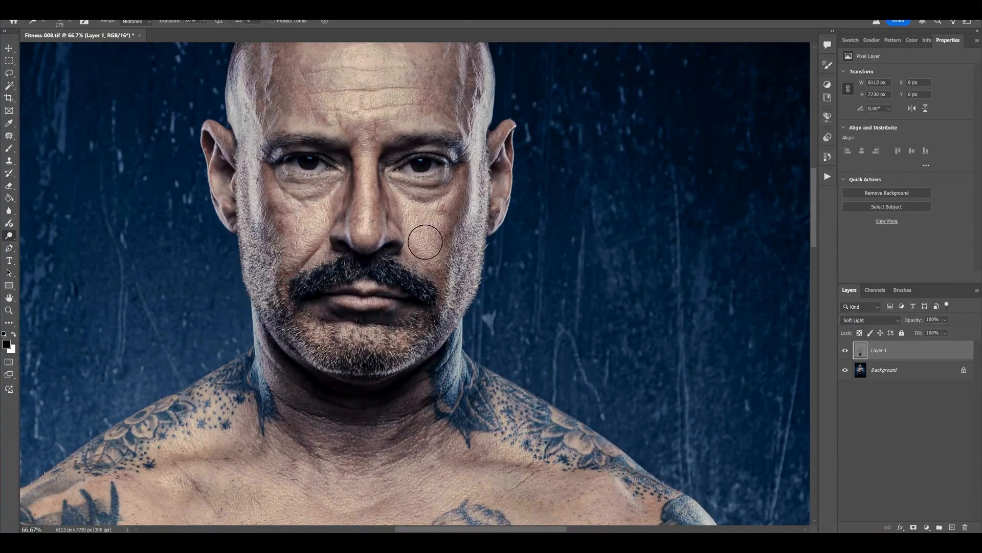
{"action": "left_click_drag", "start_coordinate": [438, 196], "coordinate": [432, 221]}
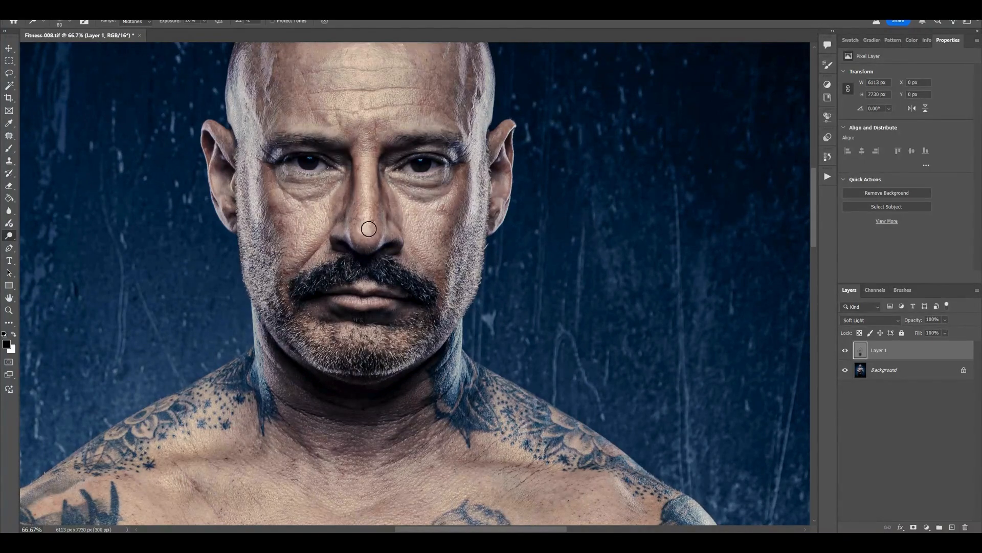
Step: Dodge the forehead with a 125 px brush and the chin at 175 px
{"action": "scroll", "coordinate": [367, 145], "scroll_direction": "up", "scroll_amount": 3}
{"action": "key", "text": "bracketright"}
{"action": "key", "text": "bracketright"}
{"action": "key", "text": "bracketright"}
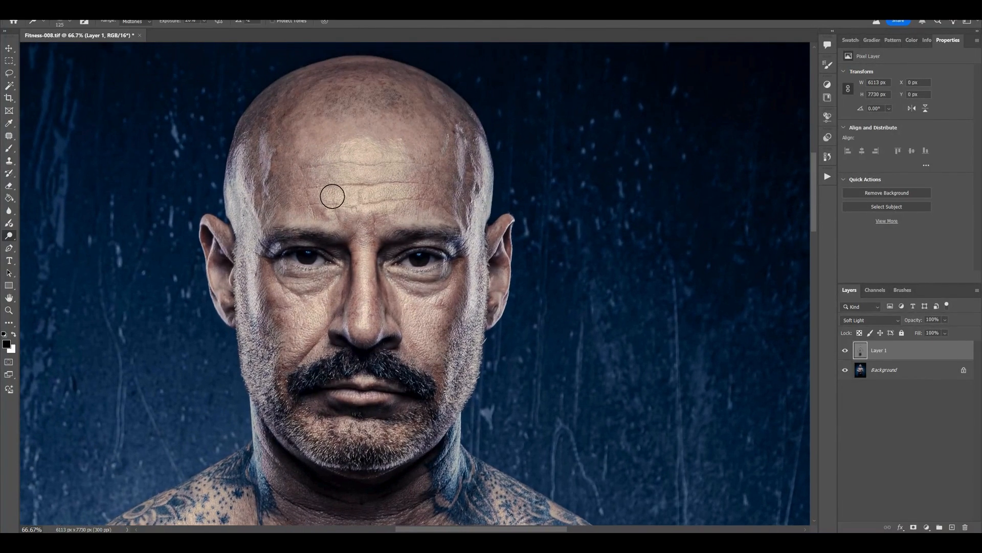
{"action": "scroll", "coordinate": [298, 157], "scroll_direction": "down", "scroll_amount": 5}
{"action": "key", "text": "bracketright"}
{"action": "key", "text": "bracketright"}
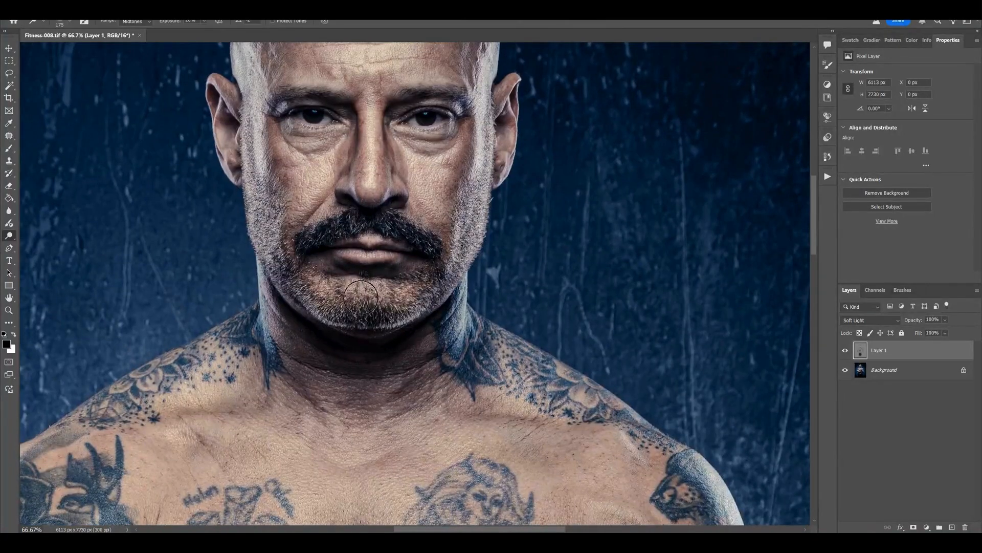
Step: Dodge the highlights along both collarbones with an 80 px brush
{"action": "left_click_drag", "start_coordinate": [461, 417], "coordinate": [316, 198]}
{"action": "key", "text": "bracketleft"}
{"action": "key", "text": "bracketleft"}
{"action": "key", "text": "bracketleft"}
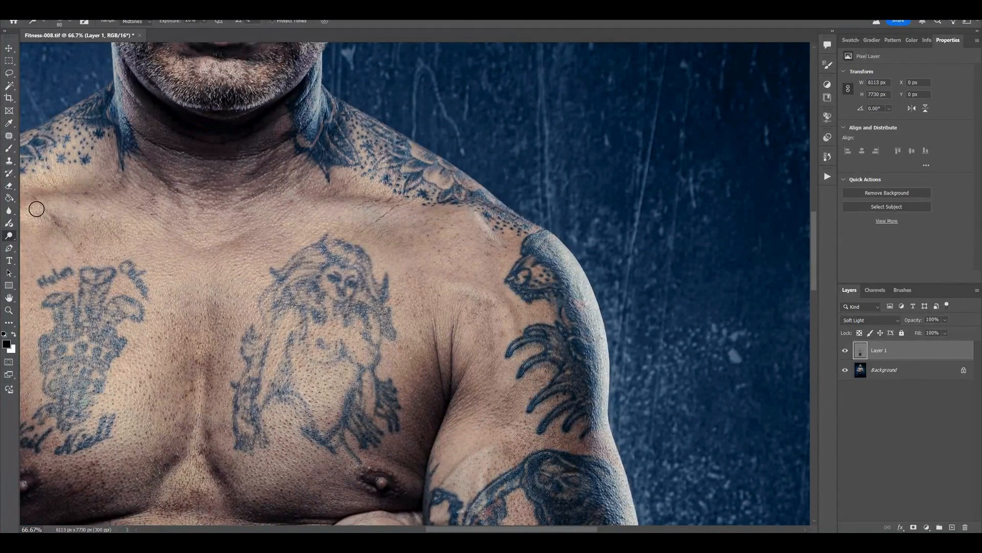
Step: Dodge the inner highlights of both pectorals with an enlarged brush
{"action": "mouse_move", "coordinate": [275, 392]}
{"action": "left_mouse_down"}
{"action": "mouse_move", "coordinate": [287, 249]}
{"action": "mouse_move", "coordinate": [367, 179]}
{"action": "left_mouse_up"}
{"action": "key", "text": "ctrl+minus"}
{"action": "key", "text": "bracketright"}
{"action": "key", "text": "bracketright"}
{"action": "key", "text": "bracketright"}
{"action": "key", "text": "bracketright"}
{"action": "key", "text": "bracketright"}
{"action": "key", "text": "bracketright"}
{"action": "key", "text": "bracketright"}
{"action": "mouse_move", "coordinate": [182, 203]}
{"action": "left_mouse_down"}
{"action": "mouse_move", "coordinate": [197, 291]}
{"action": "mouse_move", "coordinate": [177, 196]}
{"action": "mouse_move", "coordinate": [207, 255]}
{"action": "mouse_move", "coordinate": [209, 298]}
{"action": "left_mouse_up"}
{"action": "key", "text": "bracketright"}
{"action": "left_click_drag", "start_coordinate": [350, 217], "coordinate": [324, 289]}
Step: Dodge the highlights on the upper arms and the crossed forearms with a 175 px brush
{"action": "key", "text": "bracketleft"}
{"action": "key", "text": "bracketleft"}
{"action": "mouse_move", "coordinate": [489, 281]}
{"action": "left_mouse_down"}
{"action": "mouse_move", "coordinate": [476, 278]}
{"action": "mouse_move", "coordinate": [471, 379]}
{"action": "left_mouse_up"}
{"action": "left_click_drag", "start_coordinate": [332, 359], "coordinate": [612, 285]}
{"action": "key", "text": "bracketleft"}
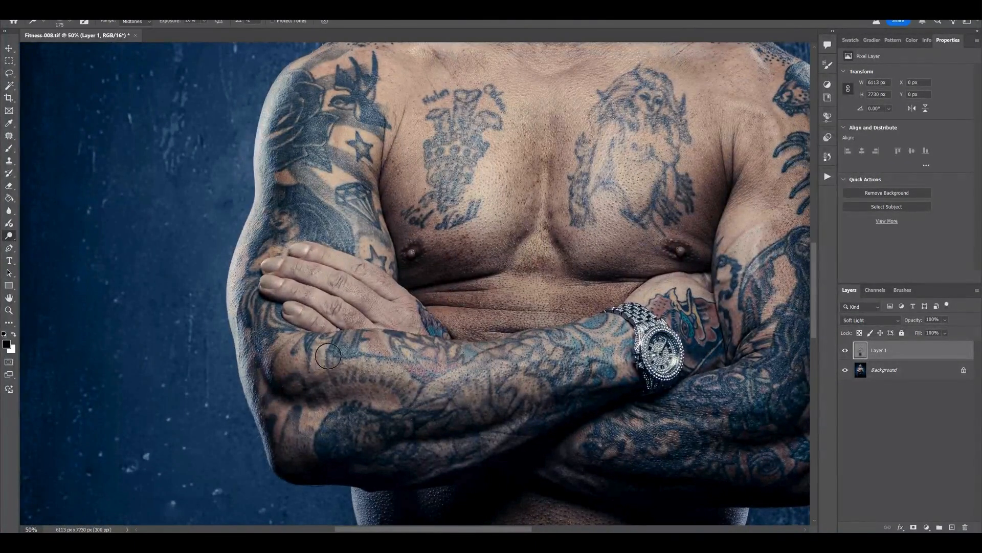
{"action": "left_click_drag", "start_coordinate": [562, 400], "coordinate": [345, 281]}
{"action": "key", "text": "bracketright"}
{"action": "left_click_drag", "start_coordinate": [250, 424], "coordinate": [285, 291]}
Step: Examine the gray dodge-and-burn layer on its own by hiding the Background, and make both layers visible again
{"action": "key", "text": "ctrl+0"}
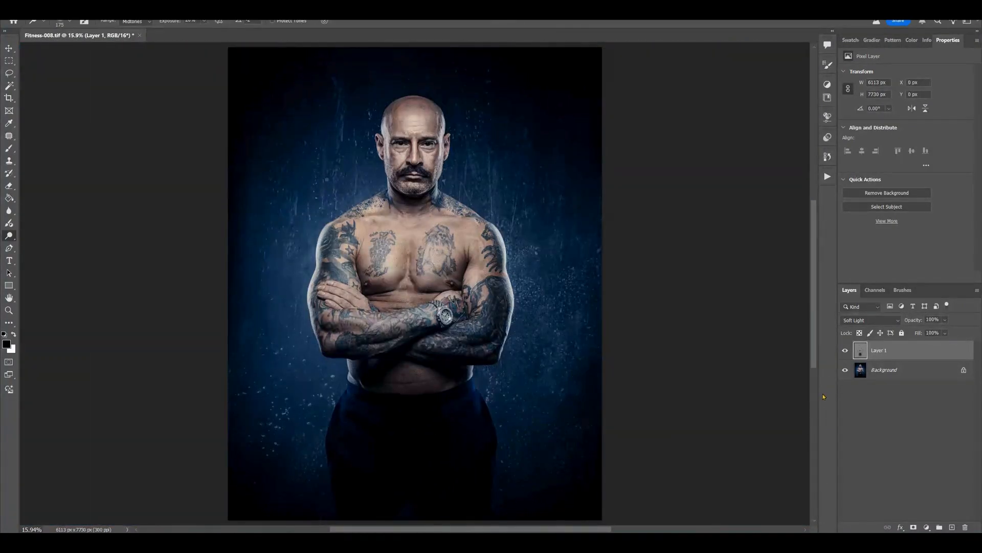
{"action": "left_click", "coordinate": [844, 370]}
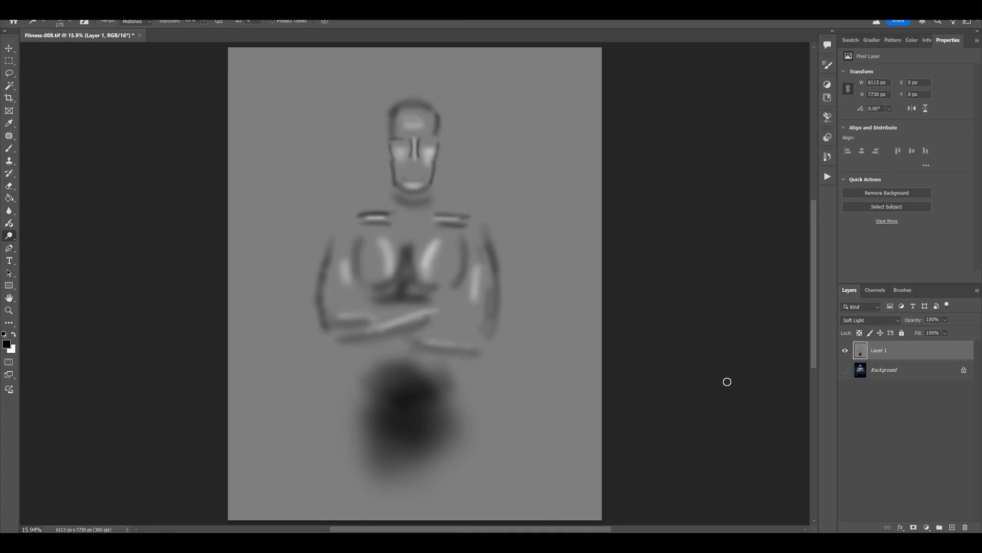
{"action": "left_click", "coordinate": [845, 370]}
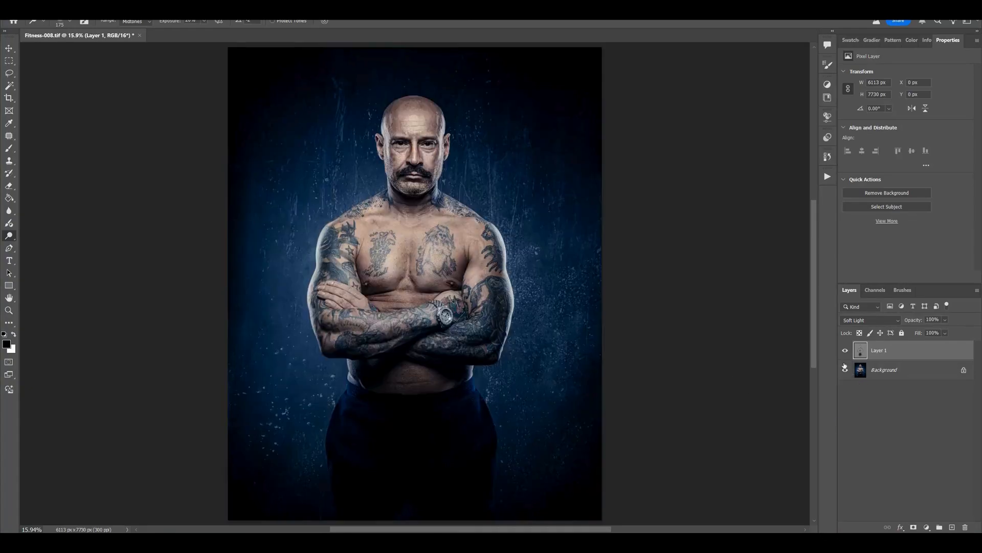
{"action": "left_click", "coordinate": [846, 351]}
{"action": "left_click", "coordinate": [846, 350]}
{"action": "left_click", "coordinate": [846, 370]}
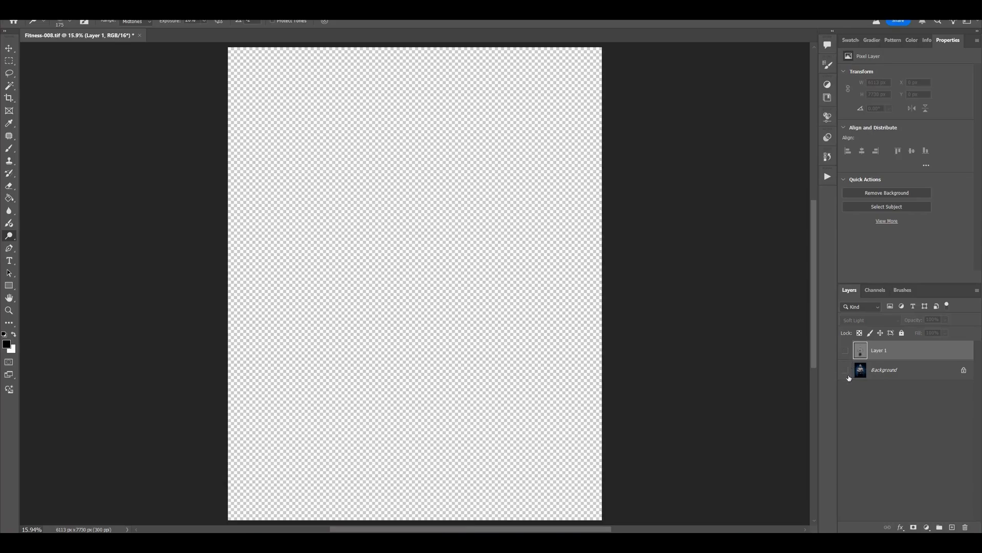
{"action": "left_click", "coordinate": [845, 370]}
{"action": "left_click", "coordinate": [845, 350]}
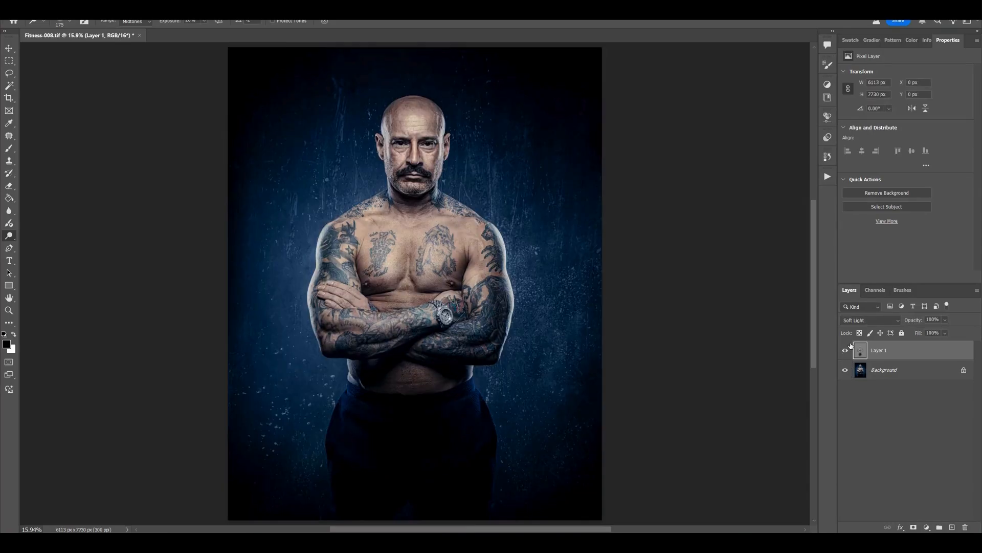
Step: Compare the full portrait before and after the dodge and burn by toggling Layer 1's visibility
{"action": "left_click", "coordinate": [845, 350]}
{"action": "left_click", "coordinate": [845, 350]}
{"action": "left_click", "coordinate": [846, 351]}
{"action": "left_click", "coordinate": [846, 351]}
{"action": "left_click", "coordinate": [846, 351]}
{"action": "left_click", "coordinate": [845, 351]}
Step: Dodge the tattooed upper arm above the resting hand on the gray layer
{"action": "key", "text": "ctrl+plus"}
{"action": "key", "text": "ctrl+plus"}
{"action": "key", "text": "ctrl+plus"}
{"action": "key", "text": "ctrl+plus"}
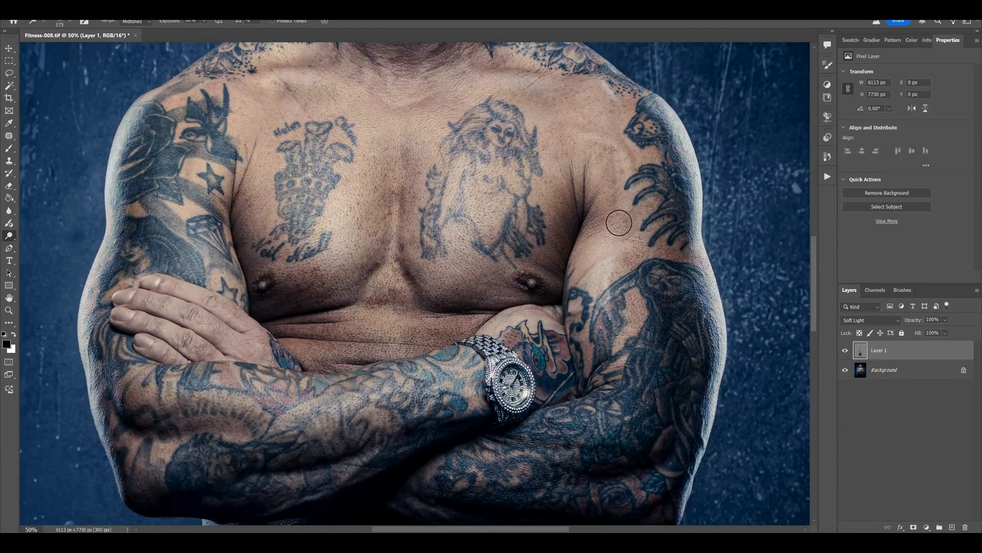
{"action": "left_click_drag", "start_coordinate": [182, 170], "coordinate": [152, 353]}
{"action": "key", "text": "bracketright"}
{"action": "key", "text": "bracketright"}
{"action": "key", "text": "bracketleft"}
Step: Dodge the highlight on the lower lip with a 60 px brush
{"action": "left_click_drag", "start_coordinate": [389, 226], "coordinate": [399, 405]}
{"action": "key", "text": "ctrl+plus"}
{"action": "key", "text": "ctrl+plus"}
{"action": "key", "text": "bracketleft"}
{"action": "key", "text": "bracketleft"}
{"action": "key", "text": "bracketleft"}
{"action": "key", "text": "bracketleft"}
{"action": "key", "text": "bracketleft"}
{"action": "key", "text": "bracketleft"}
{"action": "key", "text": "bracketleft"}
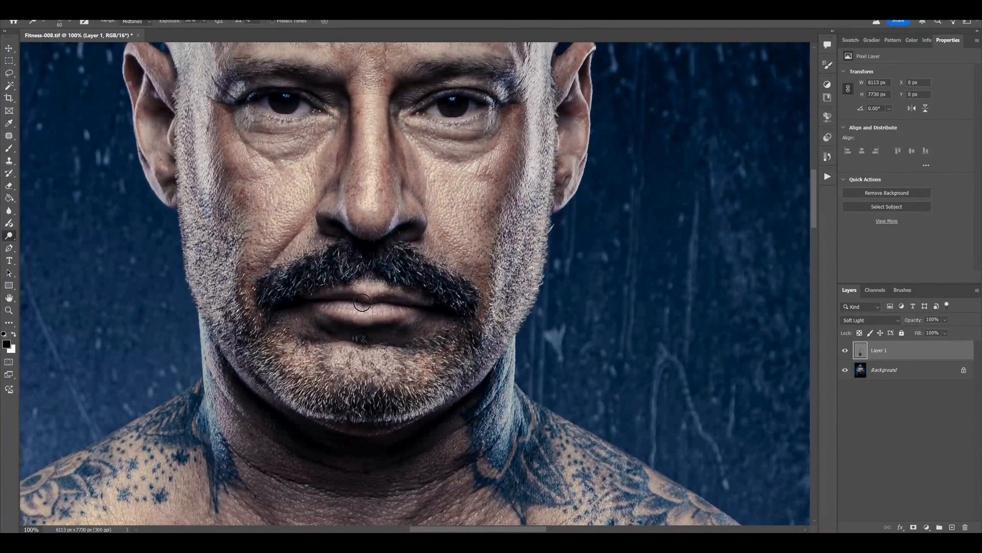
Step: Switch to the Burn tool and refine the shadows beside the nose with a 70 px brush
{"action": "key", "text": "shift+o"}
{"action": "key", "text": "bracketleft"}
{"action": "key", "text": "bracketleft"}
{"action": "key", "text": "bracketleft"}
{"action": "key", "text": "bracketleft"}
{"action": "key", "text": "bracketleft"}
{"action": "key", "text": "bracketleft"}
{"action": "key", "text": "bracketleft"}
{"action": "key", "text": "bracketleft"}
{"action": "key", "text": "bracketleft"}
{"action": "key", "text": "bracketleft"}
{"action": "key", "text": "bracketleft"}
{"action": "key", "text": "bracketleft"}
{"action": "key", "text": "bracketleft"}
{"action": "key", "text": "bracketleft"}
{"action": "key", "text": "bracketleft"}
{"action": "key", "text": "bracketleft"}
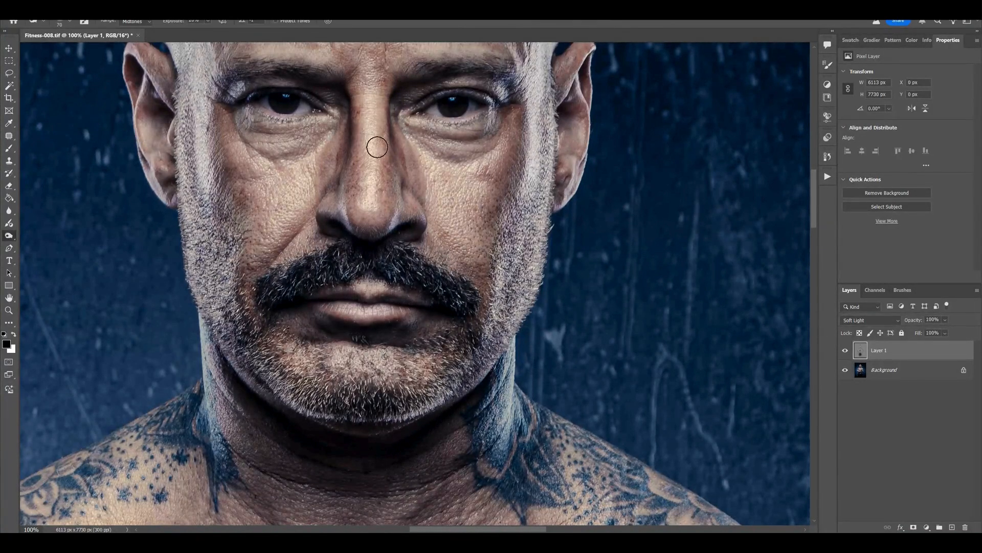
Step: Burn the outer sides of both cheeks with a 90 px brush and the sides of the forehead at 100 px
{"action": "key", "text": "bracketright"}
{"action": "key", "text": "bracketright"}
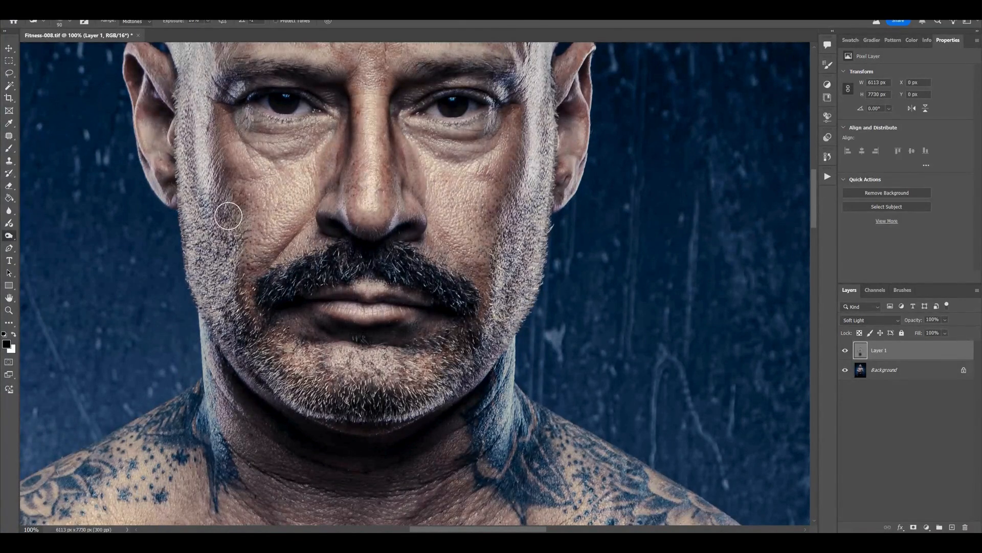
{"action": "mouse_move", "coordinate": [518, 123]}
{"action": "left_mouse_down"}
{"action": "mouse_move", "coordinate": [506, 89]}
{"action": "mouse_move", "coordinate": [488, 227]}
{"action": "left_mouse_up"}
{"action": "key", "text": "bracketright"}
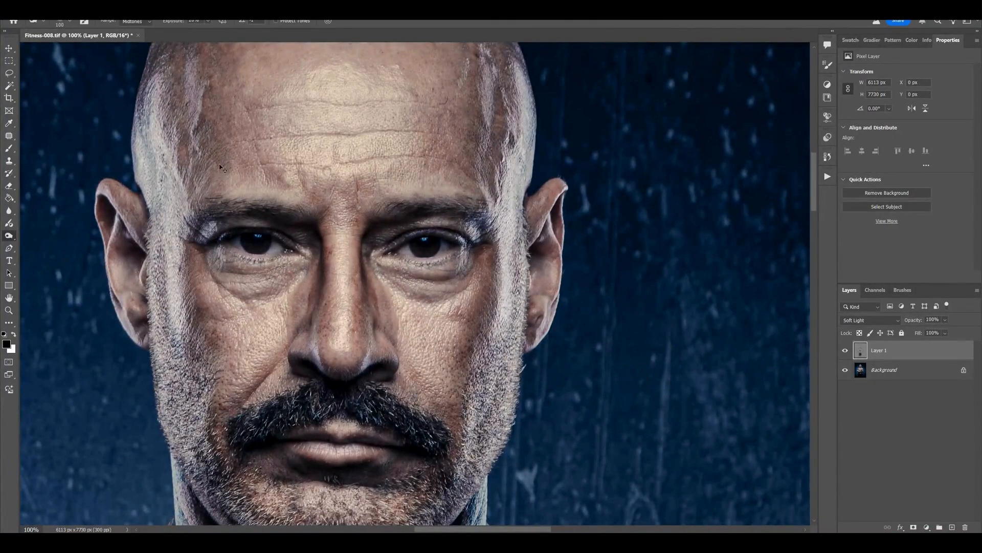
Step: Check the refined contouring on the whole portrait by hiding and showing Layer 1
{"action": "key", "text": "ctrl+0"}
{"action": "left_click", "coordinate": [844, 352]}
{"action": "left_click", "coordinate": [846, 353]}
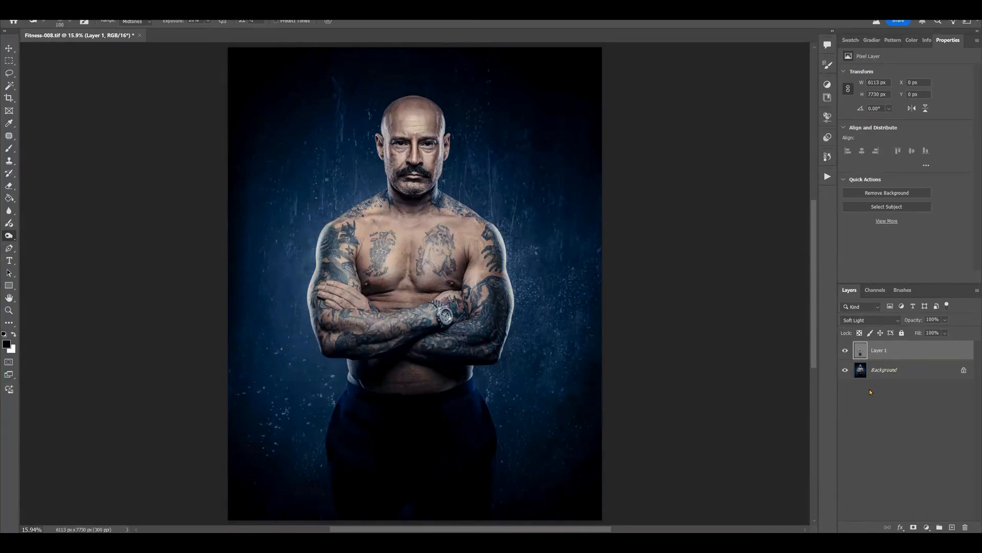
Step: Make three duplicates of the Background layer and hide the Soft Light contouring layer, Layer 1
{"action": "left_click", "coordinate": [882, 377]}
{"action": "key", "text": "ctrl+plus"}
{"action": "key", "text": "ctrl+plus"}
{"action": "key", "text": "ctrl+plus"}
{"action": "key", "text": "ctrl+plus"}
{"action": "key", "text": "ctrl+plus"}
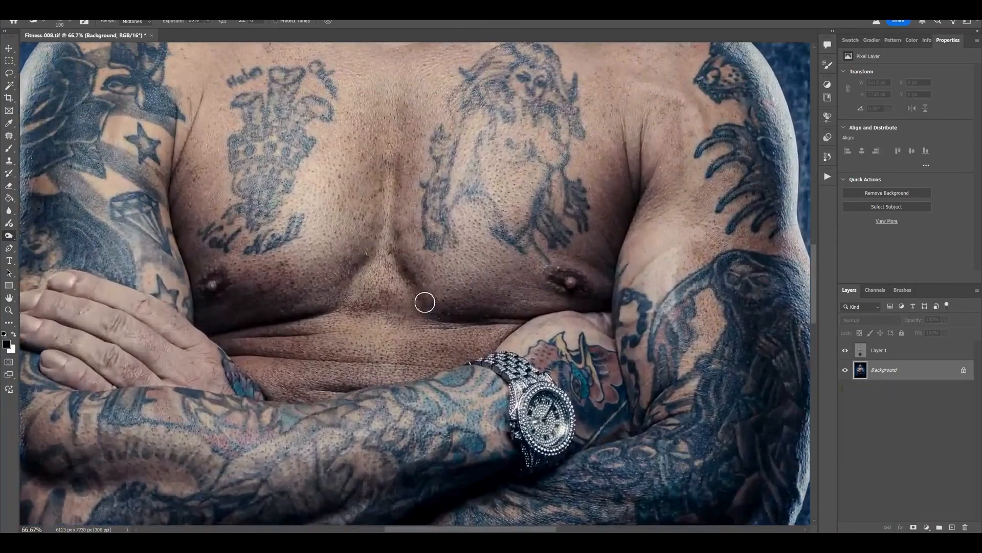
{"action": "left_click_drag", "start_coordinate": [397, 294], "coordinate": [384, 239]}
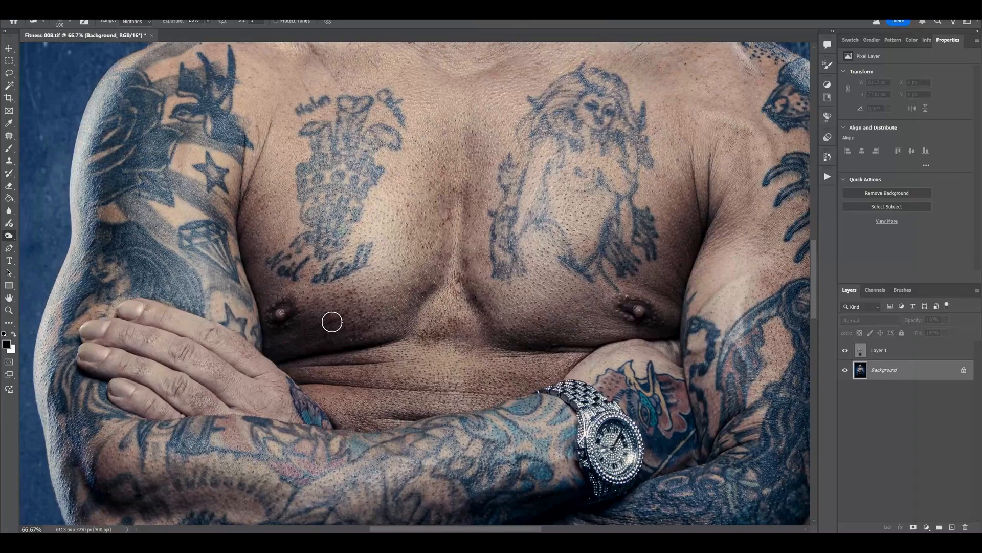
{"action": "key", "text": "ctrl+j"}
{"action": "key", "text": "ctrl+j"}
{"action": "key", "text": "ctrl+j"}
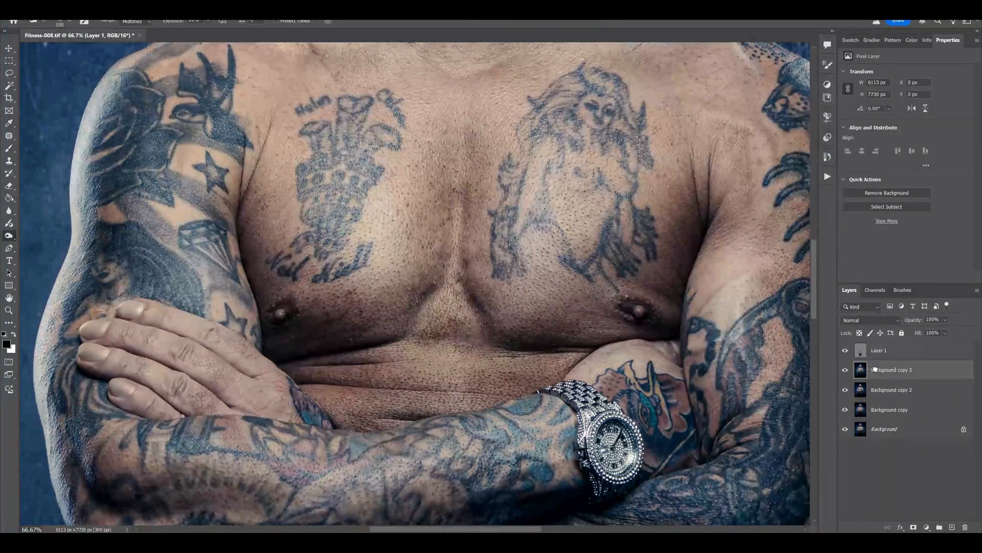
{"action": "left_click", "coordinate": [846, 350]}
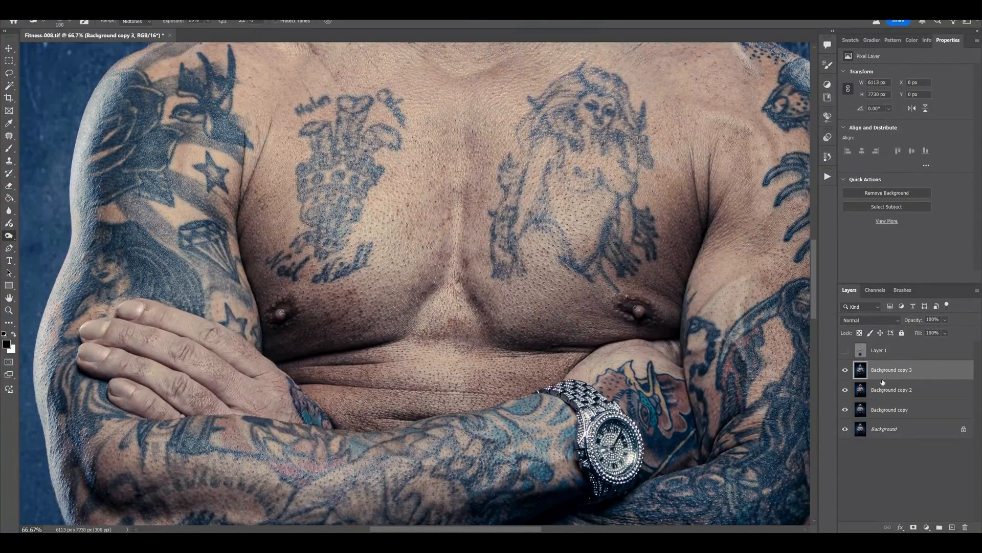
Step: Apply a High Pass filter with a 2.9 px radius to Background copy 3 and set its blend mode to Overlay
{"action": "left_click", "coordinate": [132, 12]}
{"action": "mouse_move", "coordinate": [200, 204]}
{"action": "left_click", "coordinate": [262, 213]}
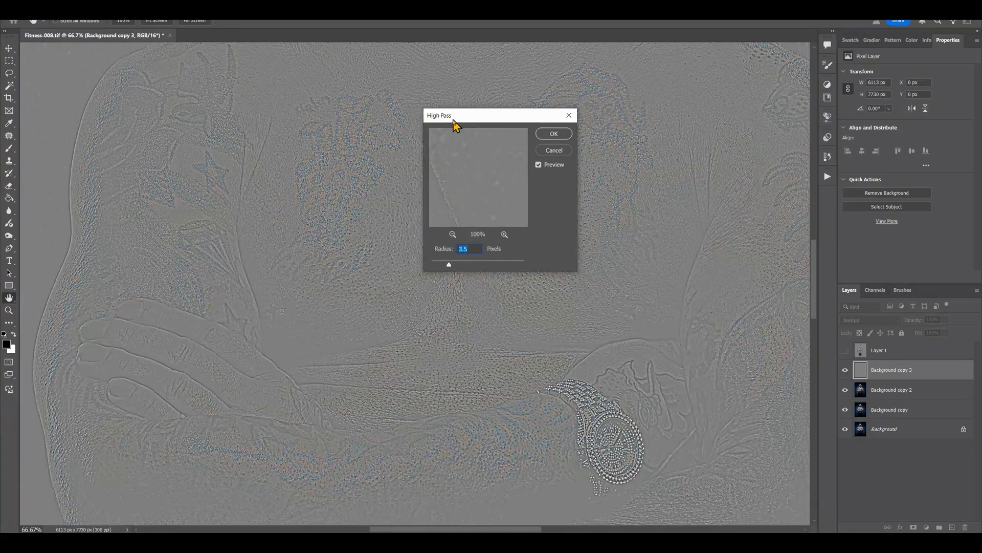
{"action": "left_click_drag", "start_coordinate": [456, 123], "coordinate": [551, 120]}
{"action": "left_click_drag", "start_coordinate": [544, 262], "coordinate": [536, 262]}
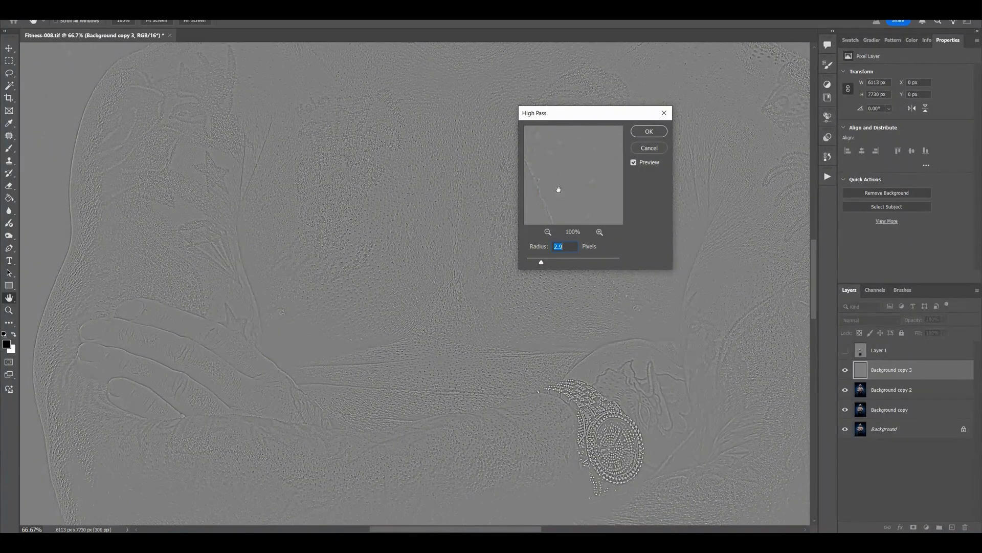
{"action": "left_click", "coordinate": [649, 132]}
{"action": "key", "text": "o"}
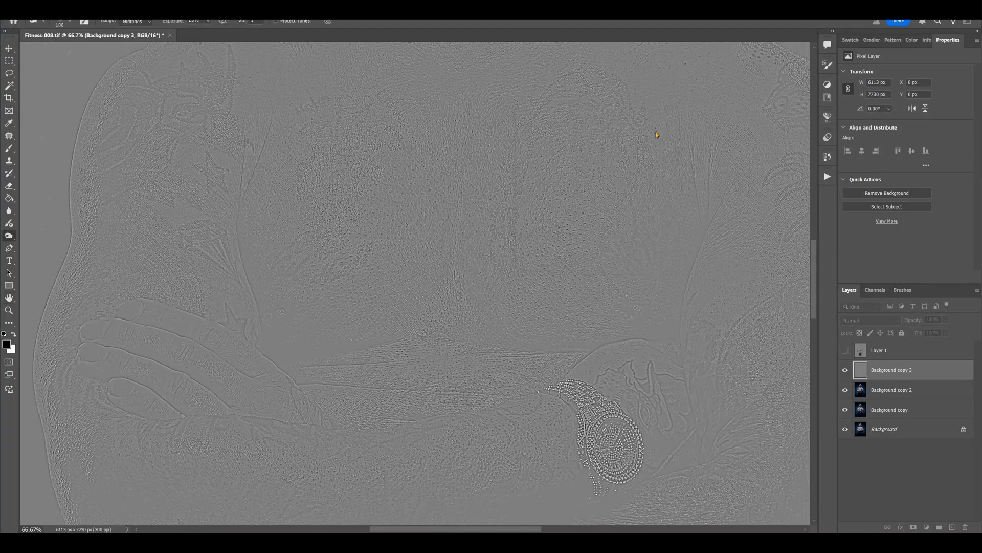
{"action": "left_click", "coordinate": [871, 320]}
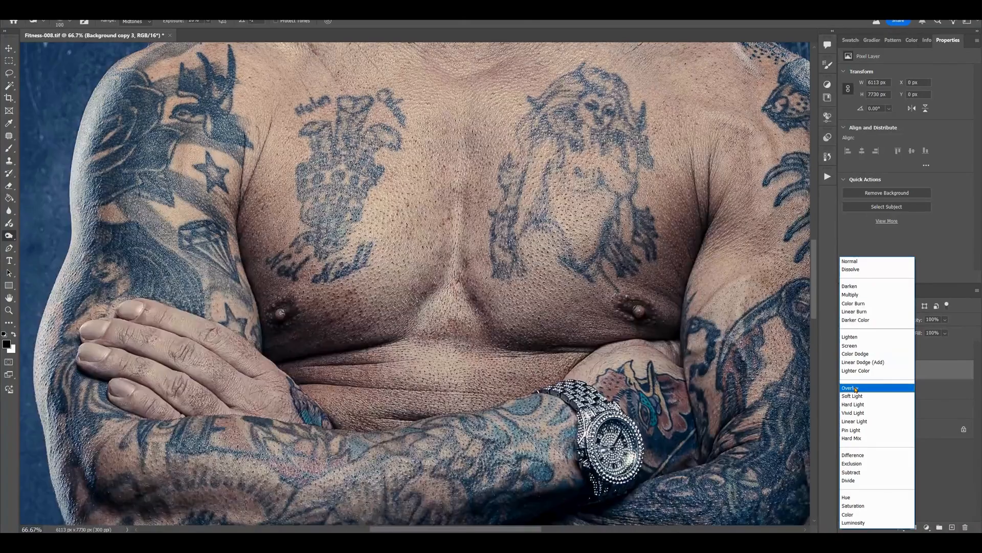
{"action": "left_click", "coordinate": [856, 388]}
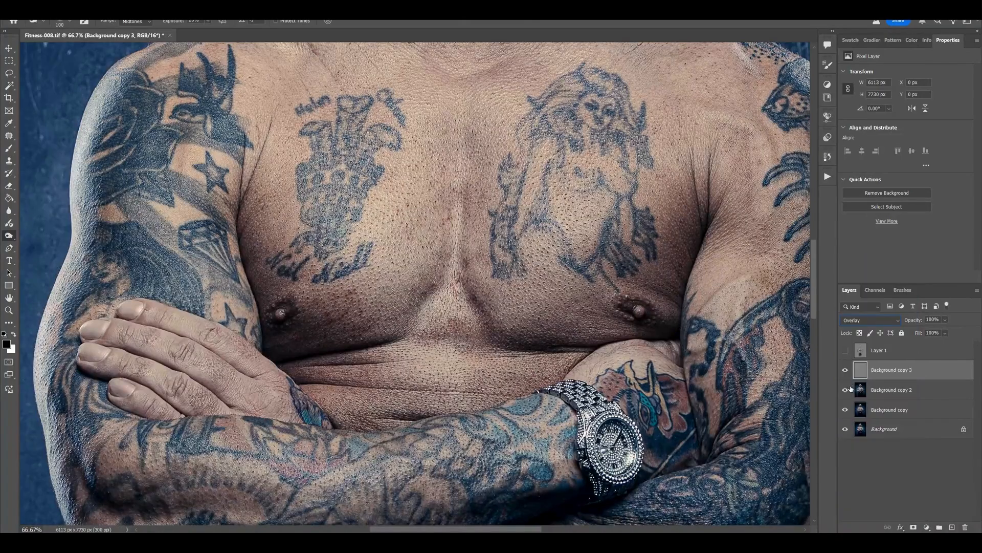
Step: Apply Surface Blur to Background copy 2 with a reduced radius and a threshold of 255 levels, and lower that layer's opacity
{"action": "left_click", "coordinate": [876, 391]}
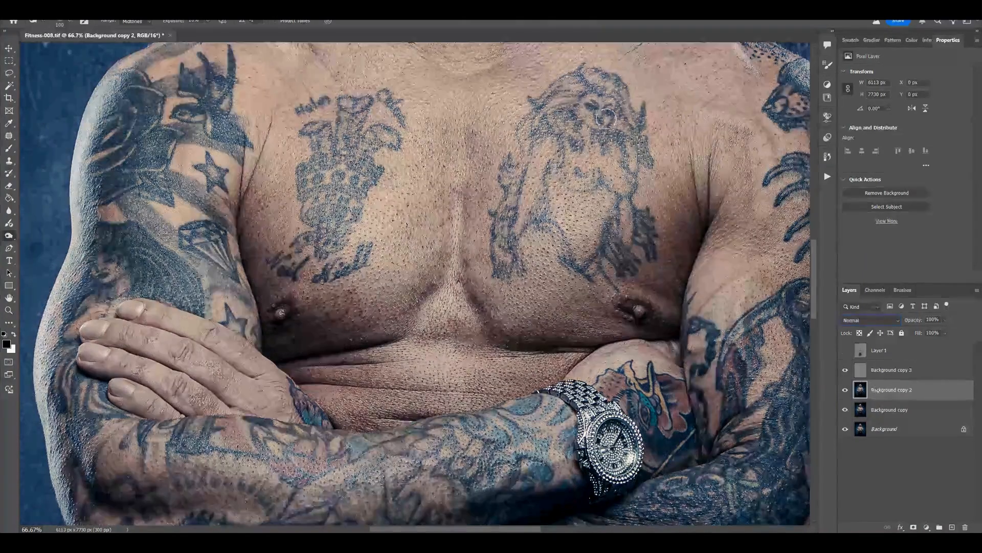
{"action": "left_click", "coordinate": [132, 12]}
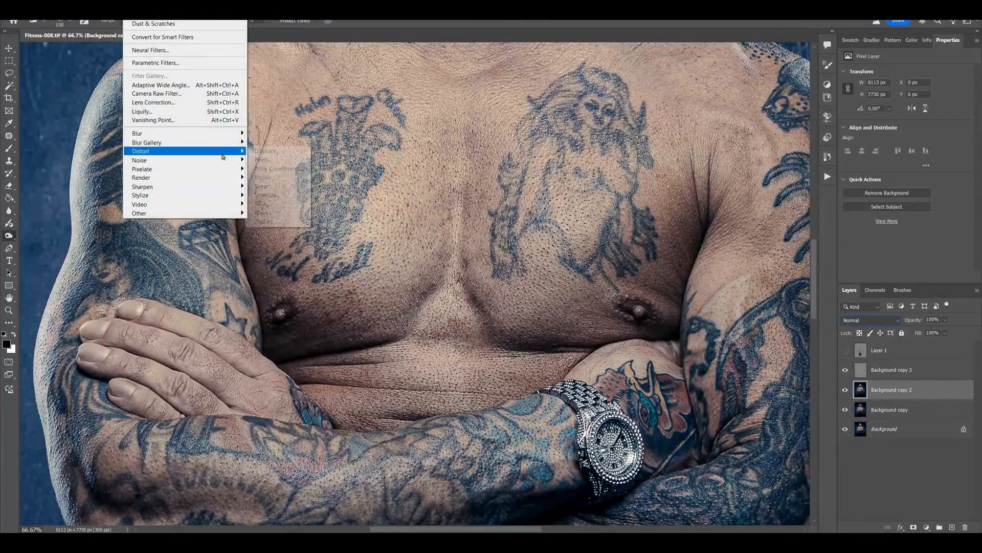
{"action": "mouse_move", "coordinate": [230, 133]}
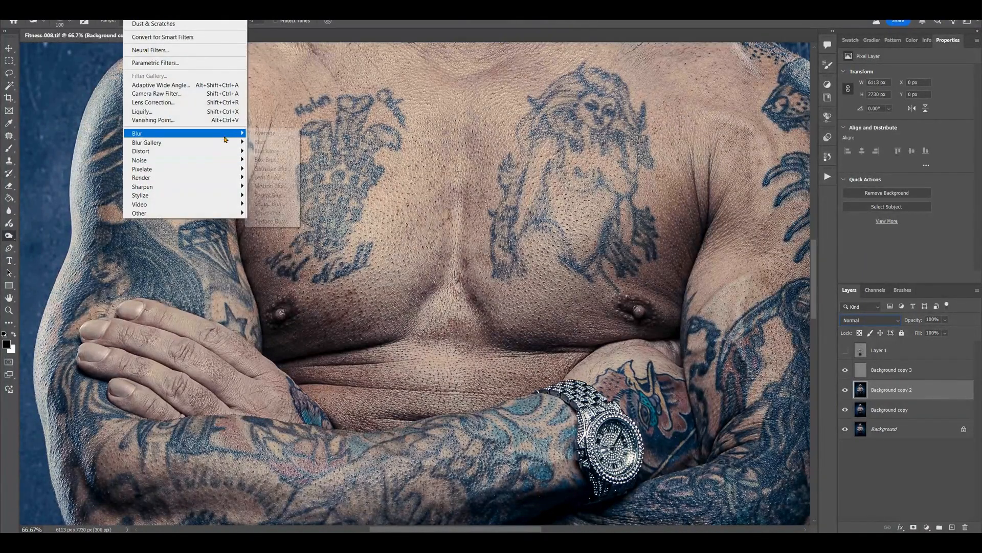
{"action": "left_click", "coordinate": [271, 221]}
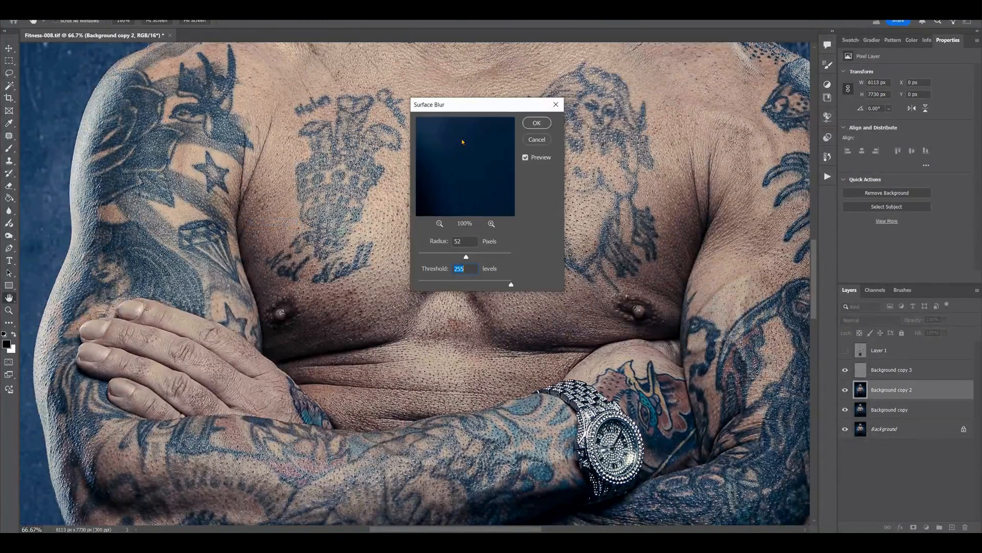
{"action": "left_click_drag", "start_coordinate": [462, 109], "coordinate": [611, 96]}
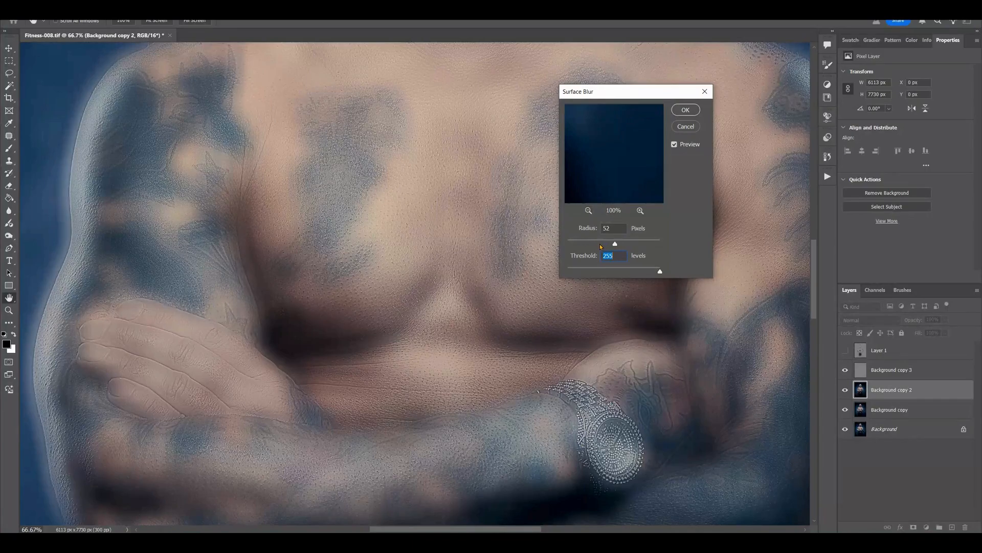
{"action": "left_click", "coordinate": [598, 244]}
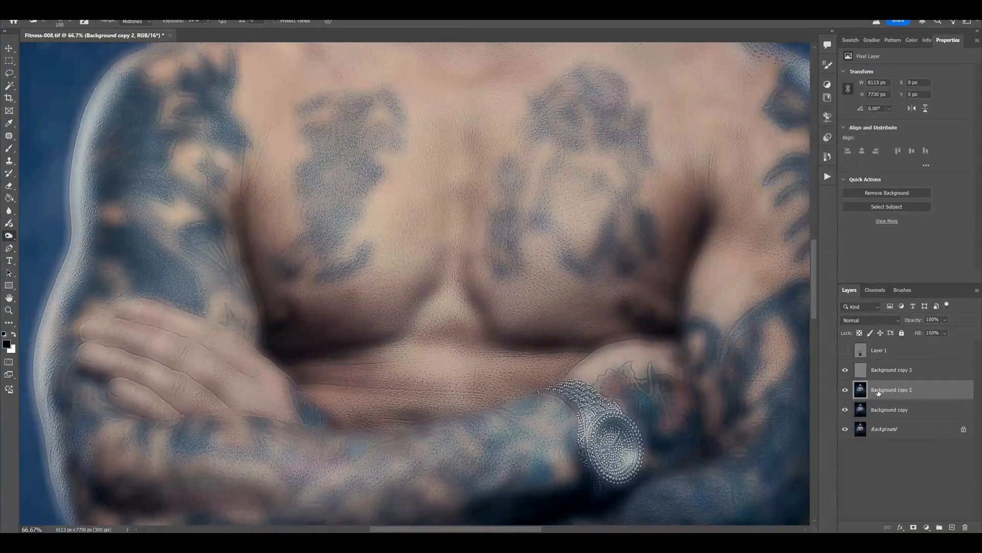
{"action": "left_click", "coordinate": [945, 320]}
{"action": "left_click_drag", "start_coordinate": [958, 332], "coordinate": [935, 332]}
Step: Group the three Background copies and add a layer mask to the group, inverted to black
{"action": "left_click", "coordinate": [892, 377]}
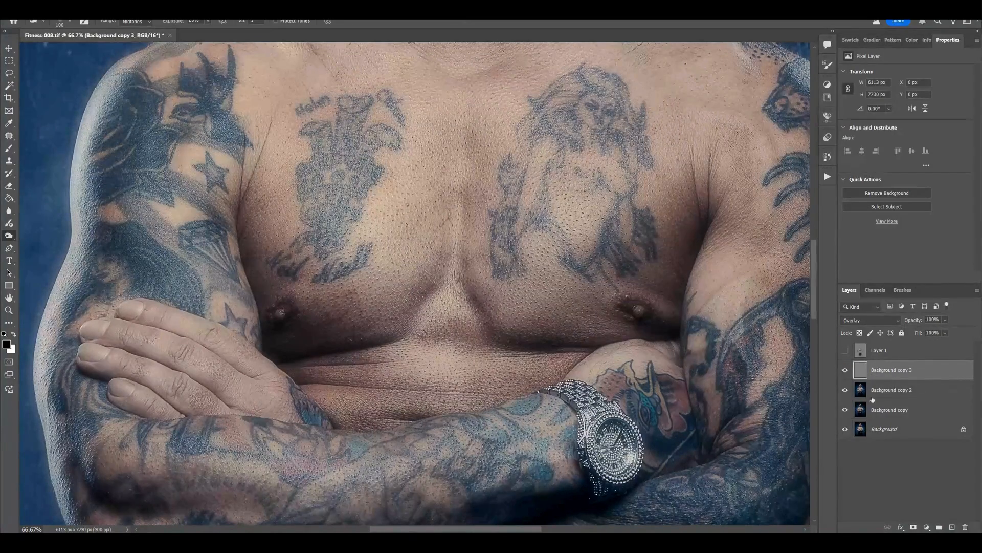
{"action": "left_click", "coordinate": [877, 413], "text": "shift"}
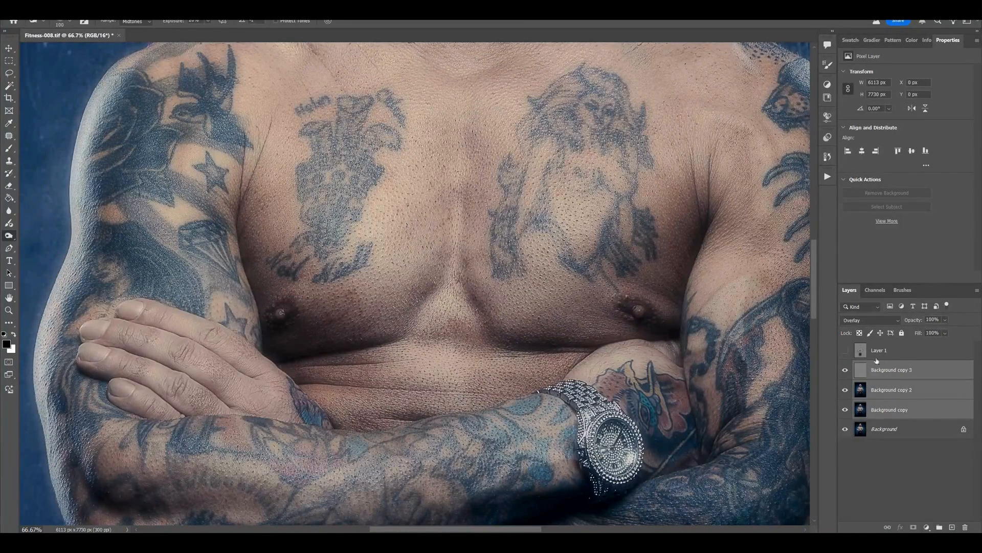
{"action": "left_click", "coordinate": [939, 527]}
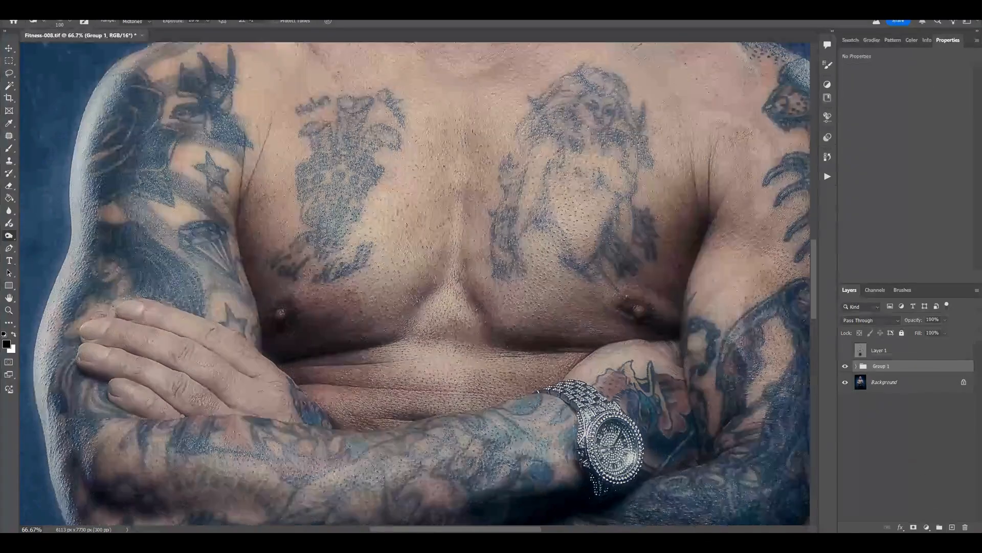
{"action": "left_click", "coordinate": [914, 528]}
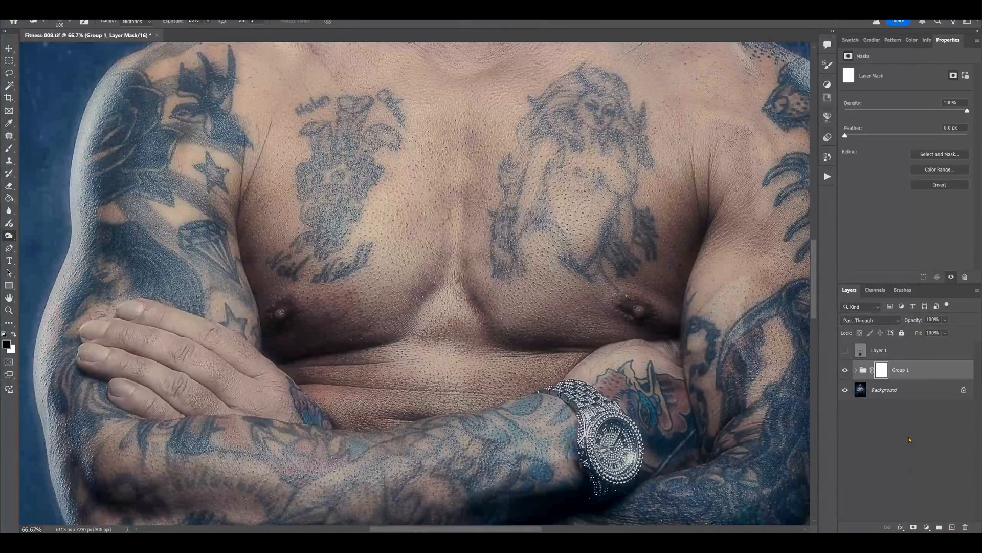
{"action": "key", "text": "ctrl+i"}
Step: Paint white on the Group 1 mask over the chest and upper abdomen, enlarging the brush to 500 px
{"action": "key", "text": "b"}
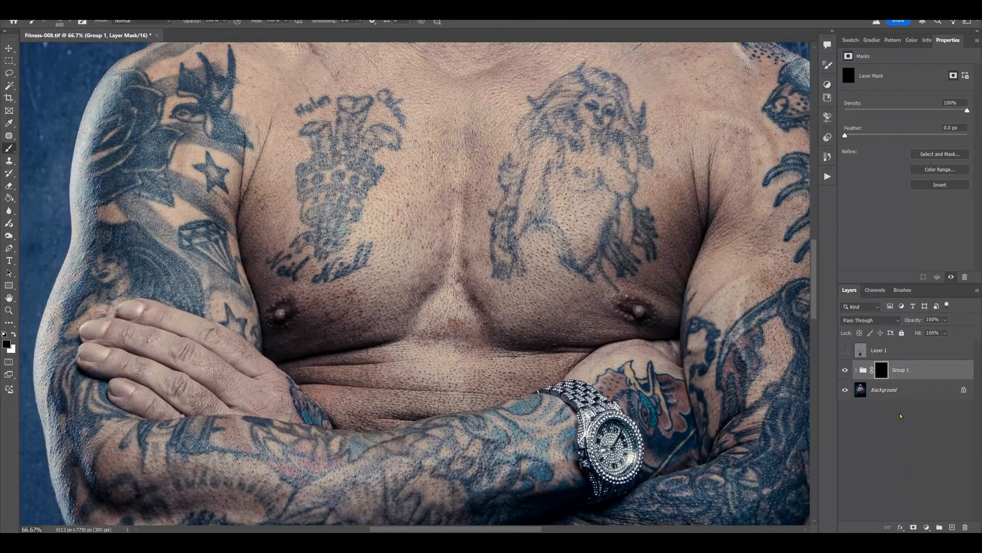
{"action": "key", "text": "bracketleft"}
{"action": "key", "text": "bracketleft"}
{"action": "key", "text": "bracketleft"}
{"action": "key", "text": "bracketleft"}
{"action": "key", "text": "bracketleft"}
{"action": "key", "text": "bracketleft"}
{"action": "key", "text": "x"}
{"action": "mouse_move", "coordinate": [450, 325]}
{"action": "left_mouse_down"}
{"action": "mouse_move", "coordinate": [415, 378]}
{"action": "mouse_move", "coordinate": [496, 373]}
{"action": "mouse_move", "coordinate": [425, 386]}
{"action": "mouse_move", "coordinate": [410, 330]}
{"action": "left_mouse_up"}
{"action": "key", "text": "bracketright"}
{"action": "key", "text": "bracketright"}
{"action": "mouse_move", "coordinate": [445, 157]}
{"action": "left_mouse_down"}
{"action": "mouse_move", "coordinate": [324, 283]}
{"action": "mouse_move", "coordinate": [279, 271]}
{"action": "mouse_move", "coordinate": [427, 208]}
{"action": "mouse_move", "coordinate": [512, 282]}
{"action": "mouse_move", "coordinate": [550, 224]}
{"action": "mouse_move", "coordinate": [589, 234]}
{"action": "mouse_move", "coordinate": [690, 87]}
{"action": "mouse_move", "coordinate": [751, 155]}
{"action": "mouse_move", "coordinate": [746, 236]}
{"action": "mouse_move", "coordinate": [747, 271]}
{"action": "left_mouse_up"}
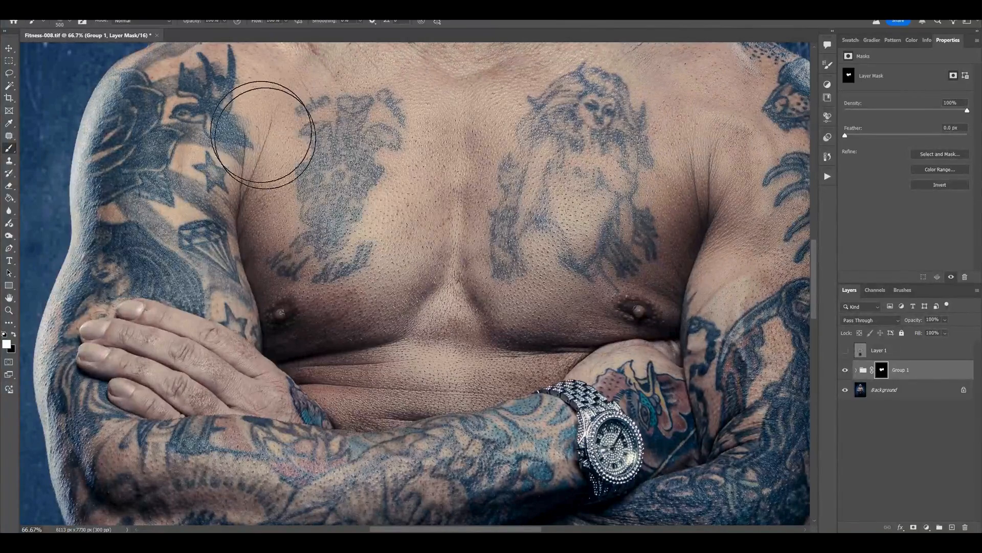
Step: Compare the chest with and without the skin smoothing by toggling the visibility of Group 1
{"action": "left_click", "coordinate": [846, 372]}
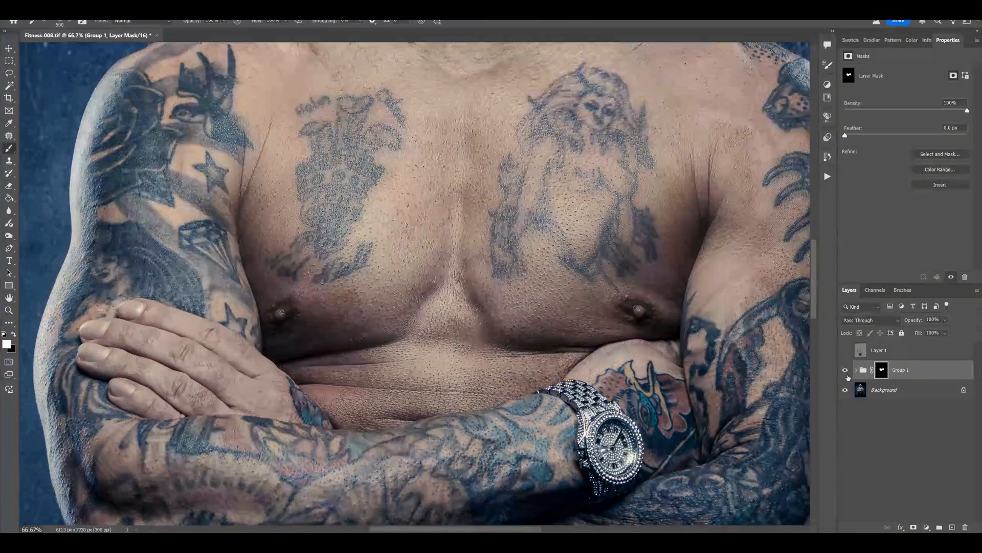
{"action": "left_click", "coordinate": [846, 372]}
{"action": "left_click", "coordinate": [846, 376]}
{"action": "left_click", "coordinate": [846, 373]}
{"action": "left_click", "coordinate": [845, 374]}
Step: Paint white on the Group 1 mask over the remaining torso, shoulders and arms with a 500 to 700 px brush
{"action": "scroll", "coordinate": [592, 208], "scroll_direction": "right", "scroll_amount": 5}
{"action": "key", "text": "bracketright"}
{"action": "key", "text": "bracketleft"}
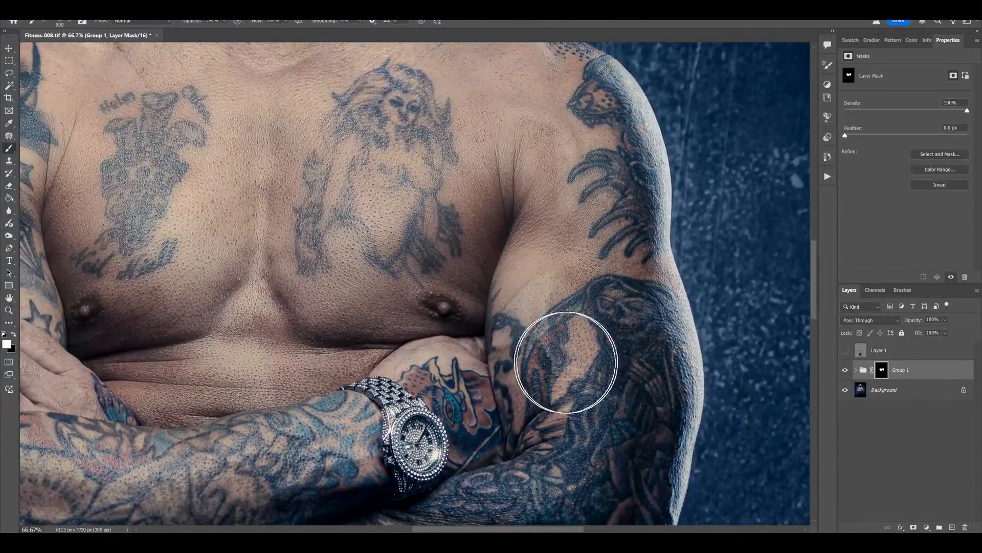
{"action": "left_click_drag", "start_coordinate": [433, 243], "coordinate": [715, 85]}
{"action": "key", "text": "bracketright"}
{"action": "left_click_drag", "start_coordinate": [594, 276], "coordinate": [237, 332]}
{"action": "left_click_drag", "start_coordinate": [260, 65], "coordinate": [335, 270]}
{"action": "left_click_drag", "start_coordinate": [447, 283], "coordinate": [375, 247]}
{"action": "key", "text": "bracketright"}
{"action": "mouse_move", "coordinate": [256, 270]}
{"action": "left_mouse_down"}
{"action": "mouse_move", "coordinate": [475, 268]}
{"action": "mouse_move", "coordinate": [231, 265]}
{"action": "left_mouse_up"}
Step: Check the skin smoothing on the whole portrait by hiding and showing Group 1
{"action": "key", "text": "ctrl+0"}
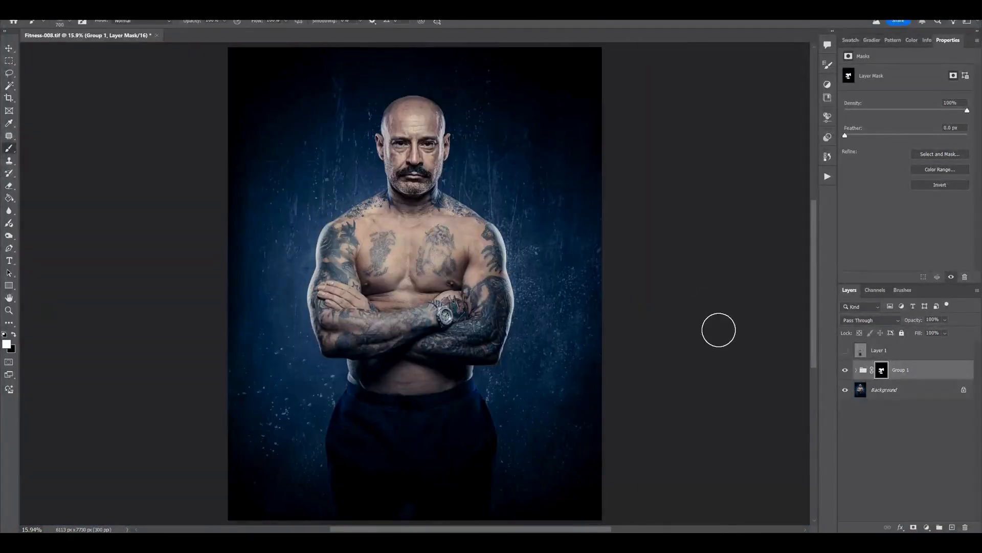
{"action": "left_click", "coordinate": [847, 373]}
{"action": "left_click", "coordinate": [847, 373]}
Step: Reduce the brush to 400 px and lower the opacity of Group 1 to 67%
{"action": "key", "text": "ctrl+plus"}
{"action": "key", "text": "ctrl+plus"}
{"action": "key", "text": "ctrl+plus"}
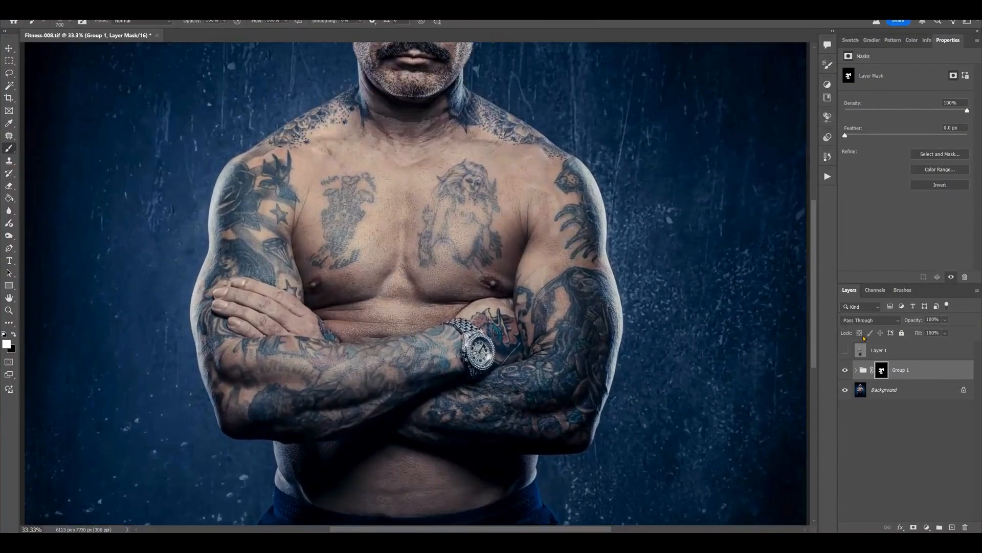
{"action": "key", "text": "bracketleft"}
{"action": "key", "text": "bracketleft"}
{"action": "key", "text": "bracketleft"}
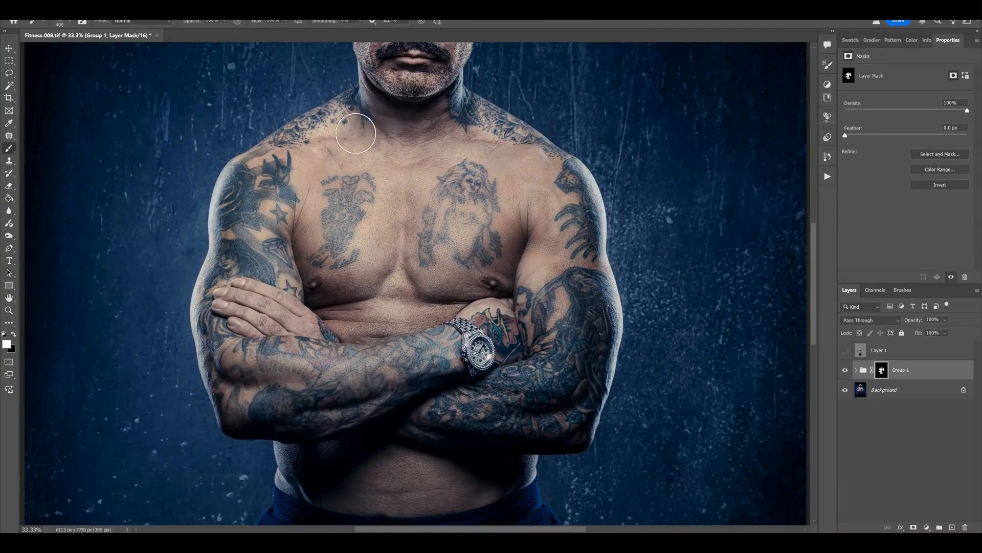
{"action": "left_click", "coordinate": [946, 321]}
{"action": "left_click", "coordinate": [942, 331]}
Step: Paint white on the Group 1 mask over the forehead and face, reducing the brush to 200 px for smaller areas
{"action": "left_click_drag", "start_coordinate": [353, 254], "coordinate": [349, 444]}
{"action": "key", "text": "bracketright"}
{"action": "mouse_move", "coordinate": [412, 143]}
{"action": "left_mouse_down"}
{"action": "mouse_move", "coordinate": [427, 138]}
{"action": "mouse_move", "coordinate": [392, 138]}
{"action": "mouse_move", "coordinate": [410, 114]}
{"action": "mouse_move", "coordinate": [390, 114]}
{"action": "mouse_move", "coordinate": [384, 143]}
{"action": "left_mouse_up"}
{"action": "key", "text": "bracketleft"}
{"action": "key", "text": "bracketleft"}
{"action": "key", "text": "bracketleft"}
{"action": "key", "text": "bracketleft"}
{"action": "key", "text": "bracketleft"}
{"action": "key", "text": "bracketleft"}
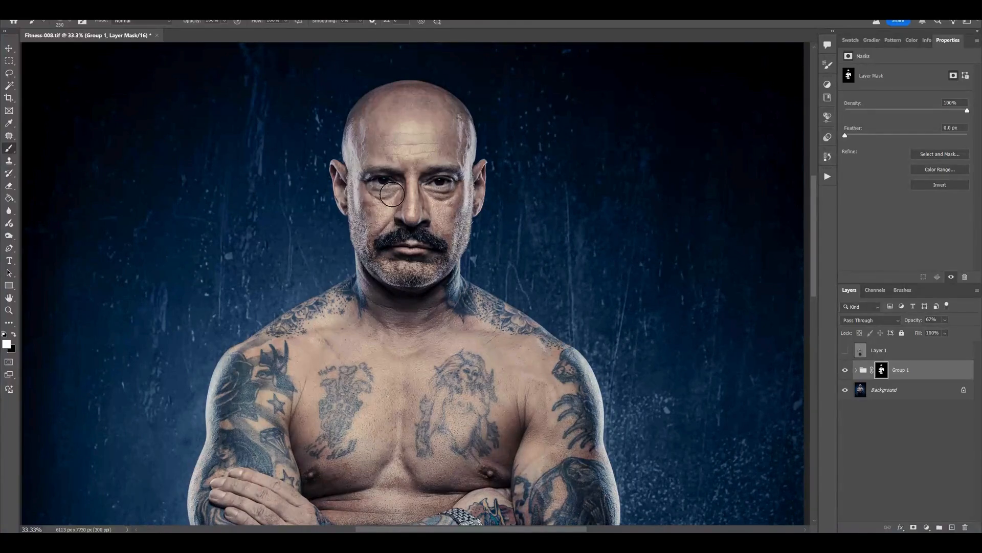
{"action": "key", "text": "ctrl+plus"}
{"action": "key", "text": "bracketleft"}
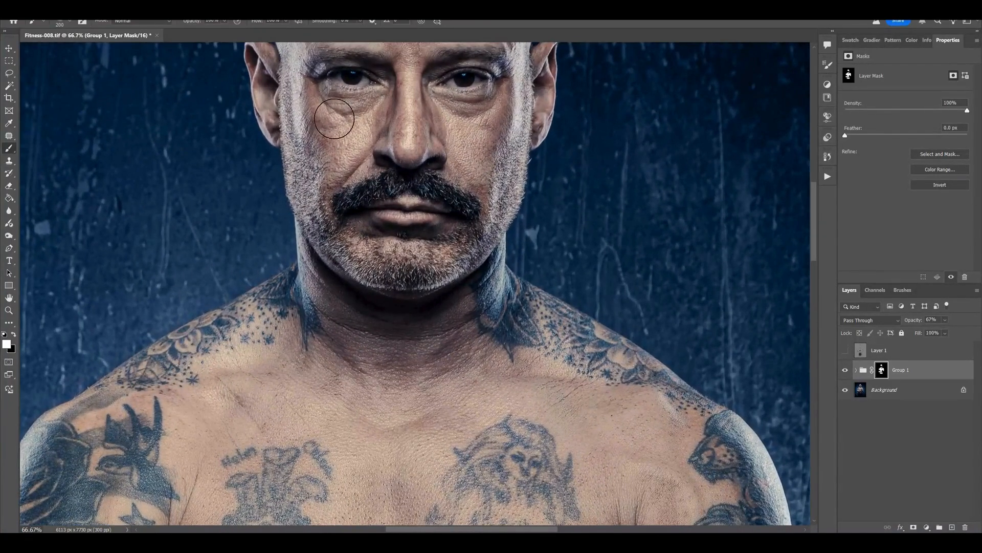
Step: Show the contouring Layer 1 again and view the whole portrait
{"action": "key", "text": "ctrl+0"}
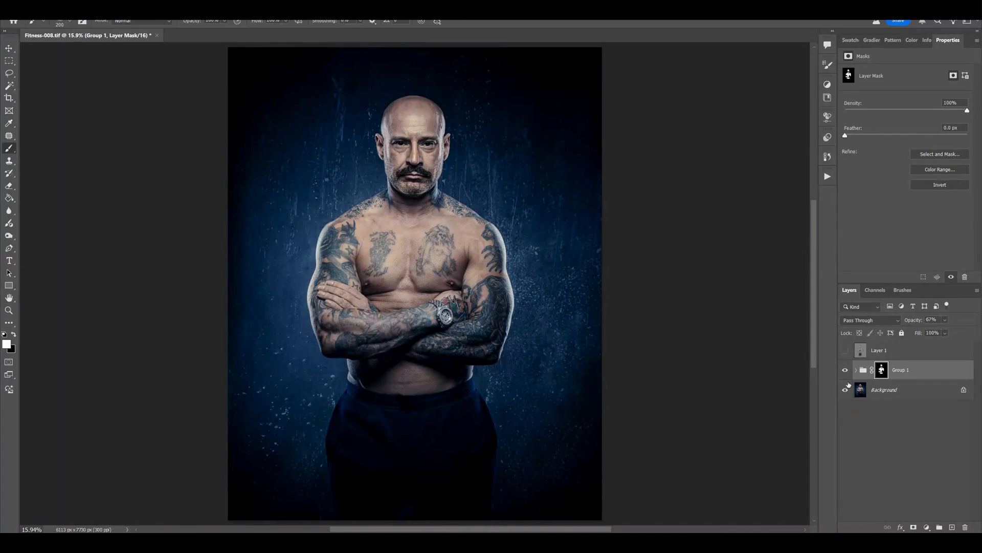
{"action": "left_click", "coordinate": [845, 351]}
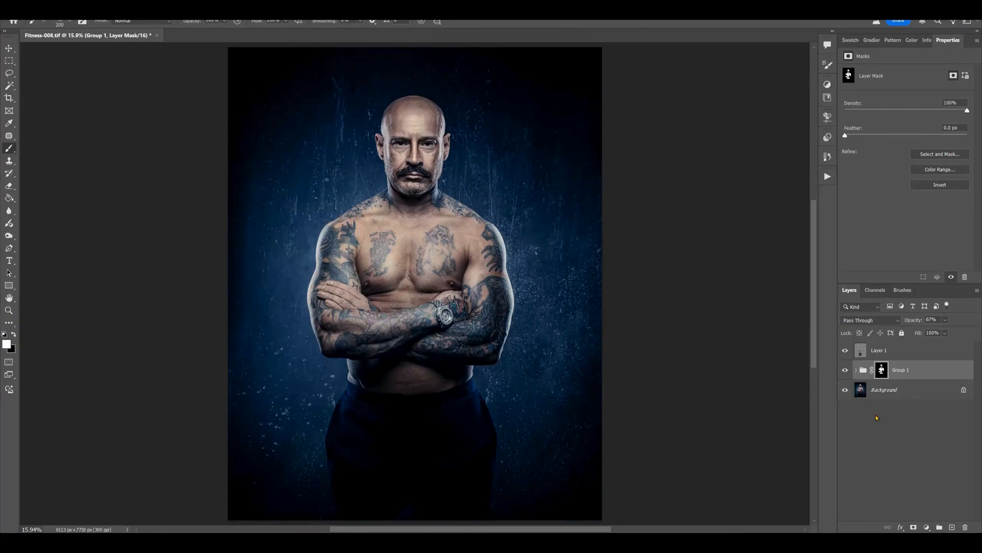